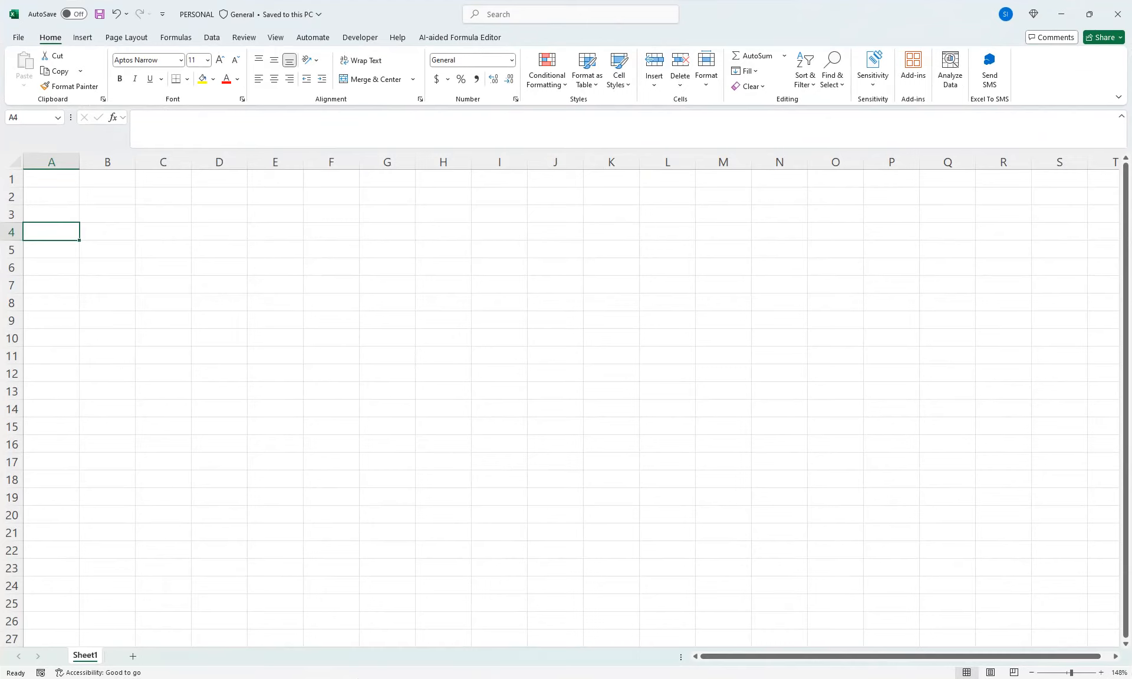
Enter the code P in cell E2 with the value 1 beside it in F2
{"action": "left_click", "coordinate": [275, 196]}
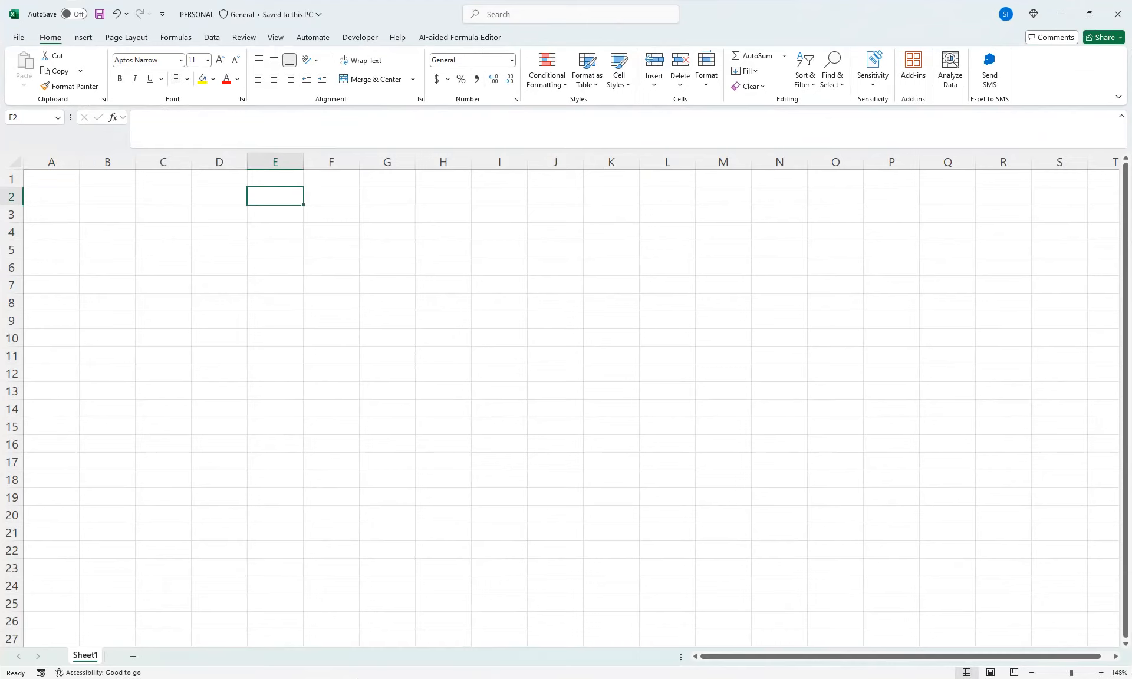
{"action": "type", "text": "p"}
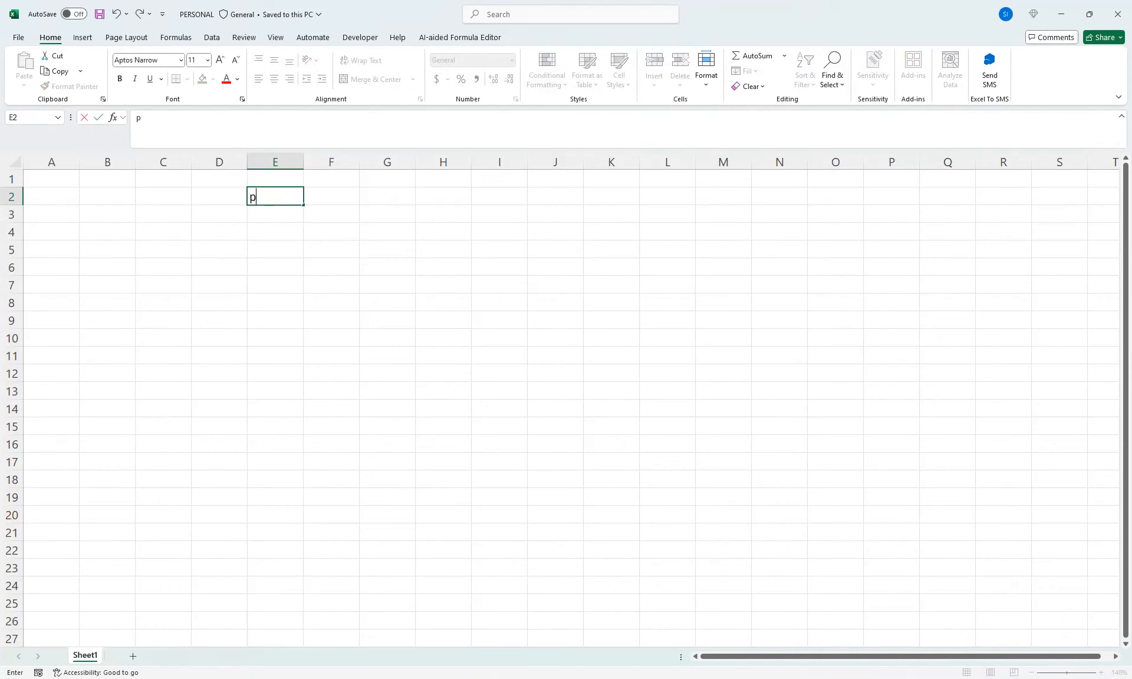
{"action": "key", "text": "BackSpace"}
{"action": "type", "text": "P"}
{"action": "key", "text": "Tab"}
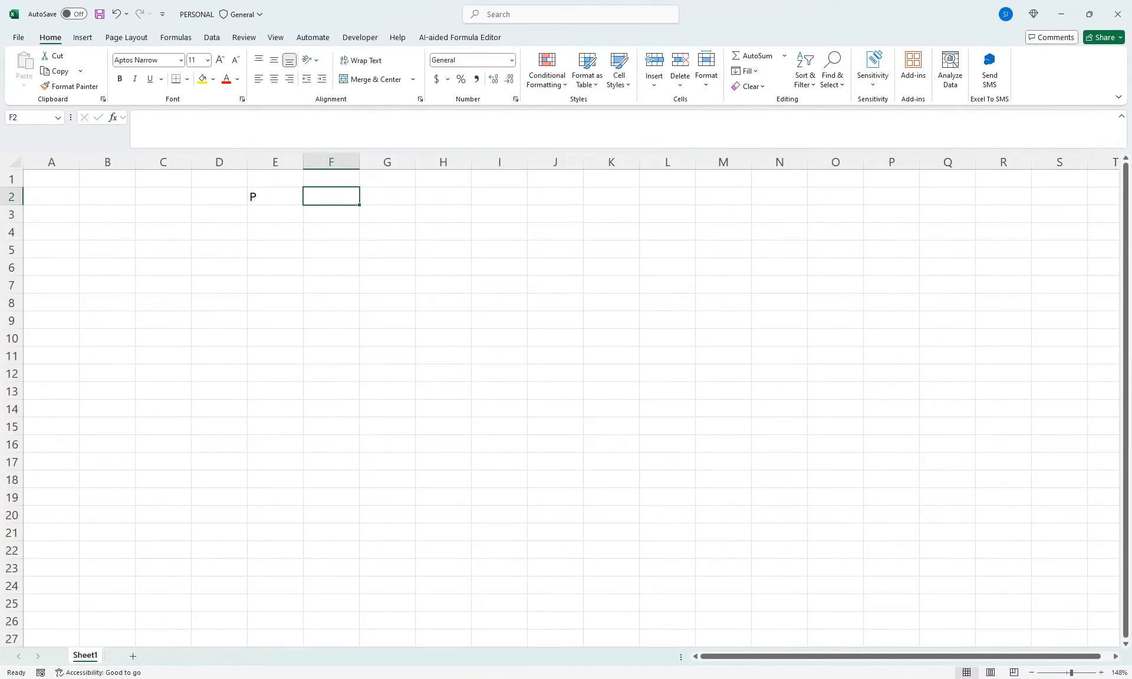
{"action": "type", "text": "1"}
{"action": "key", "text": "Return"}
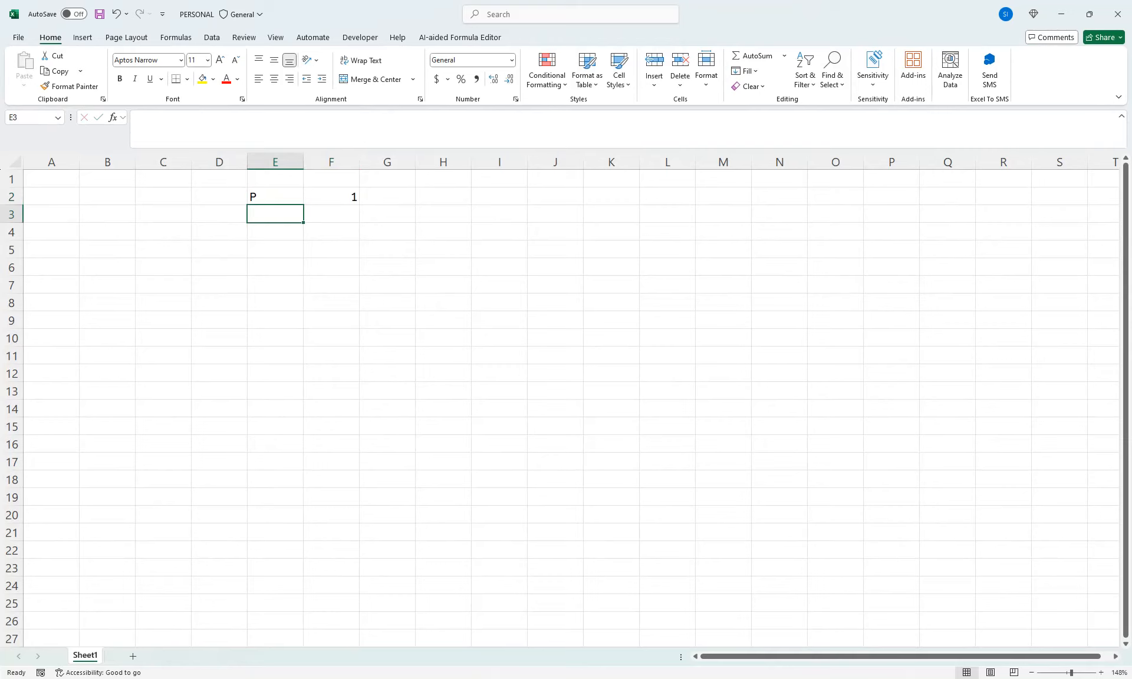
Add the code H in E3 with the value 0.5 in F3
{"action": "type", "text": "H"}
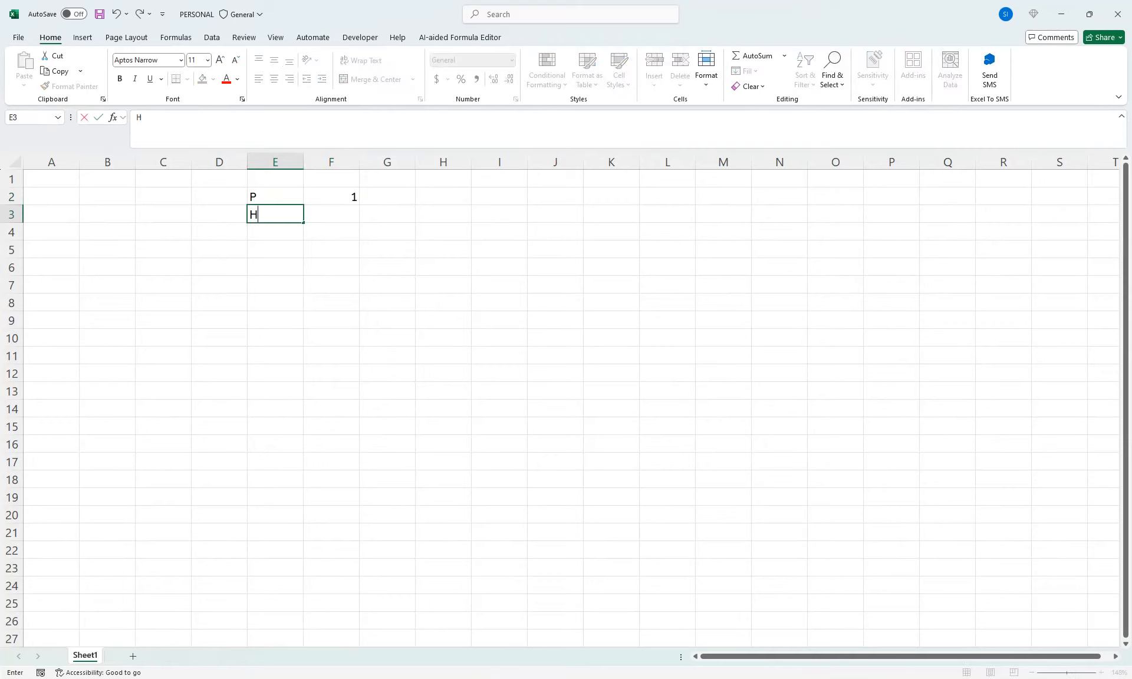
{"action": "key", "text": "Tab"}
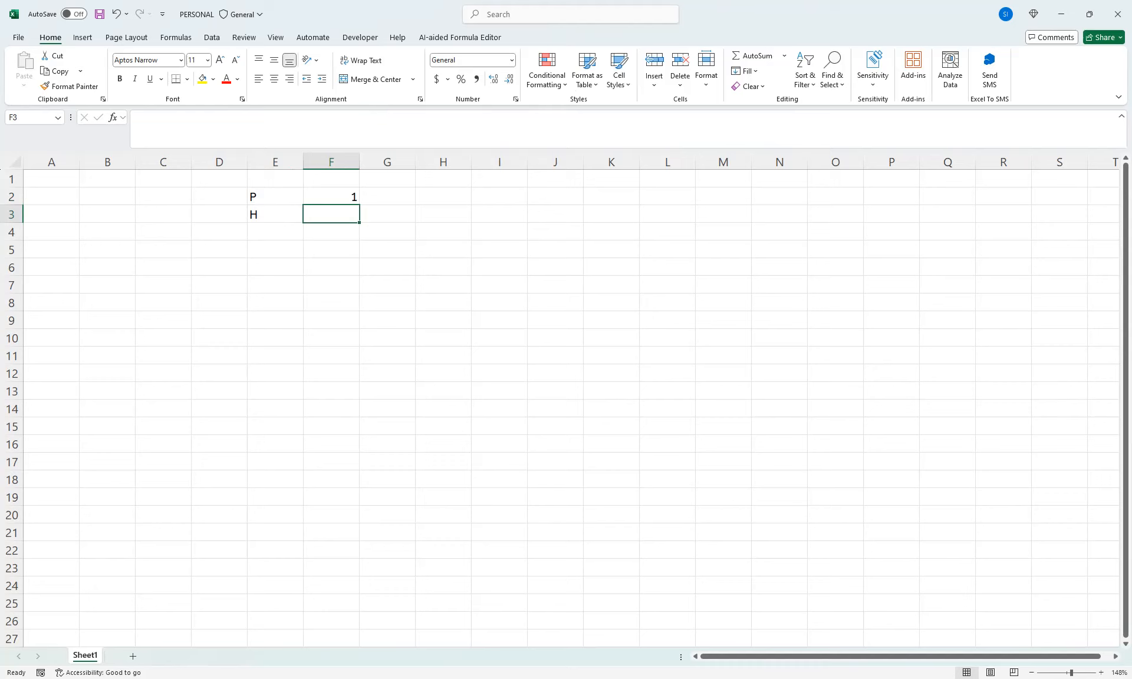
{"action": "type", "text": "0."}
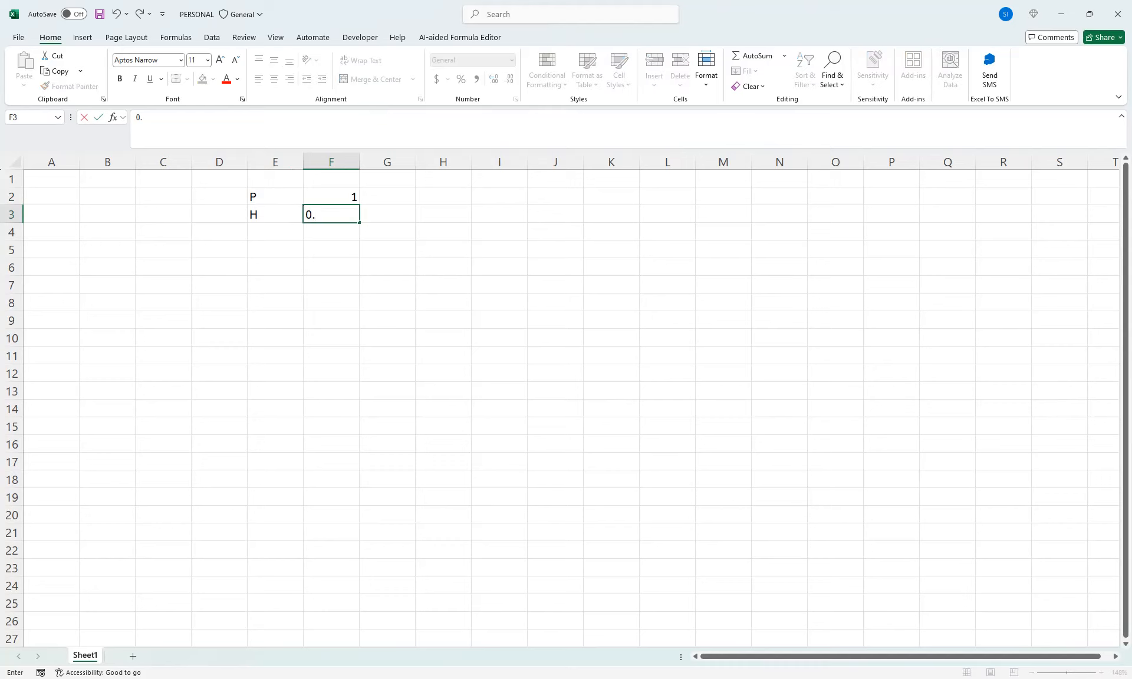
{"action": "type", "text": "5"}
{"action": "key", "text": "Return"}
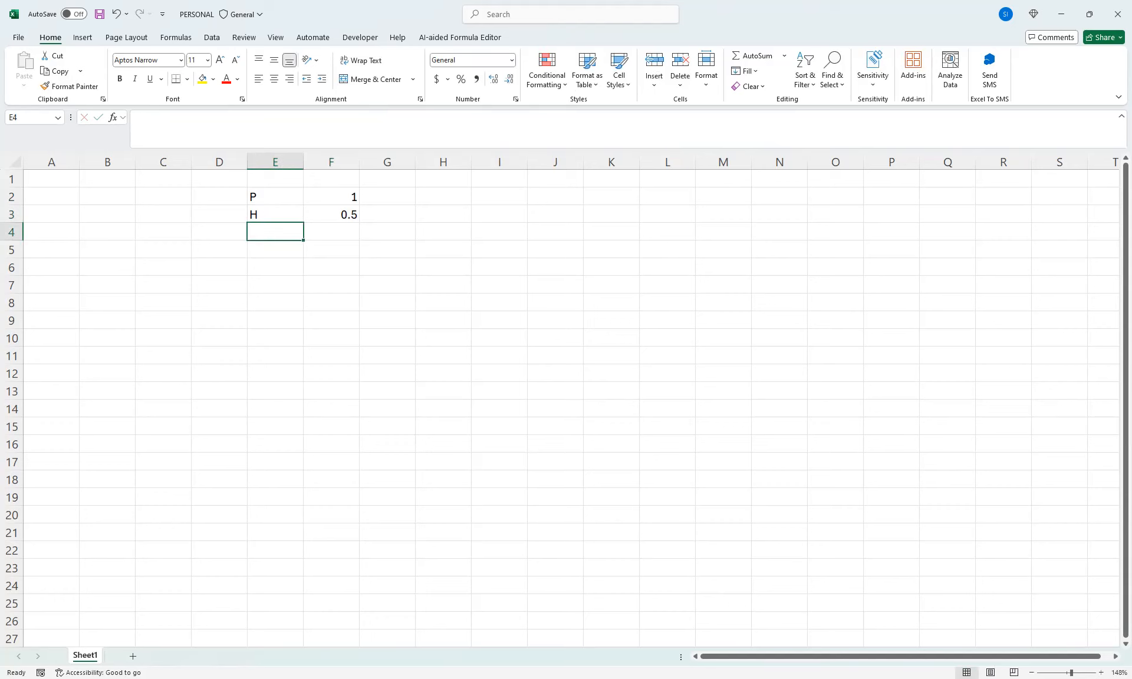
Add the code A in E4 with the value 0 in F4
{"action": "key", "text": "Right"}
{"action": "key", "text": "Up"}
{"action": "key", "text": "Up"}
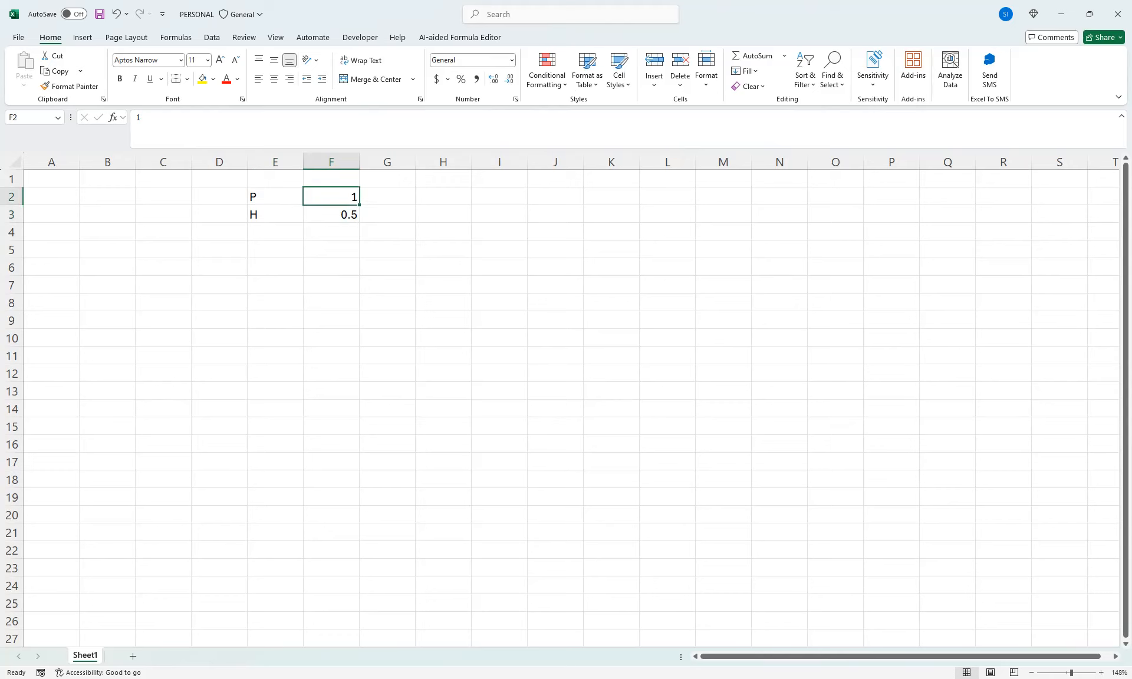
{"action": "key", "text": "Down"}
{"action": "key", "text": "Down"}
{"action": "key", "text": "Left"}
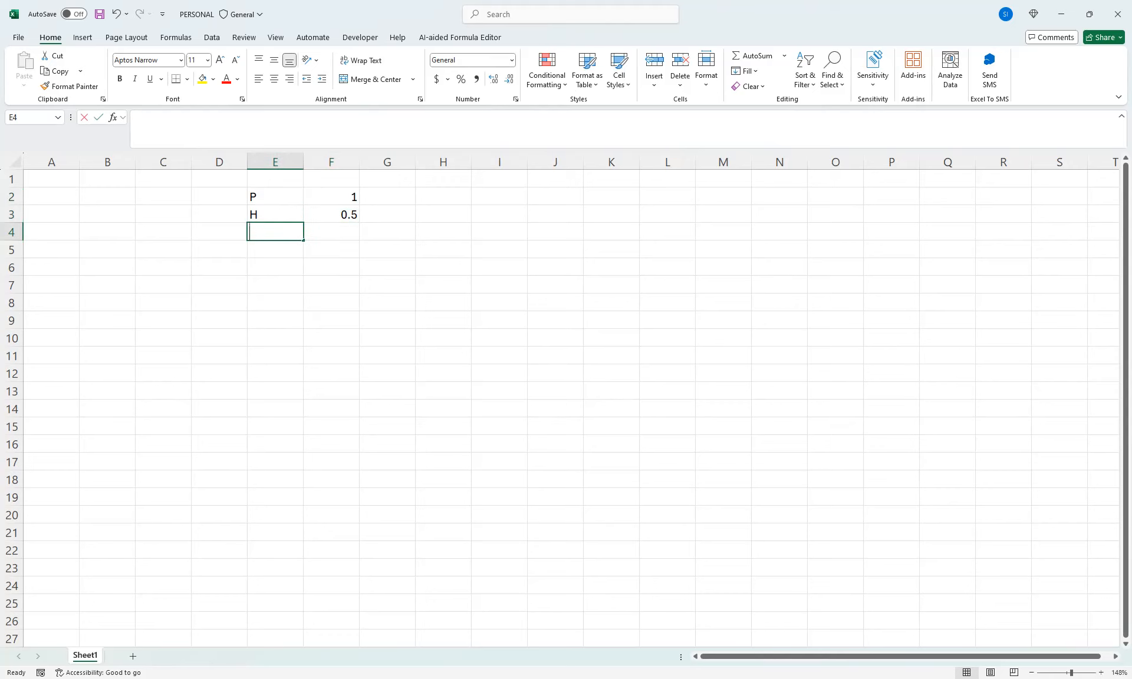
{"action": "type", "text": "a"}
{"action": "key", "text": "BackSpace"}
{"action": "type", "text": "A"}
{"action": "key", "text": "Tab"}
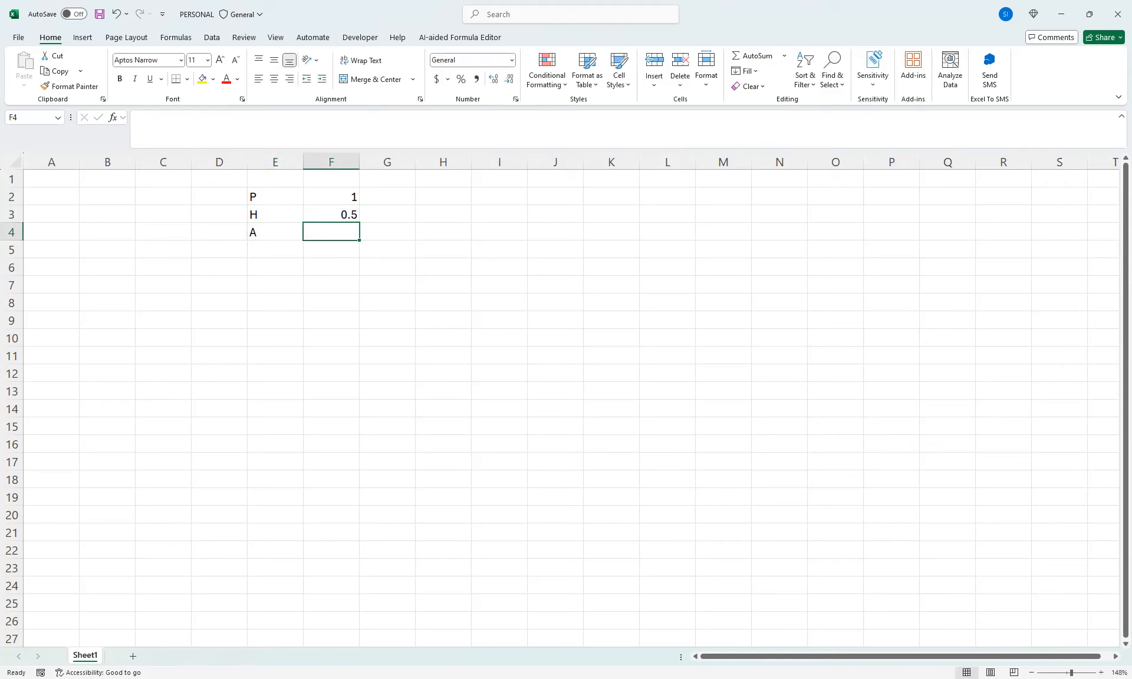
{"action": "type", "text": "0"}
{"action": "key", "text": "Return"}
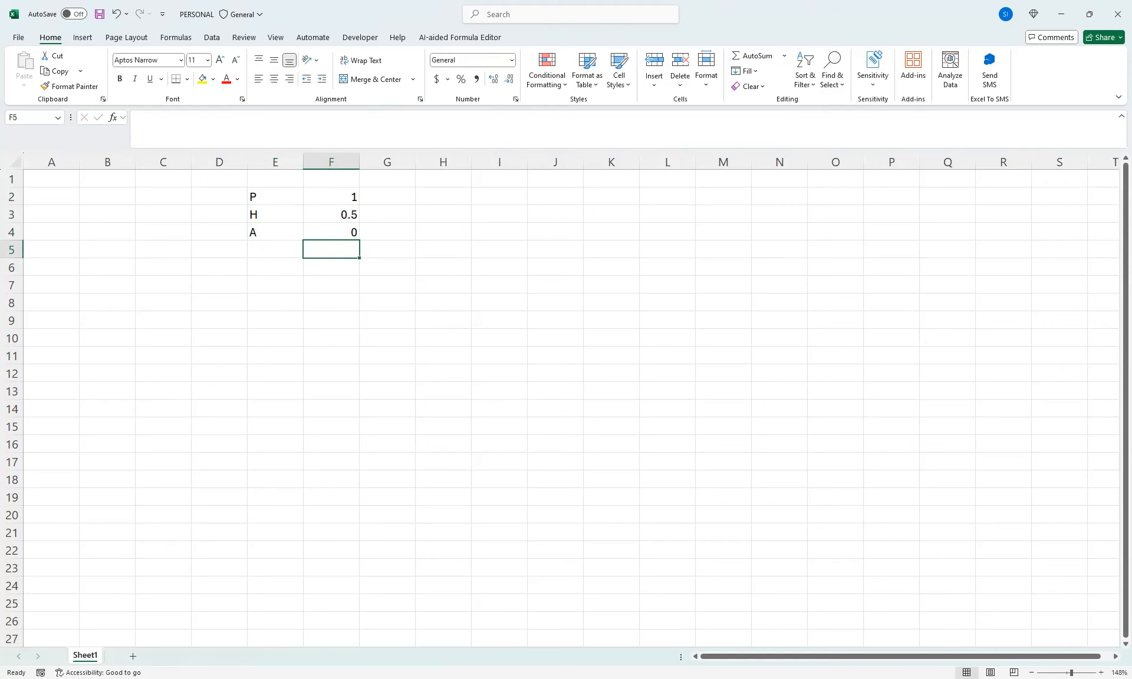
Add the code L in E5 with the value 0.2 in F5
{"action": "key", "text": "Left"}
{"action": "type", "text": "L"}
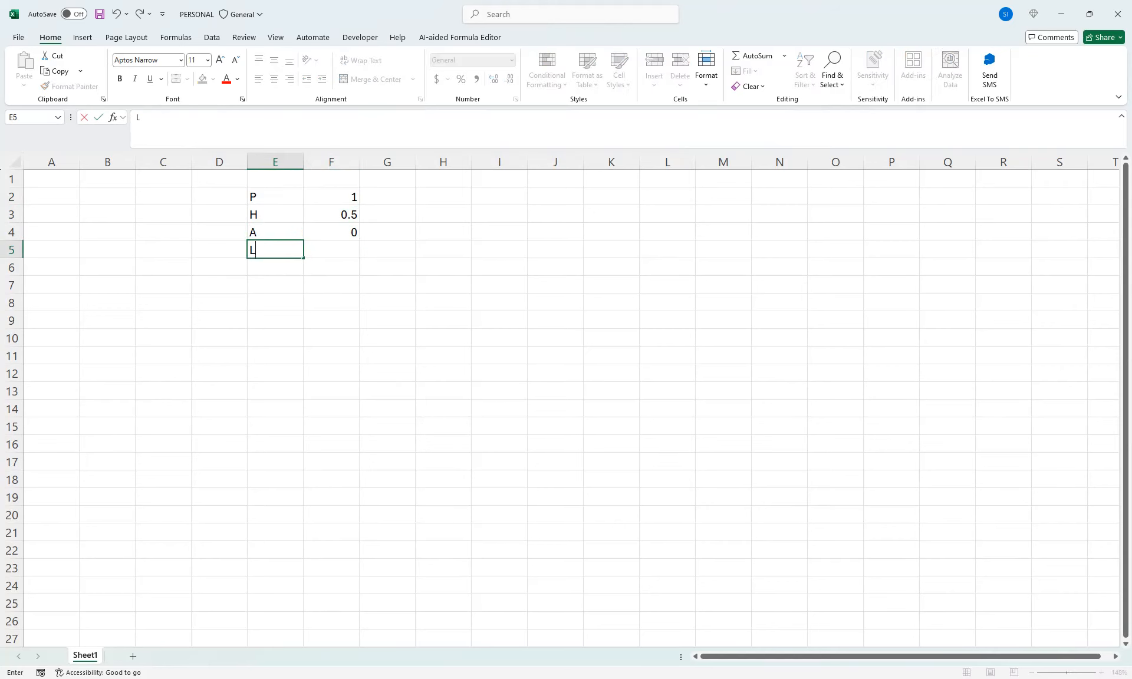
{"action": "key", "text": "Tab"}
{"action": "type", "text": "0.0"}
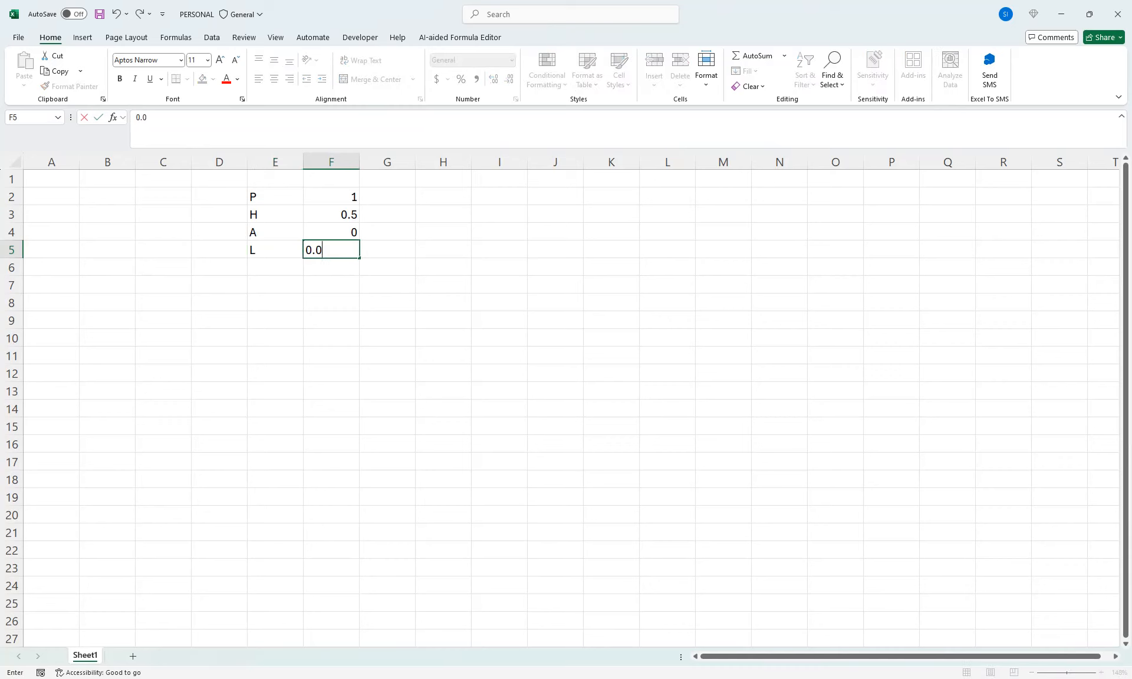
{"action": "key", "text": "BackSpace"}
{"action": "type", "text": "2"}
{"action": "key", "text": "Return"}
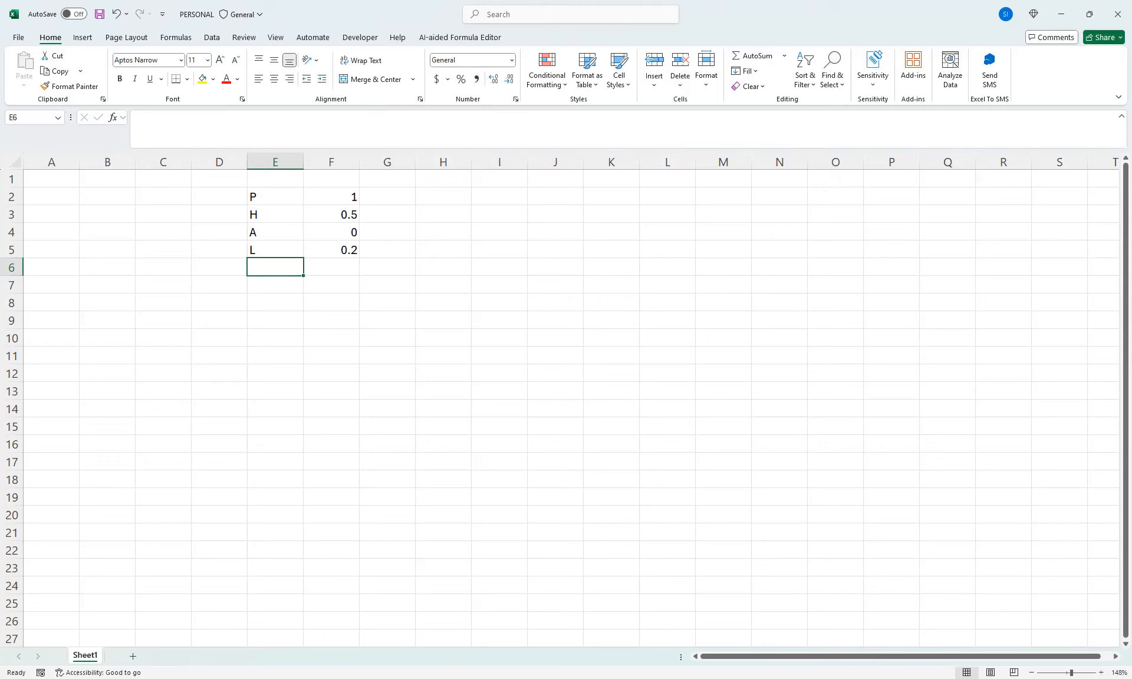
Add the code O in E6 with the value 1.5 in F6
{"action": "type", "text": "O"}
{"action": "key", "text": "Tab"}
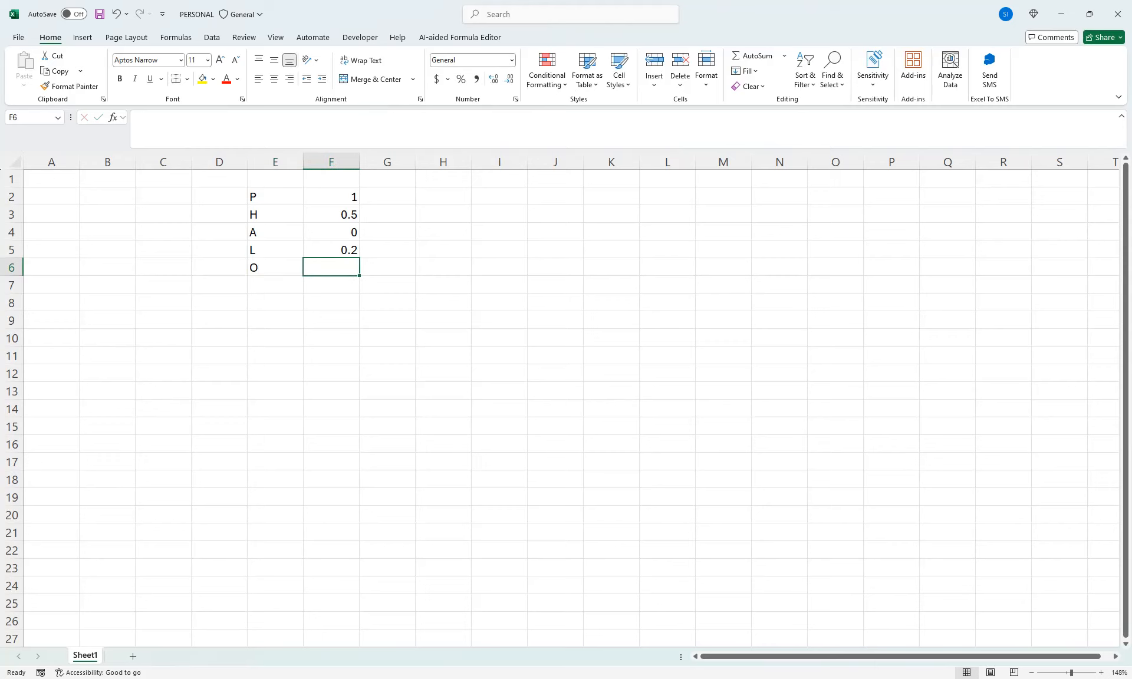
{"action": "type", "text": "1."}
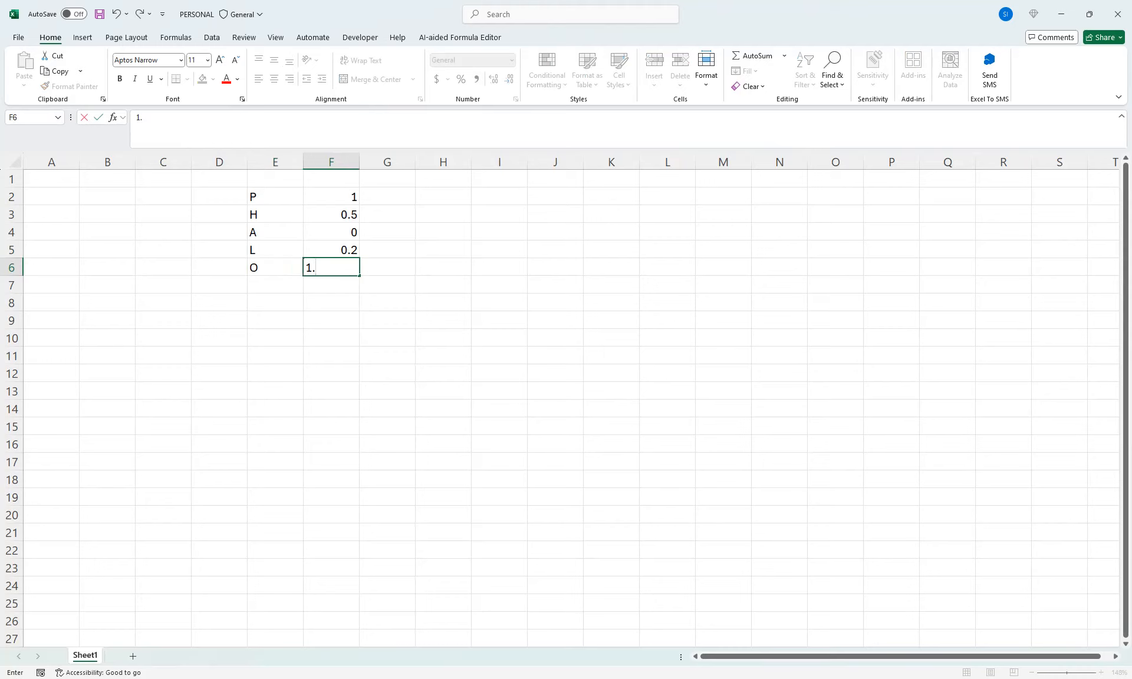
{"action": "type", "text": "5"}
{"action": "key", "text": "Return"}
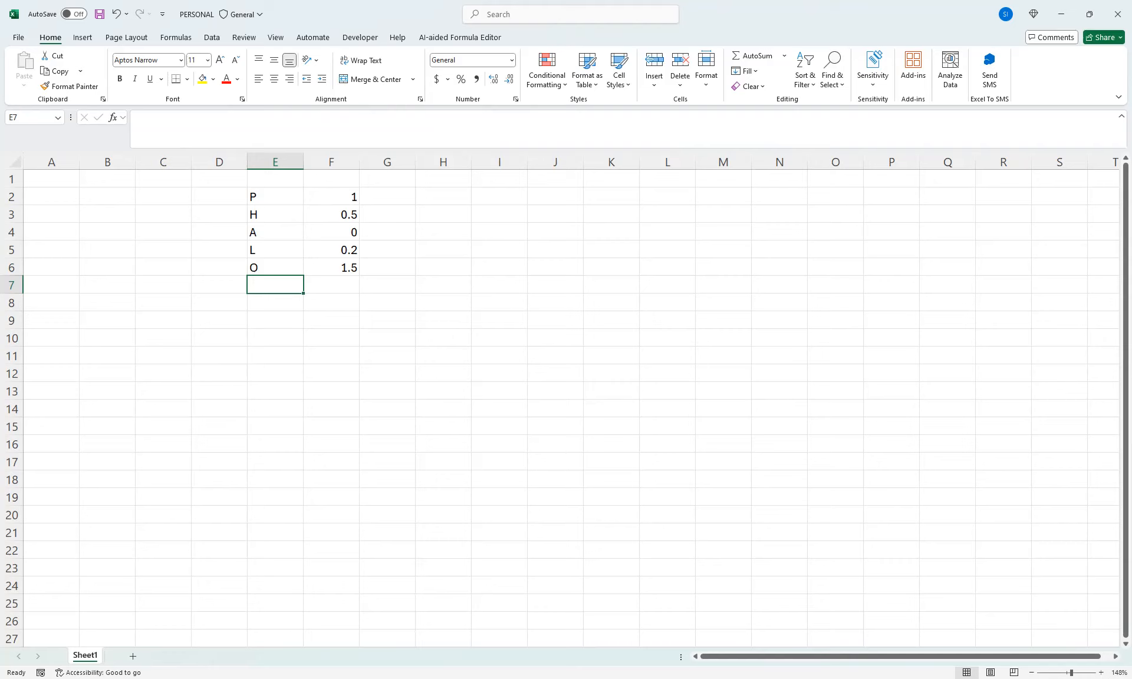
Move the H, A, L and O code-value pairs up beside P so all five pairs run along row 2 across E2:N2
{"action": "left_click_drag", "start_coordinate": [275, 197], "coordinate": [332, 268]}
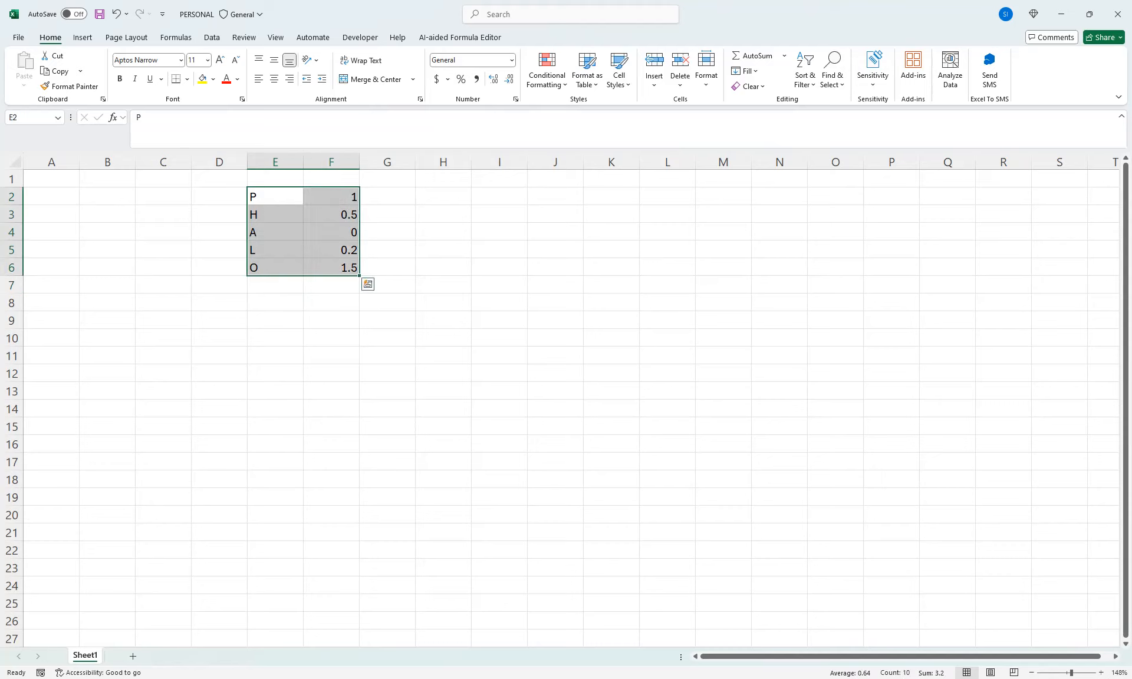
{"action": "left_click_drag", "start_coordinate": [275, 214], "coordinate": [447, 259]}
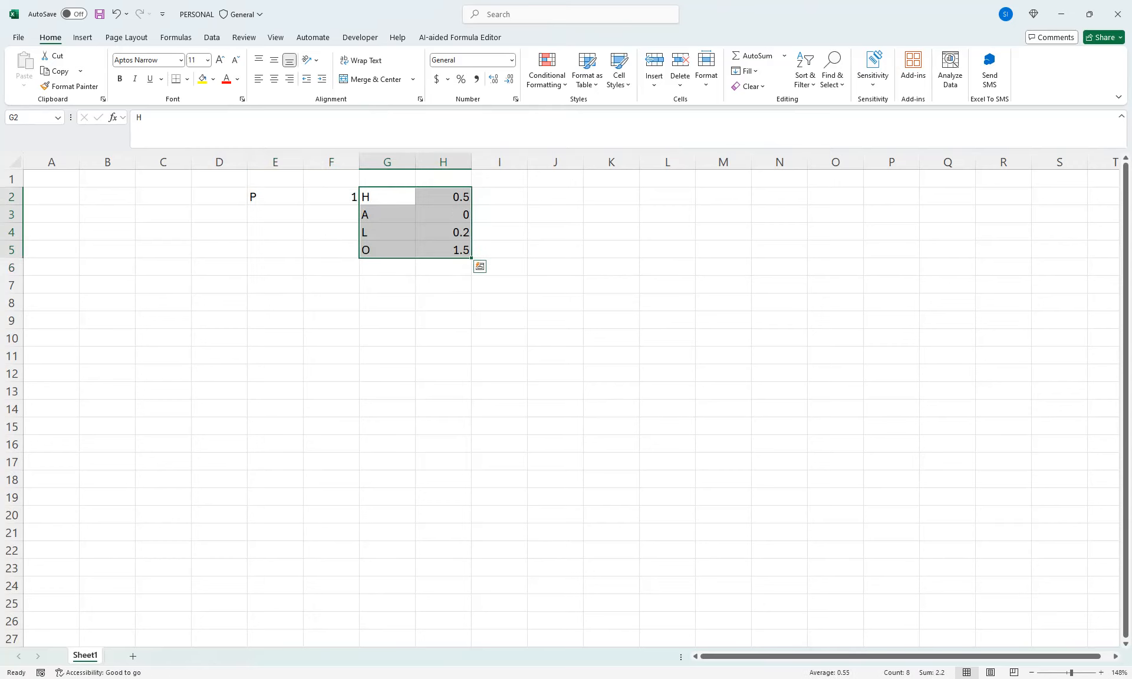
{"action": "left_click_drag", "start_coordinate": [388, 215], "coordinate": [740, 204]}
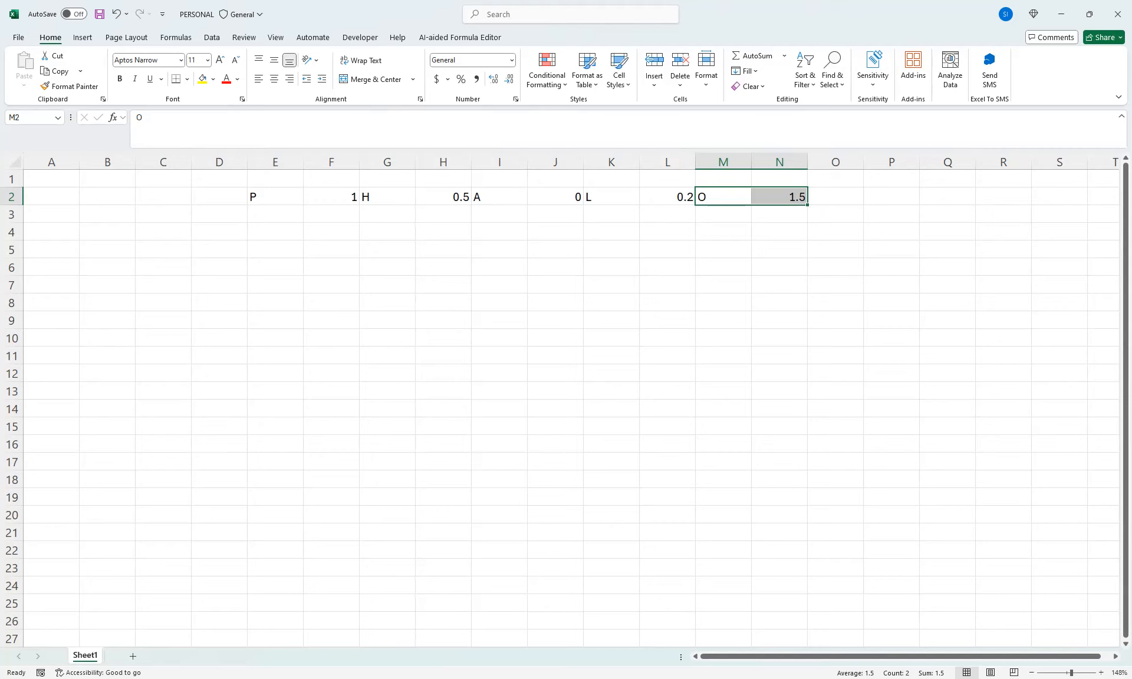
Enter the table headers Sn in A6 and Name in B6
{"action": "left_click", "coordinate": [52, 249]}
{"action": "left_click", "coordinate": [51, 232]}
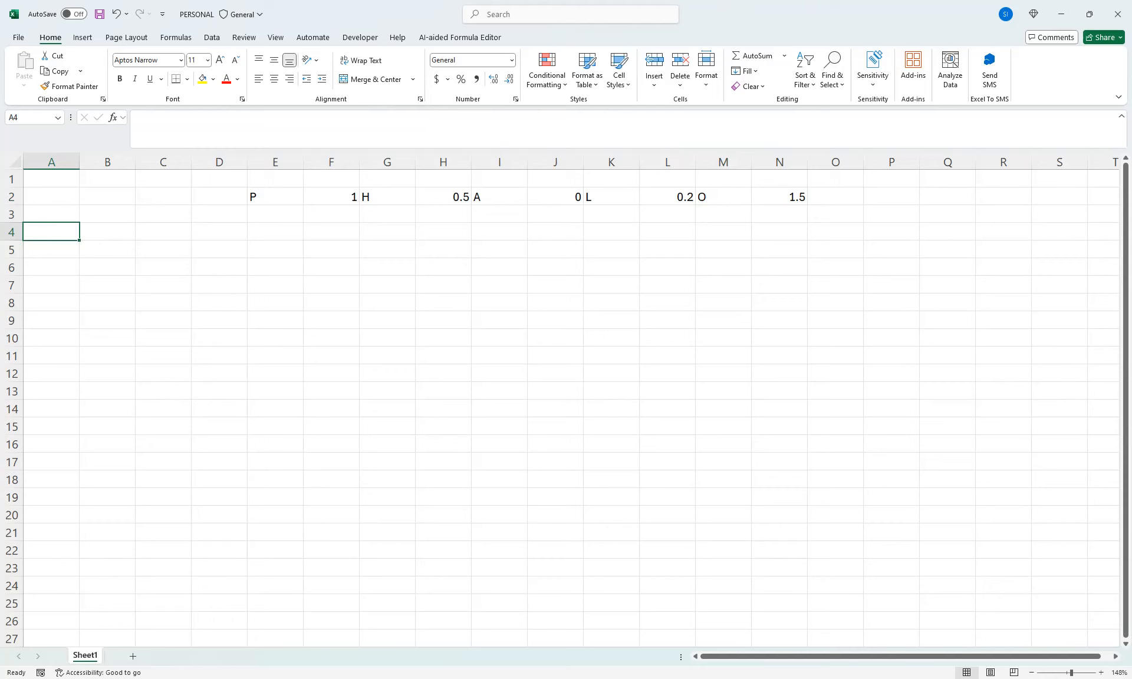
{"action": "left_click", "coordinate": [51, 267]}
{"action": "type", "text": "Sn"}
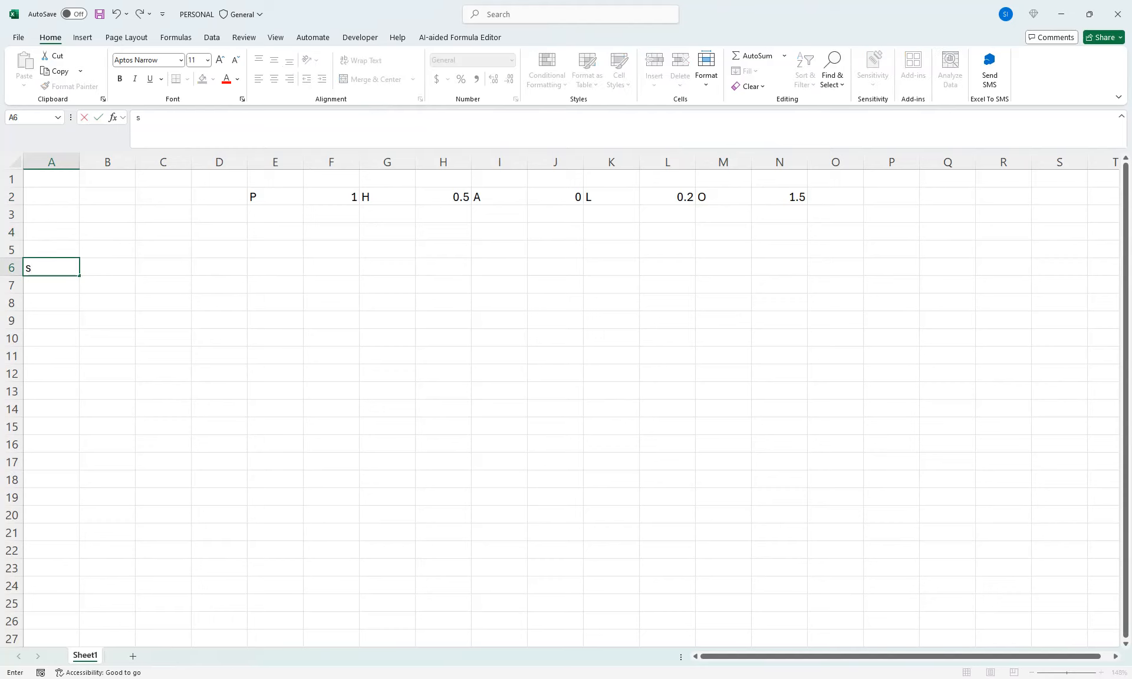
{"action": "key", "text": "Tab"}
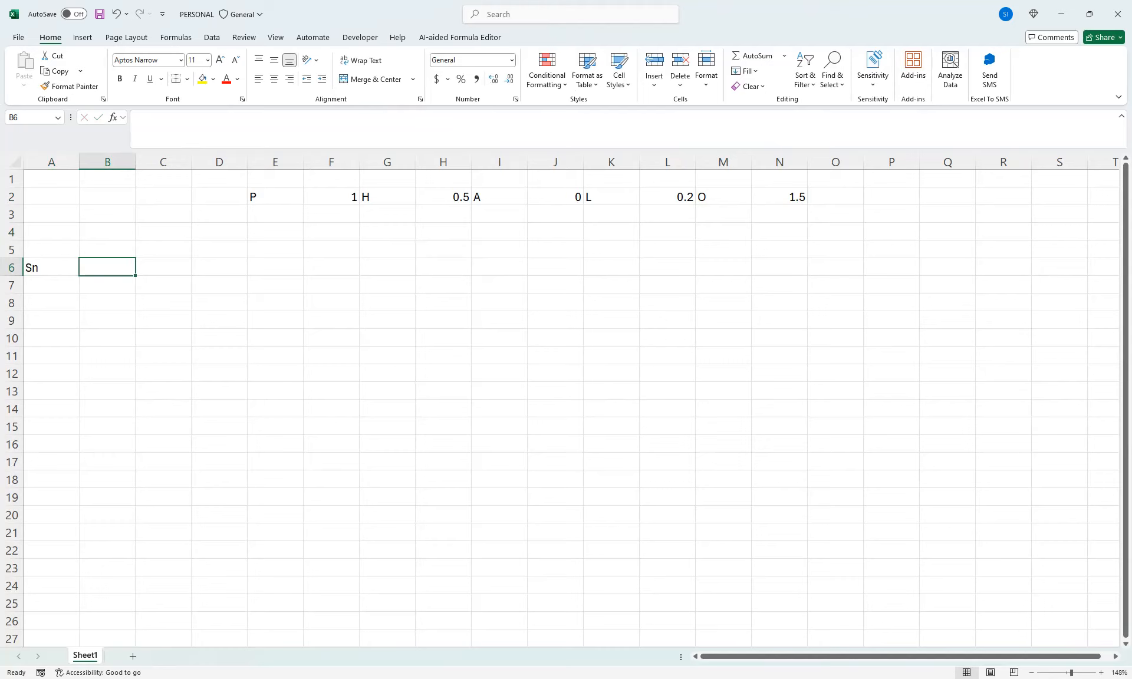
{"action": "type", "text": "Name"}
{"action": "key", "text": "Tab"}
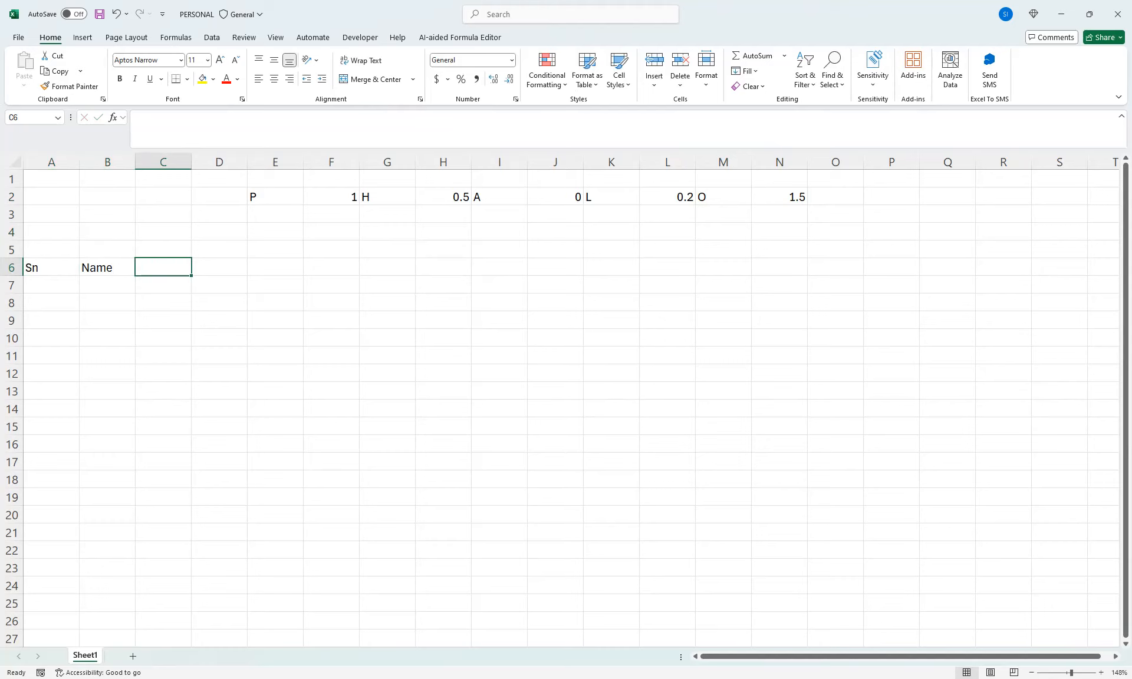
{"action": "left_click", "coordinate": [52, 232]}
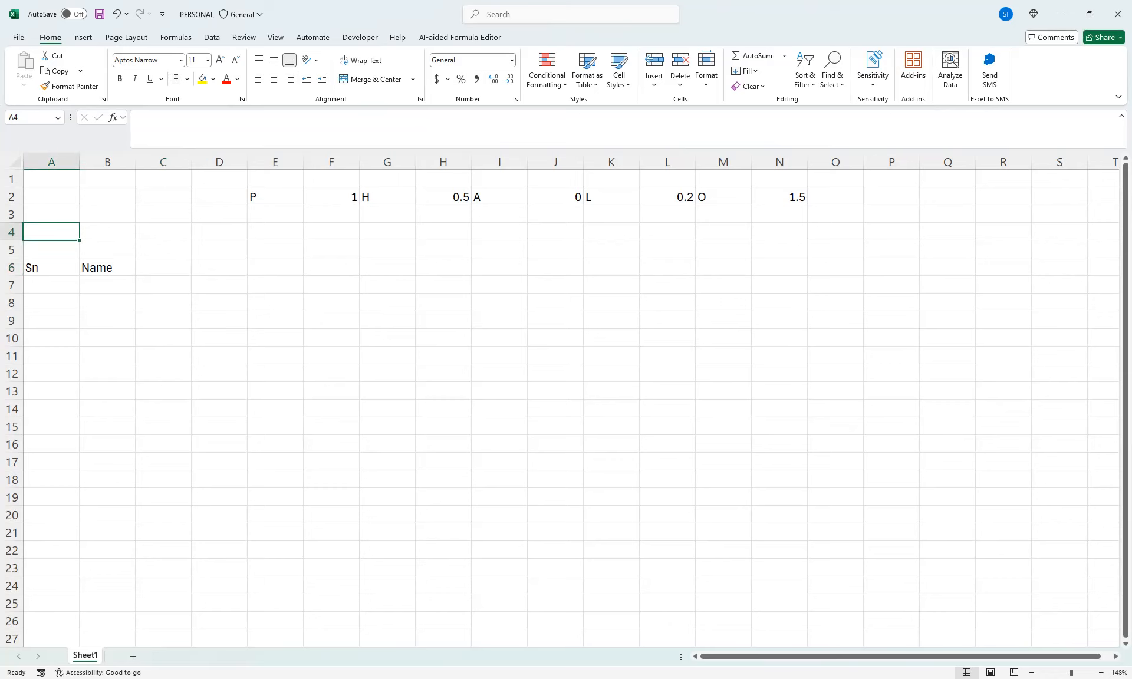
{"action": "left_click", "coordinate": [107, 232]}
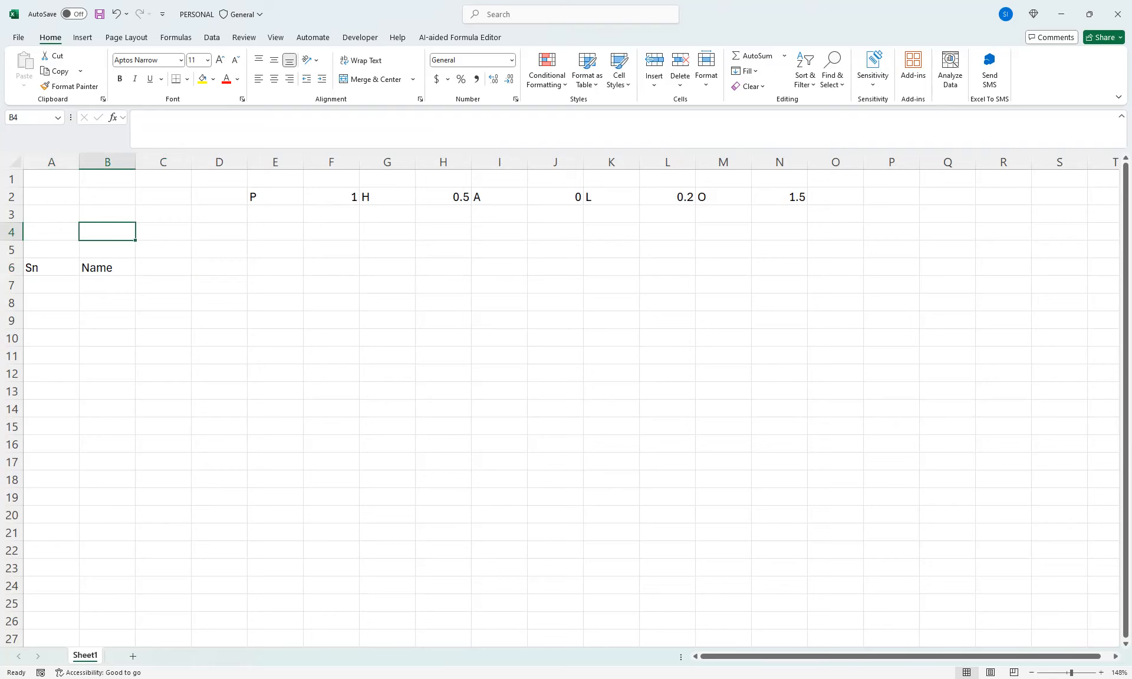
{"action": "left_click", "coordinate": [360, 38]}
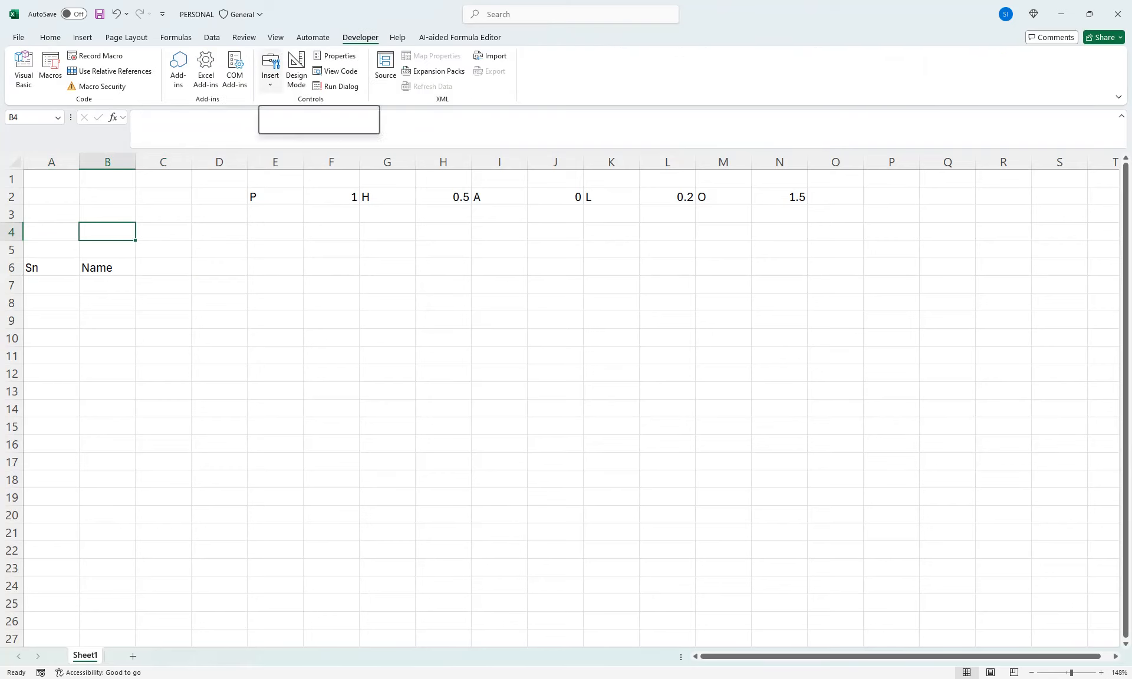
{"action": "left_click", "coordinate": [270, 70]}
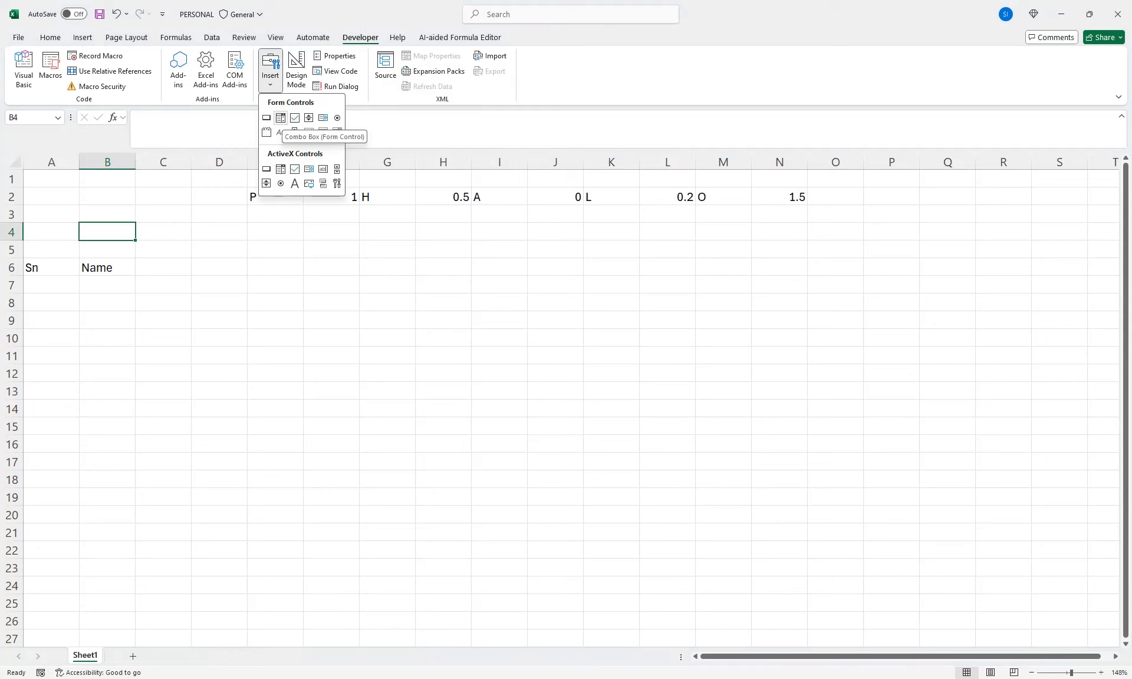
{"action": "left_click", "coordinate": [294, 132]}
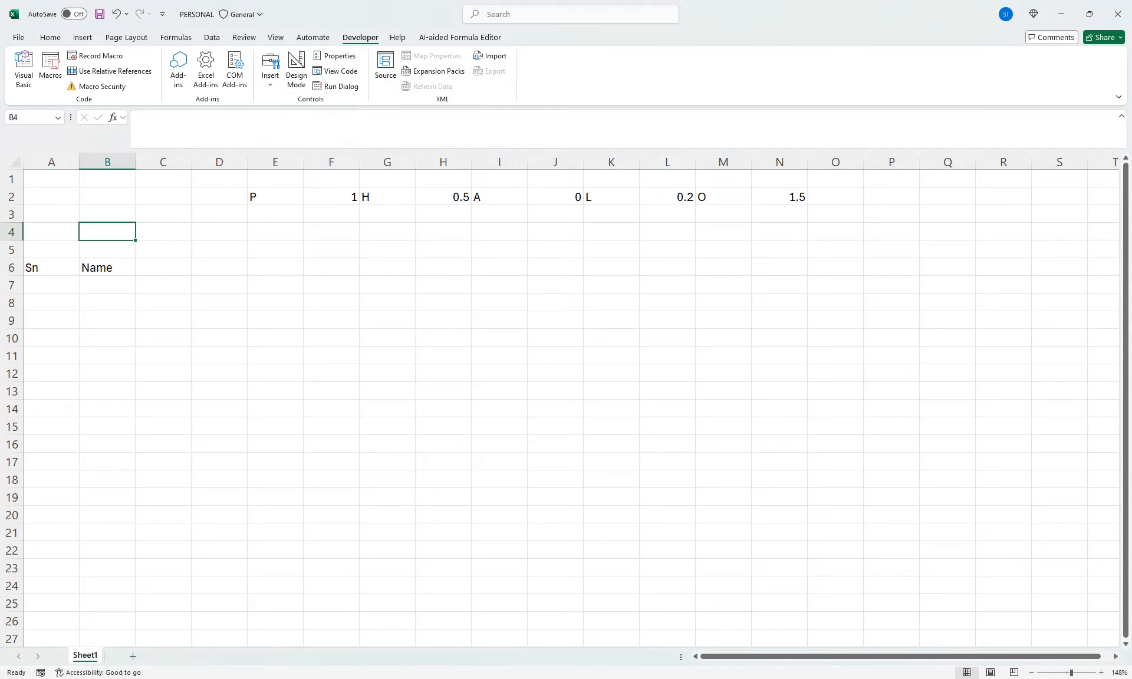
Add a new sheet, fill A1:A12 with the months jan to dec, and return to cell A3 on Sheet1
{"action": "left_click", "coordinate": [133, 657]}
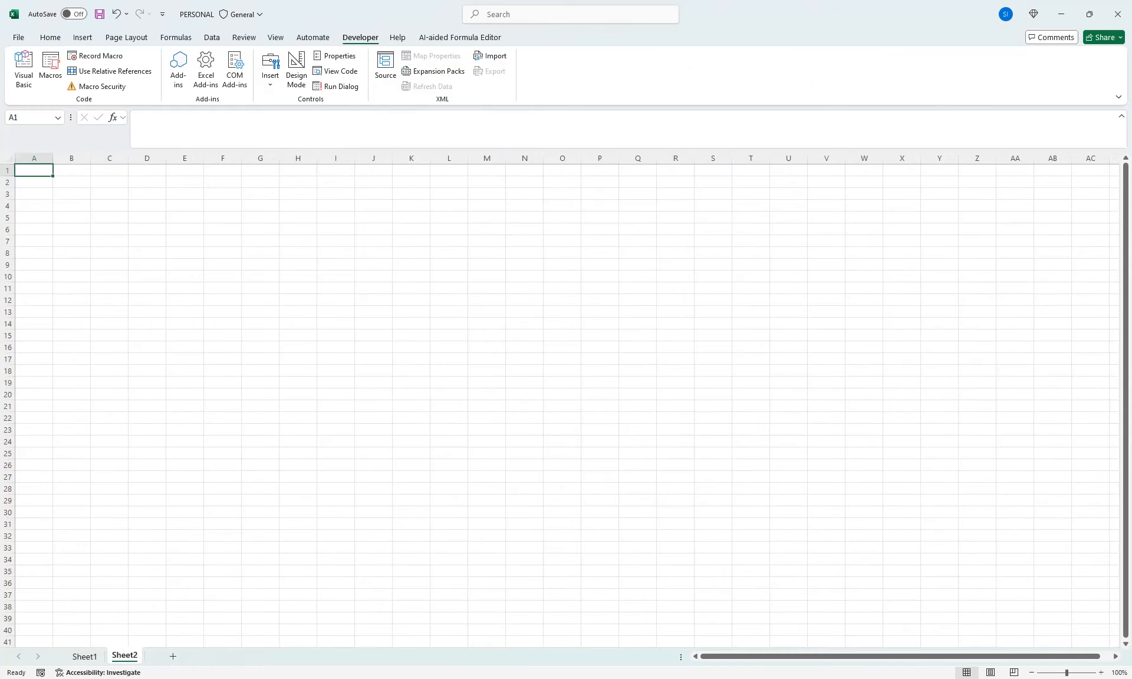
{"action": "left_click", "coordinate": [1084, 673]}
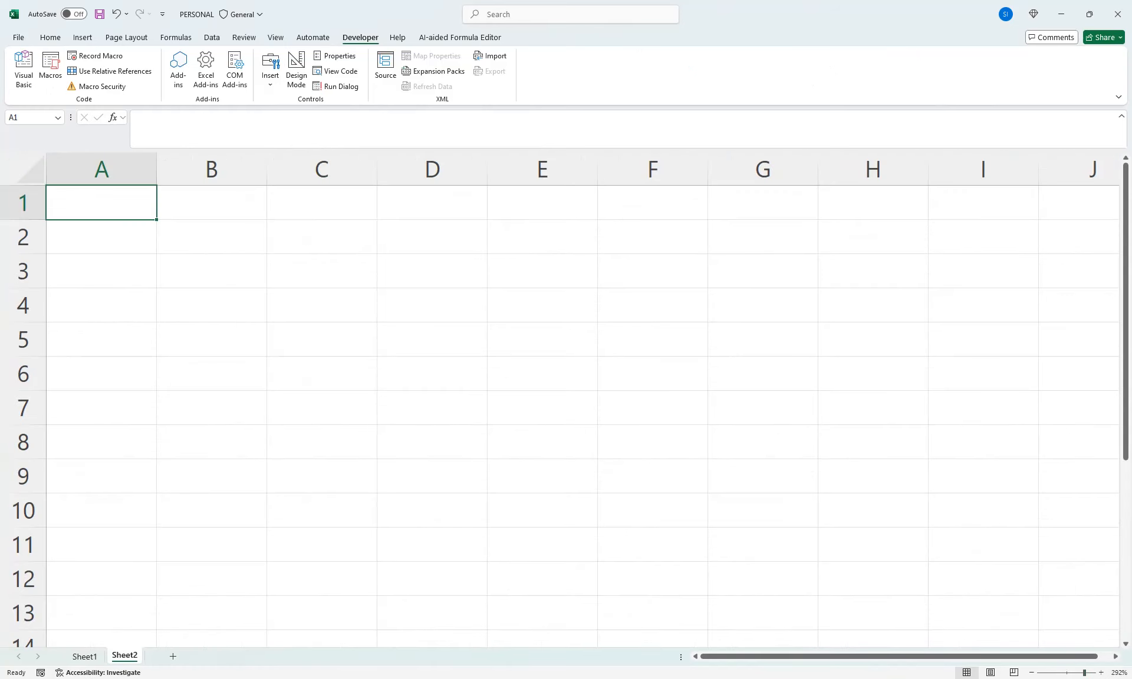
{"action": "type", "text": "jan"}
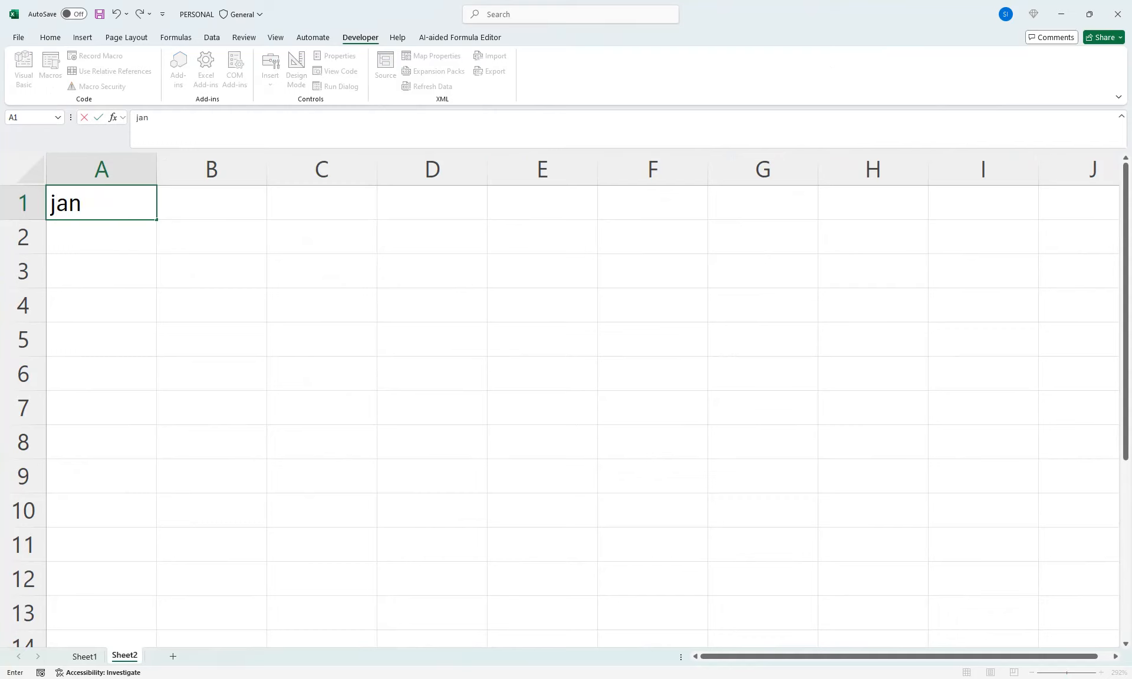
{"action": "left_click_drag", "start_coordinate": [157, 220], "coordinate": [157, 584]}
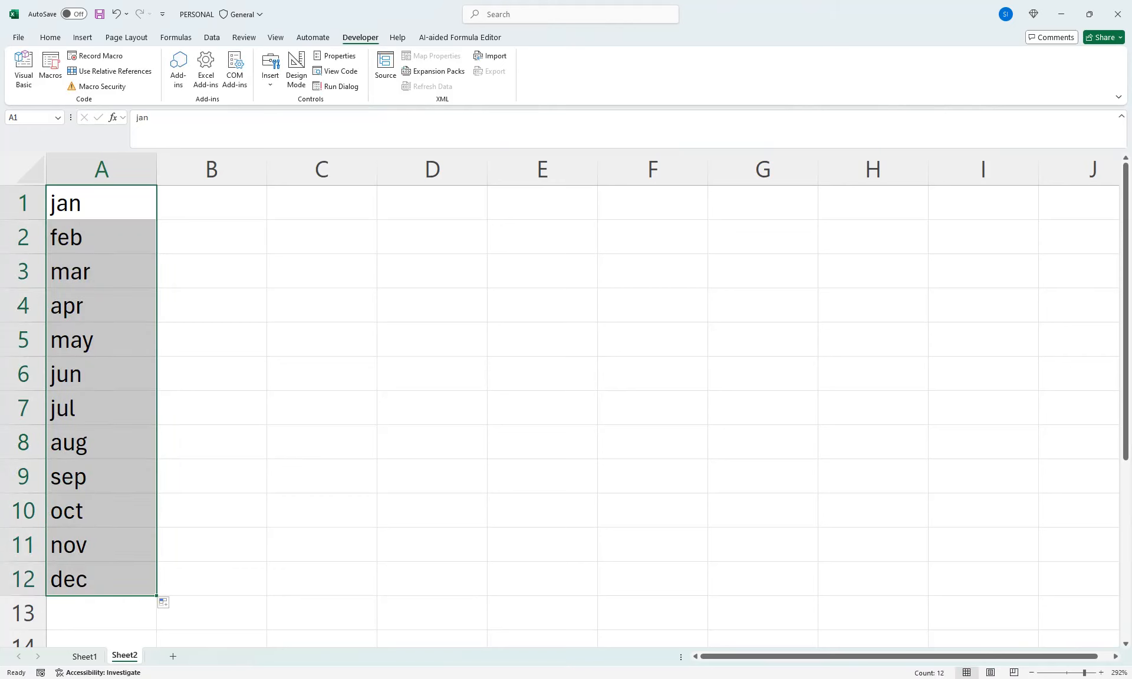
{"action": "left_click", "coordinate": [85, 656]}
{"action": "left_click", "coordinate": [52, 215]}
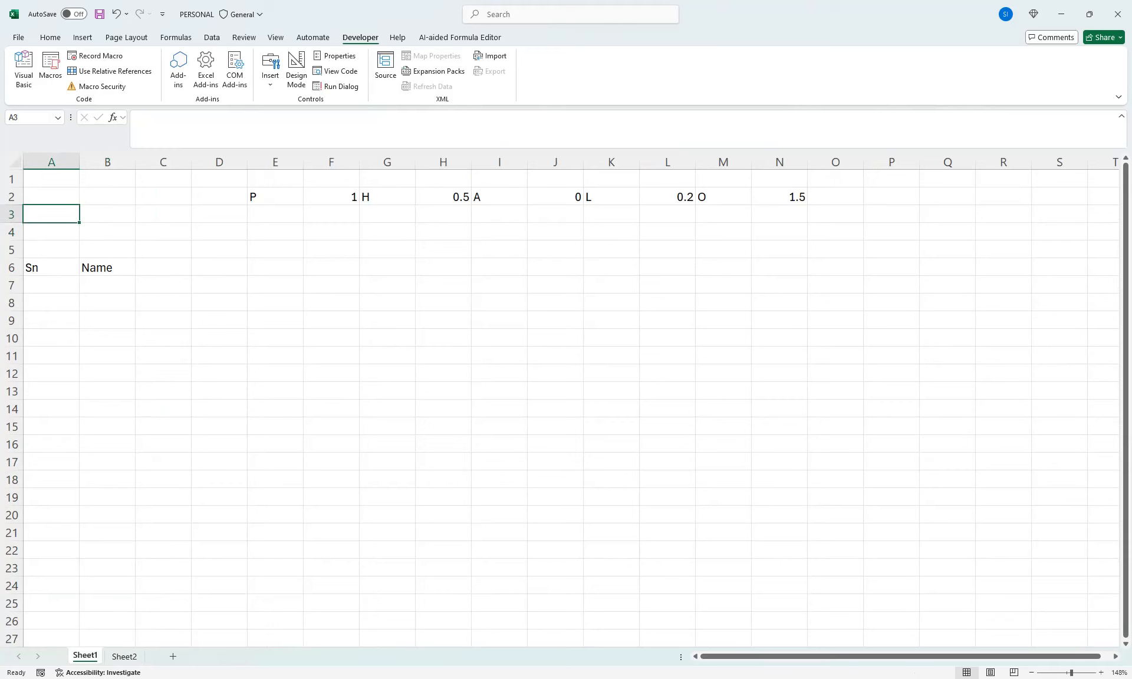
Insert a combo box form control over cell A2, about the size of the cell
{"action": "left_click", "coordinate": [270, 67]}
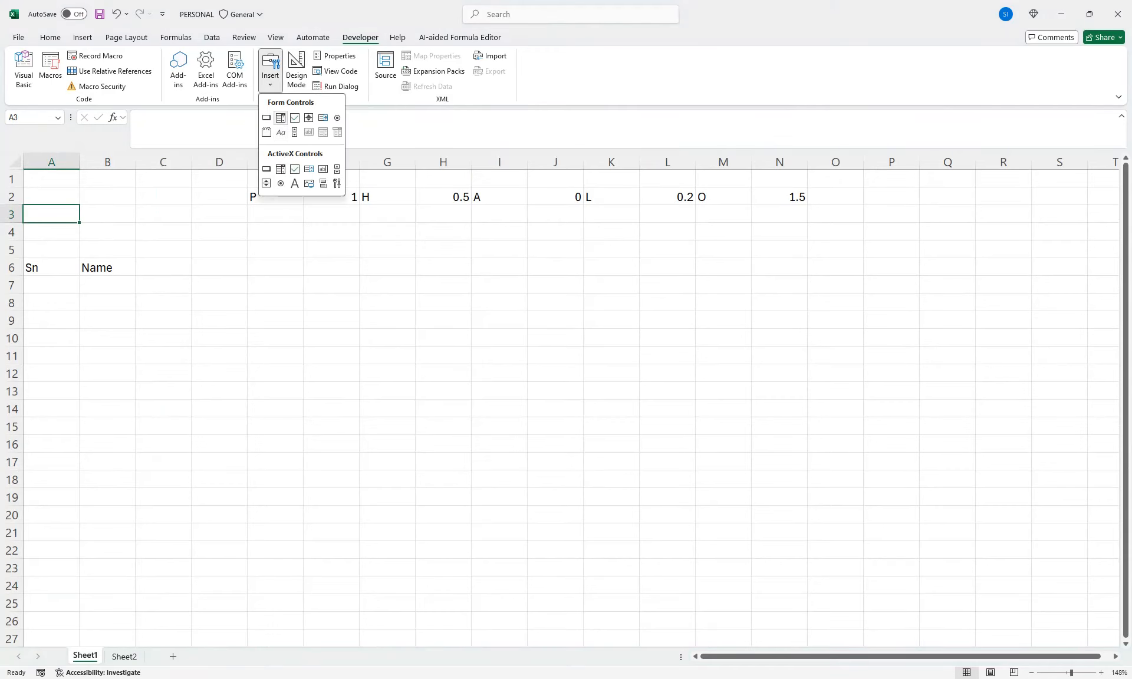
{"action": "left_click", "coordinate": [280, 116]}
{"action": "left_click_drag", "start_coordinate": [11, 205], "coordinate": [11, 215]}
{"action": "key", "text": "ctrl+z"}
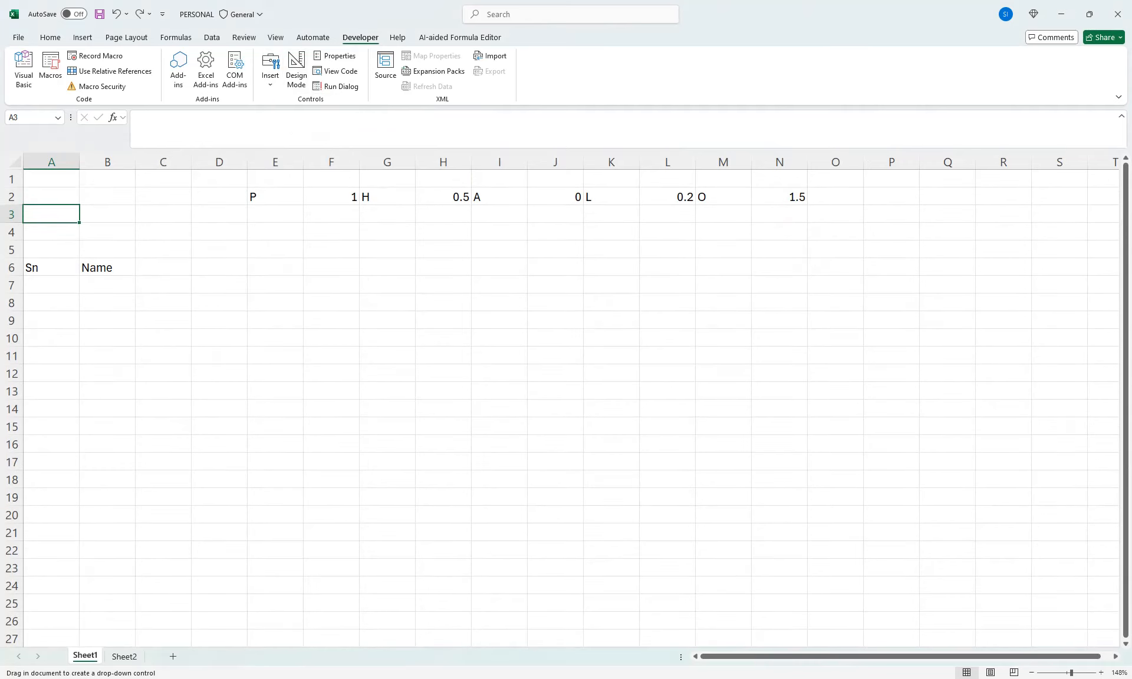
{"action": "left_click_drag", "start_coordinate": [25, 187], "coordinate": [81, 207]}
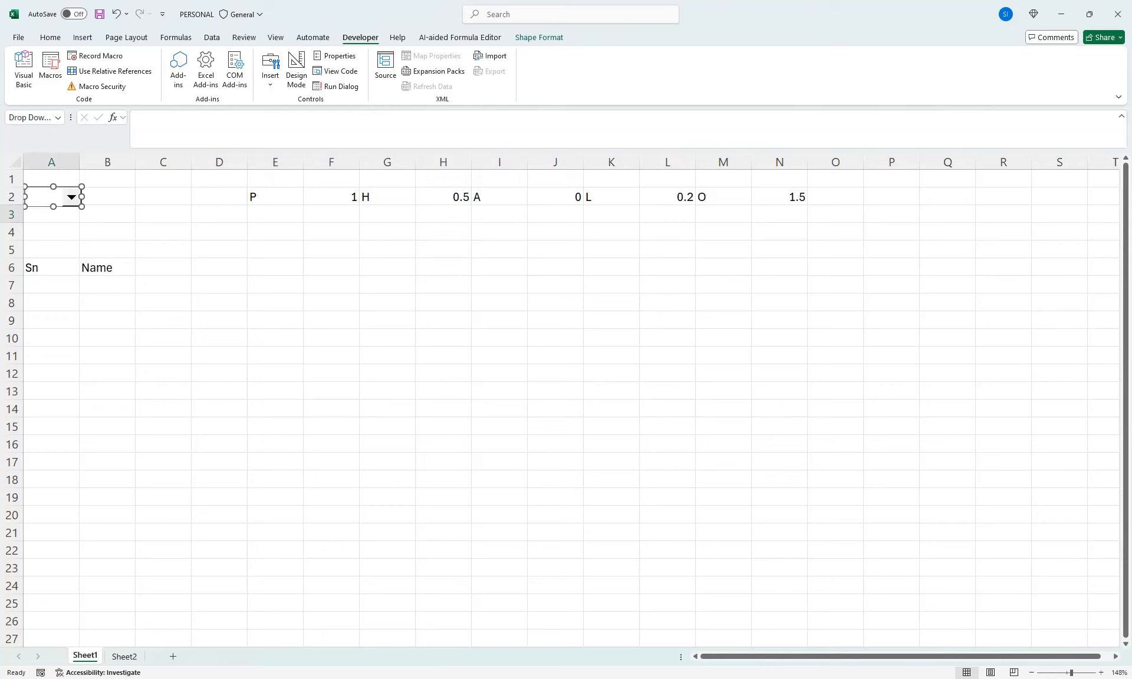
Set the combo box's input range to Sheet2!$A$1:$A$12 and its cell link to $A$4
{"action": "right_click", "coordinate": [76, 196]}
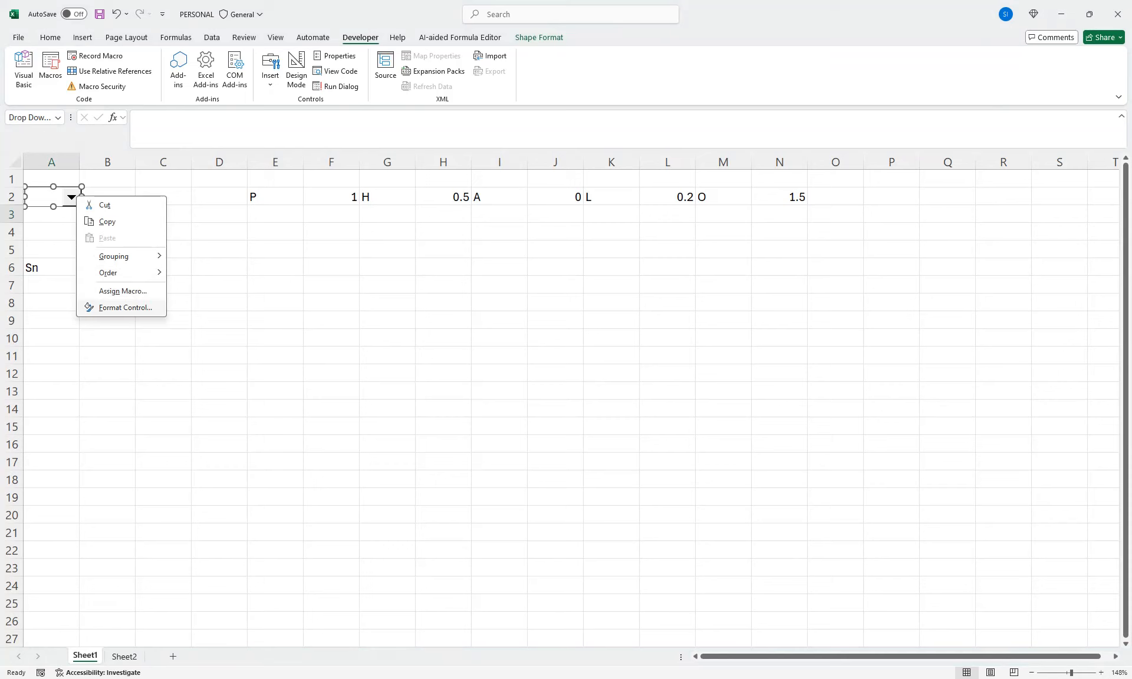
{"action": "left_click", "coordinate": [125, 307]}
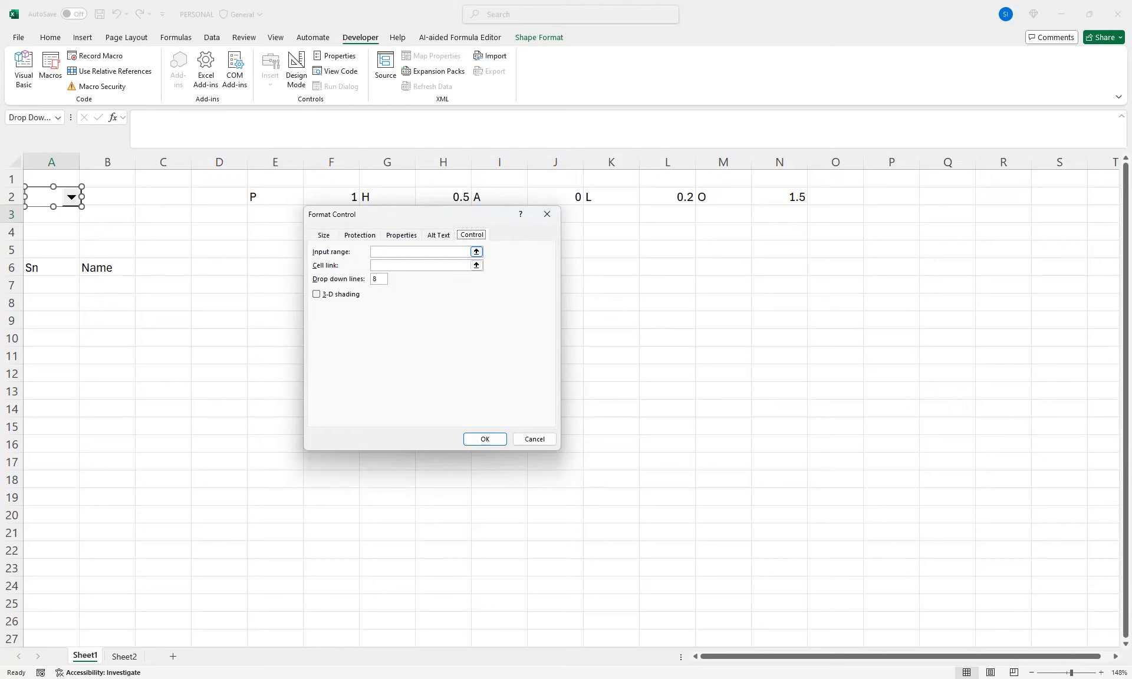
{"action": "key", "text": "Tab"}
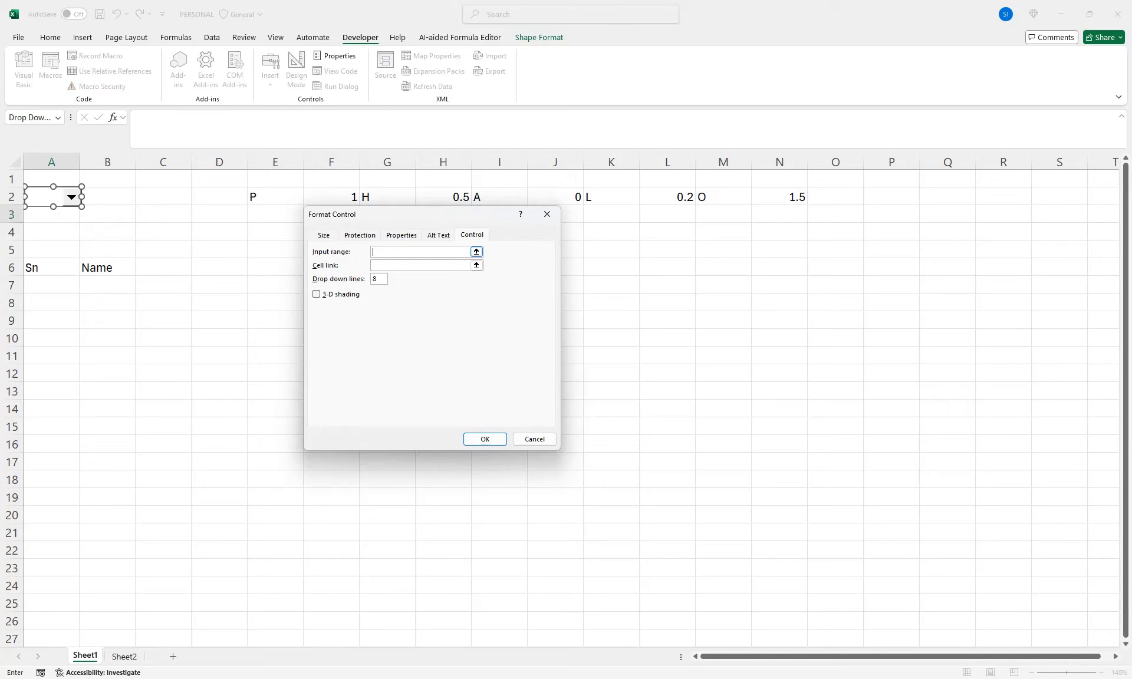
{"action": "left_click", "coordinate": [125, 656]}
{"action": "left_click_drag", "start_coordinate": [102, 203], "coordinate": [101, 581]}
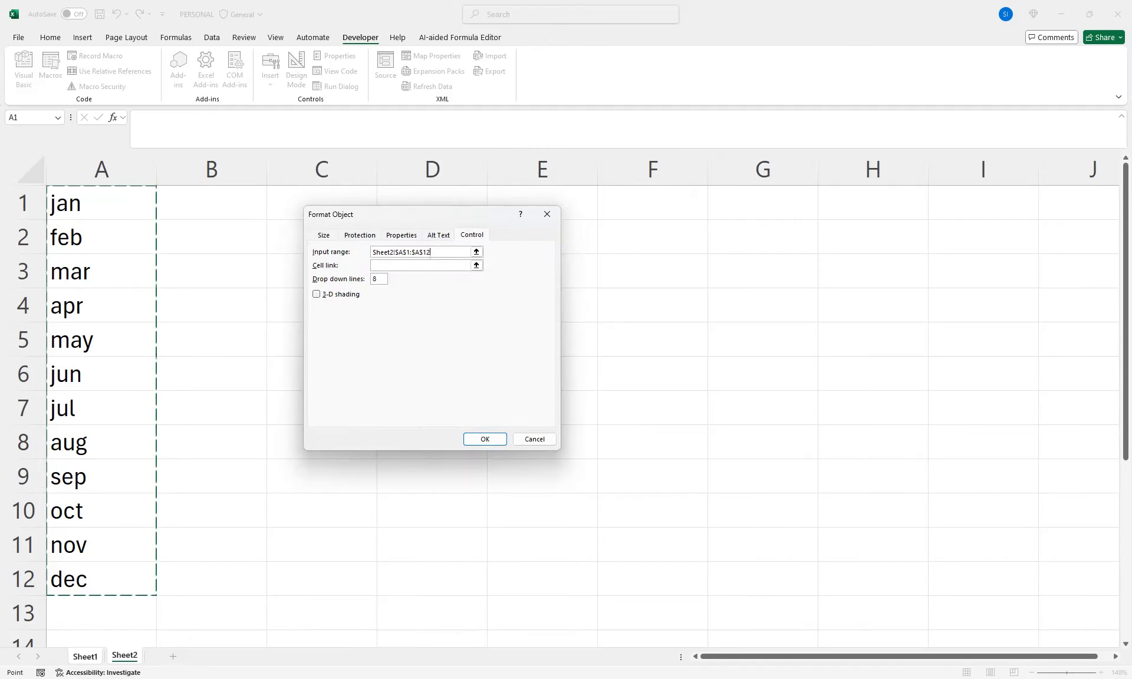
{"action": "left_click", "coordinate": [476, 265]}
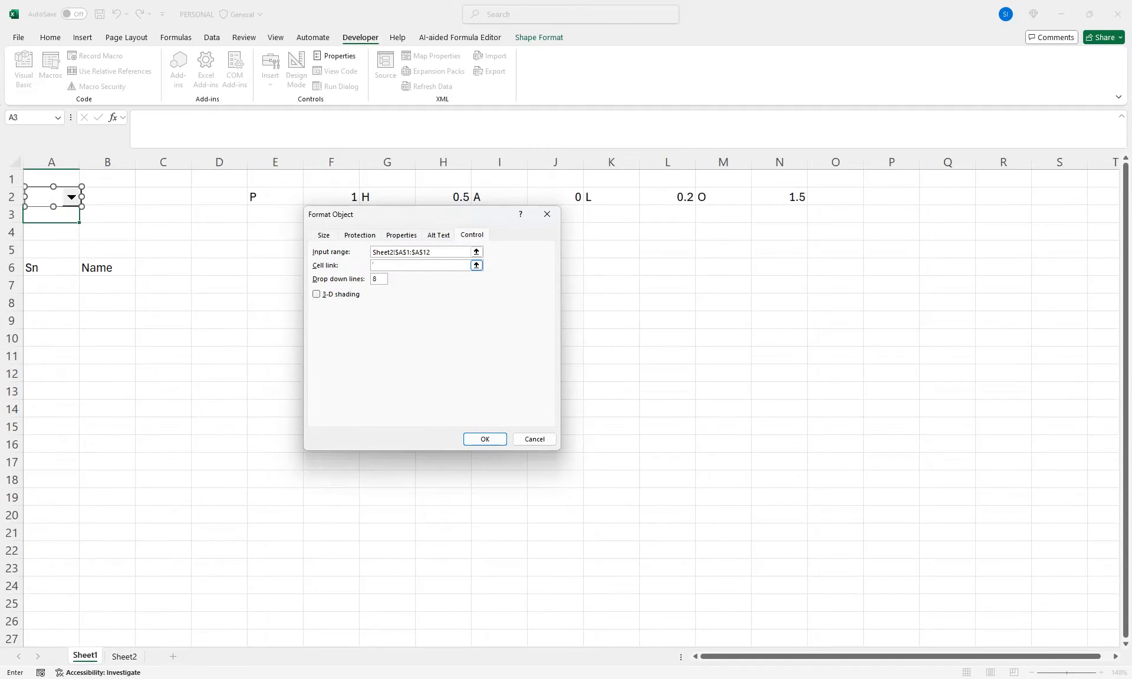
{"action": "left_click", "coordinate": [51, 232]}
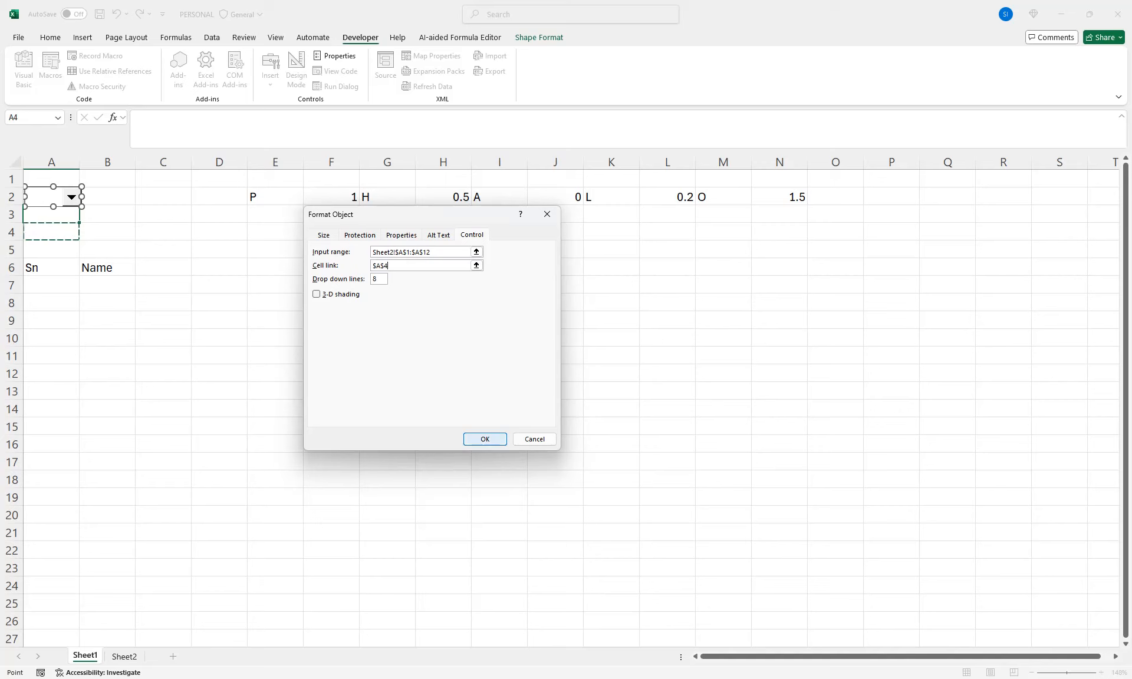
{"action": "left_click", "coordinate": [485, 439]}
{"action": "left_click", "coordinate": [107, 214]}
Choose jan and then feb in the month combo box to test its link to A4
{"action": "left_click", "coordinate": [72, 197]}
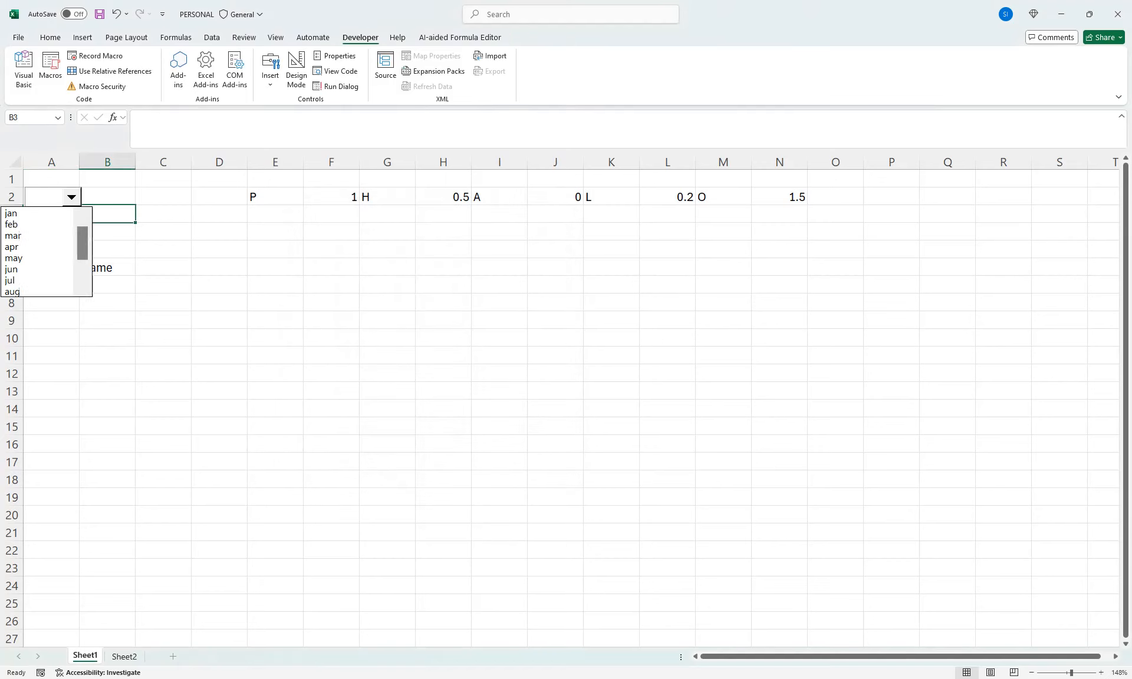
{"action": "left_click", "coordinate": [24, 213]}
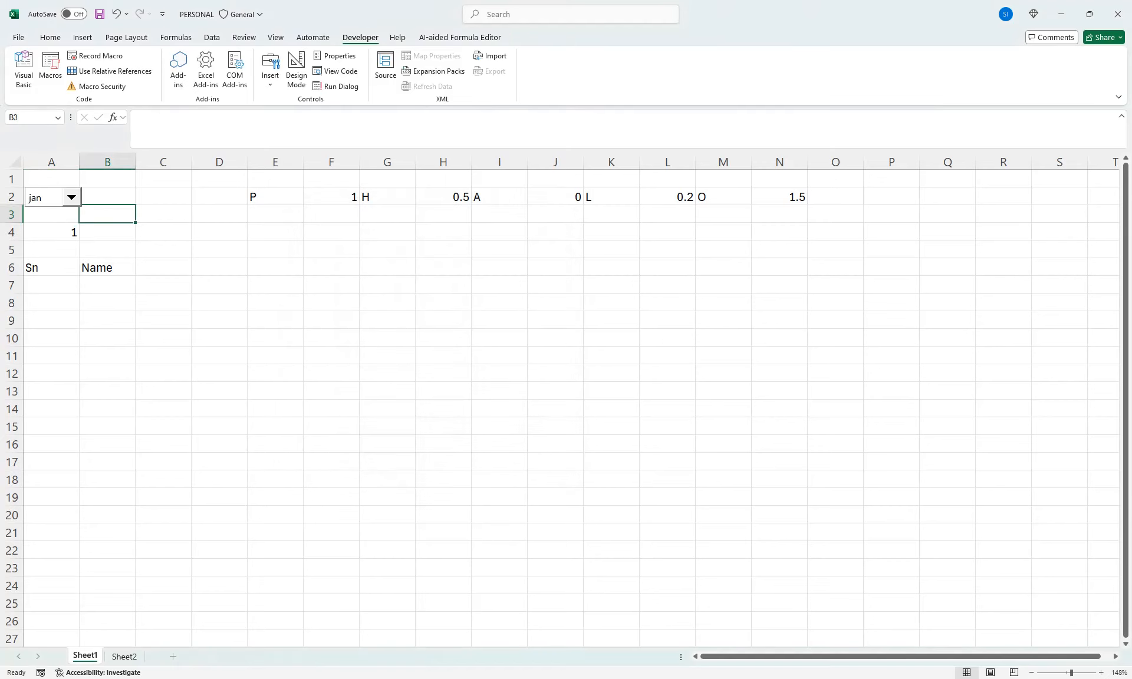
{"action": "left_click", "coordinate": [71, 198]}
{"action": "left_click", "coordinate": [23, 224]}
Narrow the month combo box slightly so it fits within column A
{"action": "right_click", "coordinate": [36, 194]}
{"action": "key", "text": "Escape"}
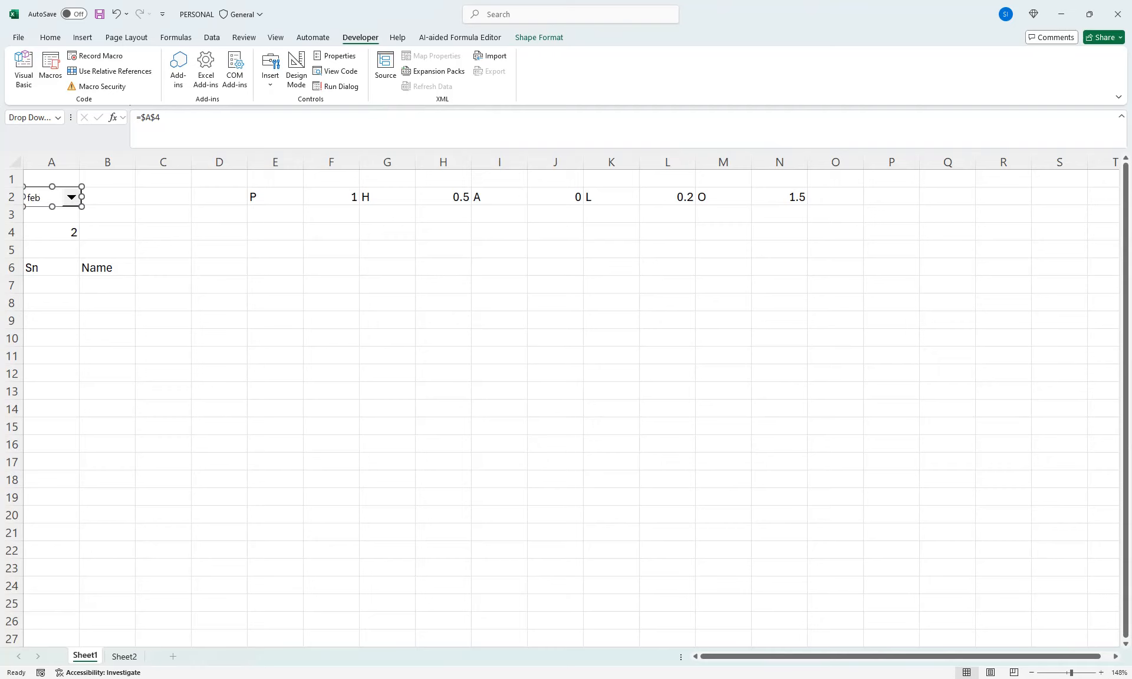
{"action": "left_click_drag", "start_coordinate": [82, 196], "coordinate": [79, 197]}
{"action": "left_click", "coordinate": [163, 196]}
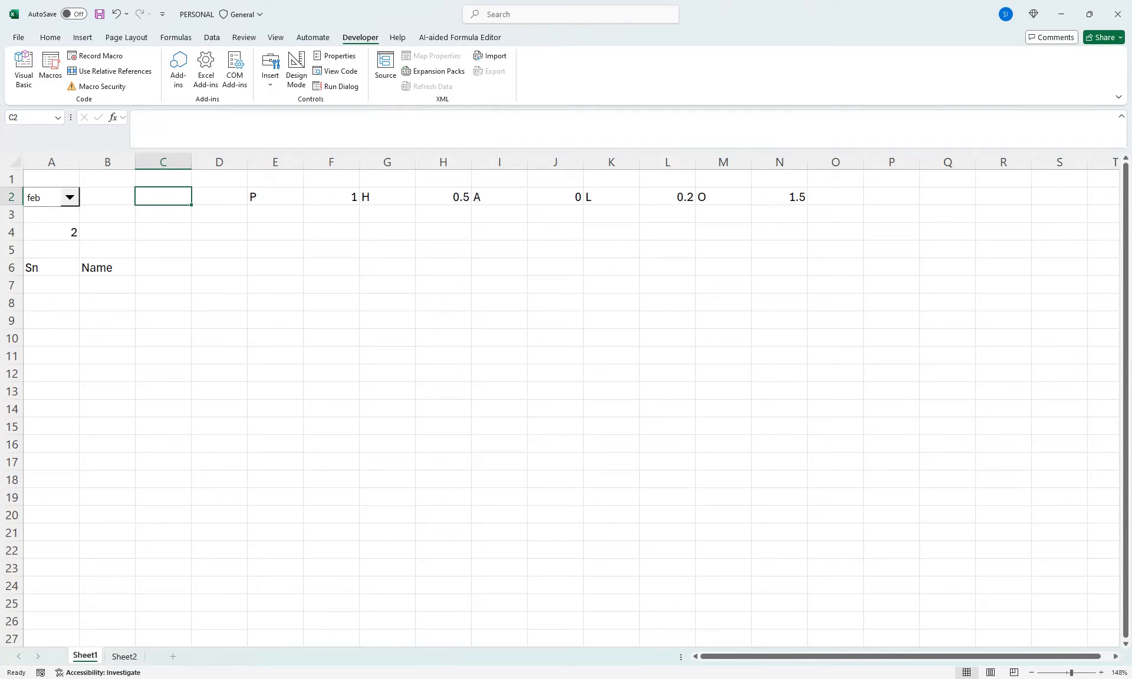
Fill B1:B12 on Sheet2 with a series of years from 2025 to 2036
{"action": "left_click", "coordinate": [123, 656]}
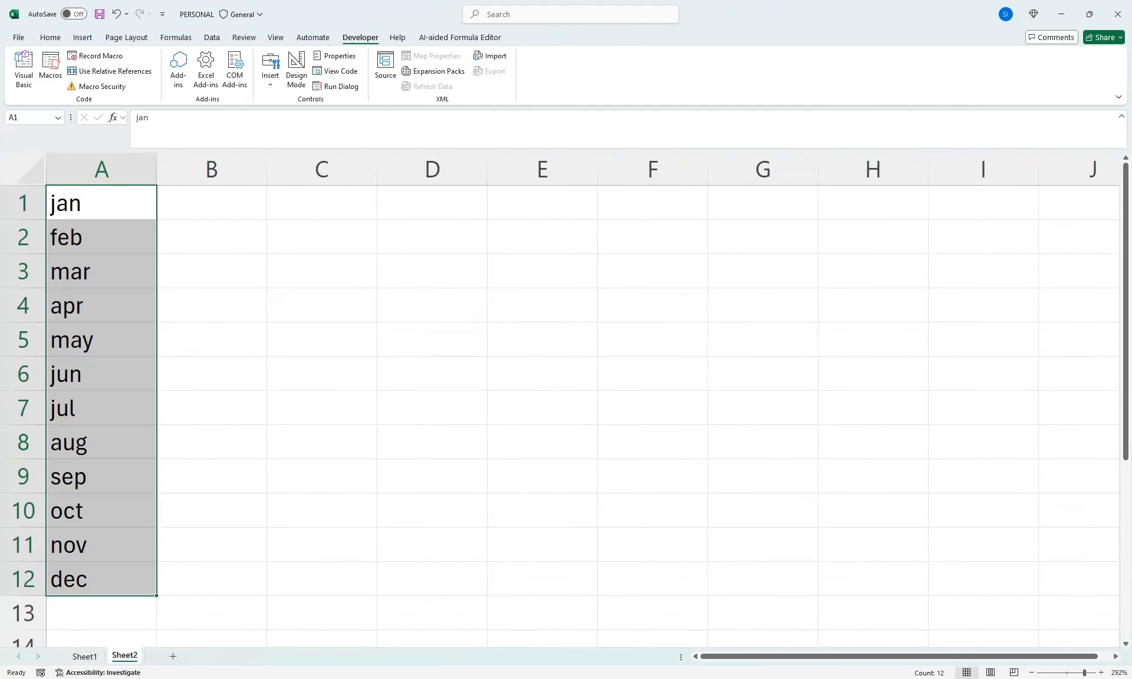
{"action": "left_click", "coordinate": [212, 203]}
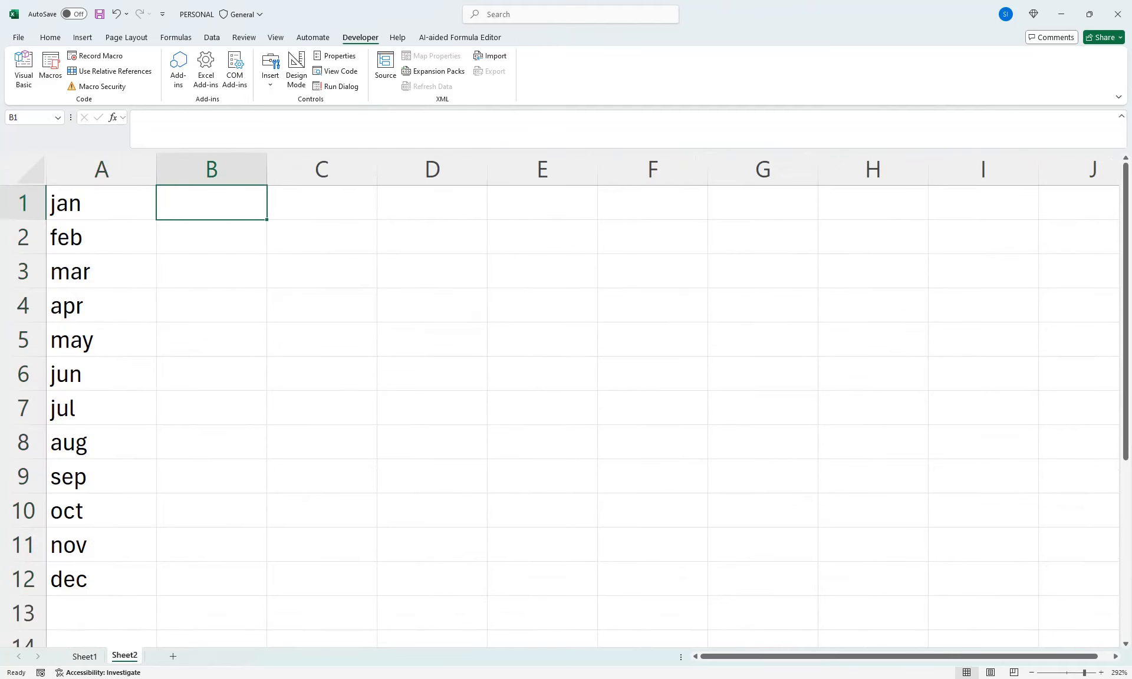
{"action": "type", "text": "2025"}
{"action": "key", "text": "Return"}
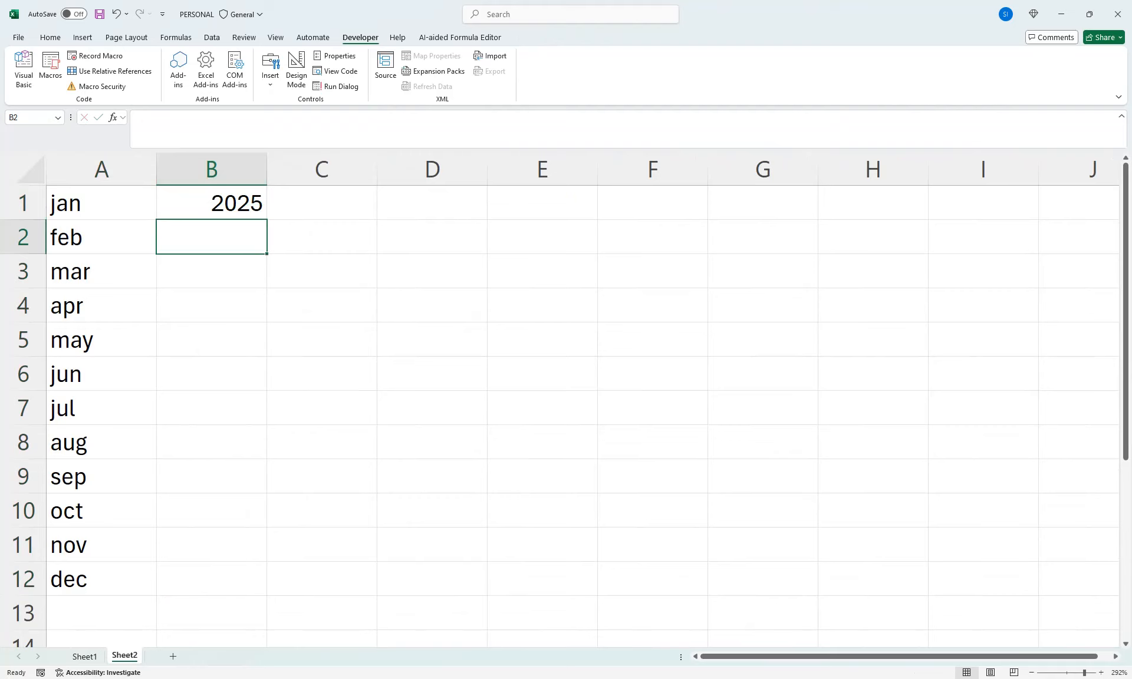
{"action": "left_click", "coordinate": [211, 170]}
{"action": "left_click", "coordinate": [211, 203]}
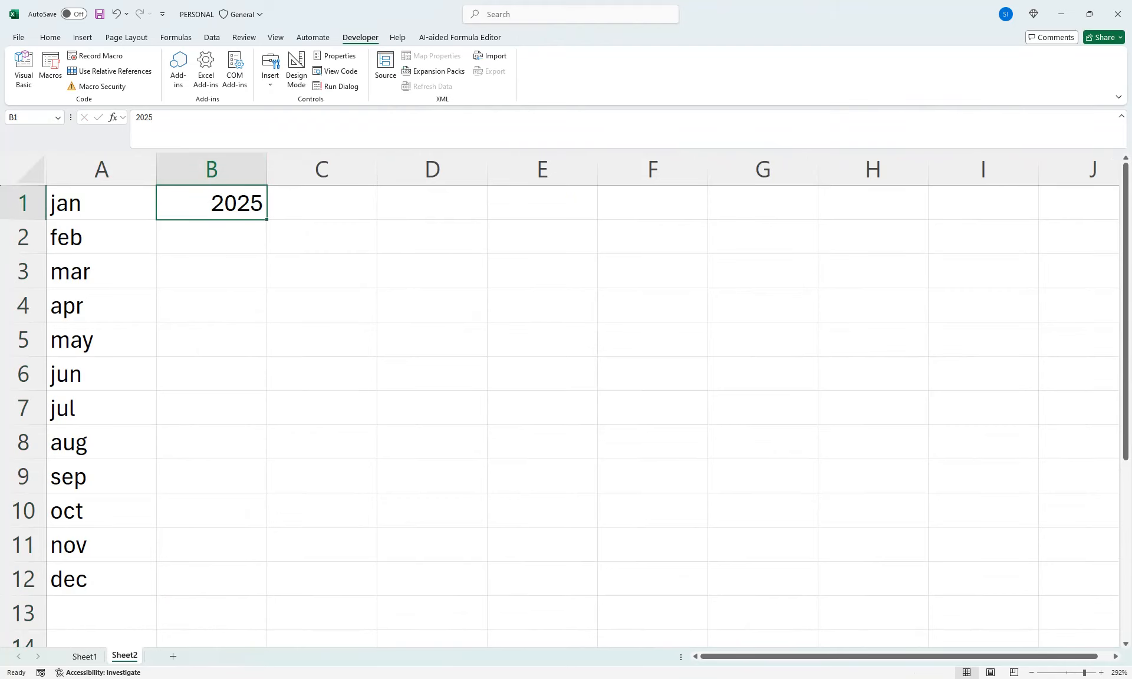
{"action": "left_click_drag", "start_coordinate": [266, 219], "coordinate": [271, 595]}
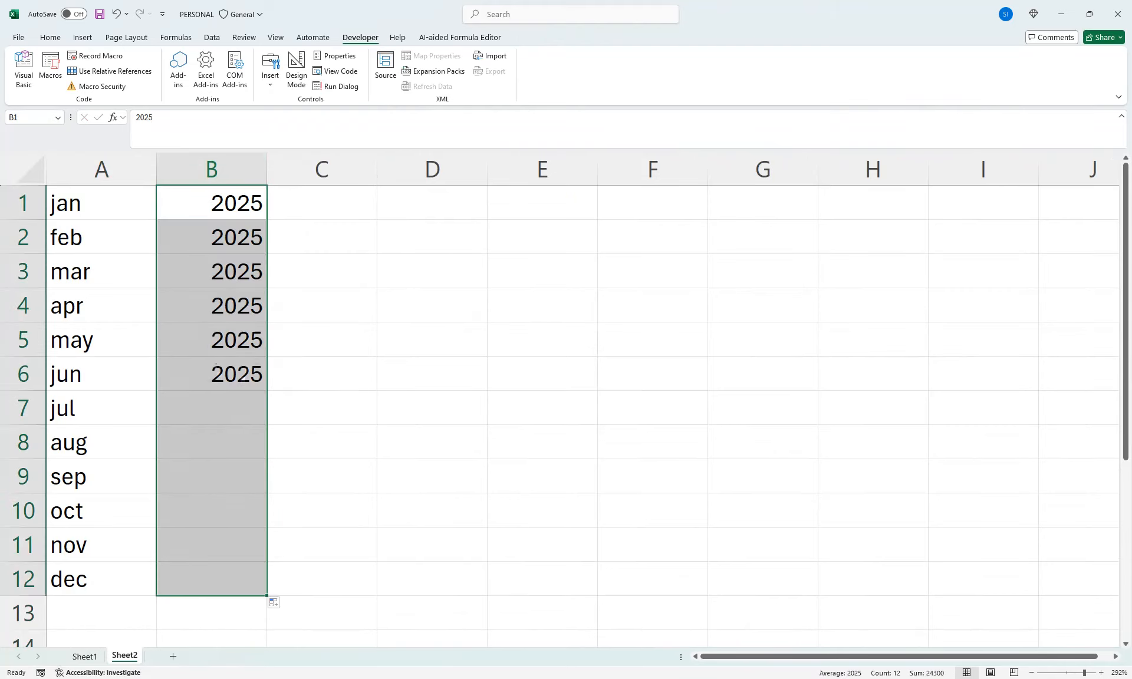
{"action": "left_click", "coordinate": [277, 603]}
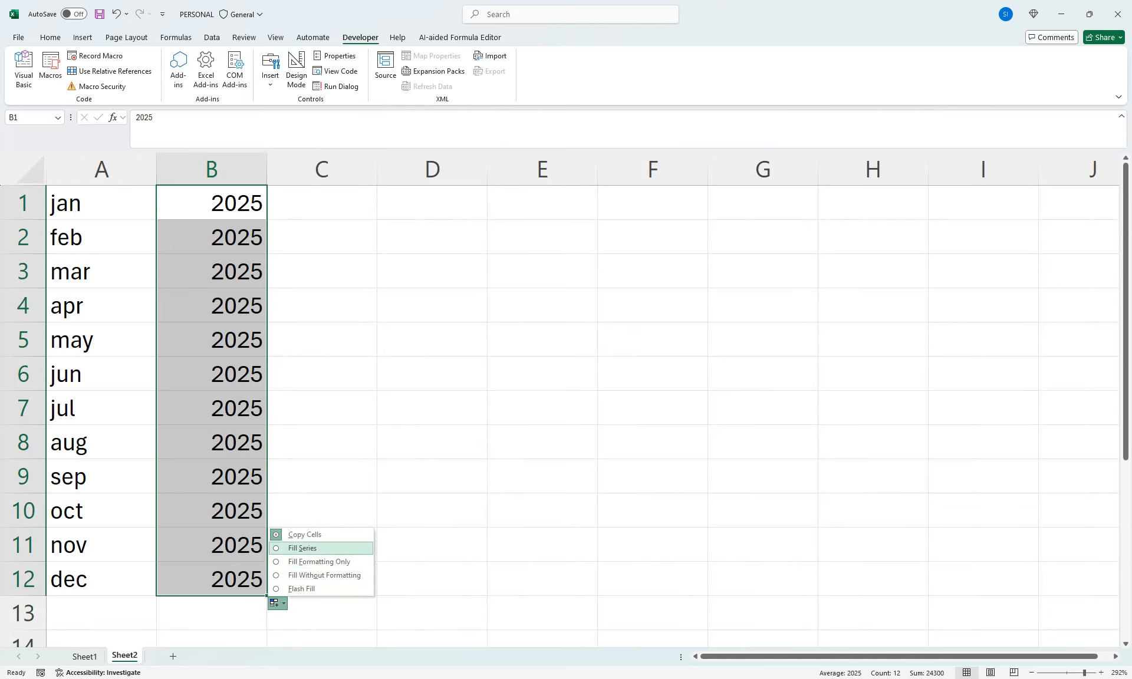
{"action": "left_click", "coordinate": [302, 548]}
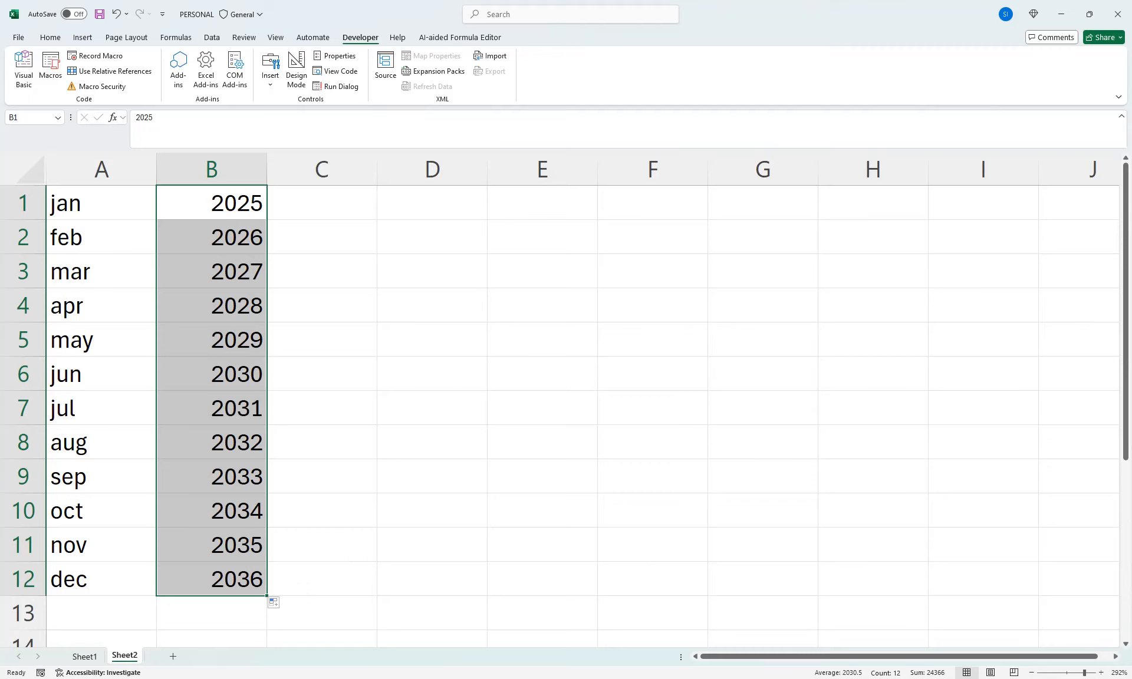
{"action": "left_click", "coordinate": [101, 580]}
Add list data validation to cell C2 on Sheet1, using =Sheet2!$B$1:$B$12 as the source
{"action": "left_click", "coordinate": [85, 656]}
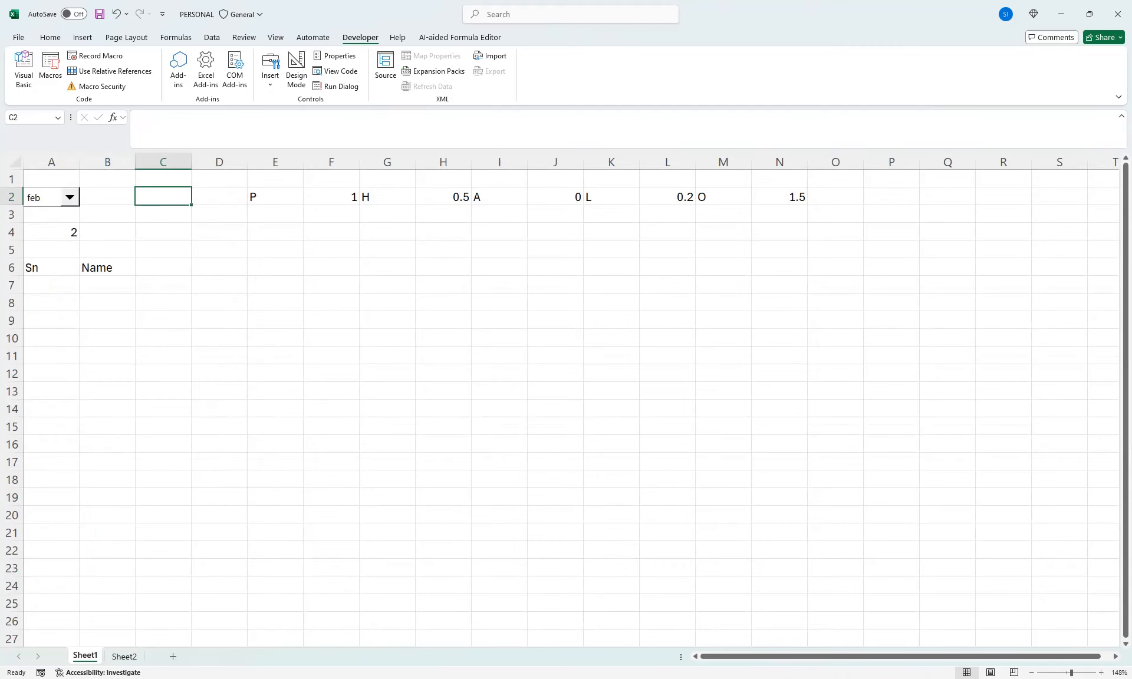
{"action": "left_click", "coordinate": [212, 38]}
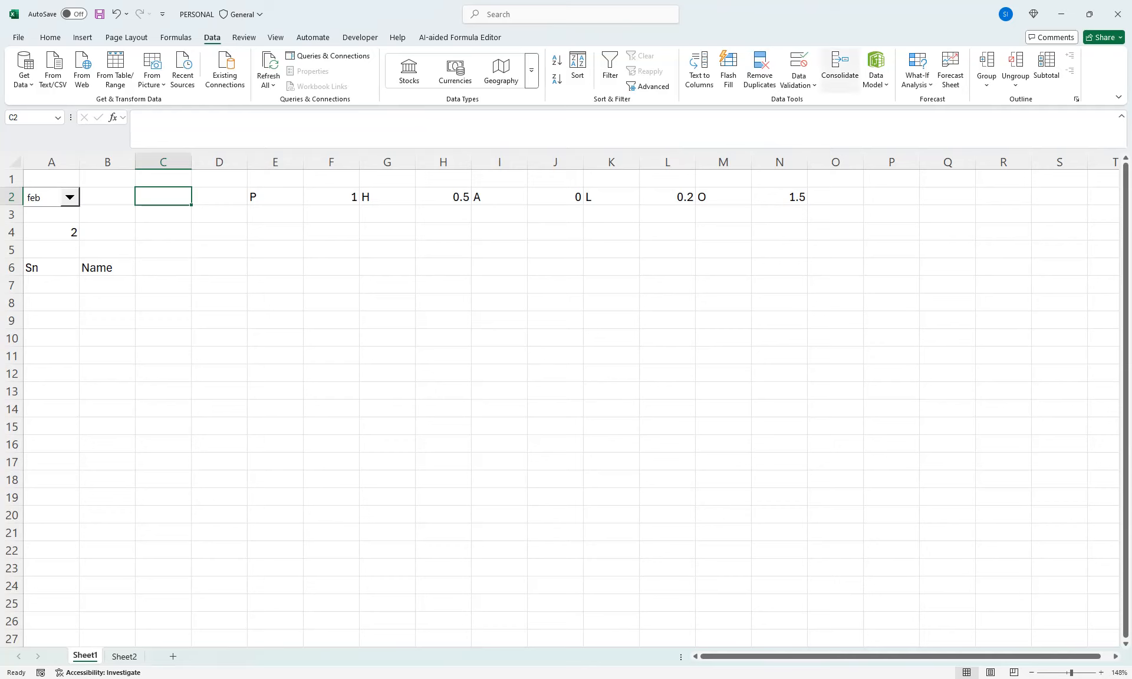
{"action": "left_click", "coordinate": [798, 77]}
{"action": "left_click", "coordinate": [825, 92]}
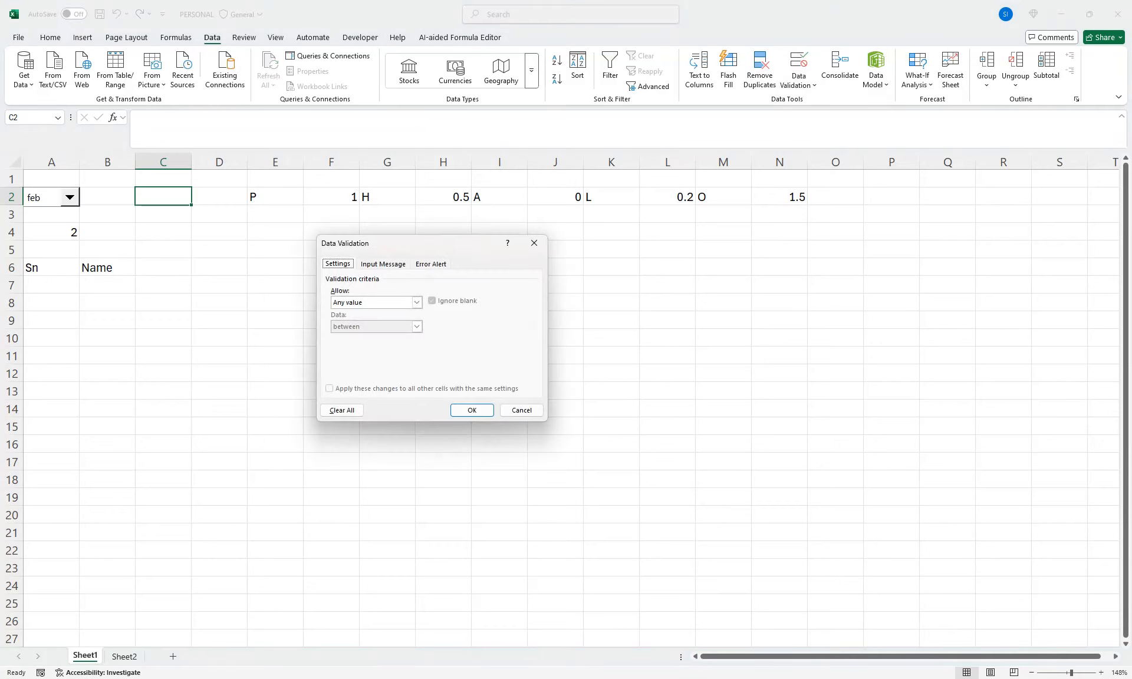
{"action": "left_click", "coordinate": [416, 302]}
{"action": "left_click", "coordinate": [376, 336]}
{"action": "left_click", "coordinate": [406, 350]}
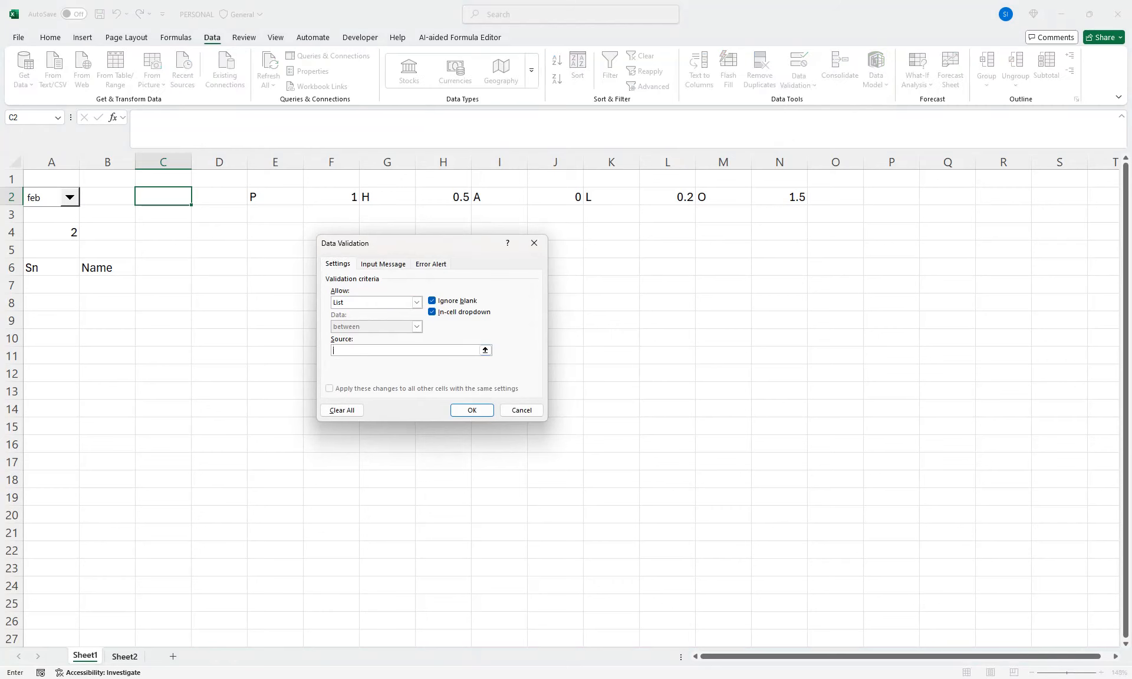
{"action": "left_click", "coordinate": [125, 656]}
{"action": "left_click_drag", "start_coordinate": [212, 203], "coordinate": [224, 579]}
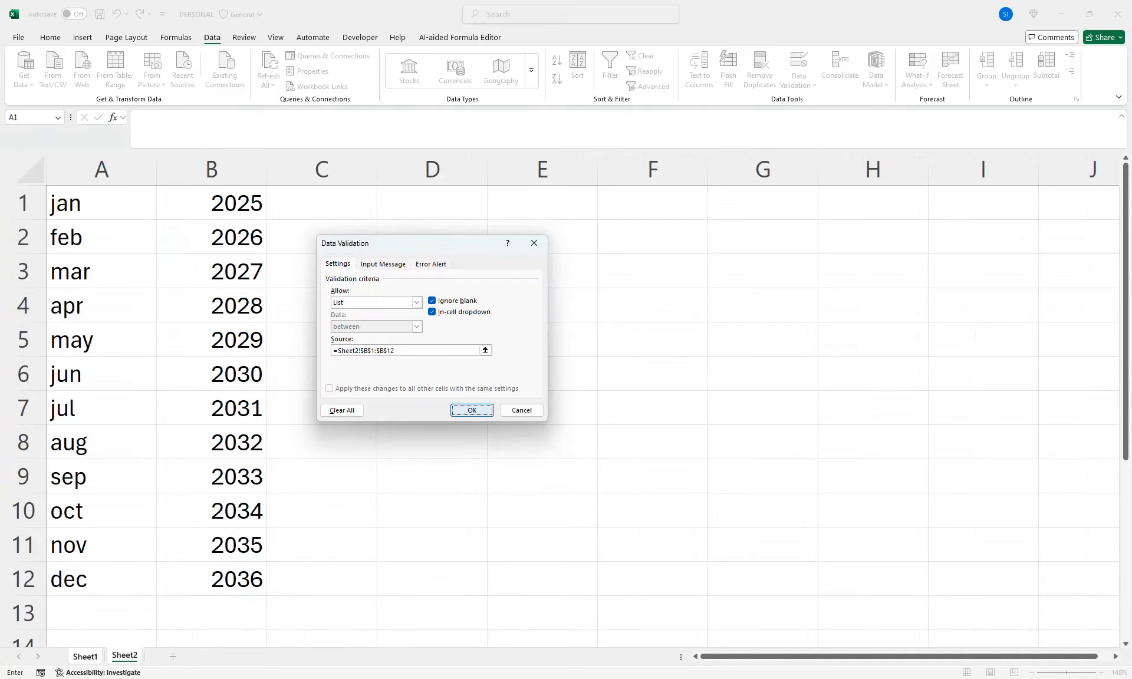
{"action": "left_click", "coordinate": [471, 410]}
Try 2025 in the year list of C2, and then choose 2027
{"action": "left_click", "coordinate": [196, 199]}
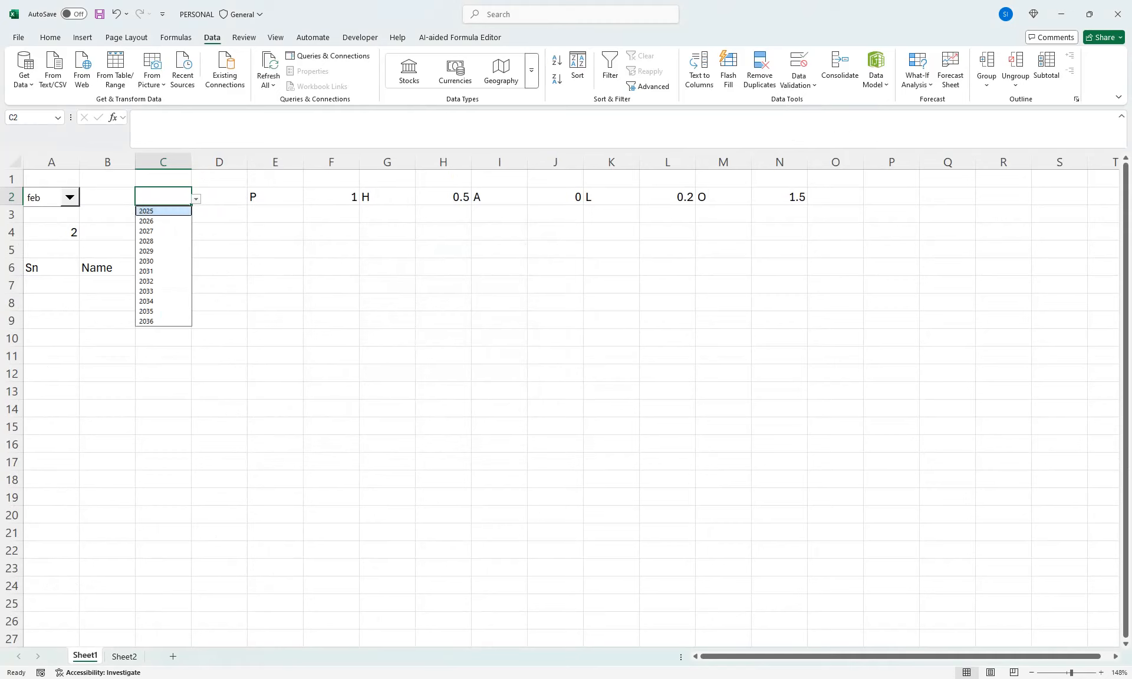
{"action": "left_click", "coordinate": [165, 211]}
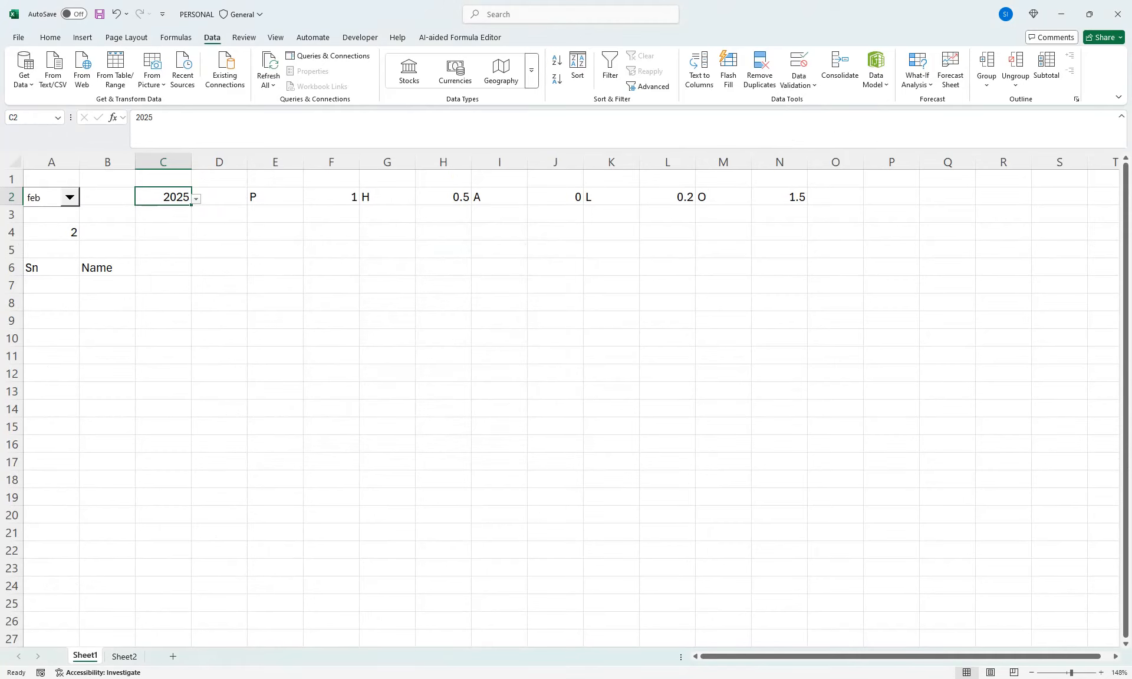
{"action": "left_click", "coordinate": [196, 200]}
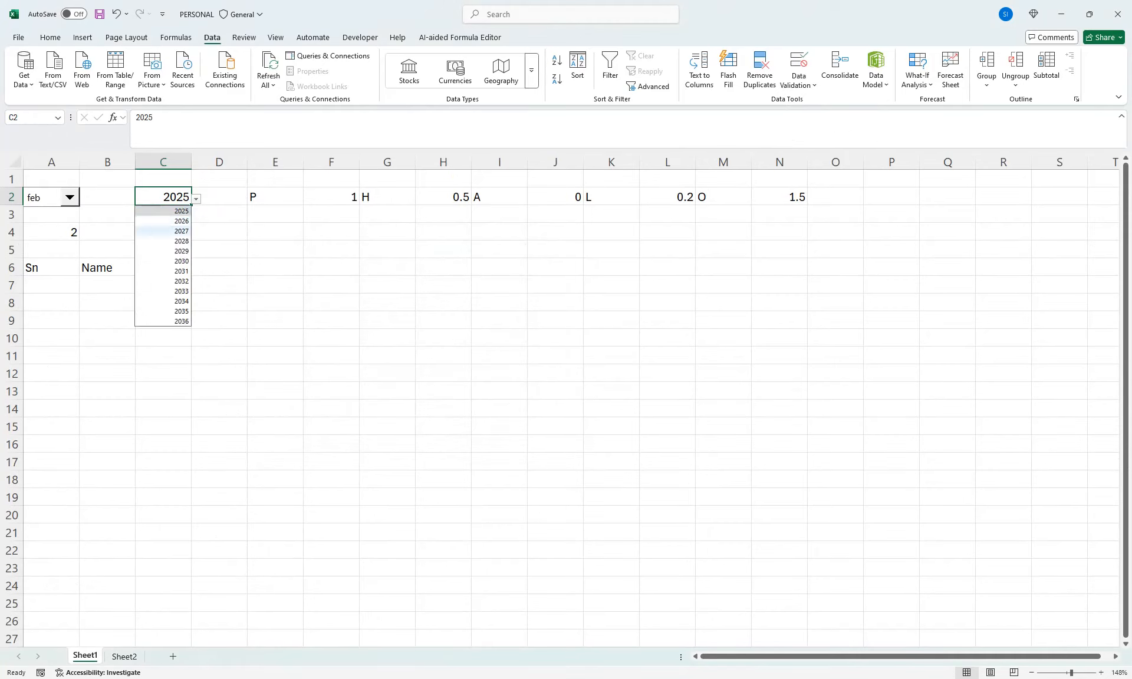
{"action": "left_click", "coordinate": [171, 230]}
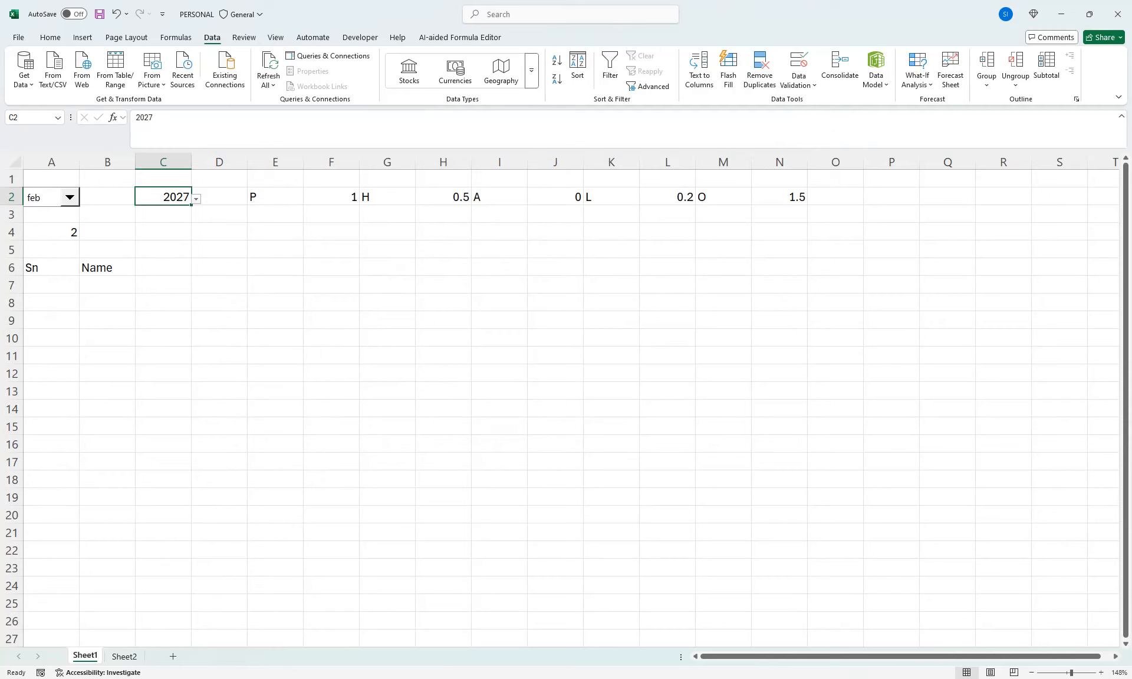
{"action": "left_click", "coordinate": [51, 232]}
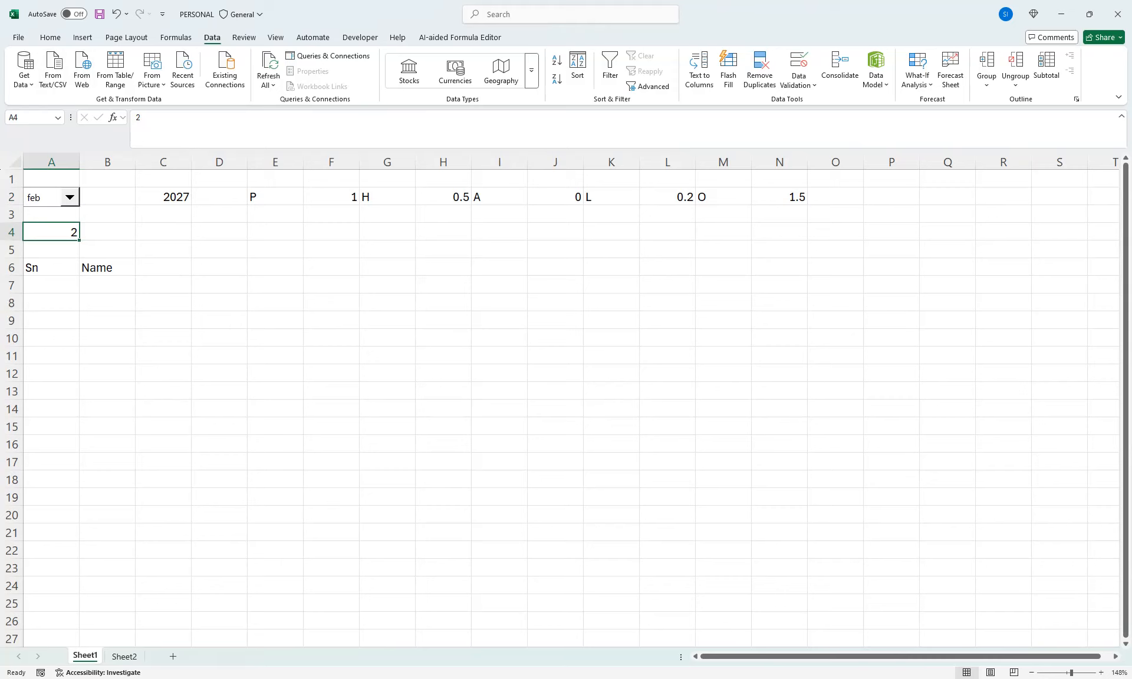
{"action": "left_click", "coordinate": [163, 197]}
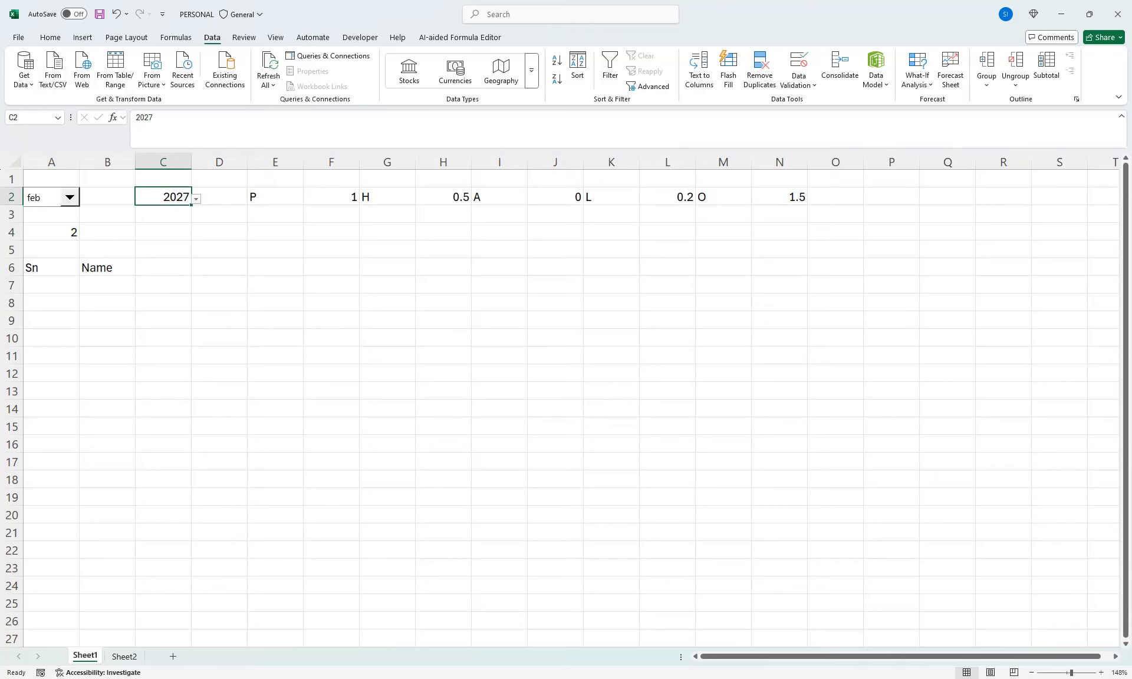
{"action": "left_click", "coordinate": [163, 232]}
Apply outside borders to the year cell C2
{"action": "left_click", "coordinate": [164, 197]}
{"action": "left_click", "coordinate": [50, 37]}
{"action": "left_click", "coordinate": [187, 78]}
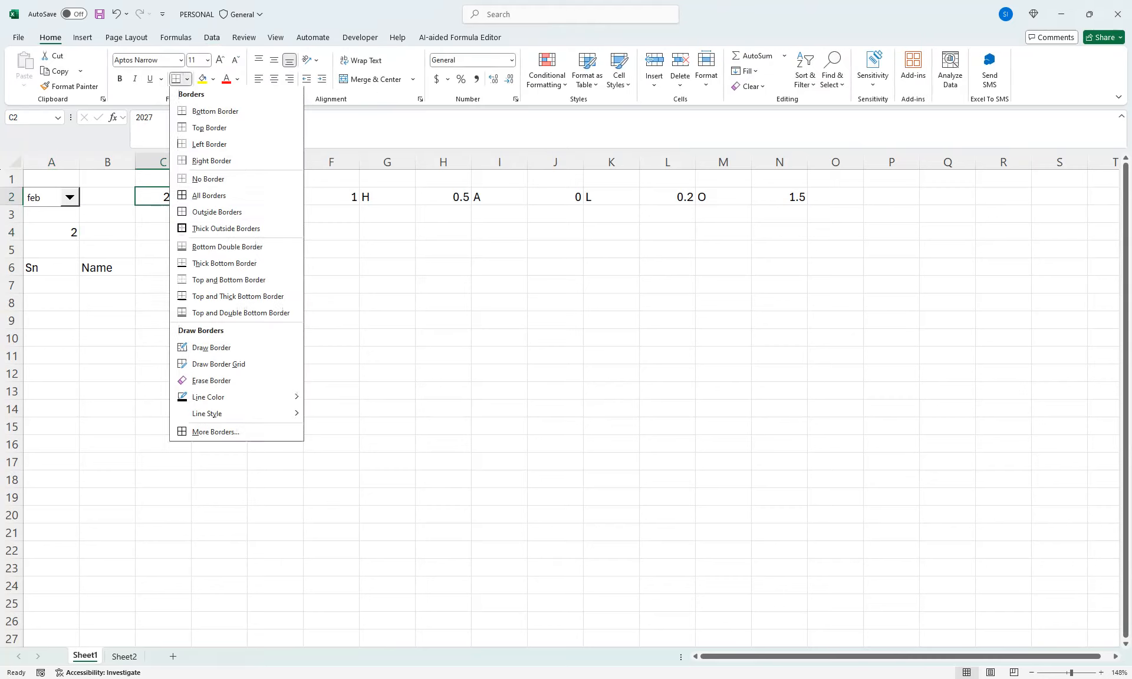
{"action": "left_click", "coordinate": [217, 213]}
{"action": "left_click_drag", "start_coordinate": [163, 339], "coordinate": [163, 356]}
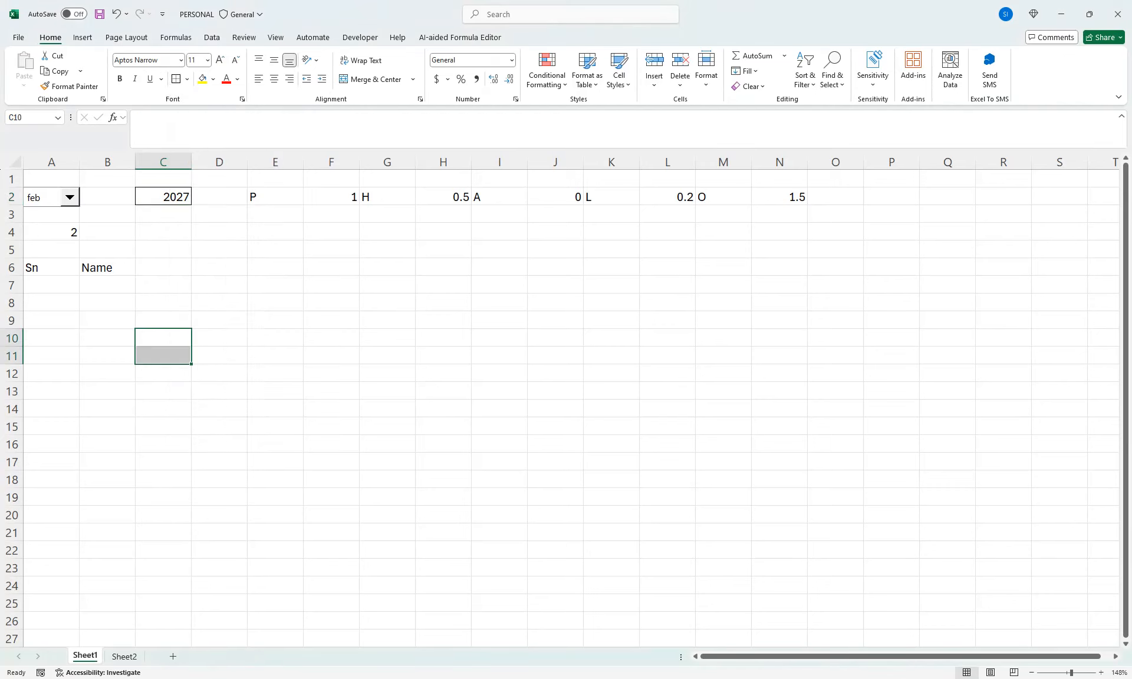
{"action": "left_click", "coordinate": [163, 197]}
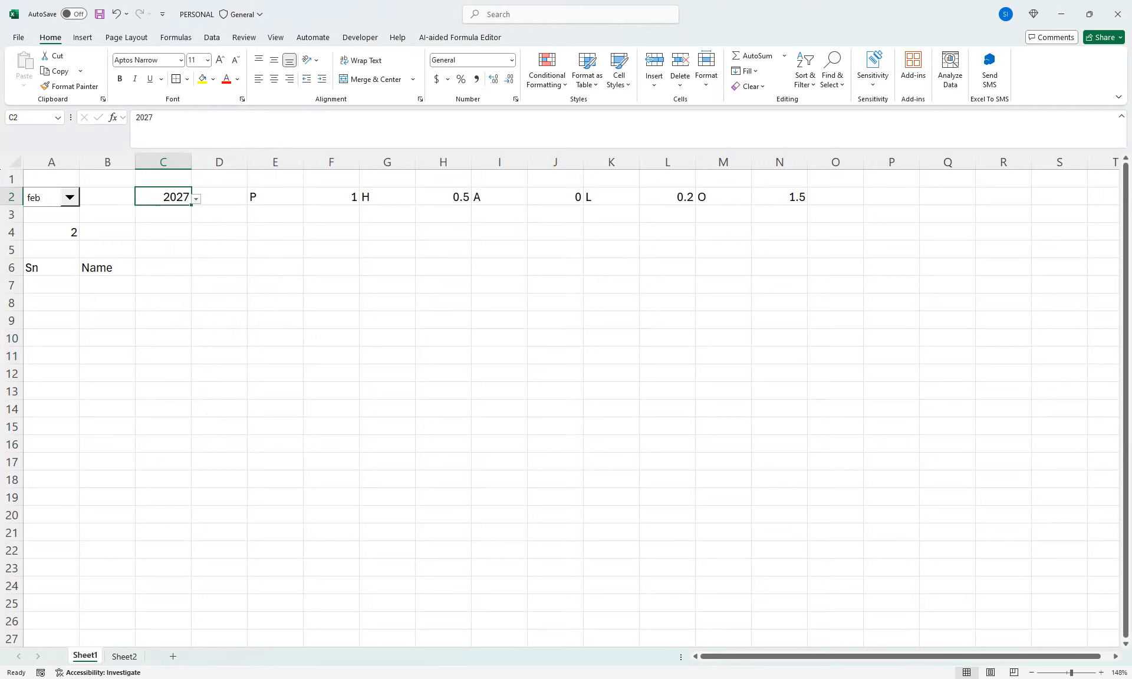
{"action": "left_click", "coordinate": [70, 198]}
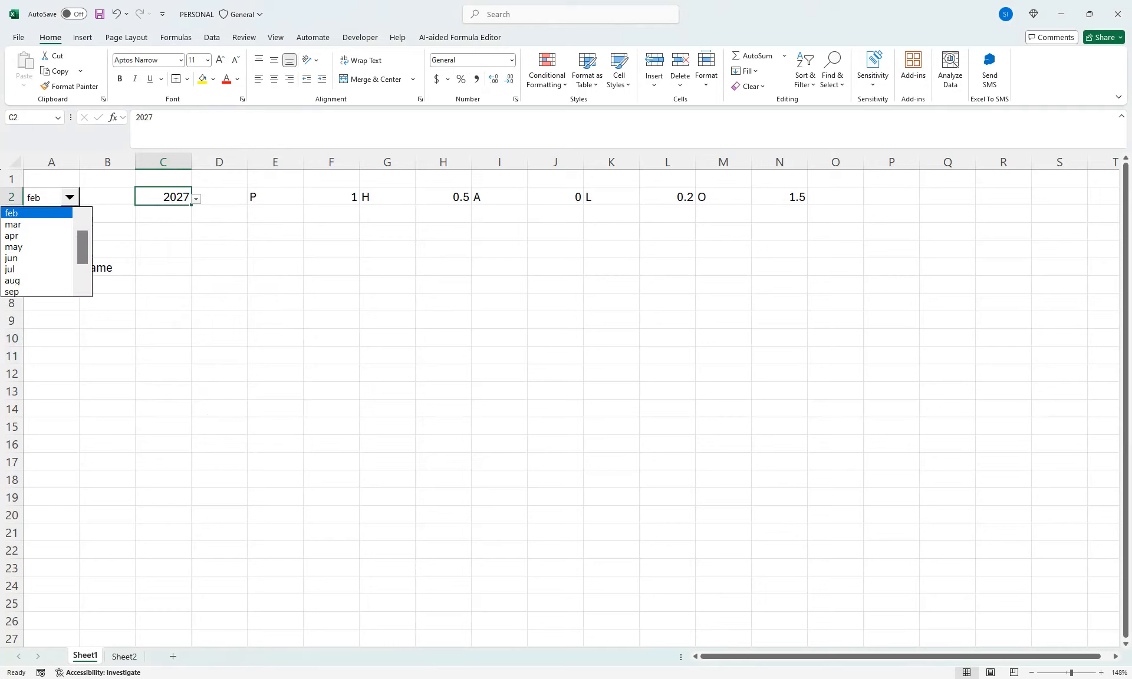
{"action": "left_click", "coordinate": [69, 198]}
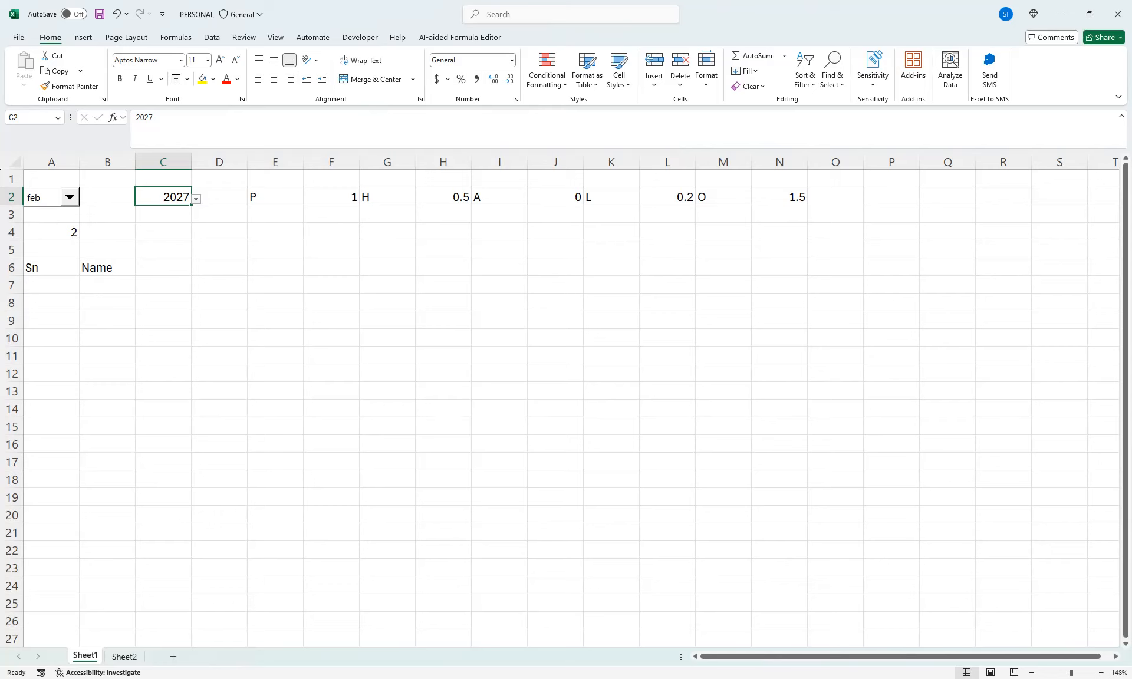
Add the column header Basic in cell C6, beside the Name header
{"action": "left_click", "coordinate": [163, 267]}
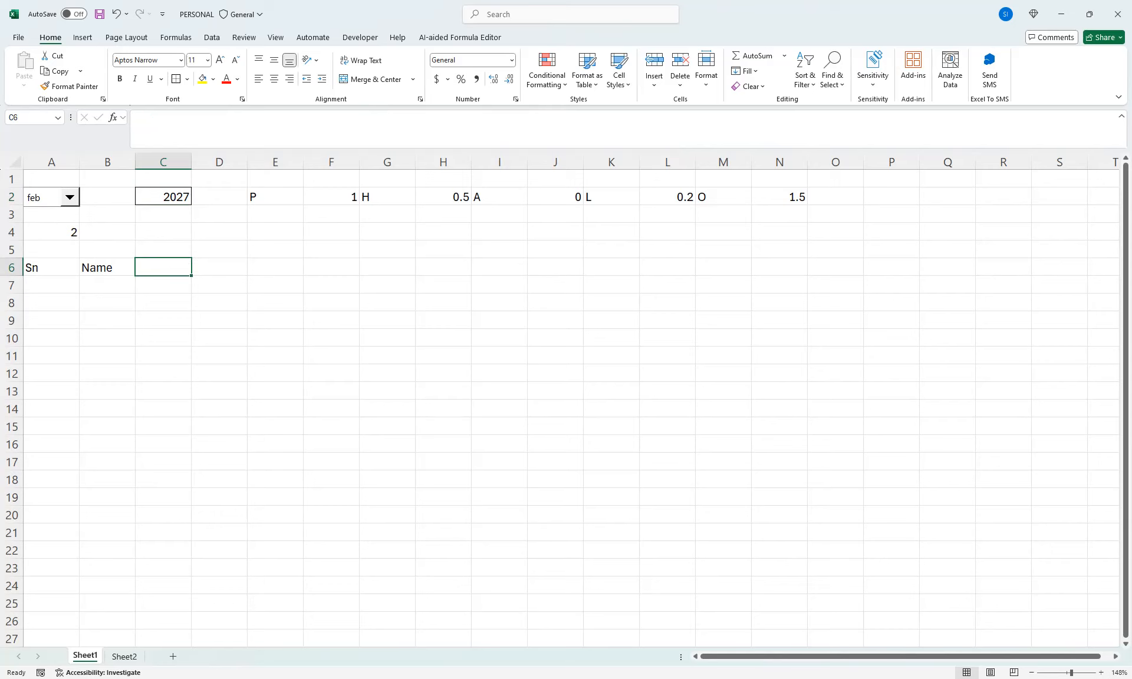
{"action": "type", "text": "Basic"}
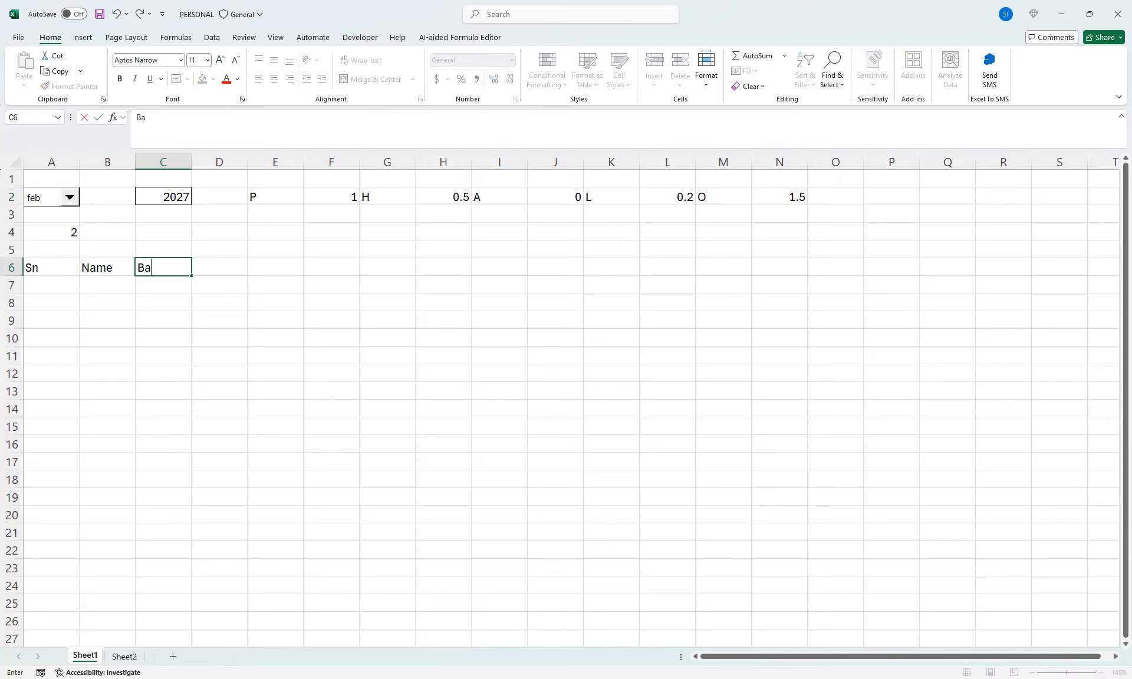
{"action": "key", "text": "Tab"}
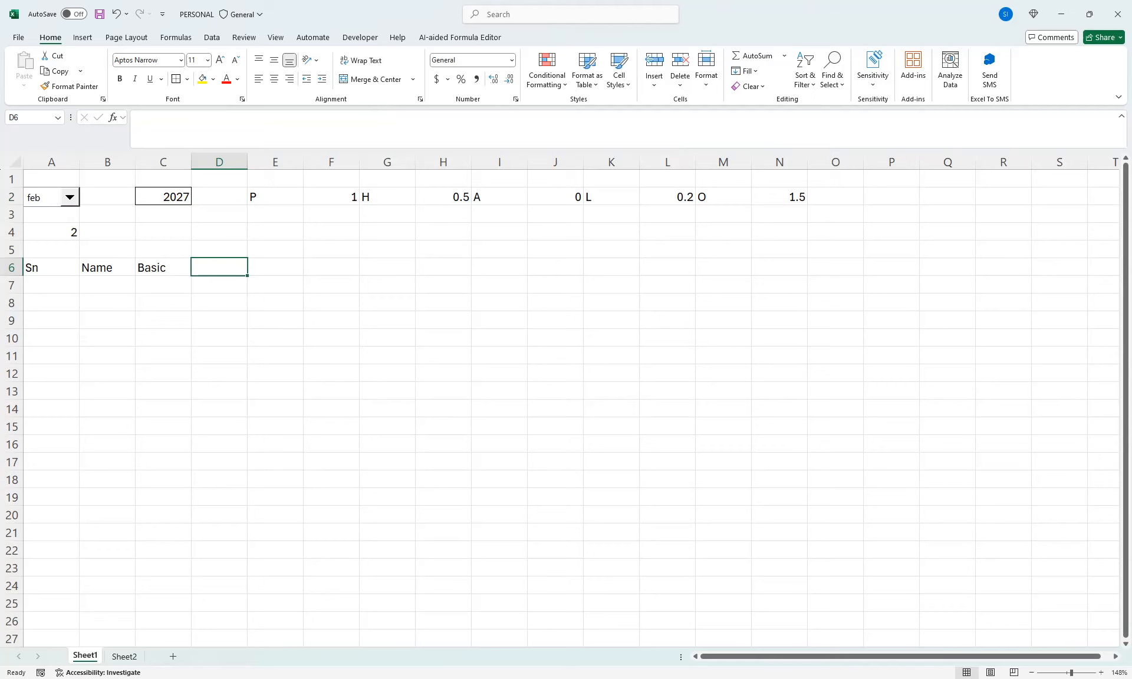
Enter =DATE(C2,A4,1) in D6 to build the first date of the selected month and year
{"action": "type", "text": "=da"}
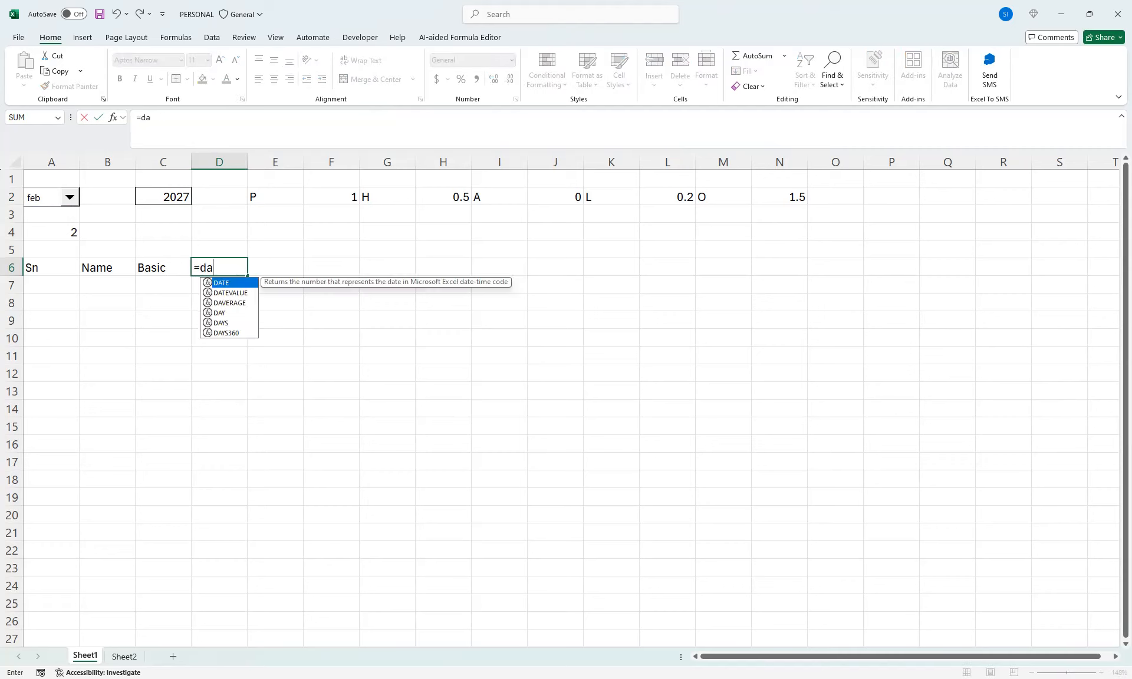
{"action": "key", "text": "Tab"}
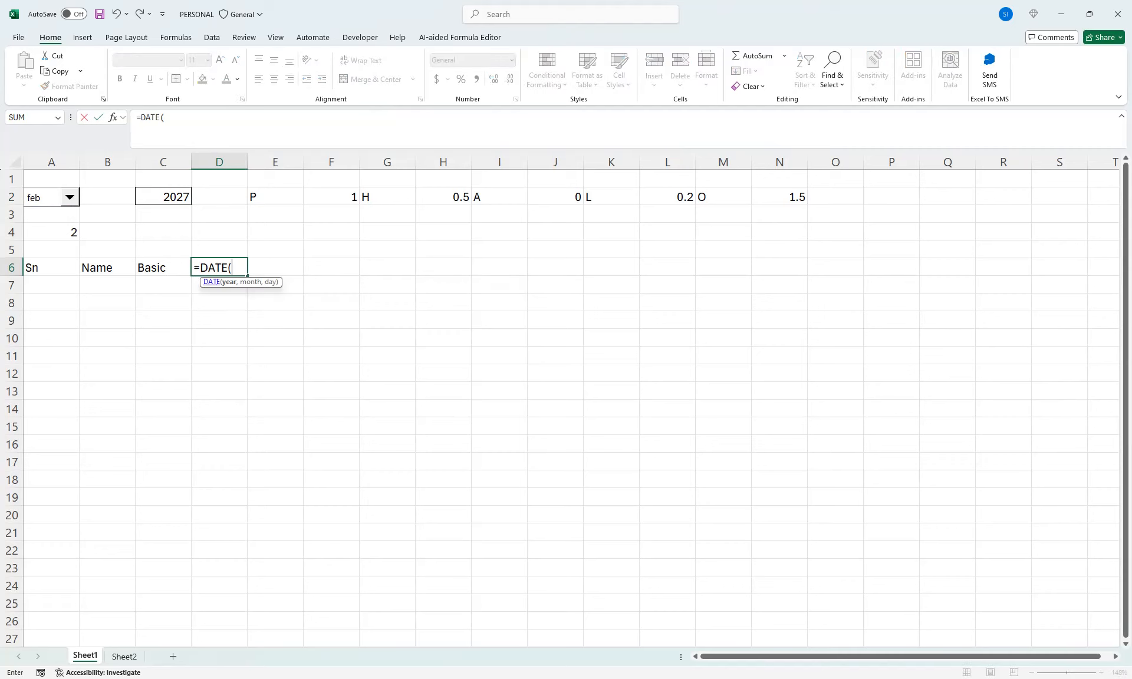
{"action": "left_click", "coordinate": [163, 197]}
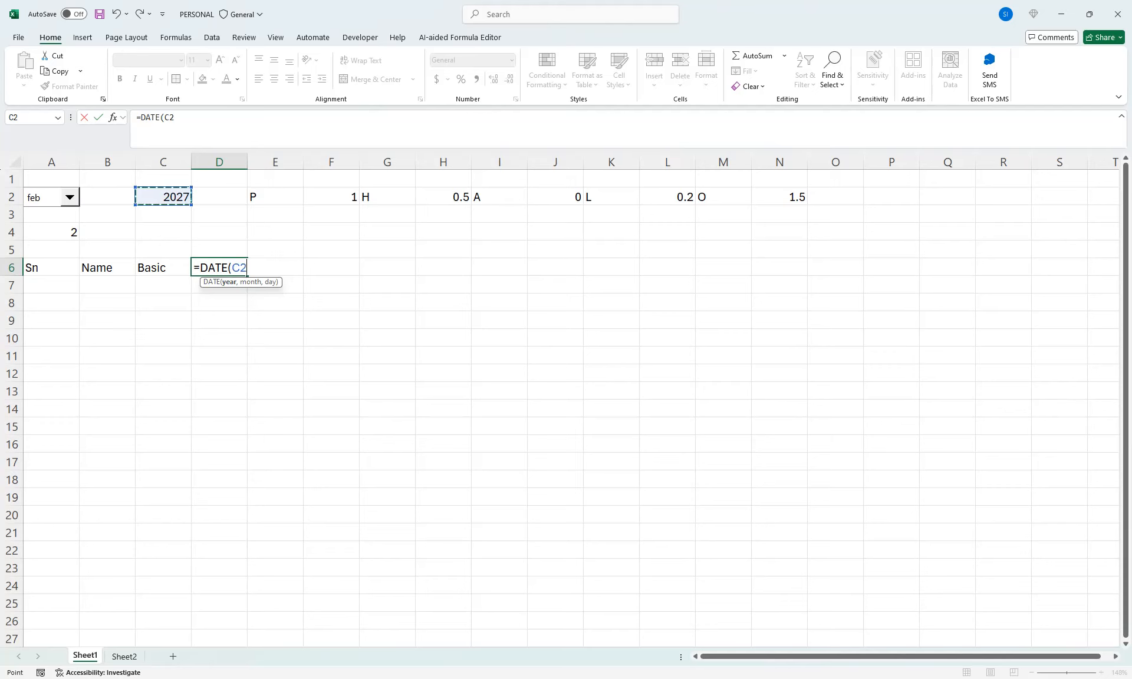
{"action": "type", "text": ","}
{"action": "left_click", "coordinate": [51, 233]}
{"action": "type", "text": ","}
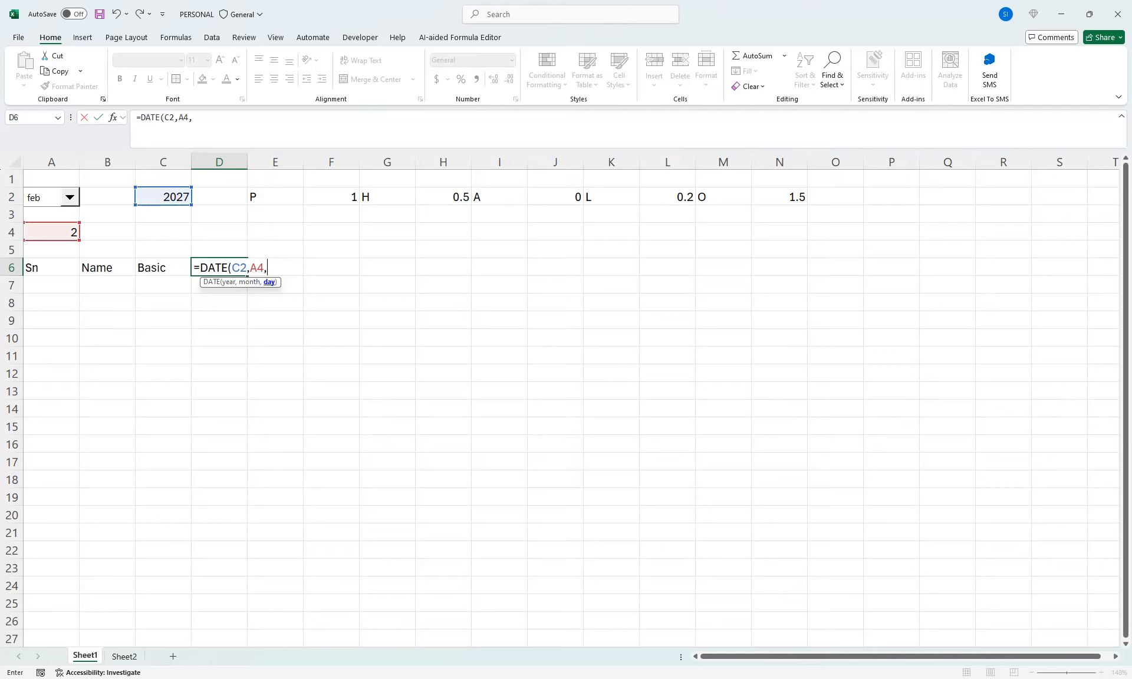
{"action": "type", "text": "1)"}
{"action": "key", "text": "Return"}
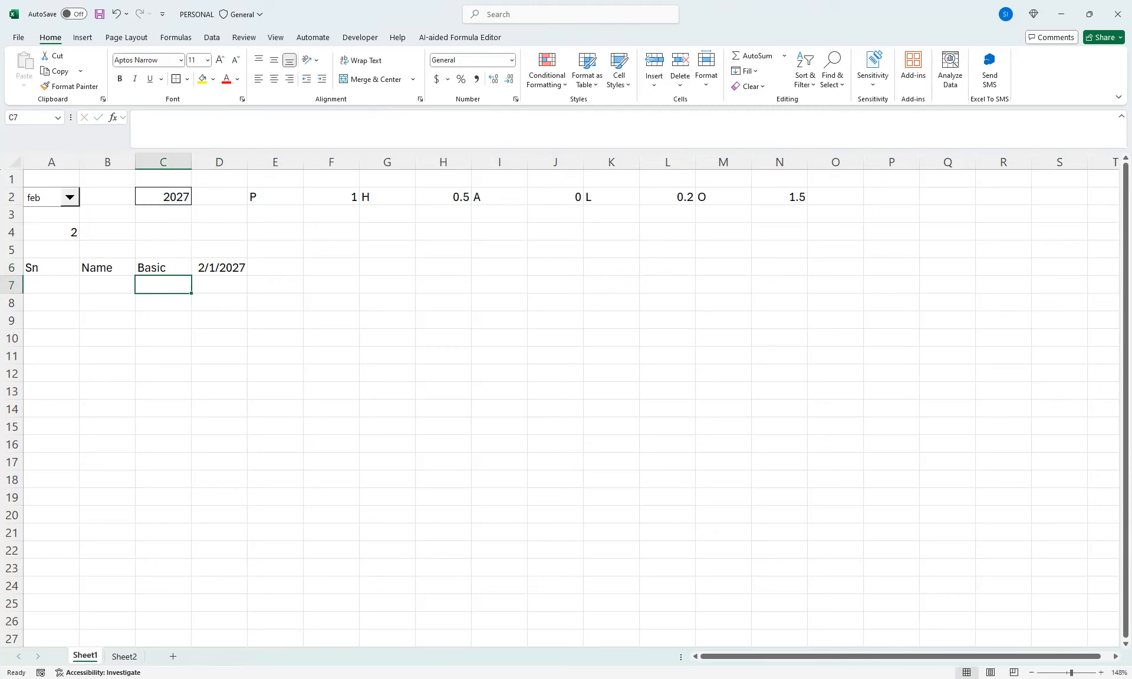
Choose 2025 in the year list of C2 and check the date in D6
{"action": "left_click", "coordinate": [219, 267]}
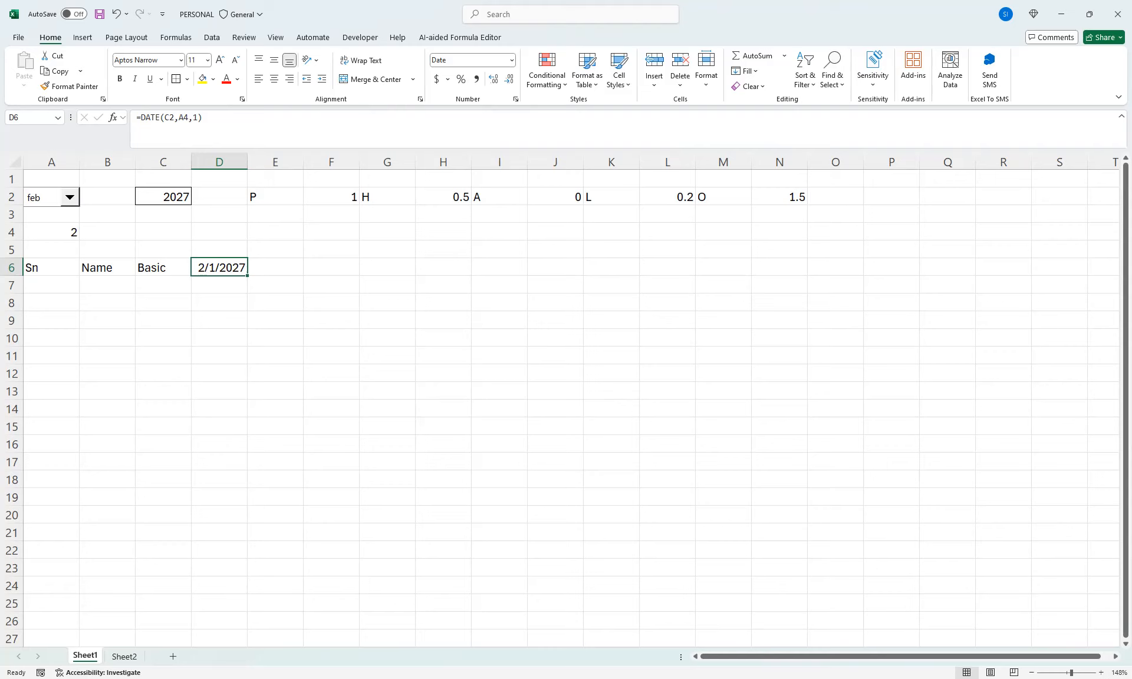
{"action": "left_click", "coordinate": [163, 197]}
{"action": "left_click", "coordinate": [197, 199]}
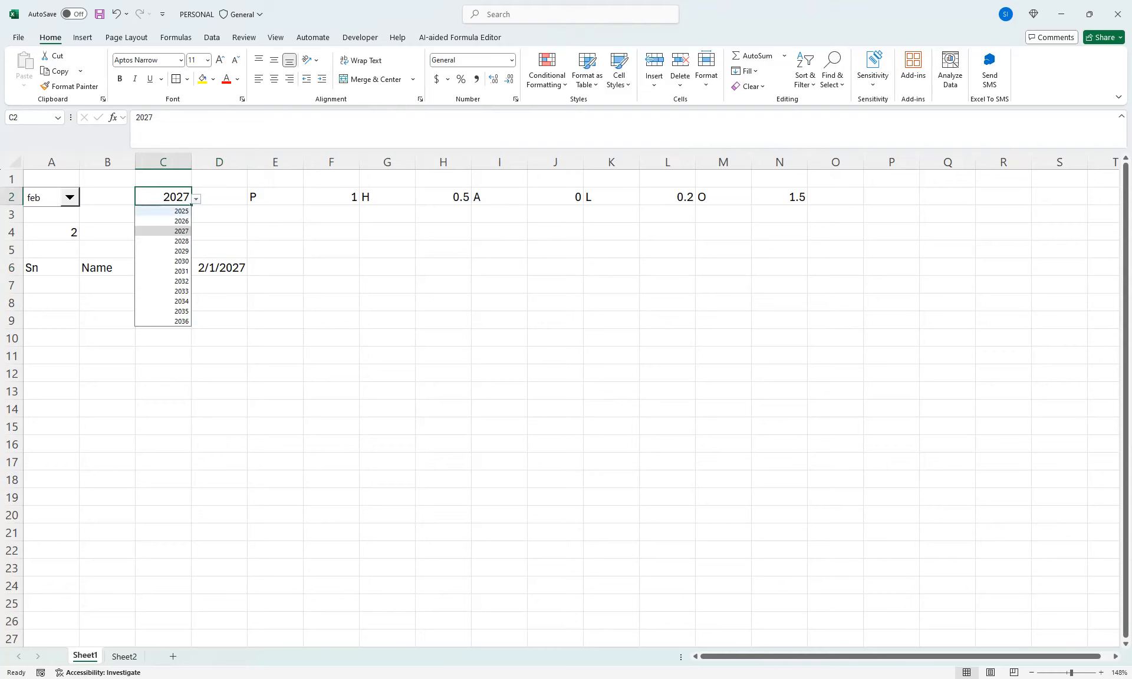
{"action": "left_click", "coordinate": [163, 211]}
{"action": "left_click", "coordinate": [219, 267]}
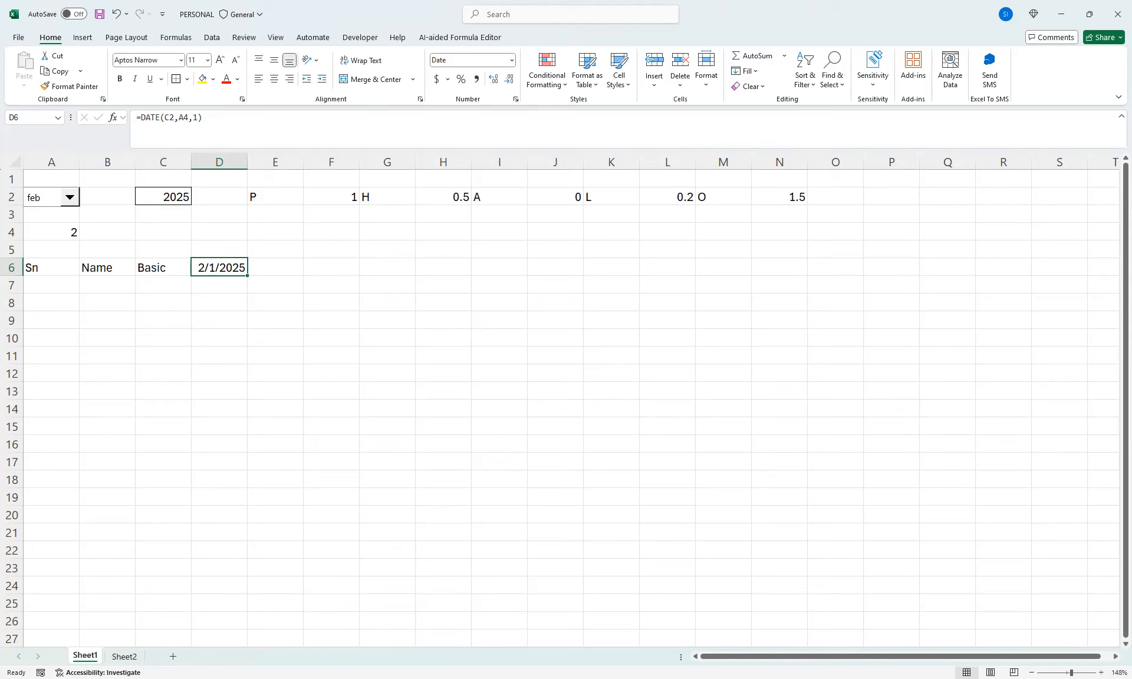
Enter the next day's date in E6 with the formula =D6+1
{"action": "left_click", "coordinate": [275, 267]}
{"action": "type", "text": "="}
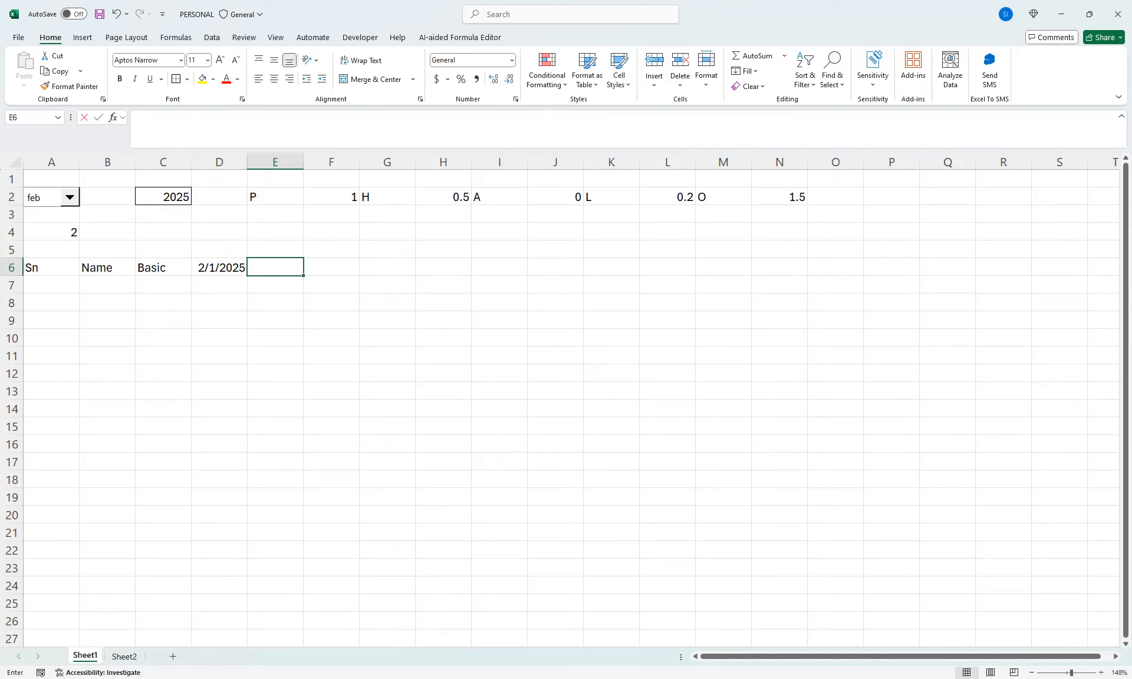
{"action": "left_click", "coordinate": [220, 268]}
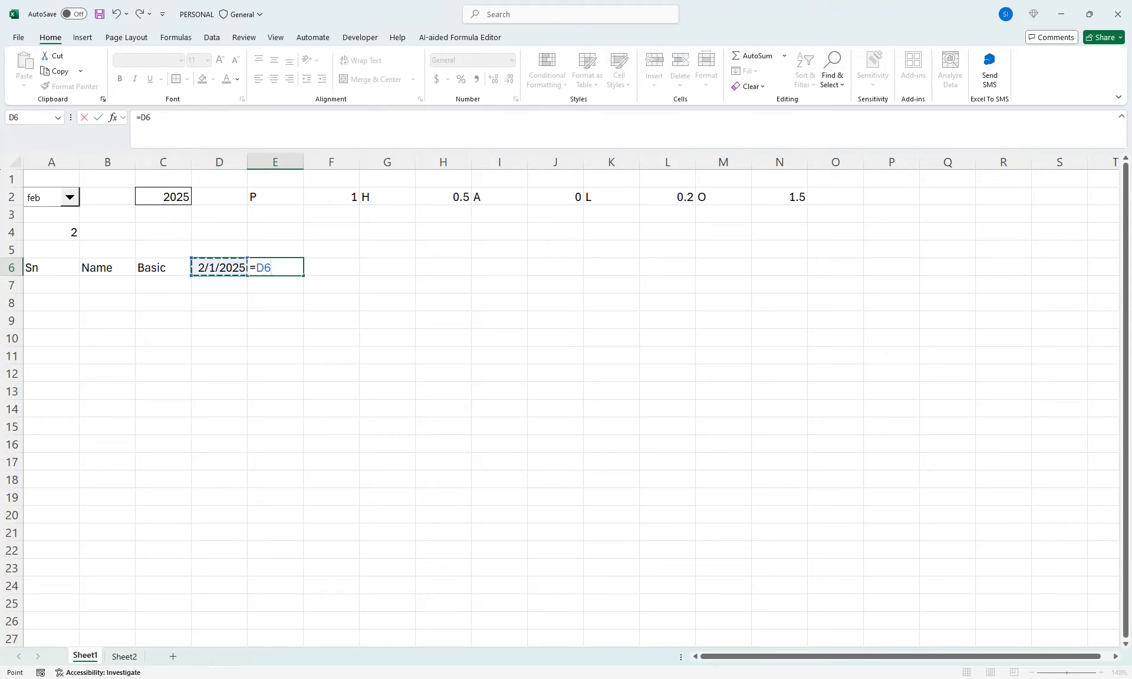
{"action": "type", "text": "+1"}
{"action": "key", "text": "Return"}
{"action": "key", "text": "Up"}
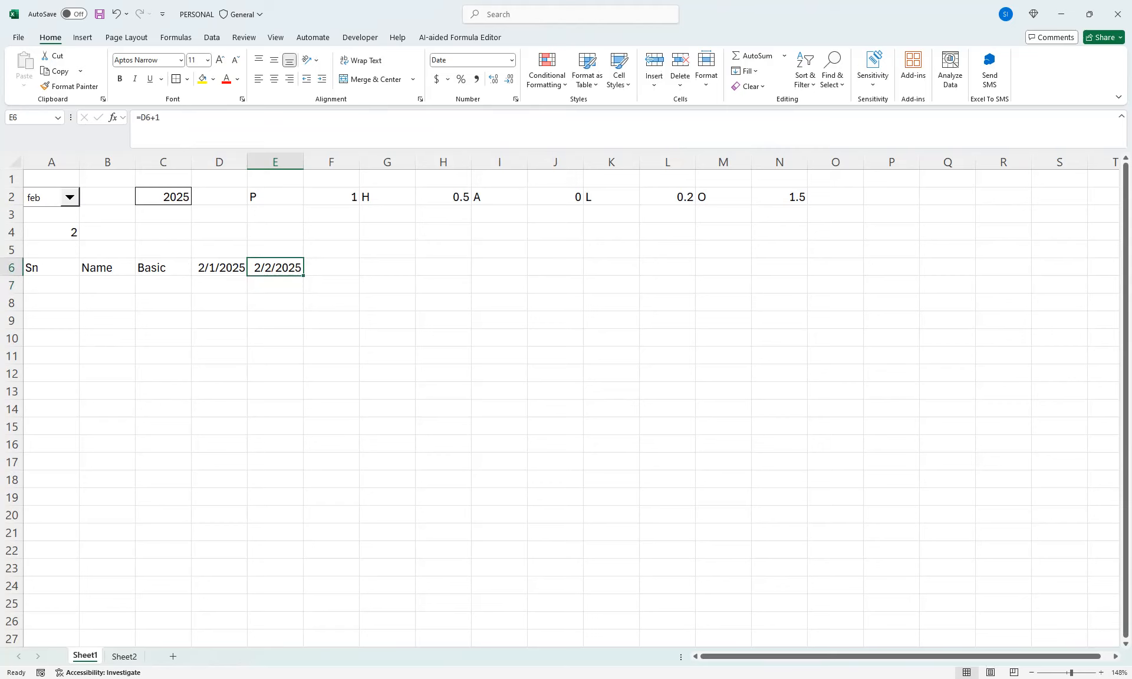
Turn the E6 formula into an IF whose logical test is D6+1>EOMONTH(D6,0)
{"action": "key", "text": "F2"}
{"action": "key", "text": "Left"}
{"action": "key", "text": "Left"}
{"action": "key", "text": "Left"}
{"action": "key", "text": "Left"}
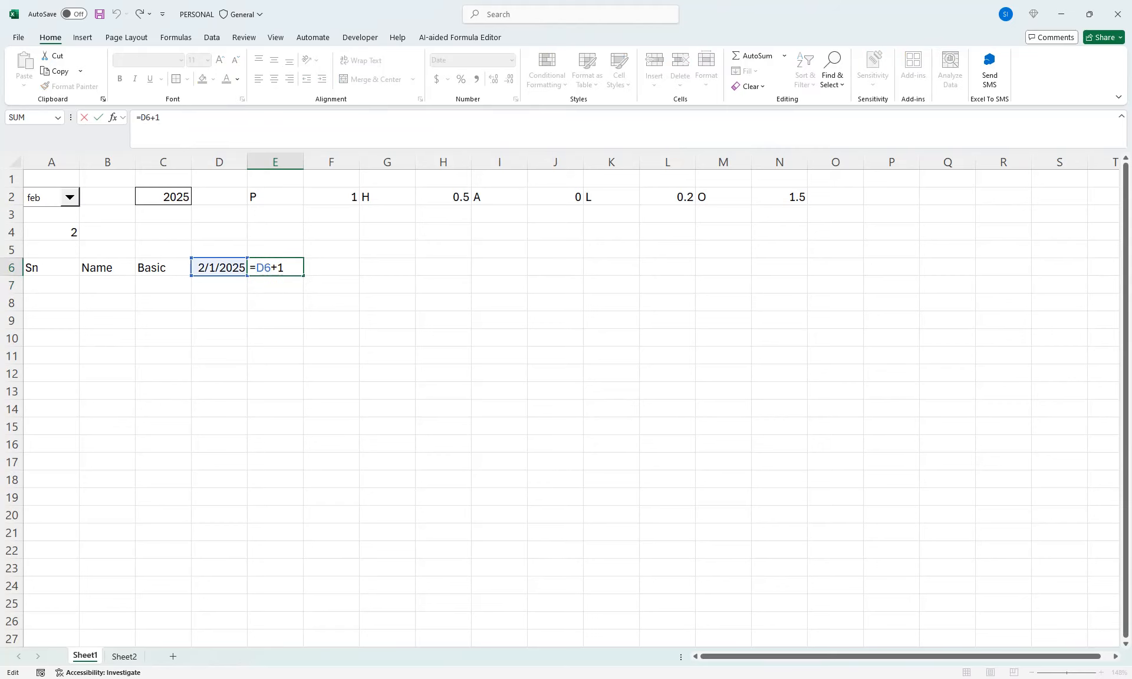
{"action": "type", "text": "if"}
{"action": "key", "text": "Down"}
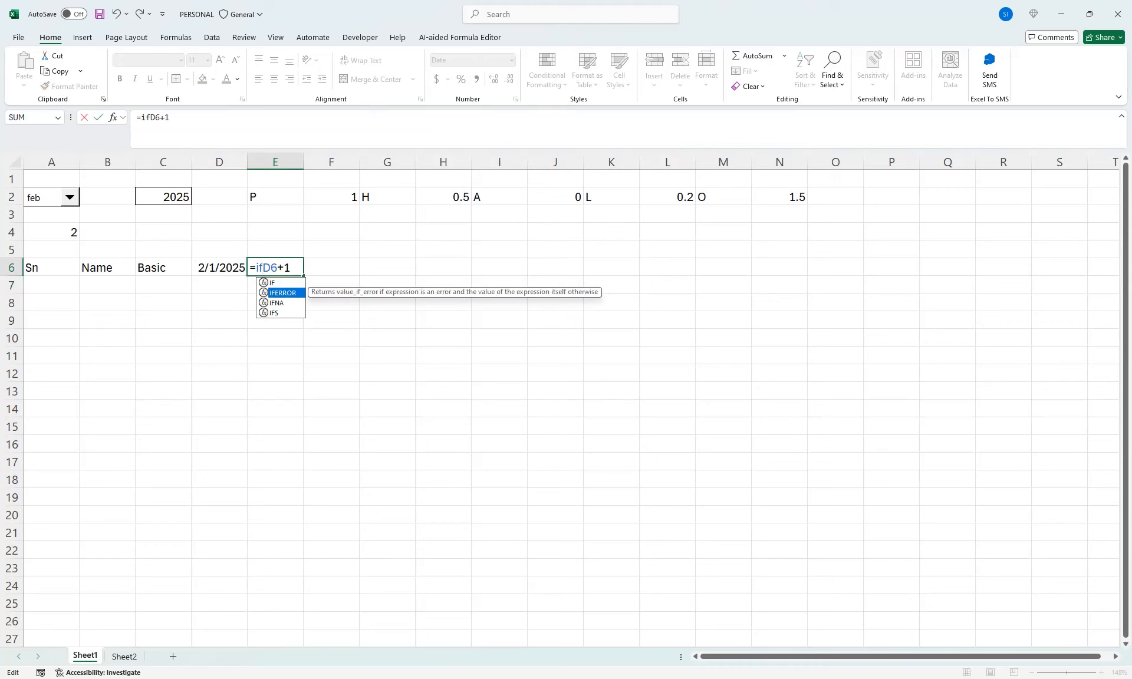
{"action": "key", "text": "Up"}
{"action": "key", "text": "Tab"}
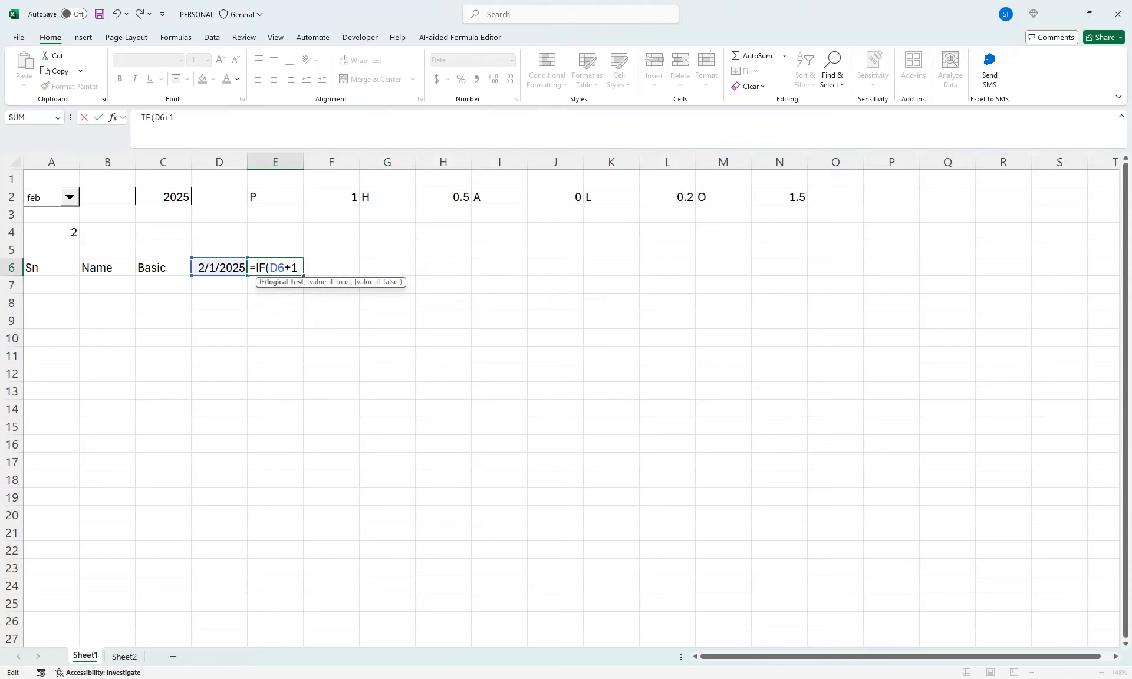
{"action": "type", "text": ">eom"}
{"action": "key", "text": "Tab"}
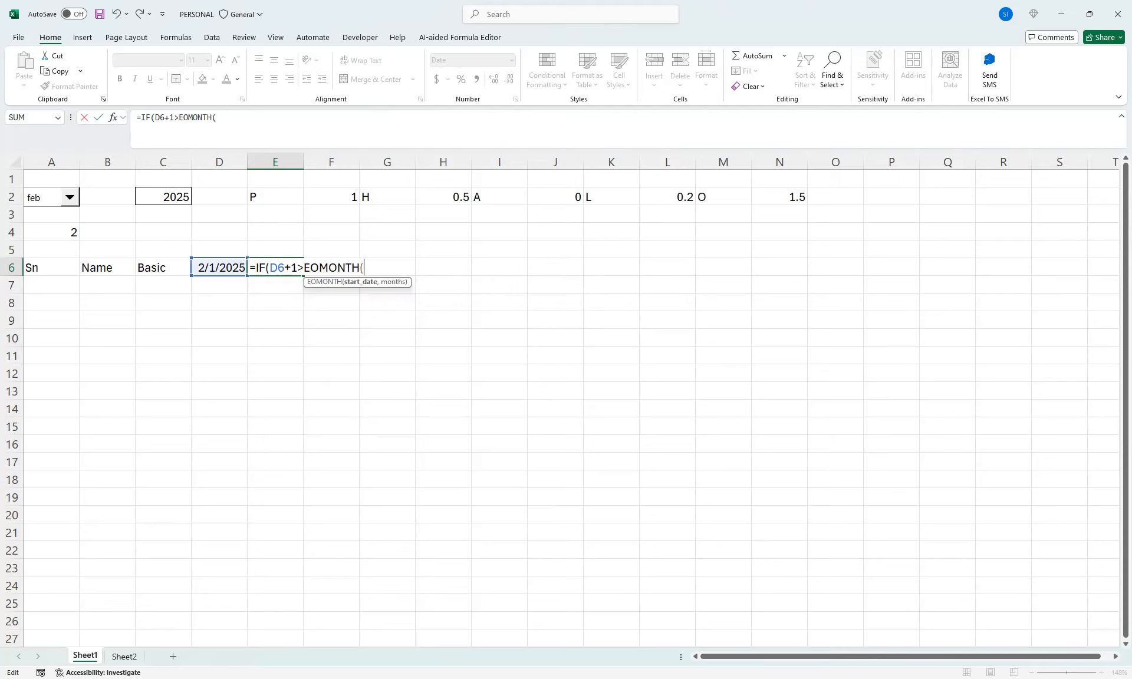
{"action": "left_click", "coordinate": [220, 267]}
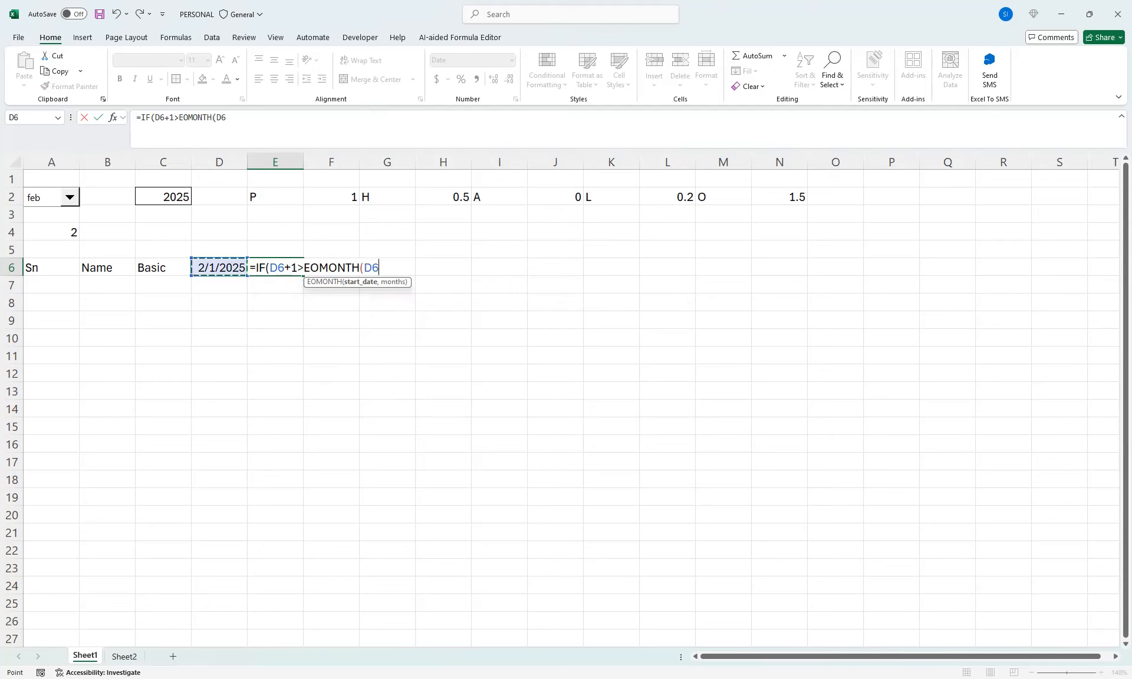
{"action": "type", "text": ",0)"}
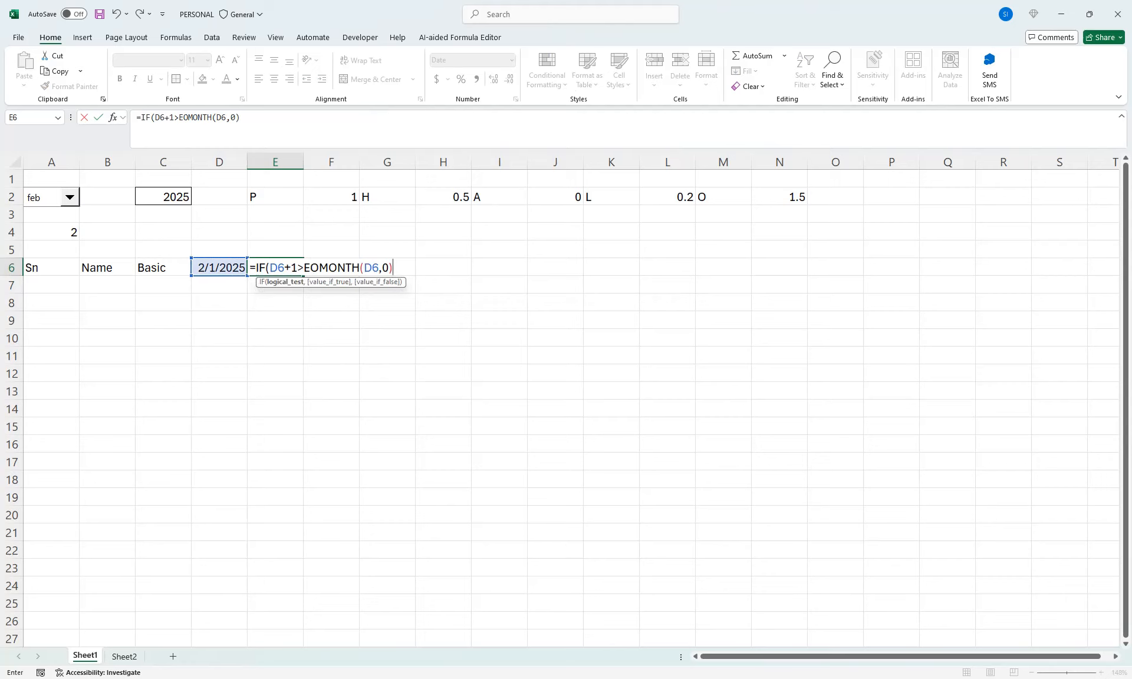
{"action": "type", "text": ",\"\","}
Complete the IF formula in E6 with "" as the true value and D6+1 as the false value
{"action": "key", "text": "Left"}
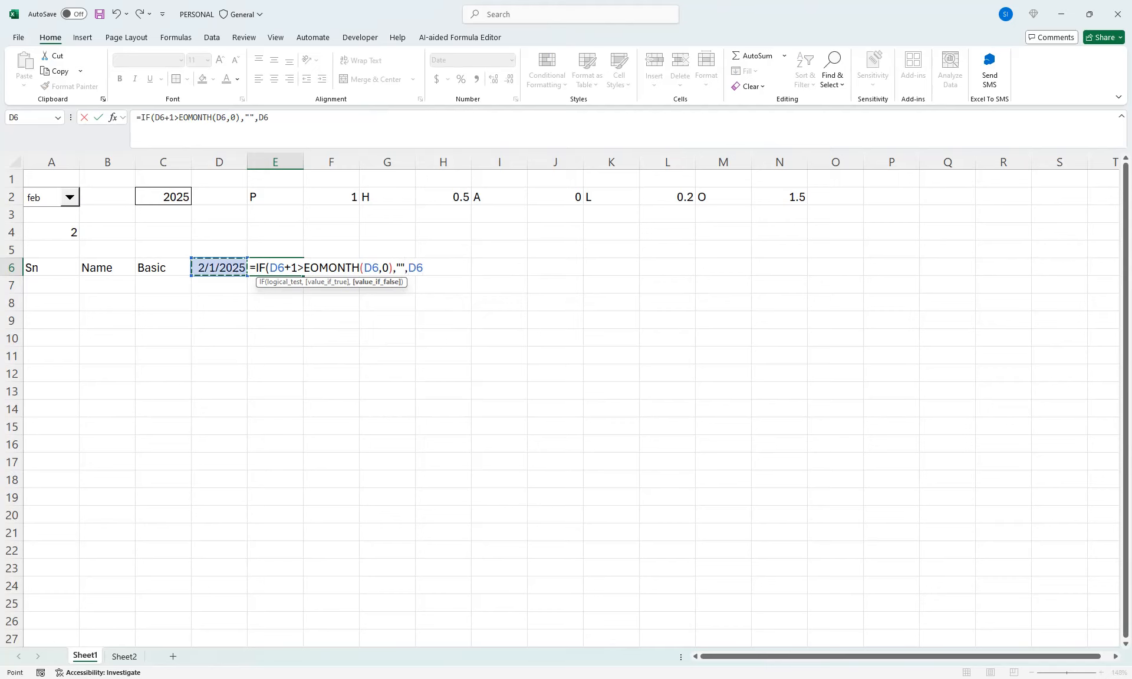
{"action": "type", "text": "+1)"}
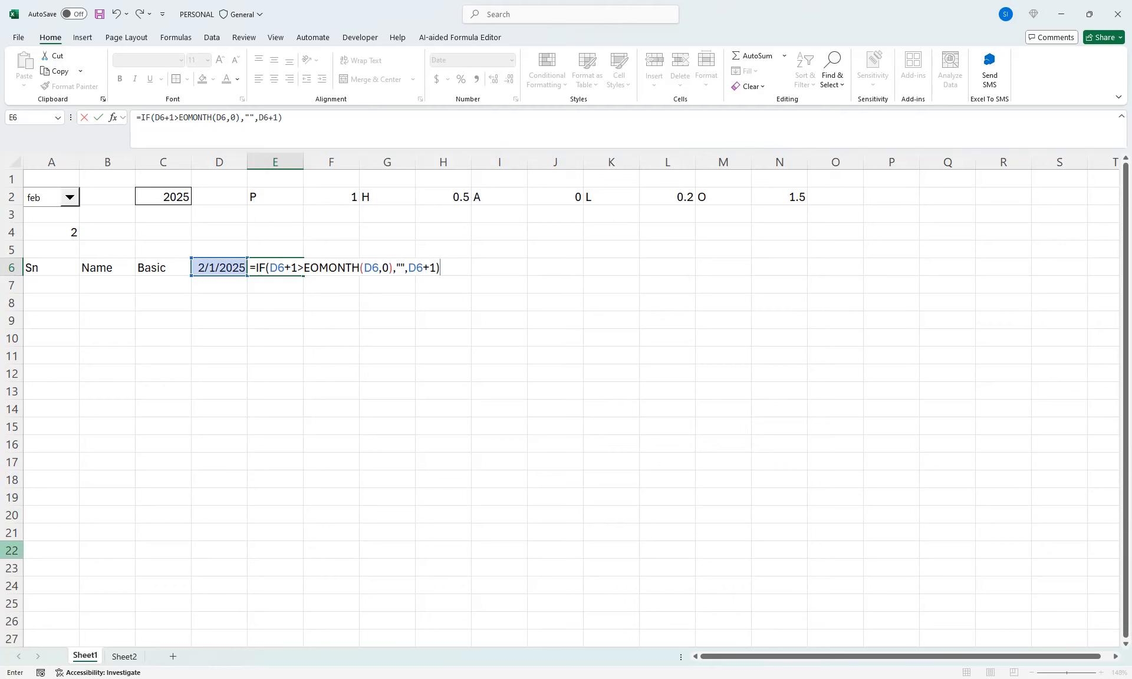
{"action": "key", "text": "Return"}
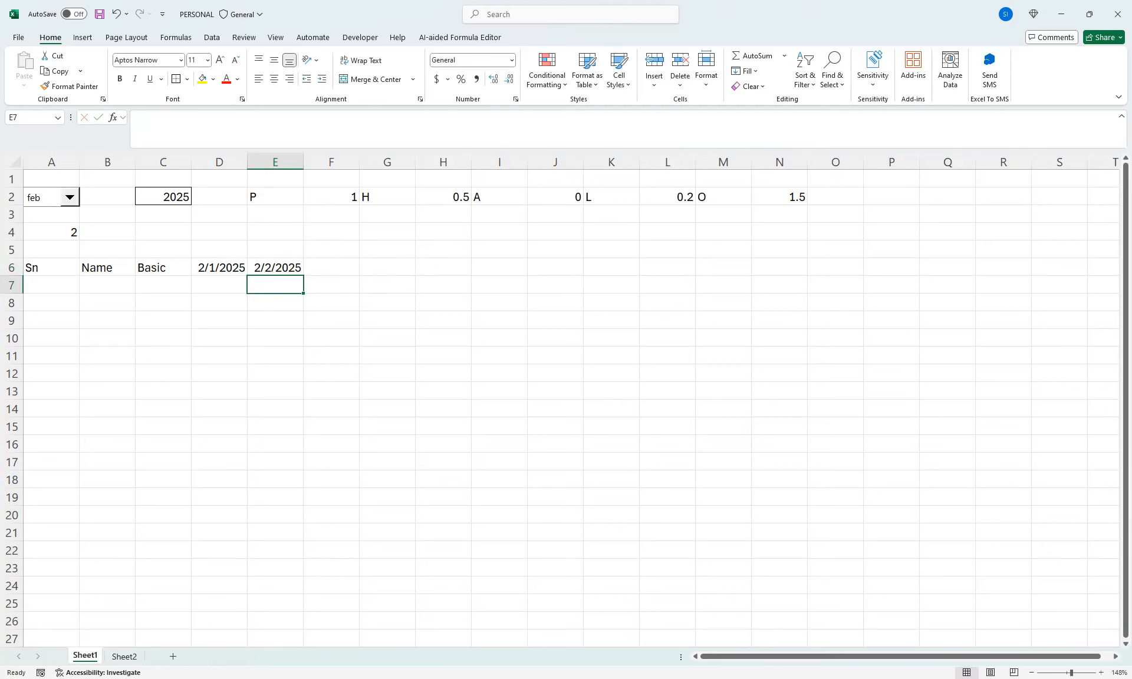
{"action": "key", "text": "Up"}
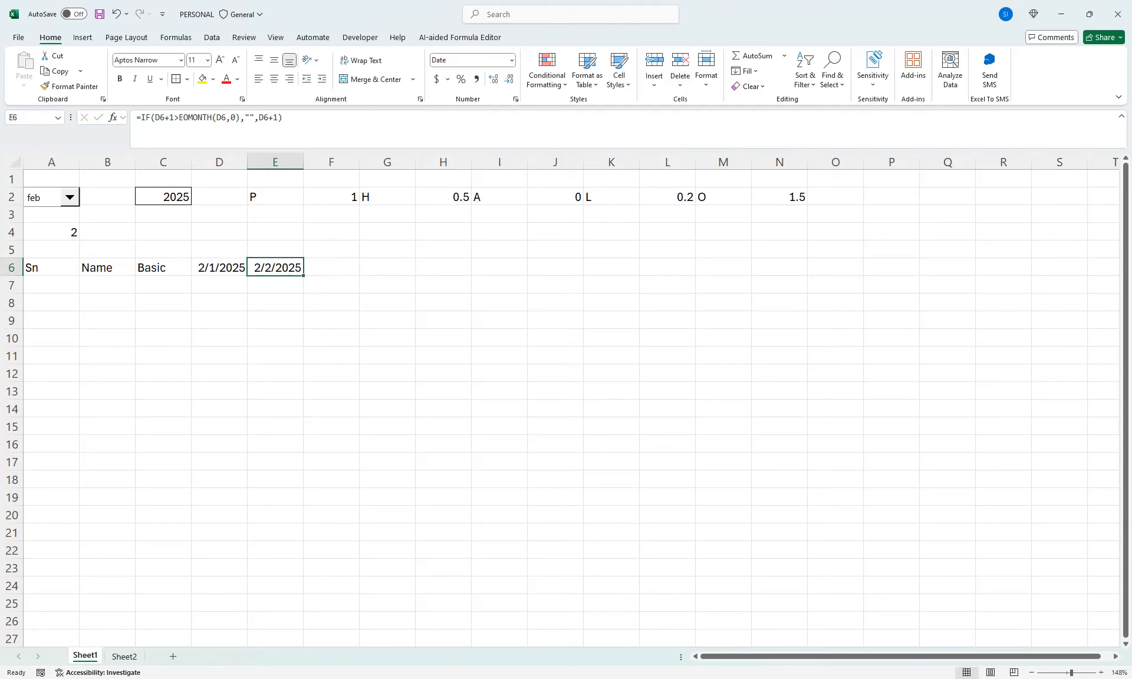
Fill the E6 formula across row 6 to AO6 and autofit the width of all columns
{"action": "left_click_drag", "start_coordinate": [303, 275], "coordinate": [1031, 276]}
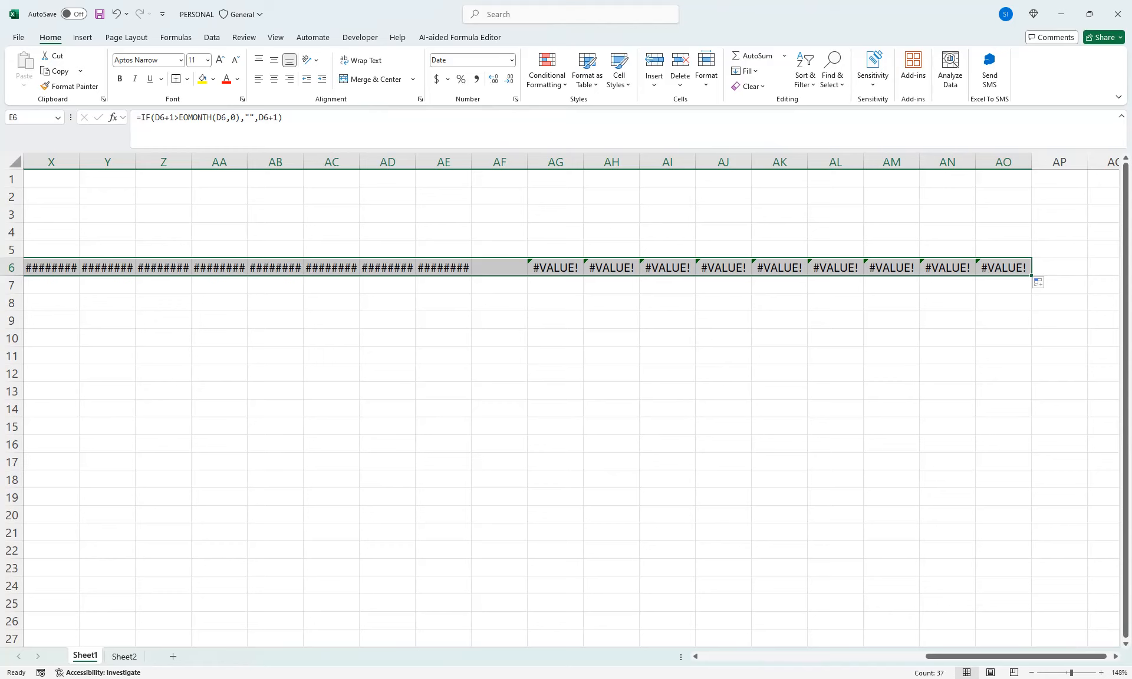
{"action": "left_click", "coordinate": [15, 160]}
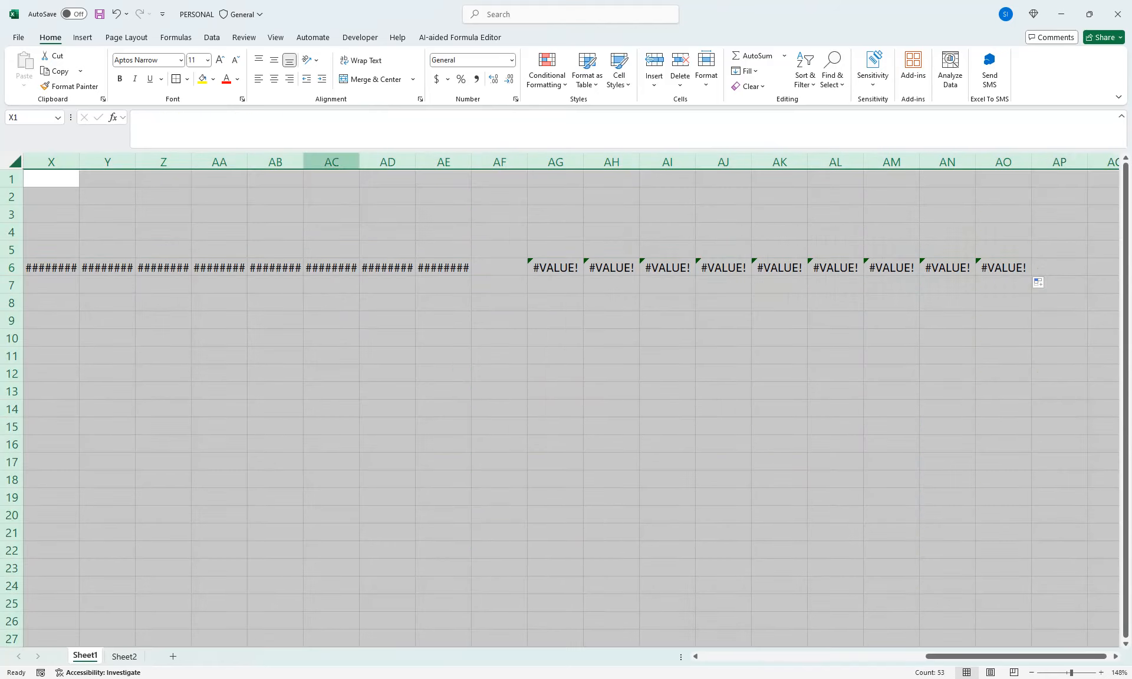
{"action": "double_click", "coordinate": [359, 161]}
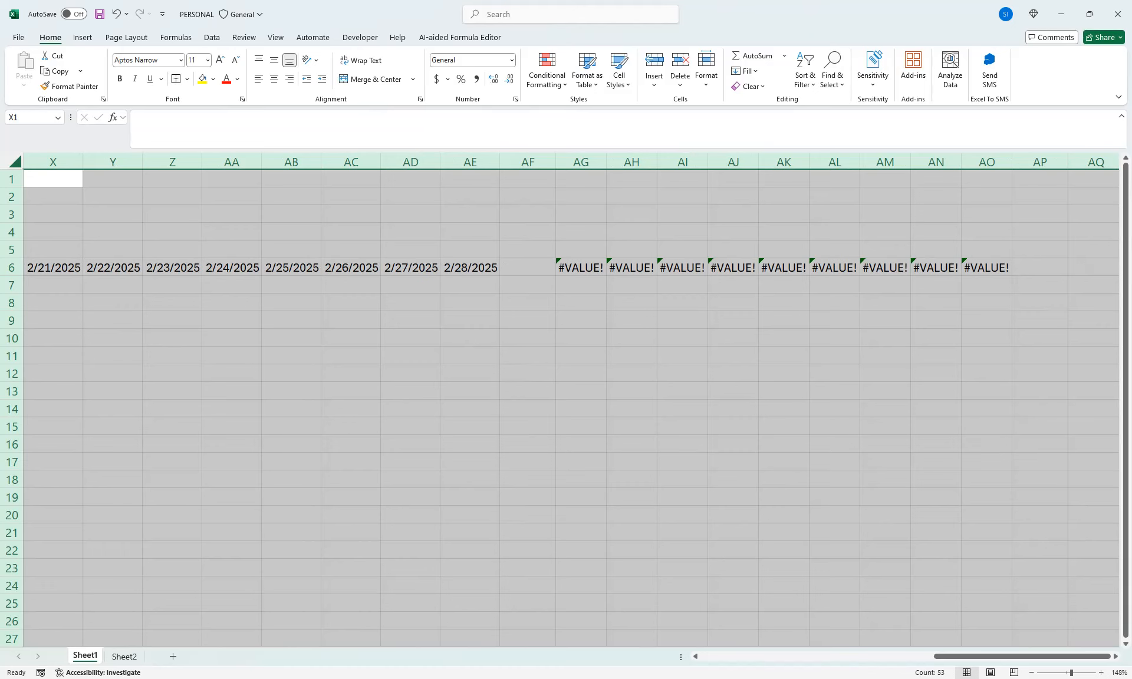
Wrap the E6 formula in IFERROR with "" as the error value, giving =IFERROR(IF(D6+1>EOMONTH(D6,0),"",D6+1),"")
{"action": "left_click_drag", "start_coordinate": [978, 657], "coordinate": [740, 656]}
{"action": "left_click", "coordinate": [200, 268]}
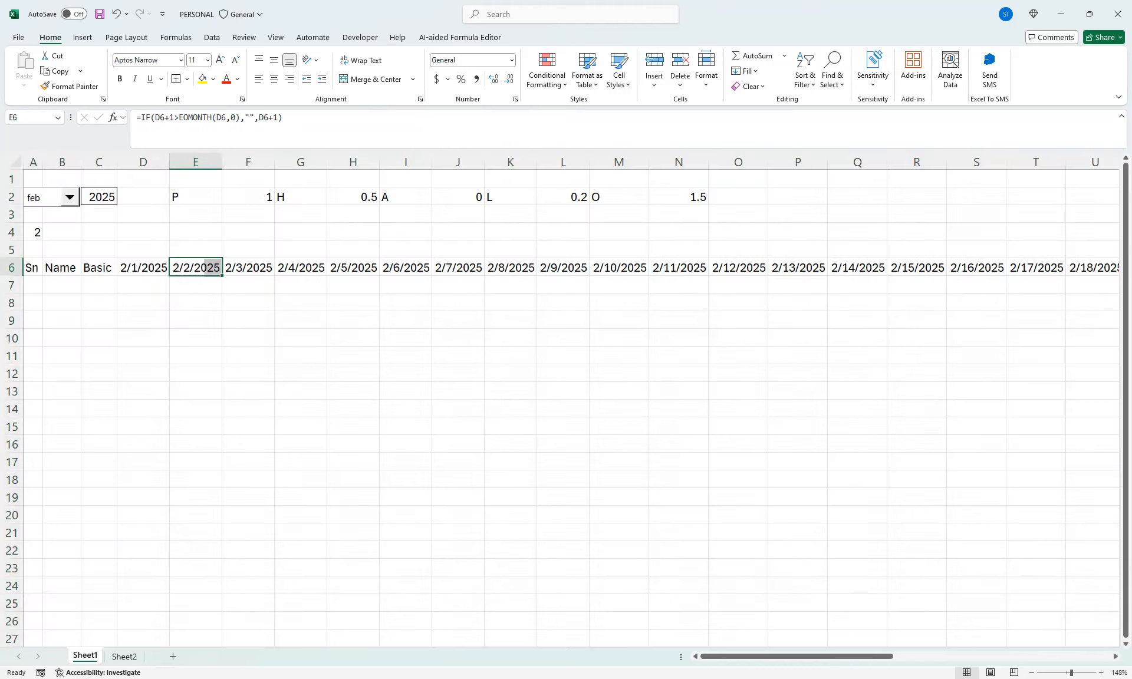
{"action": "key", "text": "F2"}
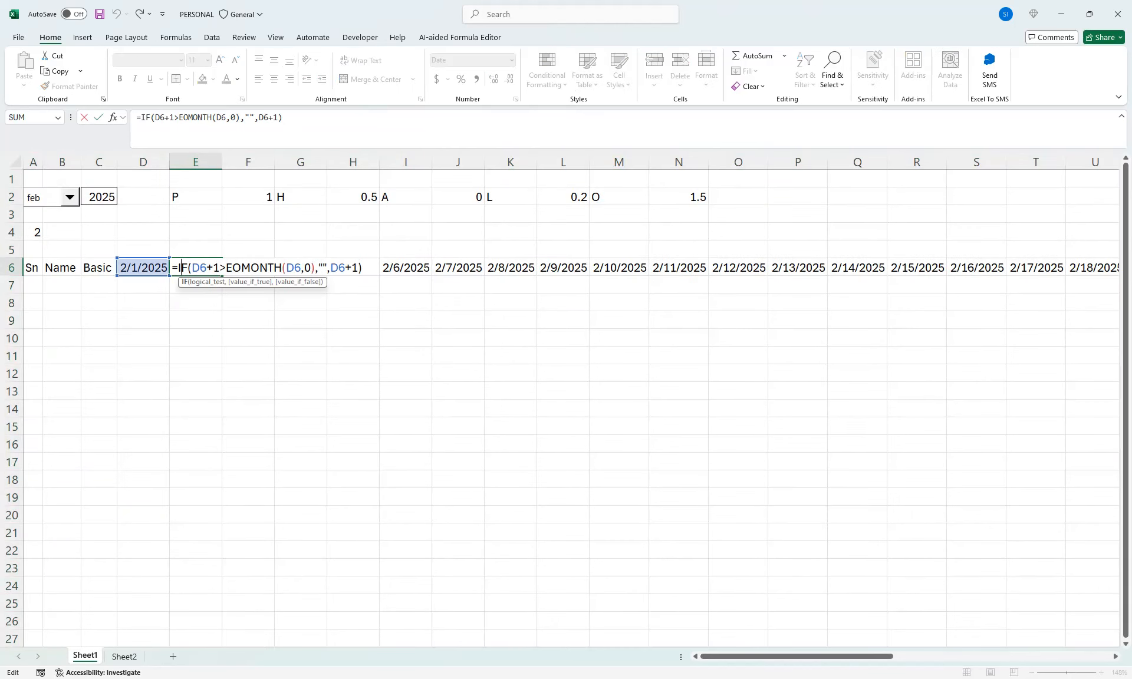
{"action": "type", "text": "if"}
{"action": "key", "text": "Down"}
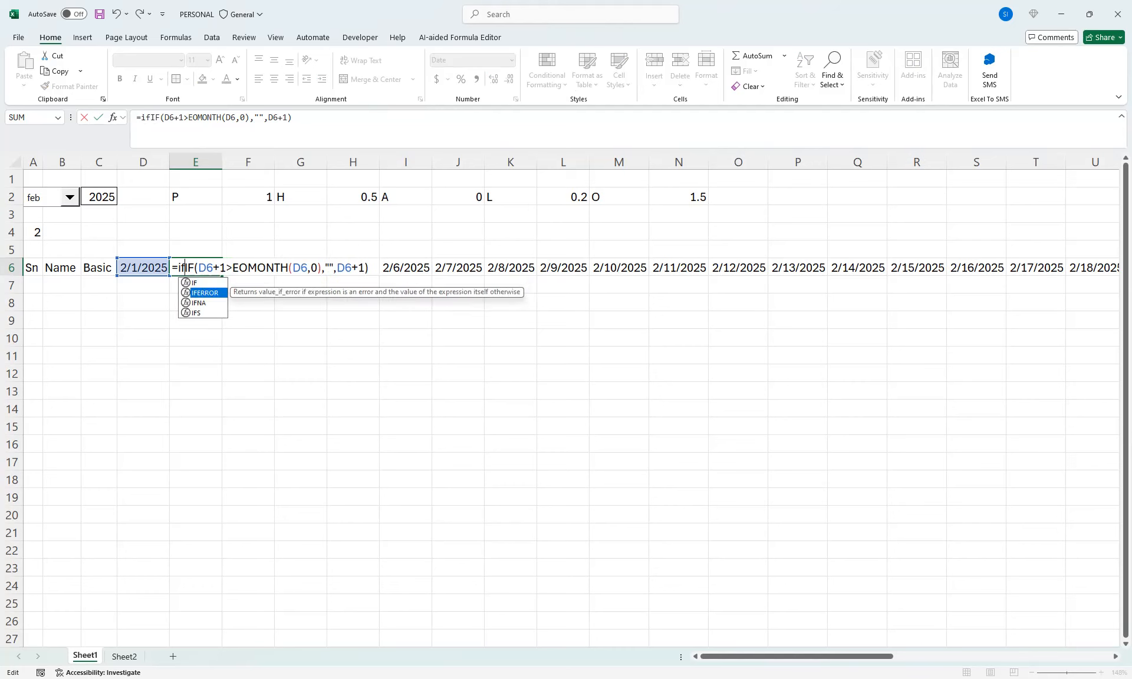
{"action": "key", "text": "Tab"}
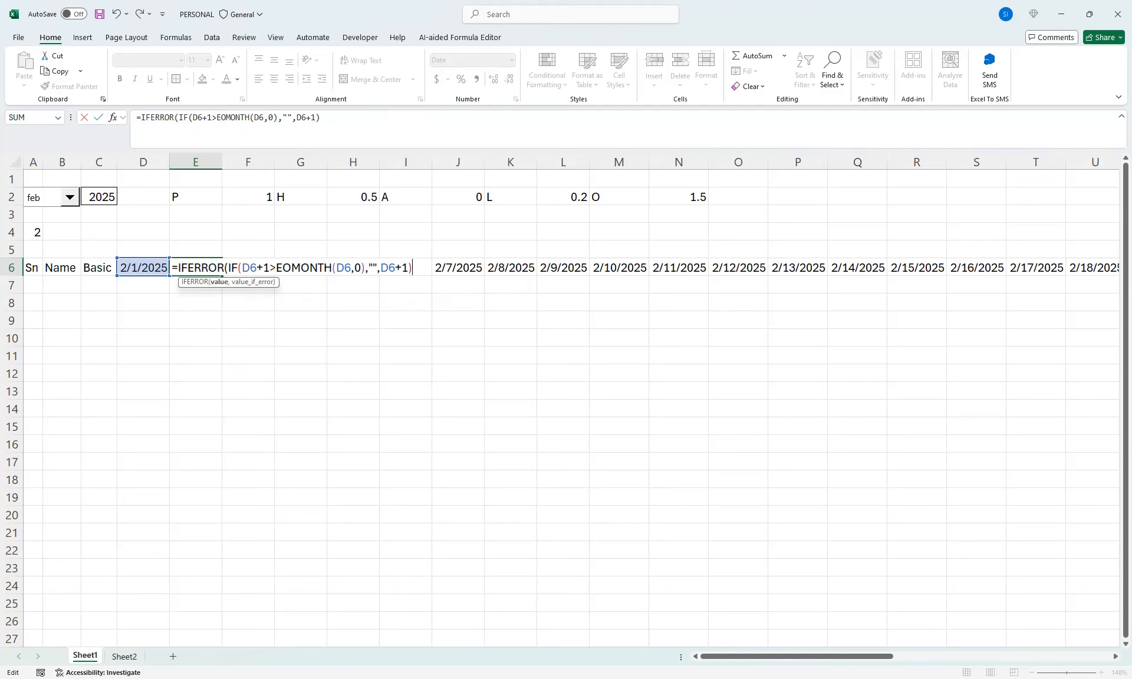
{"action": "type", "text": ",\"\")"}
{"action": "key", "text": "Return"}
{"action": "key", "text": "Up"}
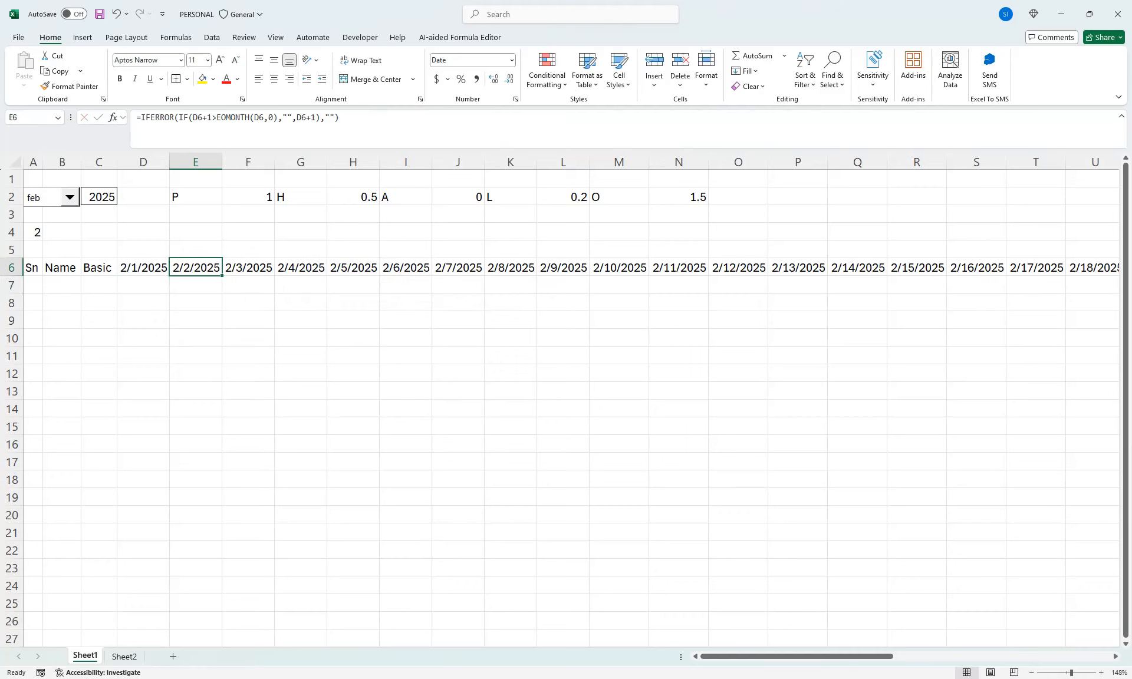
Fill the IFERROR formula from E6 across row 6 to AO6
{"action": "key", "text": "shift+Right"}
{"action": "key", "text": "shift+Right"}
{"action": "key", "text": "shift+Right"}
{"action": "key", "text": "shift+Right"}
{"action": "key", "text": "shift+Right"}
{"action": "key", "text": "shift+Right"}
{"action": "key", "text": "shift+Right"}
{"action": "key", "text": "shift+Right"}
{"action": "key", "text": "shift+Right"}
{"action": "key", "text": "shift+Right"}
{"action": "key", "text": "shift+Right"}
{"action": "key", "text": "shift+Right"}
{"action": "key", "text": "shift+Right"}
{"action": "key", "text": "shift+Right"}
{"action": "key", "text": "shift+Right"}
{"action": "key", "text": "shift+Right"}
{"action": "key", "text": "shift+Right"}
{"action": "key", "text": "shift+Right"}
{"action": "key", "text": "shift+Right"}
{"action": "key", "text": "shift+Right"}
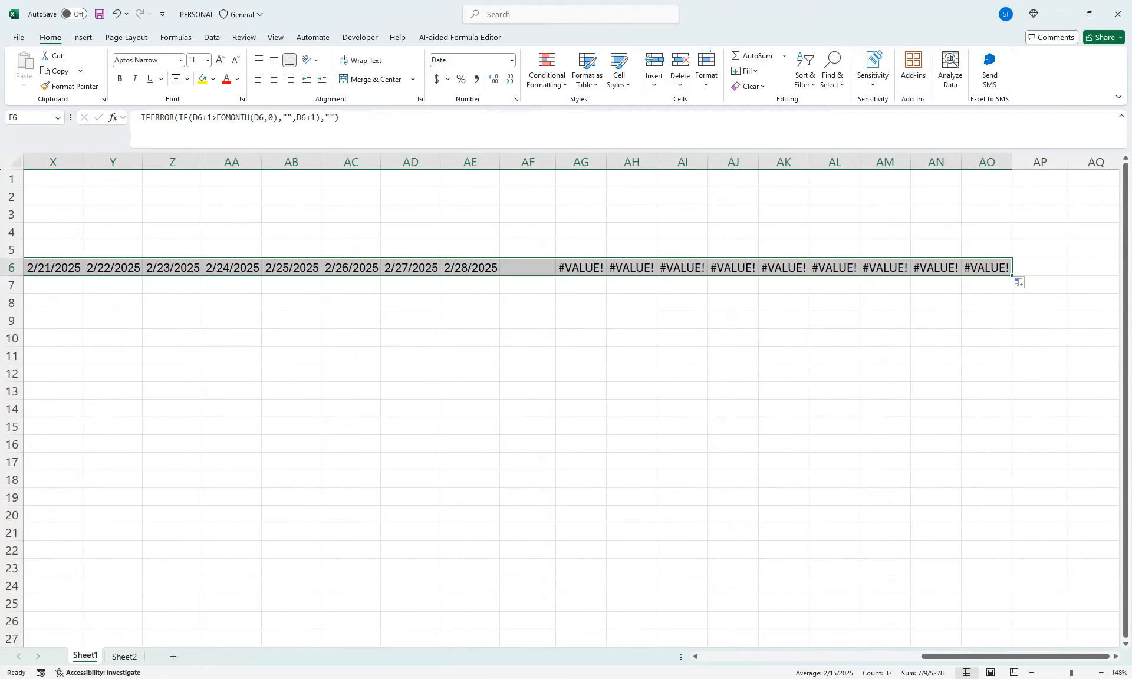
{"action": "key", "text": "ctrl+r"}
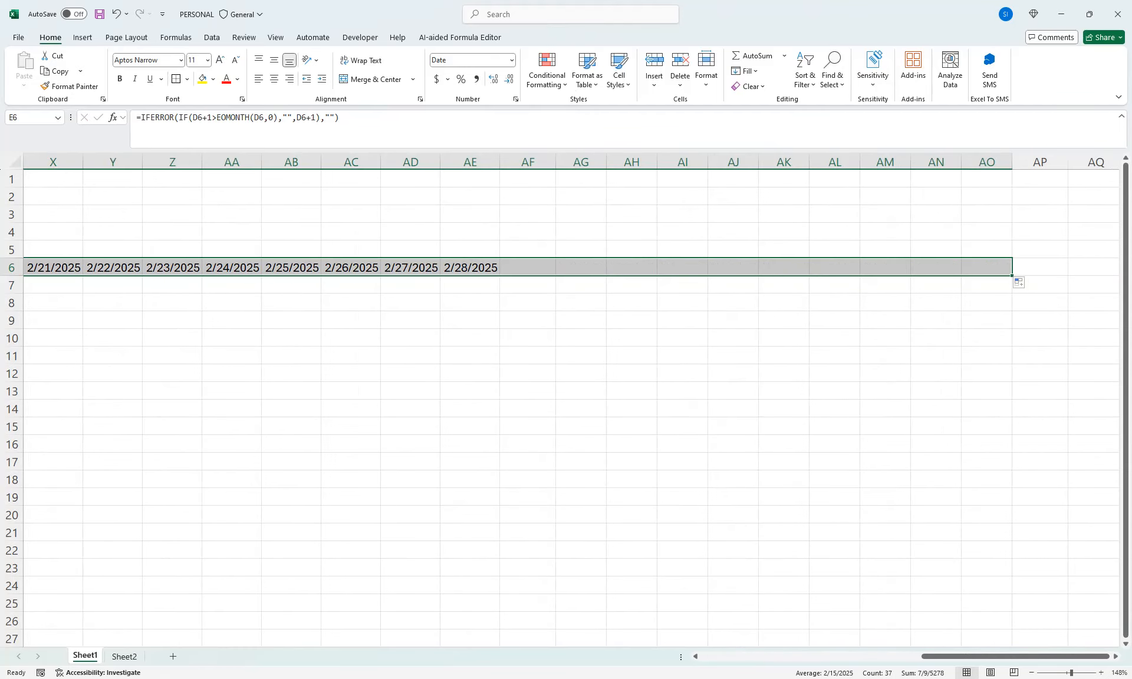
{"action": "left_click_drag", "start_coordinate": [1014, 656], "coordinate": [793, 656]}
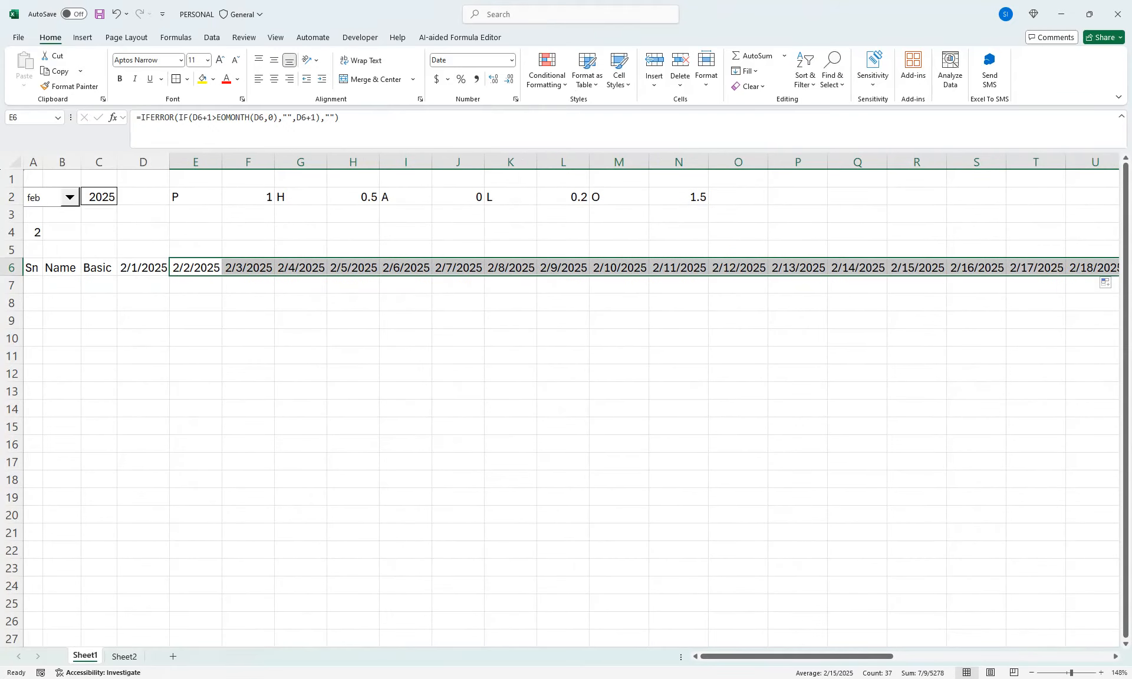
Freeze panes at E7 so rows 1 to 6 and columns A to D are locked
{"action": "left_click", "coordinate": [143, 285]}
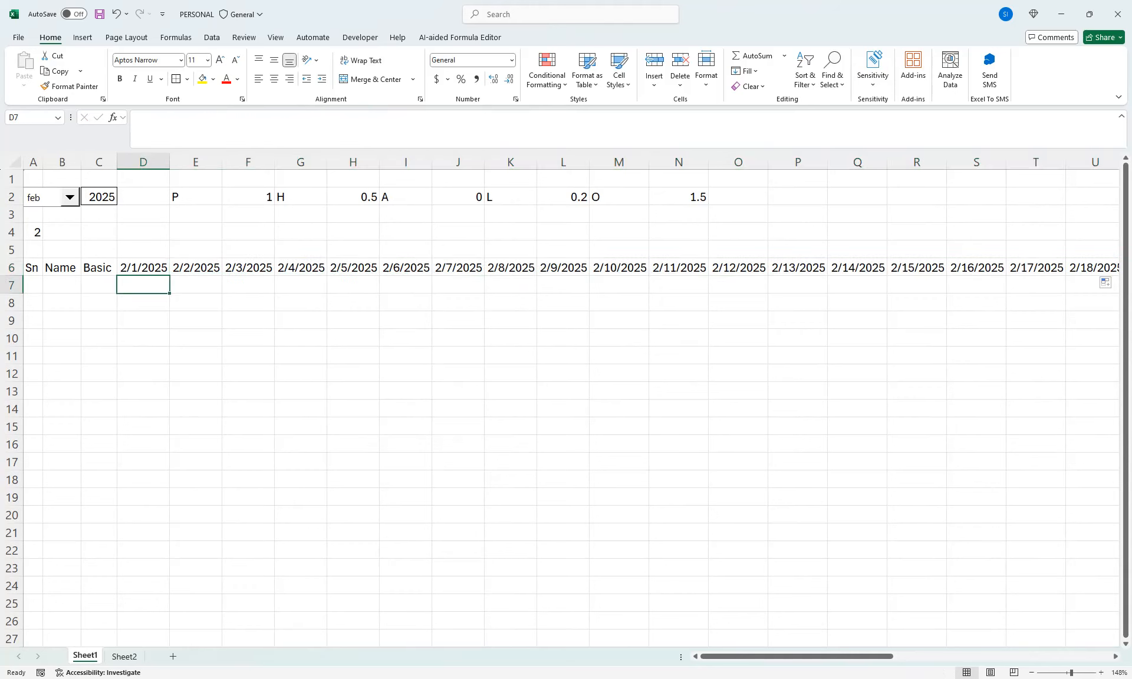
{"action": "left_click", "coordinate": [196, 285]}
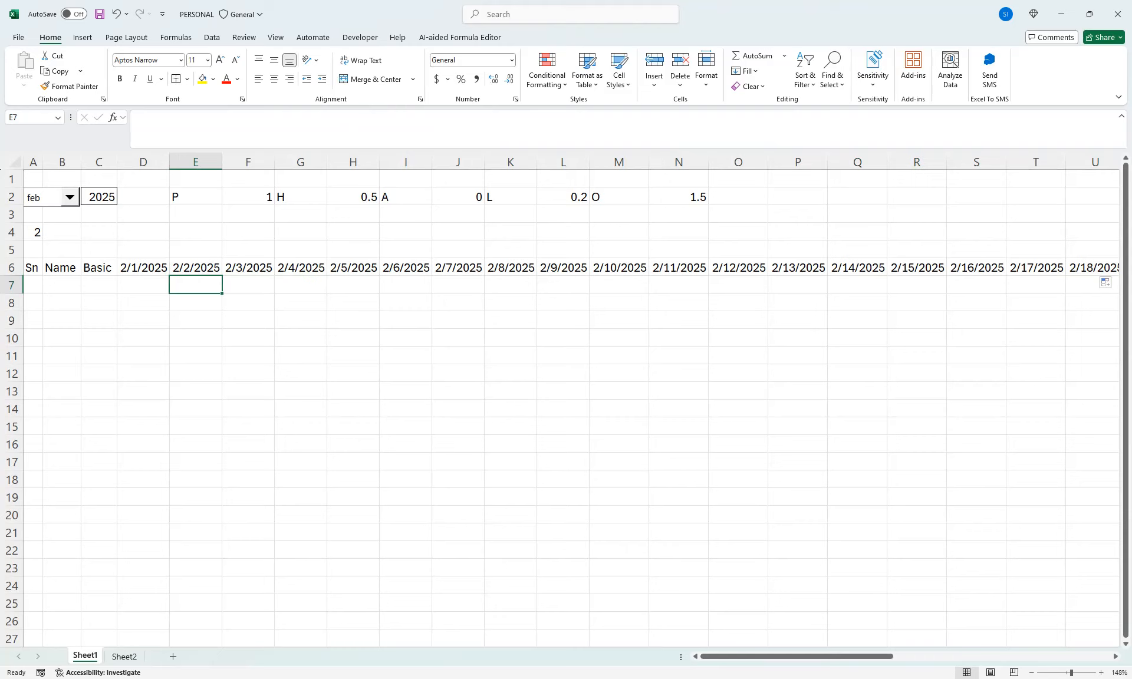
{"action": "left_click", "coordinate": [275, 38]}
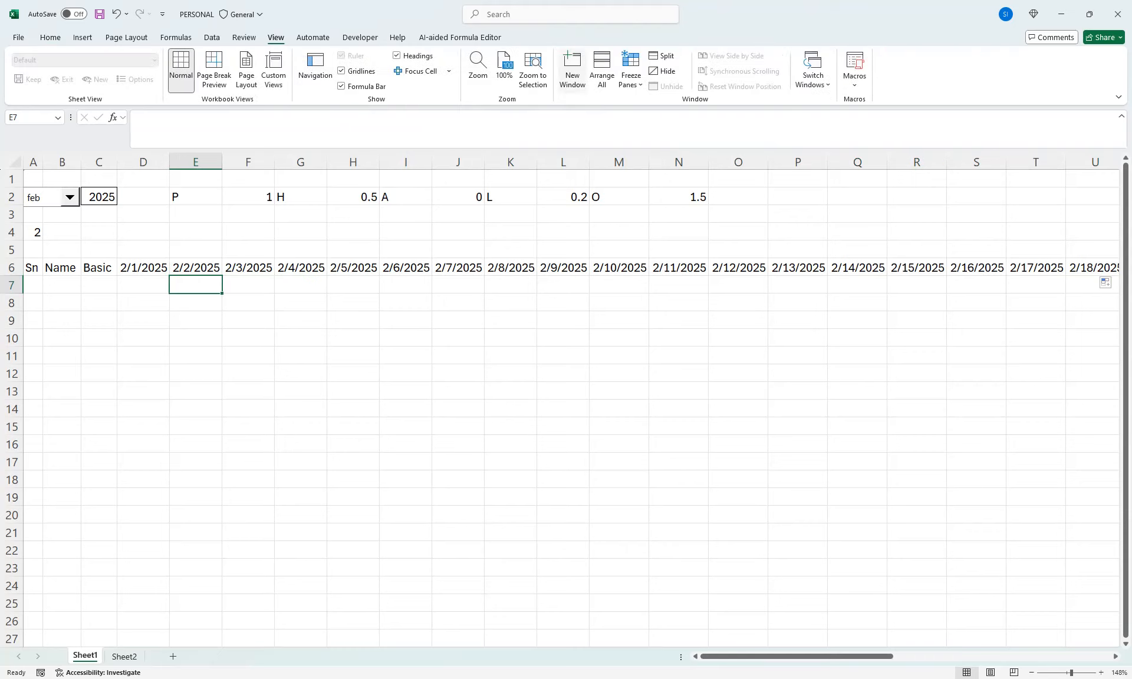
{"action": "left_click", "coordinate": [631, 70]}
{"action": "left_click", "coordinate": [716, 110]}
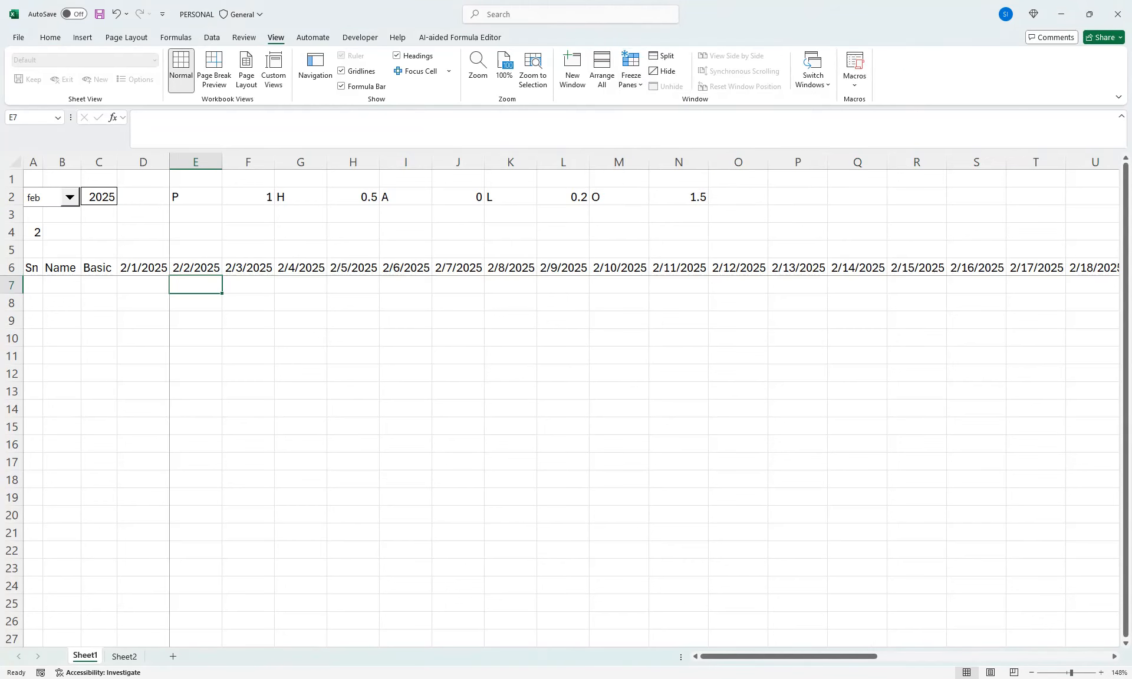
Set the month selector to mar and autofit the width of all columns to the dates in row 6
{"action": "left_click_drag", "start_coordinate": [353, 339], "coordinate": [1015, 393]}
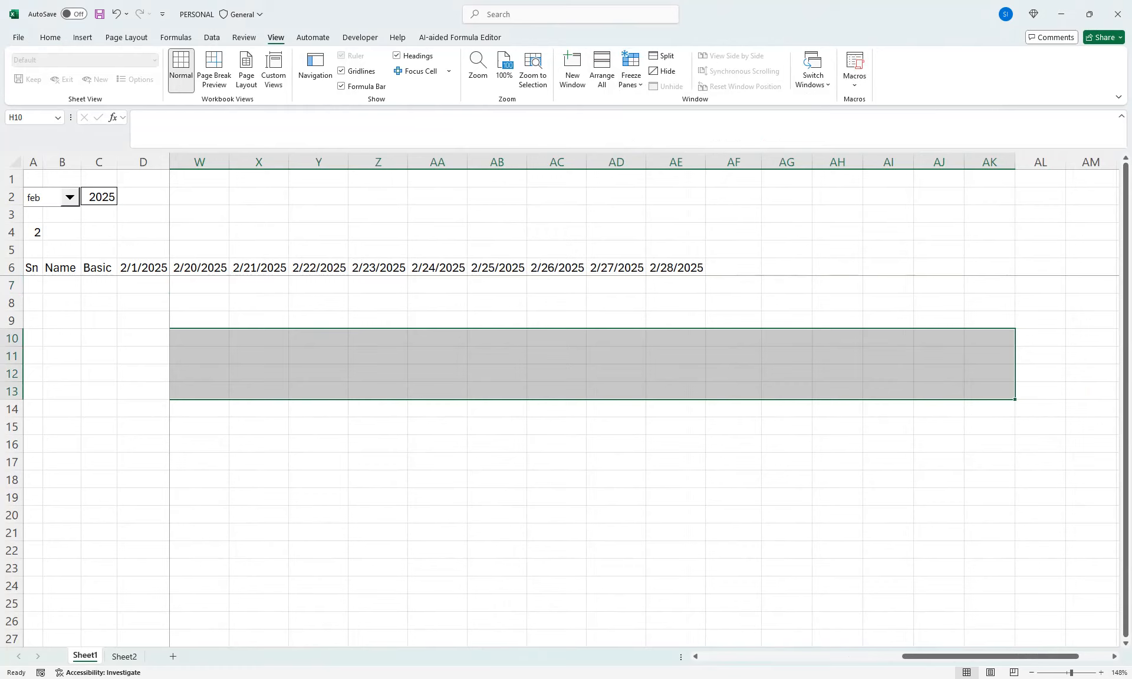
{"action": "left_click", "coordinate": [200, 285]}
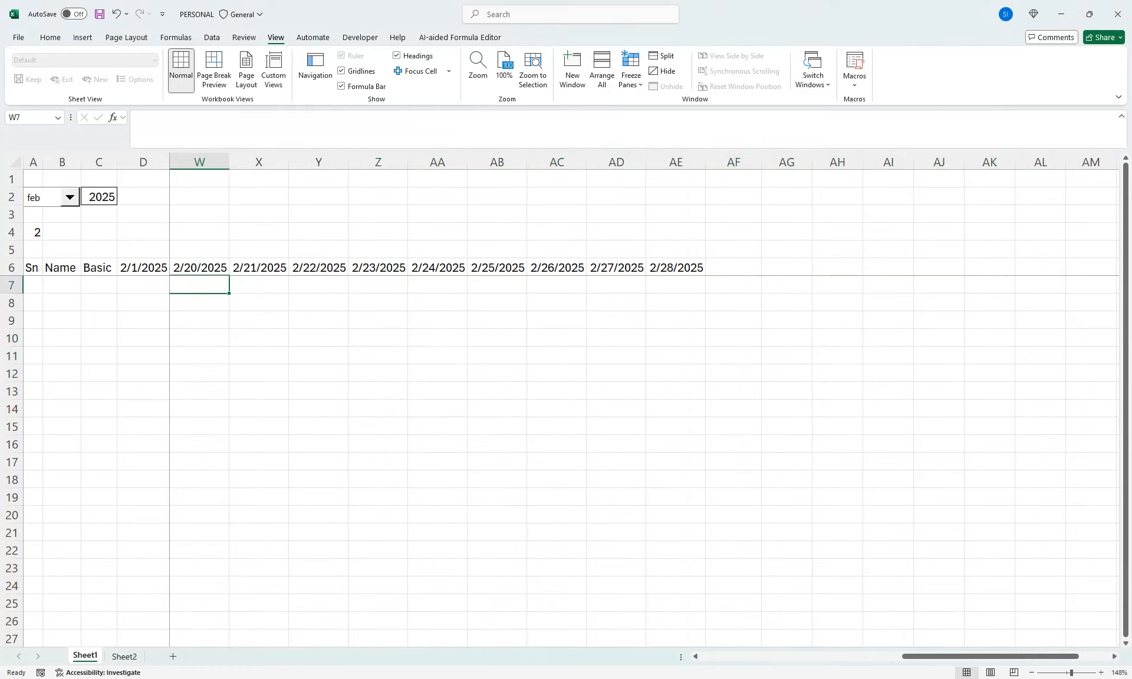
{"action": "left_click", "coordinate": [70, 197]}
{"action": "left_click", "coordinate": [35, 224]}
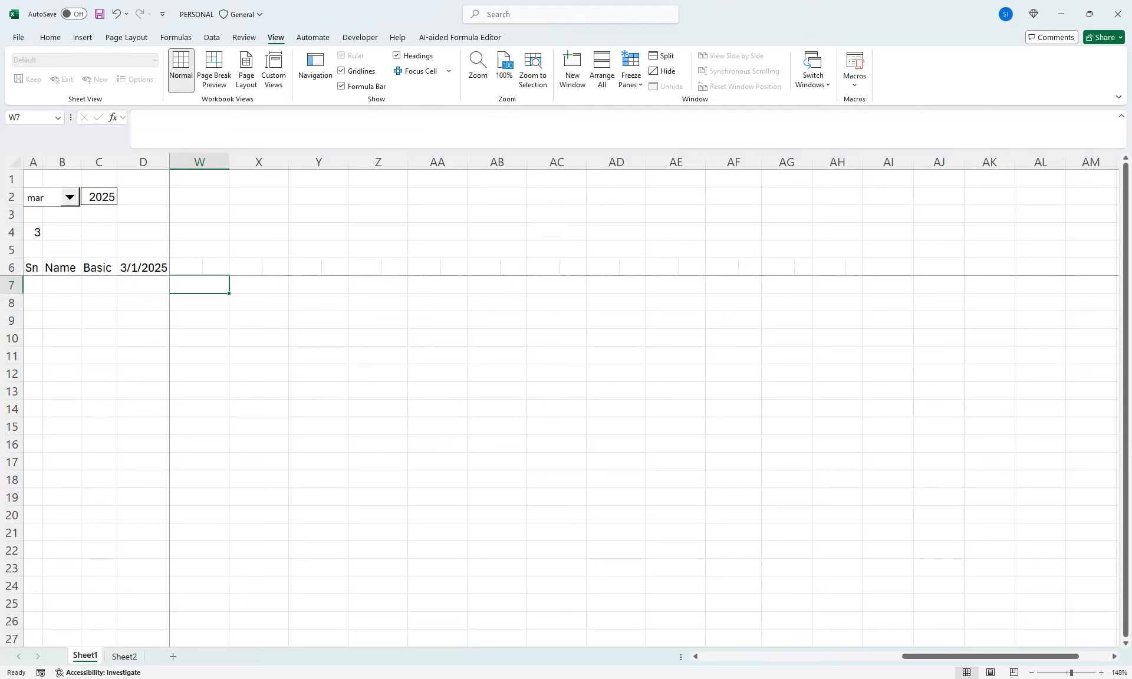
{"action": "left_click", "coordinate": [16, 161]}
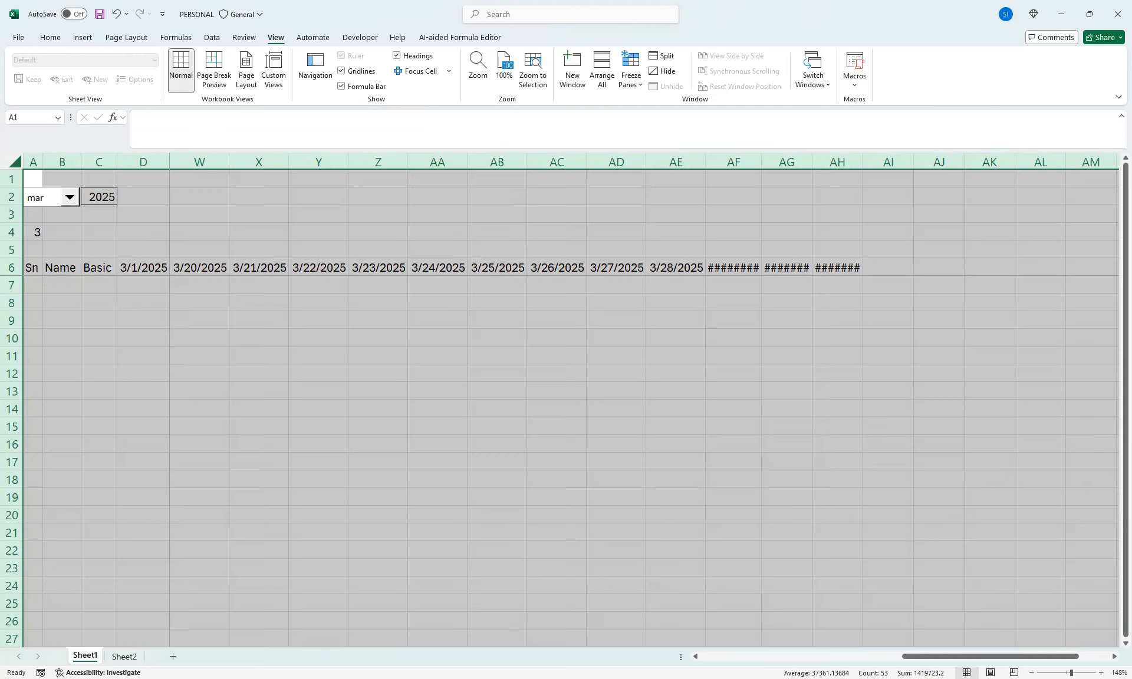
{"action": "double_click", "coordinate": [762, 162]}
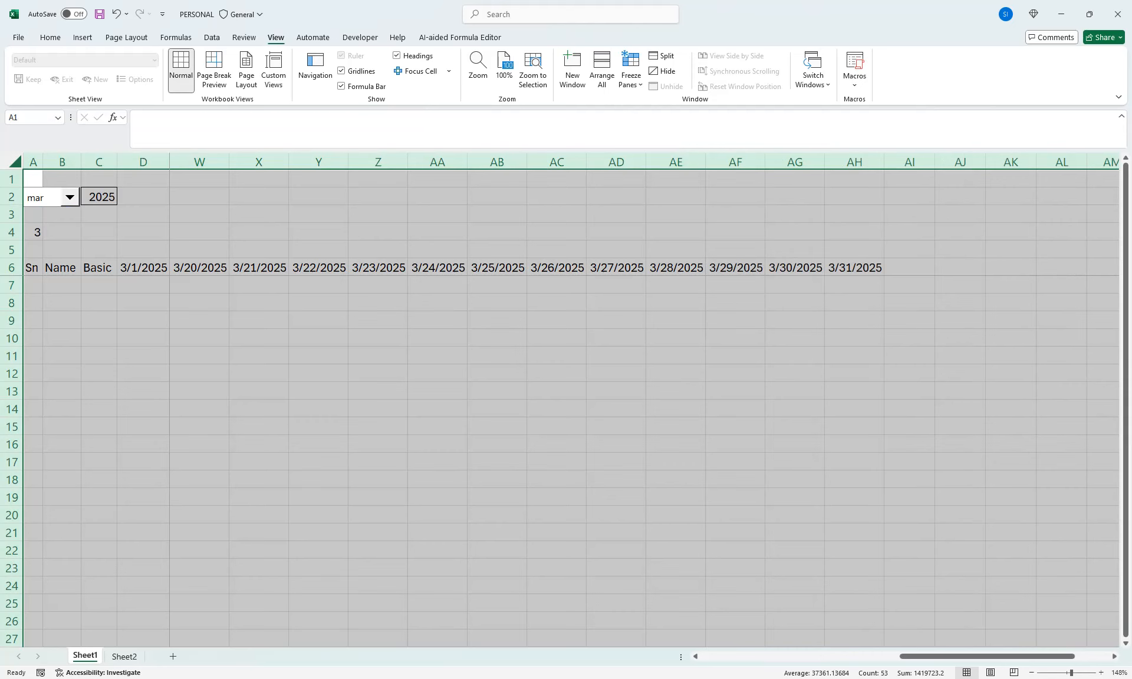
{"action": "left_click", "coordinate": [854, 268]}
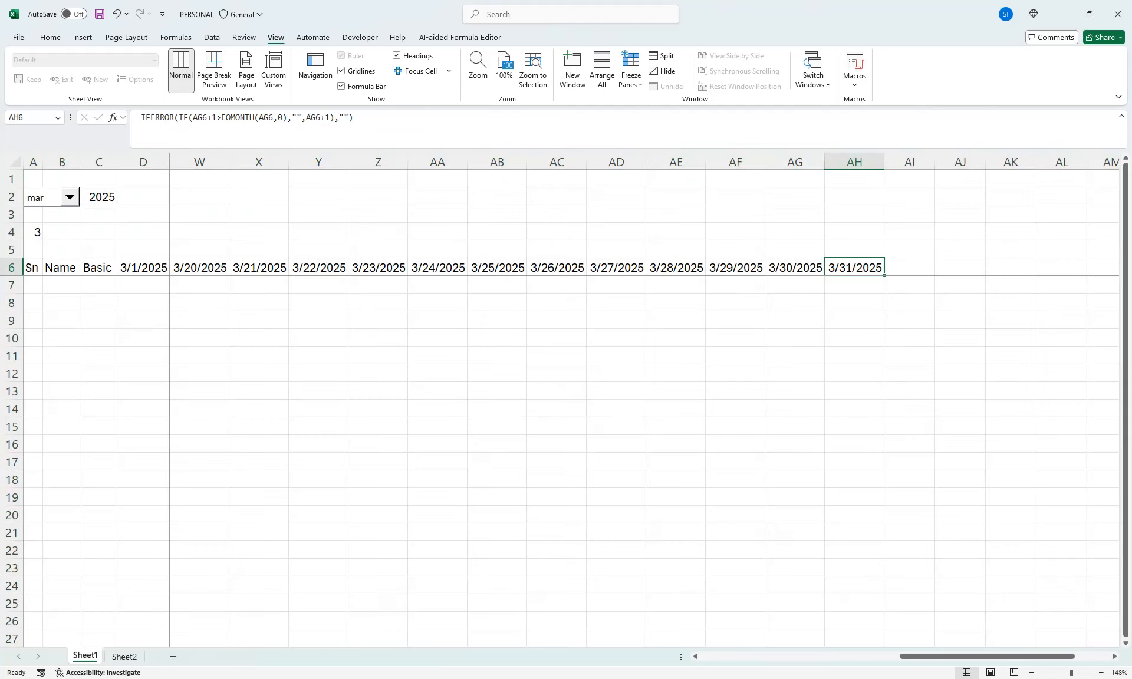
Set the month selector back to feb
{"action": "left_click", "coordinate": [69, 197]}
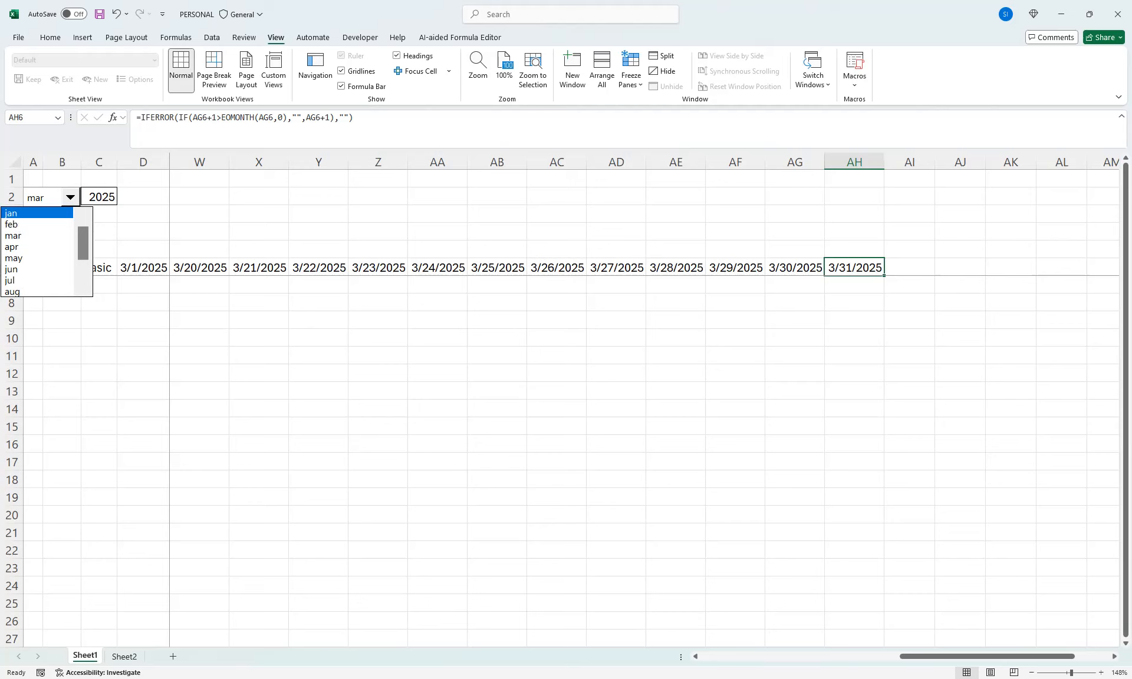
{"action": "left_click", "coordinate": [68, 226]}
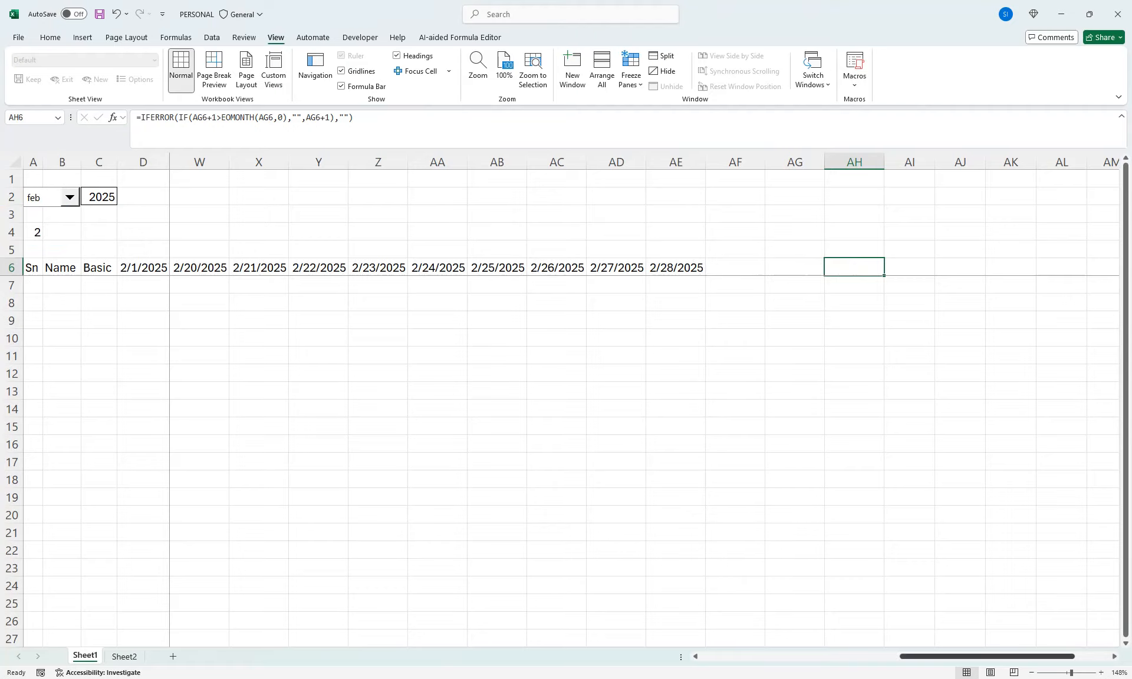
{"action": "left_click_drag", "start_coordinate": [988, 656], "coordinate": [788, 656]}
{"action": "key", "text": "ctrl+Home"}
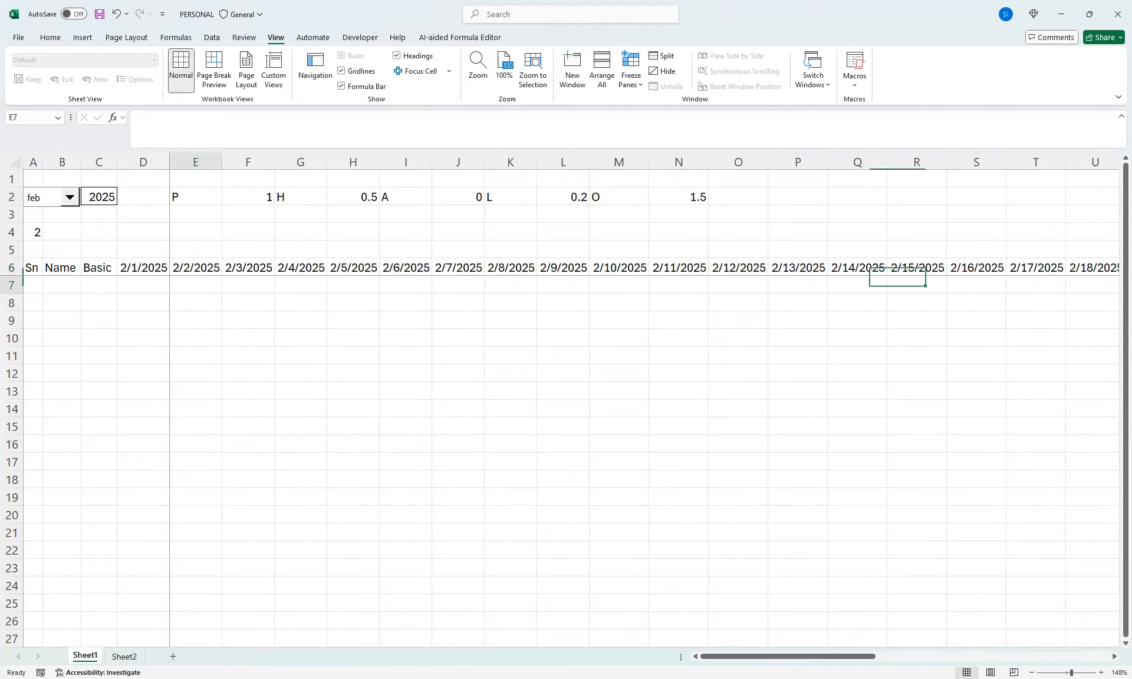
Number the Sn column from 1 to 12 in A7:A18 and center the numbers horizontally
{"action": "key", "text": "Home"}
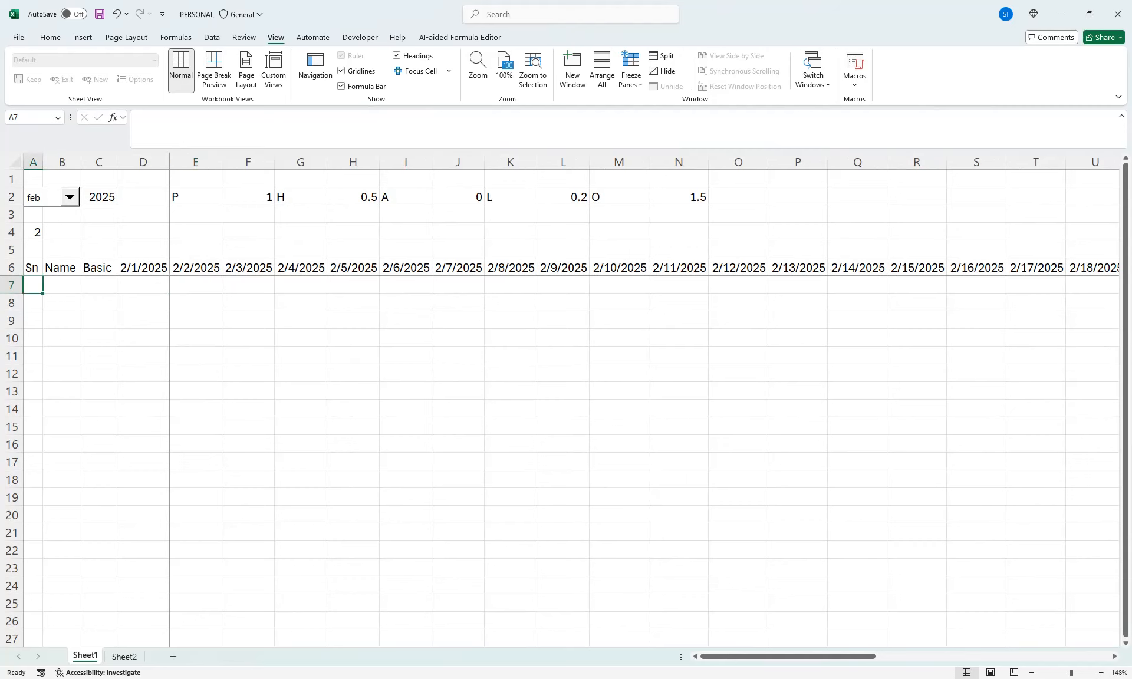
{"action": "type", "text": "1"}
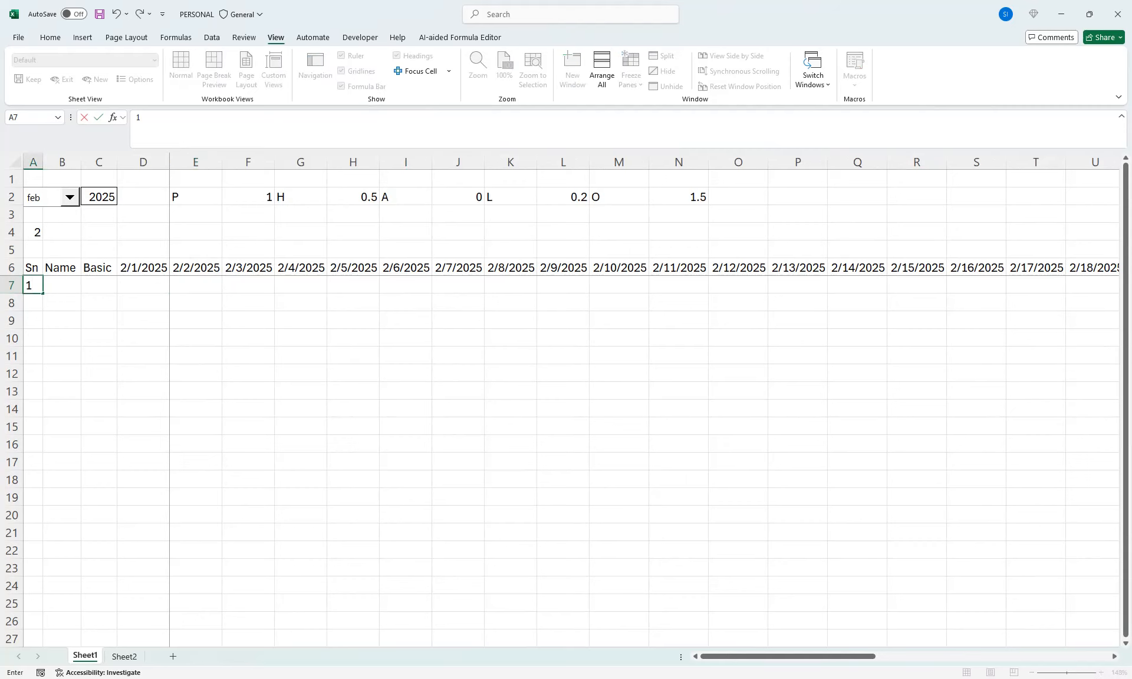
{"action": "left_click_drag", "start_coordinate": [43, 293], "coordinate": [36, 484]}
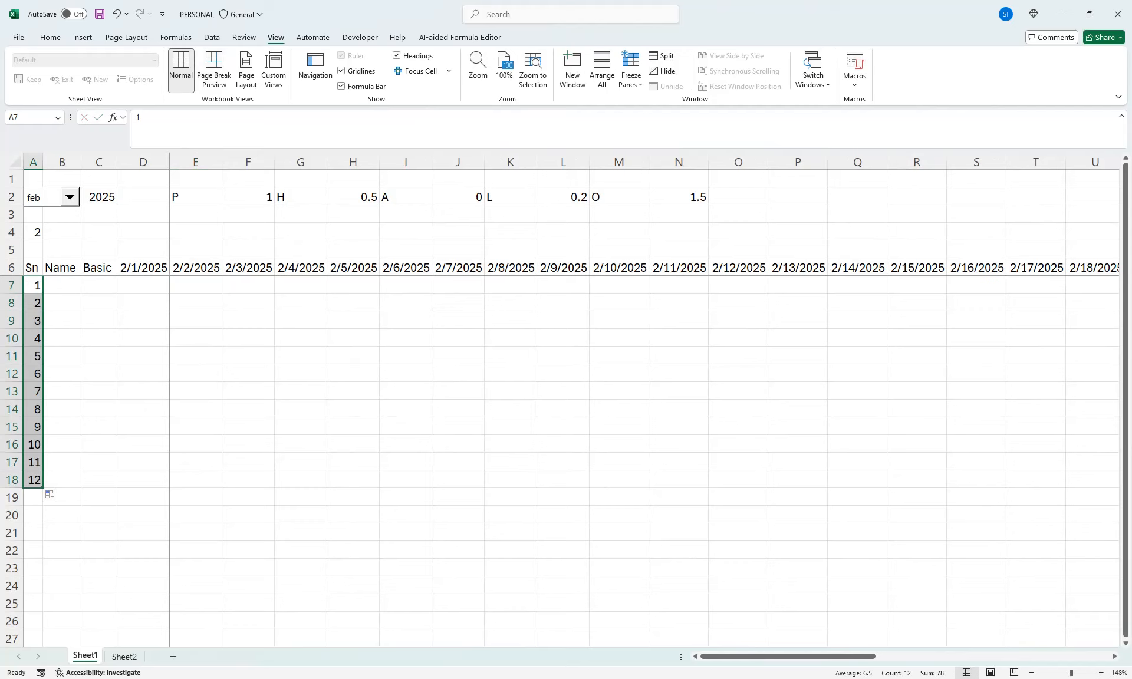
{"action": "left_click", "coordinate": [50, 37]}
{"action": "left_click", "coordinate": [274, 79]}
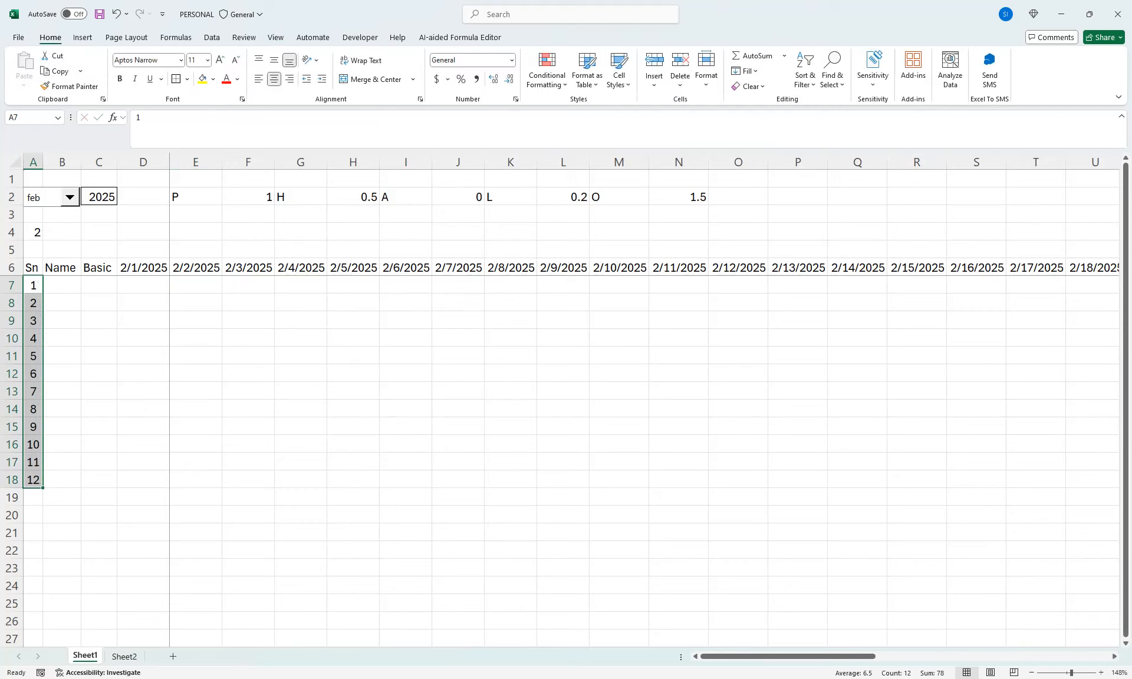
Enter the first employee's name in B7, autofill the name list down to B18 and autofit column B
{"action": "left_click", "coordinate": [61, 285]}
{"action": "type", "text": "Ahmed"}
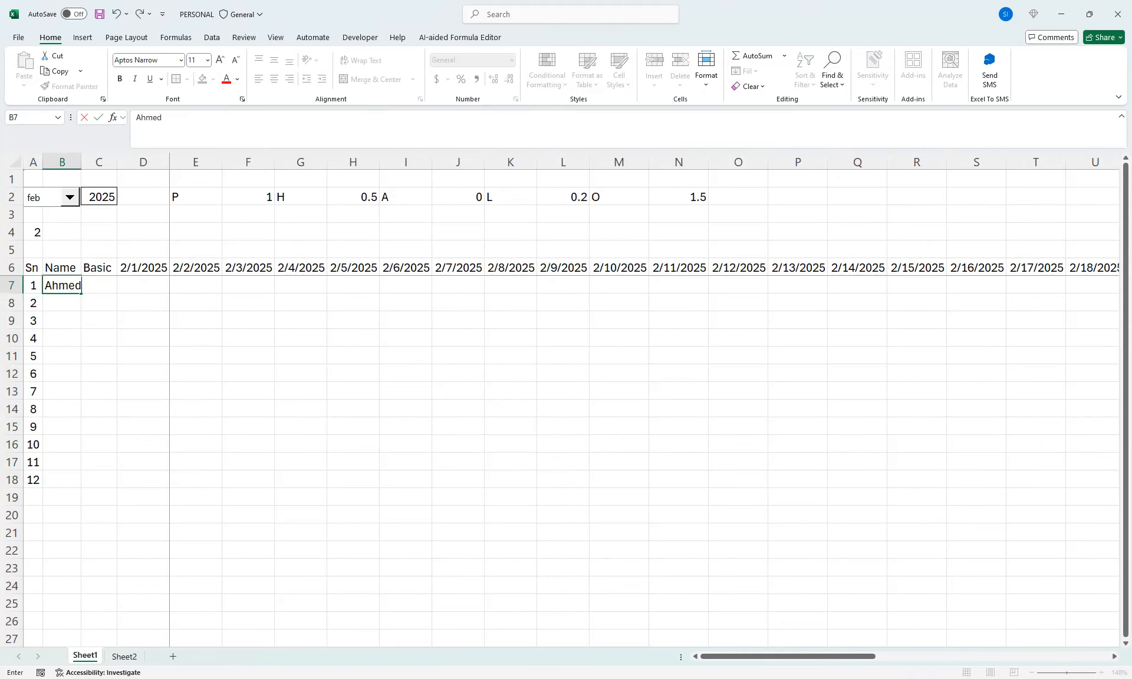
{"action": "left_click", "coordinate": [99, 321]}
{"action": "left_click", "coordinate": [62, 286]}
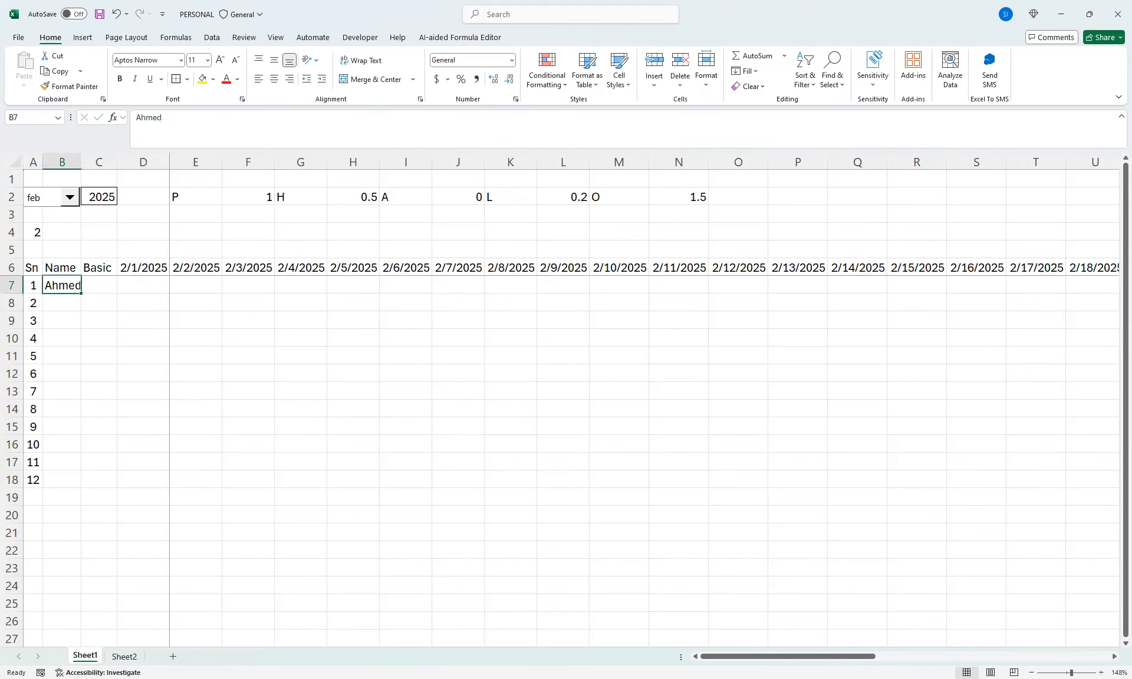
{"action": "left_click_drag", "start_coordinate": [81, 293], "coordinate": [82, 488]}
{"action": "double_click", "coordinate": [82, 162]}
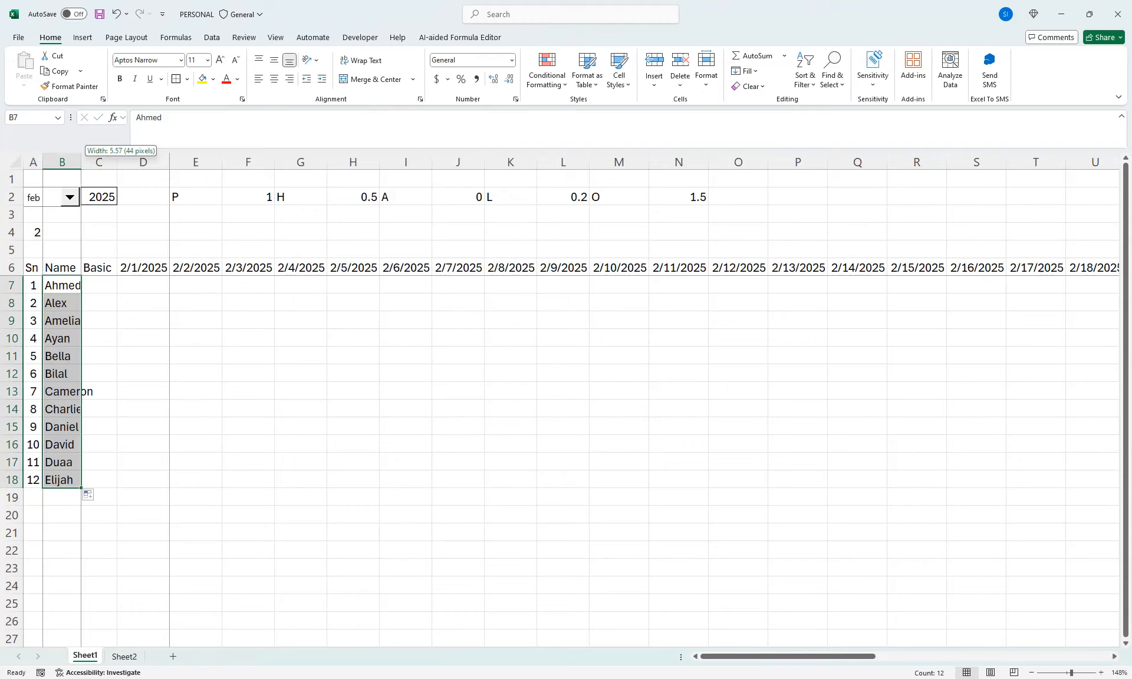
Enter a Basic value of 45000 in C7 and autofit column C to it
{"action": "left_click", "coordinate": [115, 285]}
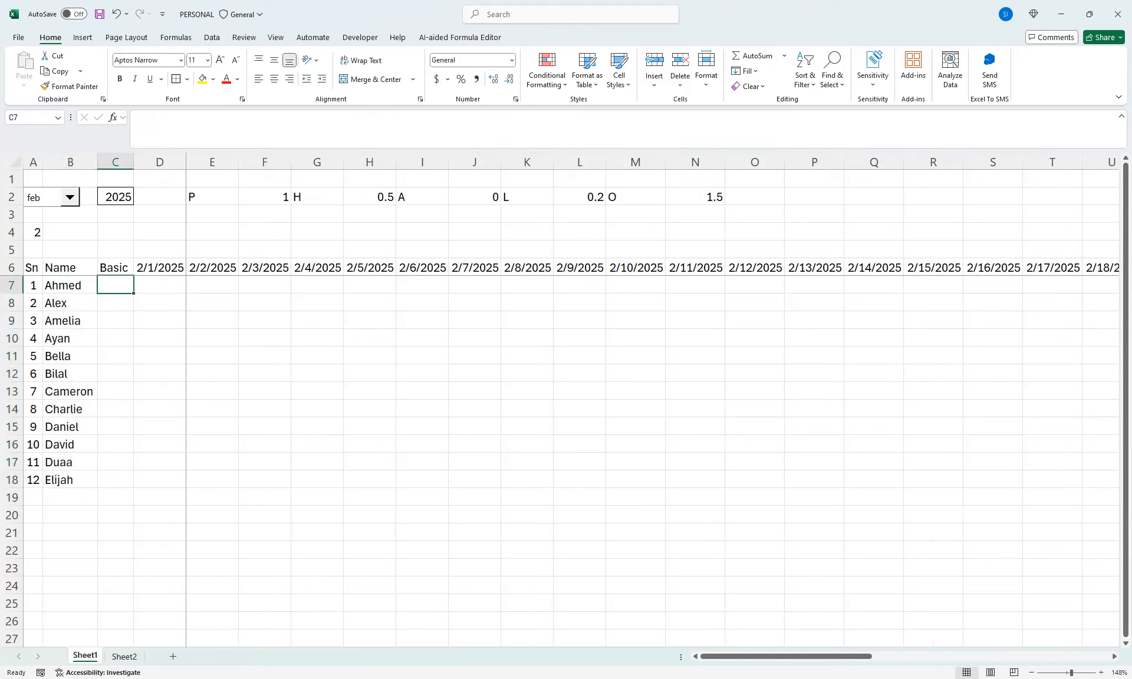
{"action": "type", "text": "45000"}
{"action": "key", "text": "Return"}
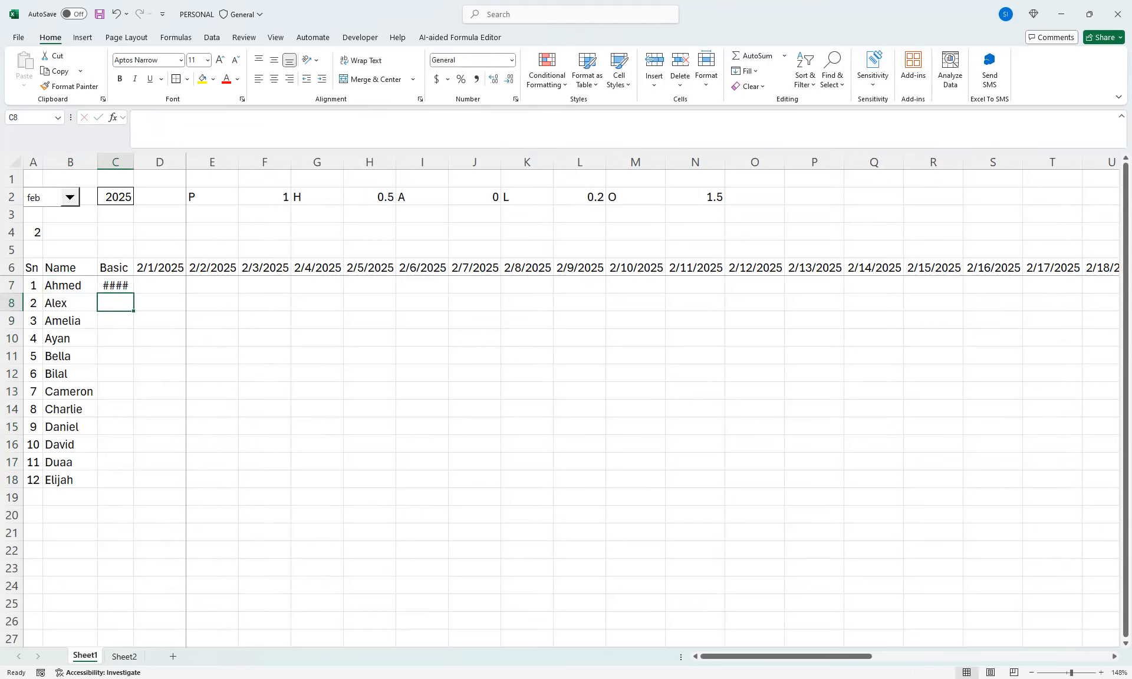
{"action": "key", "text": "Up"}
{"action": "key", "text": "alt"}
{"action": "key", "text": "o"}
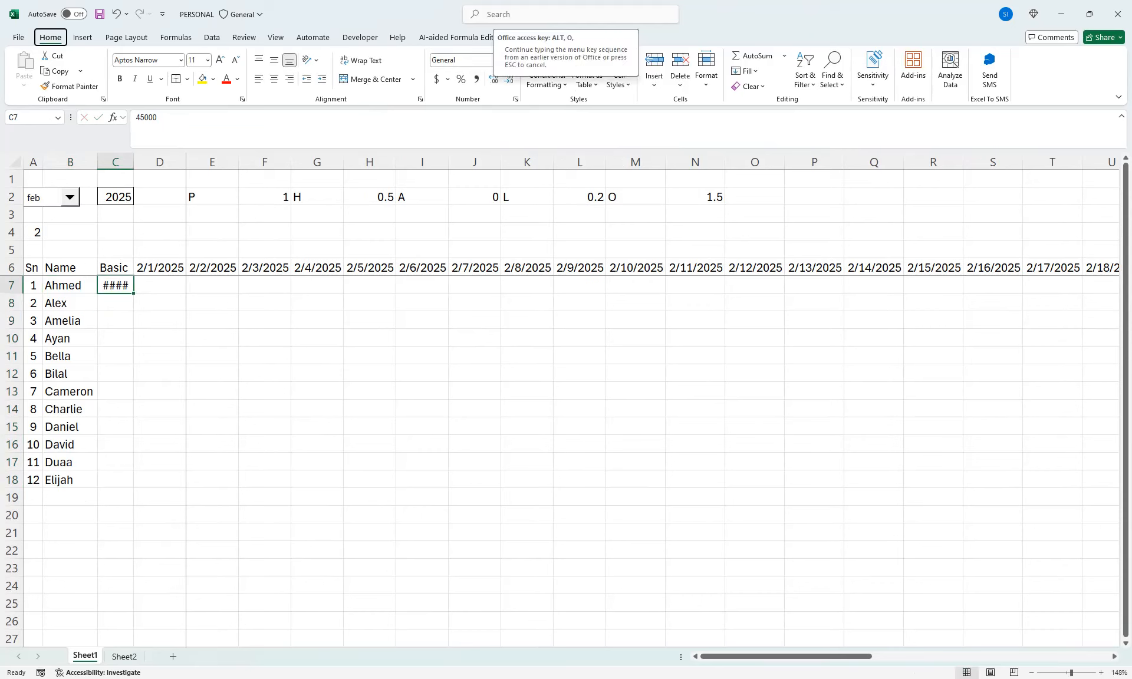
{"action": "key", "text": "c"}
{"action": "key", "text": "a"}
Enter the Basic values 50000, 60000 and 65000 in C8:C10
{"action": "key", "text": "Down"}
{"action": "type", "text": "5000"}
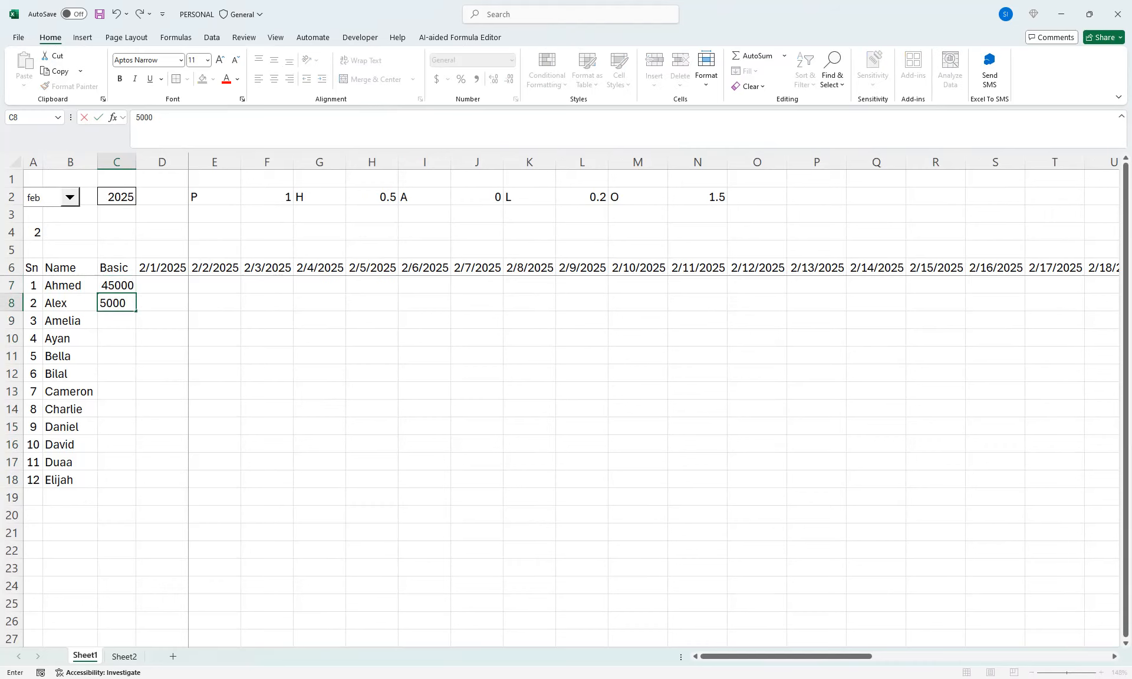
{"action": "key", "text": "Return"}
{"action": "key", "text": "Up"}
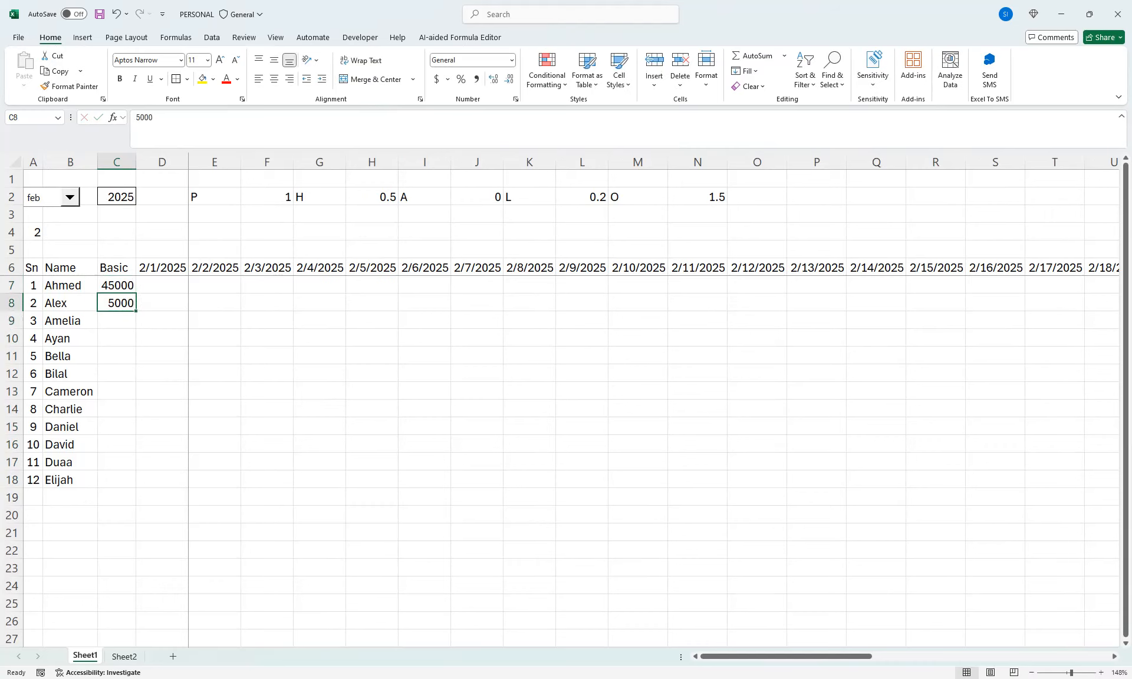
{"action": "key", "text": "F2"}
{"action": "type", "text": "0"}
{"action": "key", "text": "Return"}
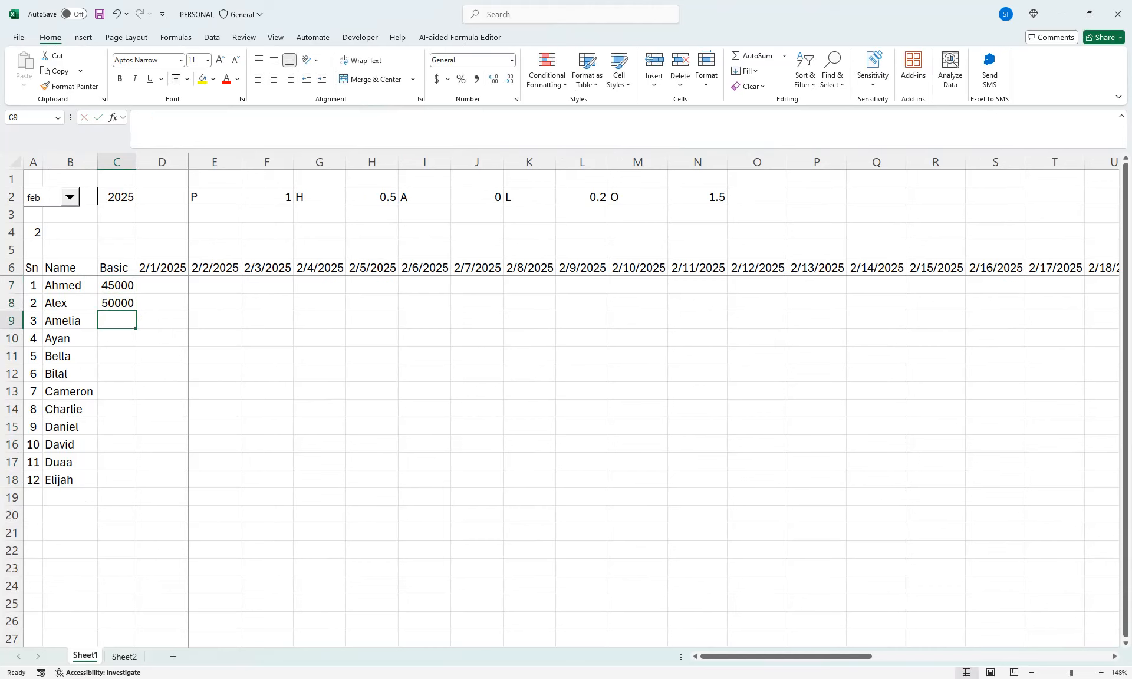
{"action": "type", "text": "60000"}
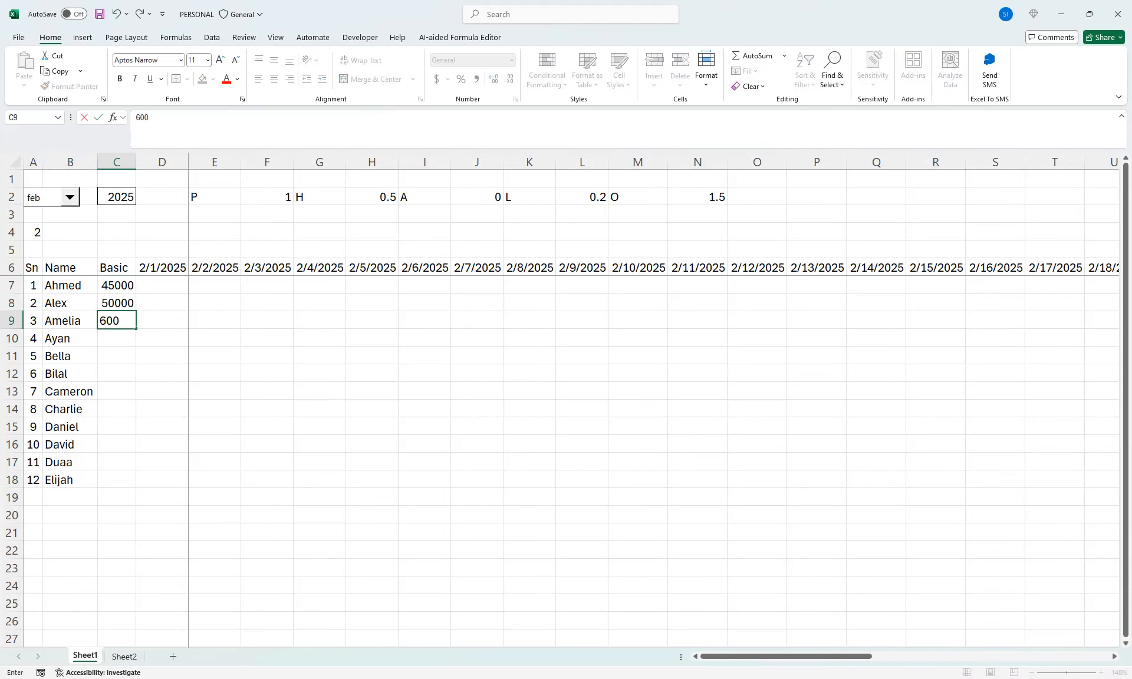
{"action": "key", "text": "Return"}
{"action": "type", "text": "65000"}
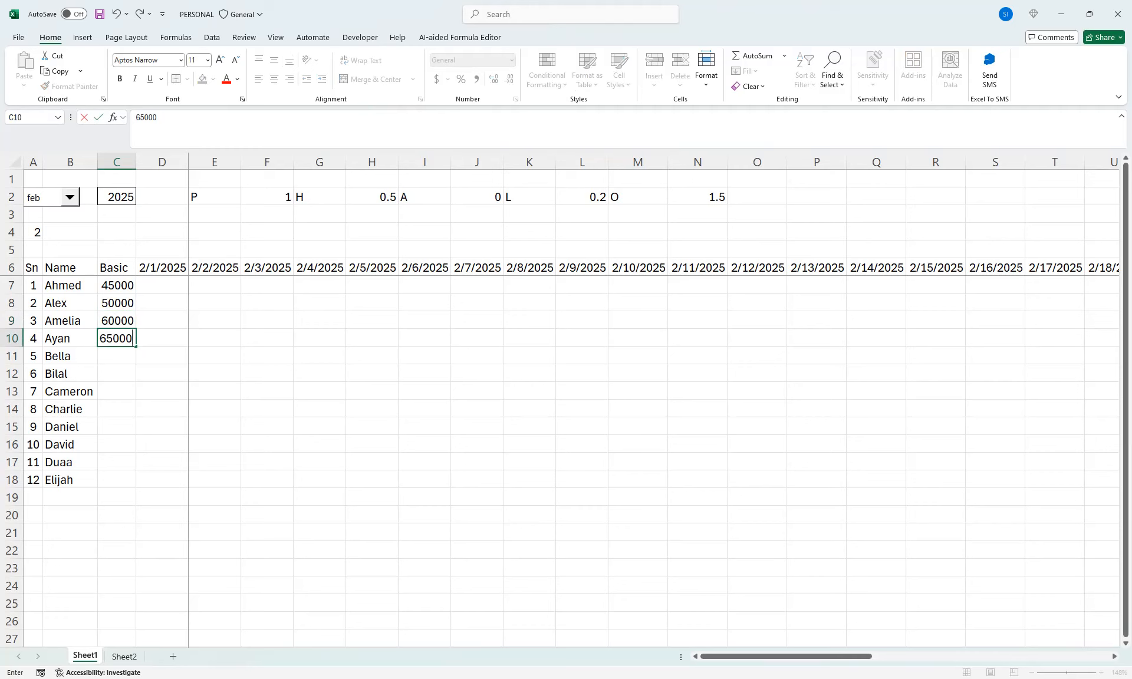
{"action": "key", "text": "Return"}
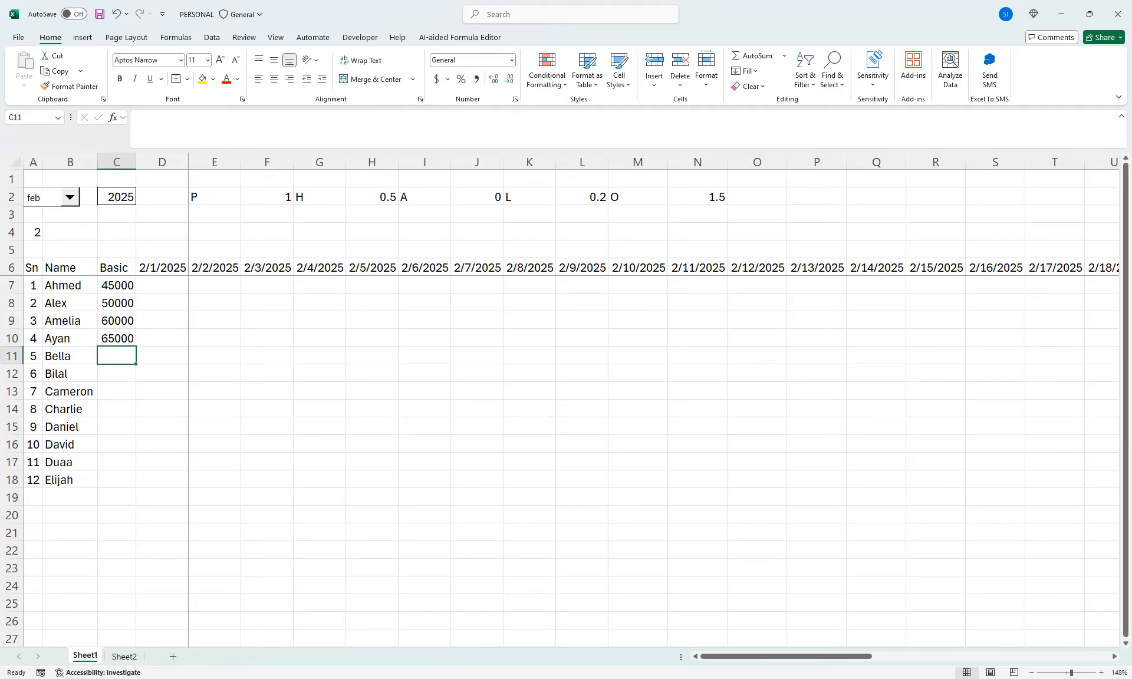
Enter the Basic values 85000, 10000, 45000 and 19000 in C11:C14
{"action": "type", "text": "85000"}
{"action": "key", "text": "Return"}
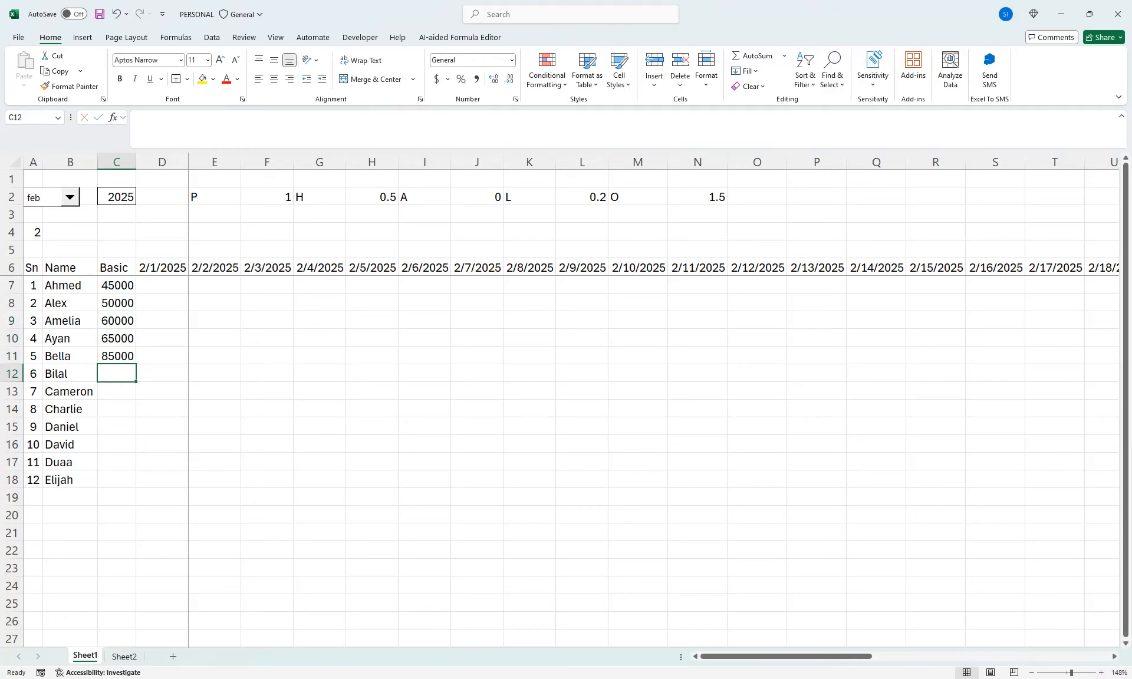
{"action": "type", "text": "10000"}
{"action": "key", "text": "Return"}
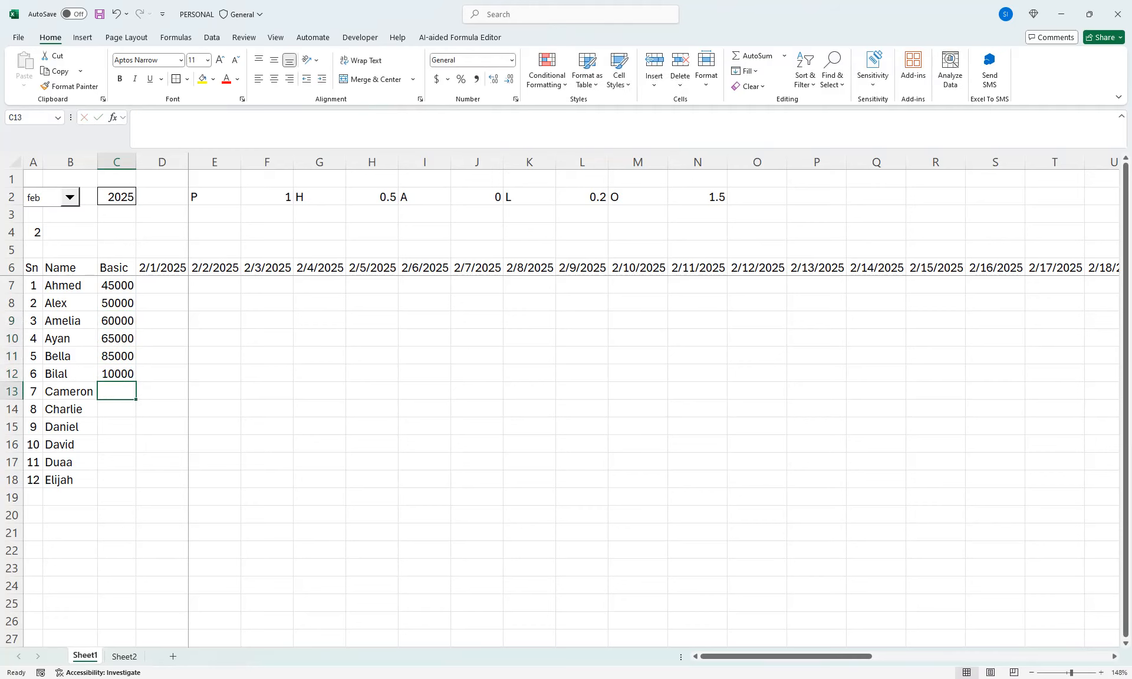
{"action": "type", "text": "45000"}
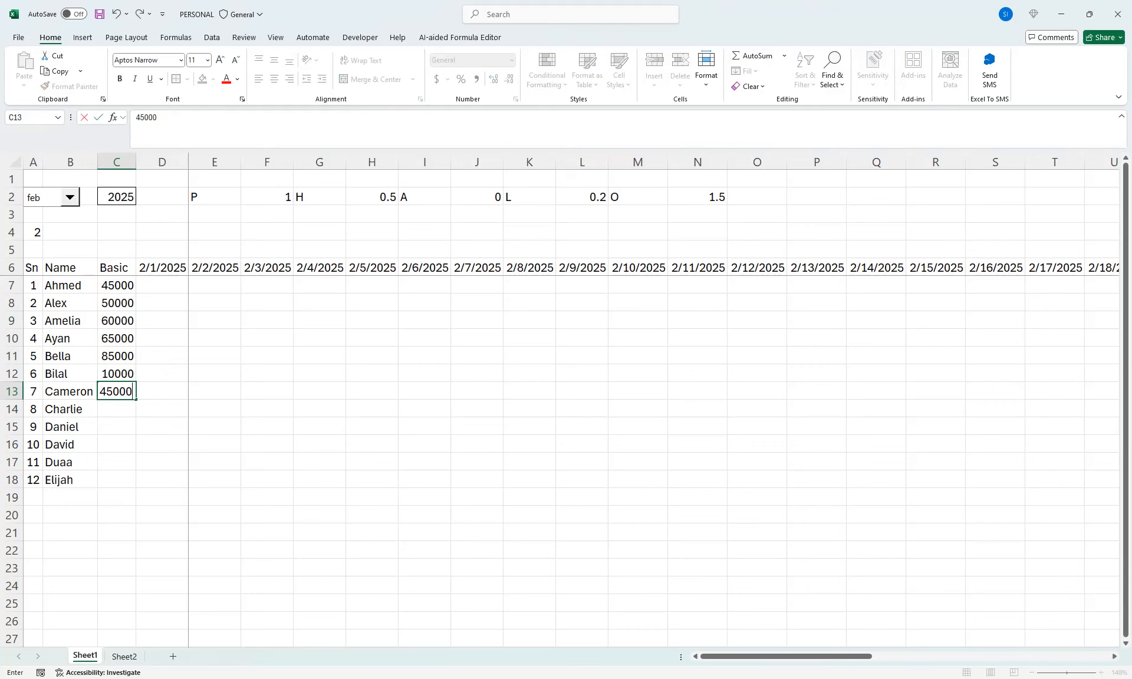
{"action": "key", "text": "Return"}
{"action": "type", "text": "19000"}
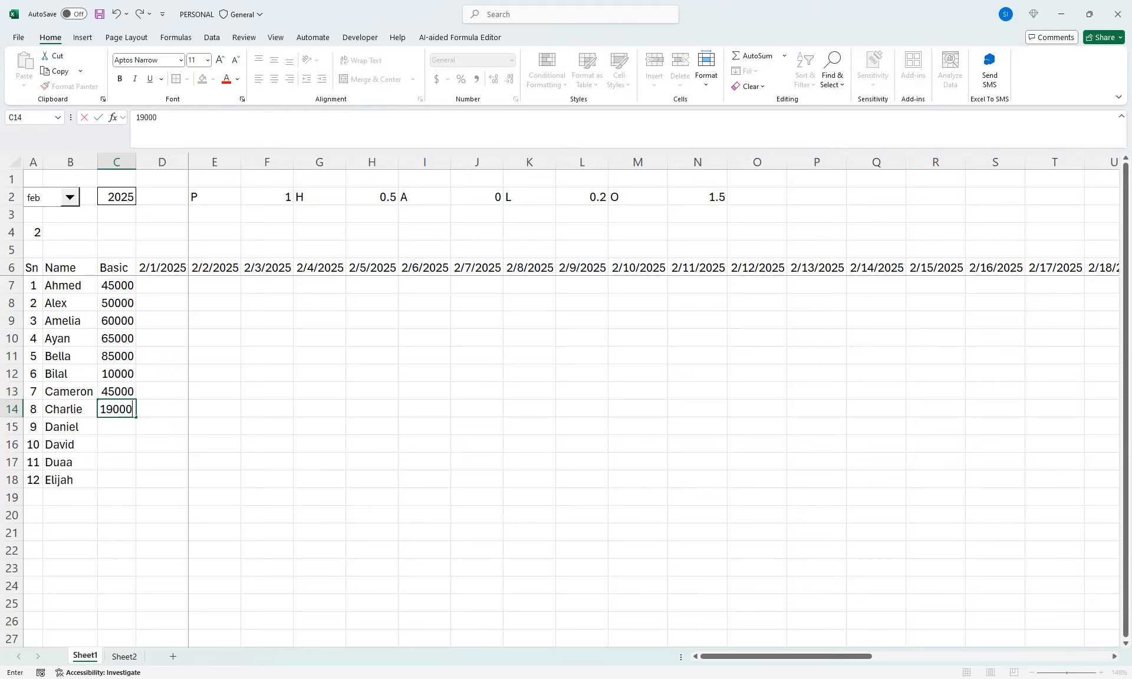
{"action": "key", "text": "Return"}
Enter the Basic values 25000, 32500, 60000 and 45000 in C15:C18
{"action": "type", "text": "25000"}
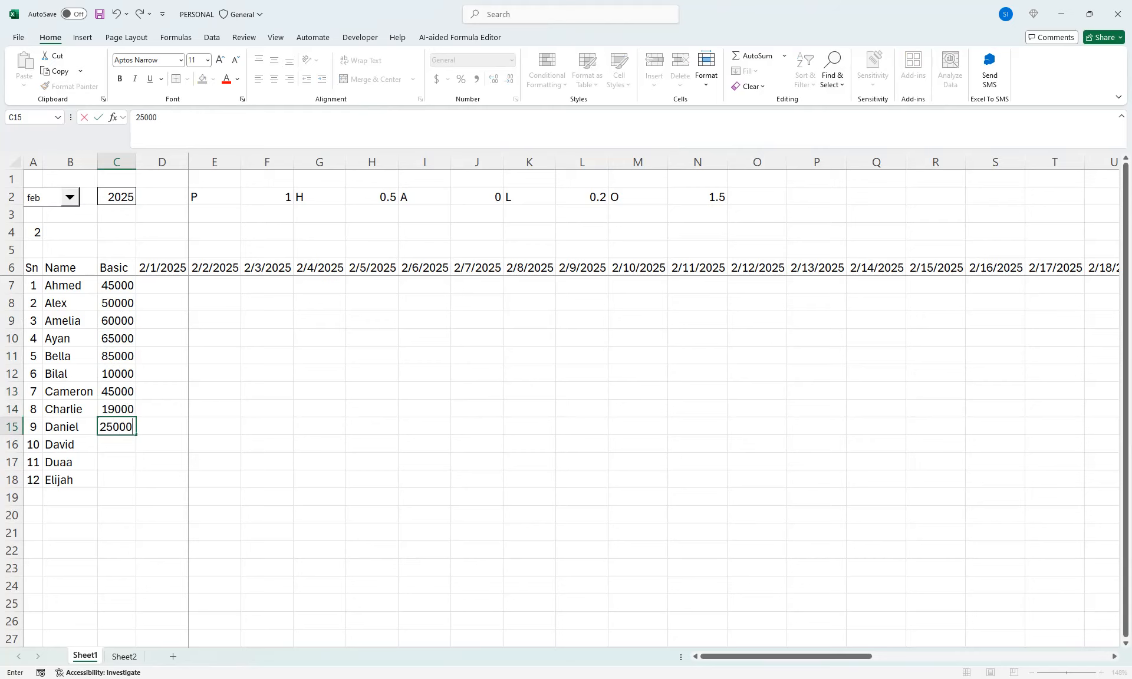
{"action": "key", "text": "Return"}
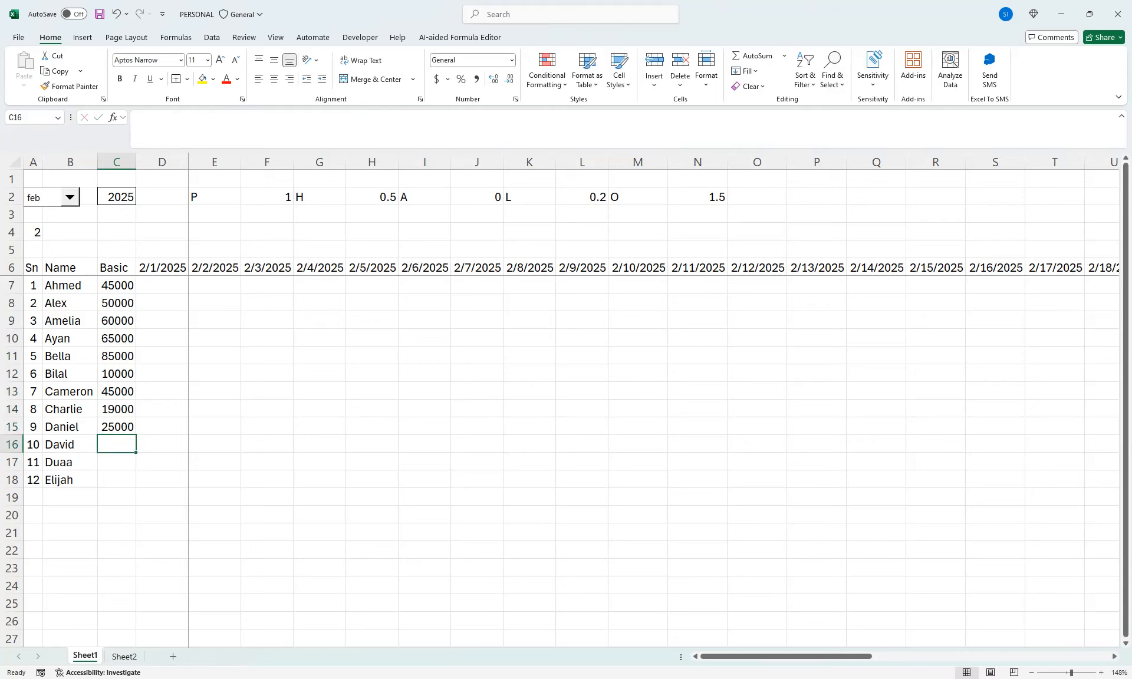
{"action": "type", "text": "32500"}
{"action": "key", "text": "Return"}
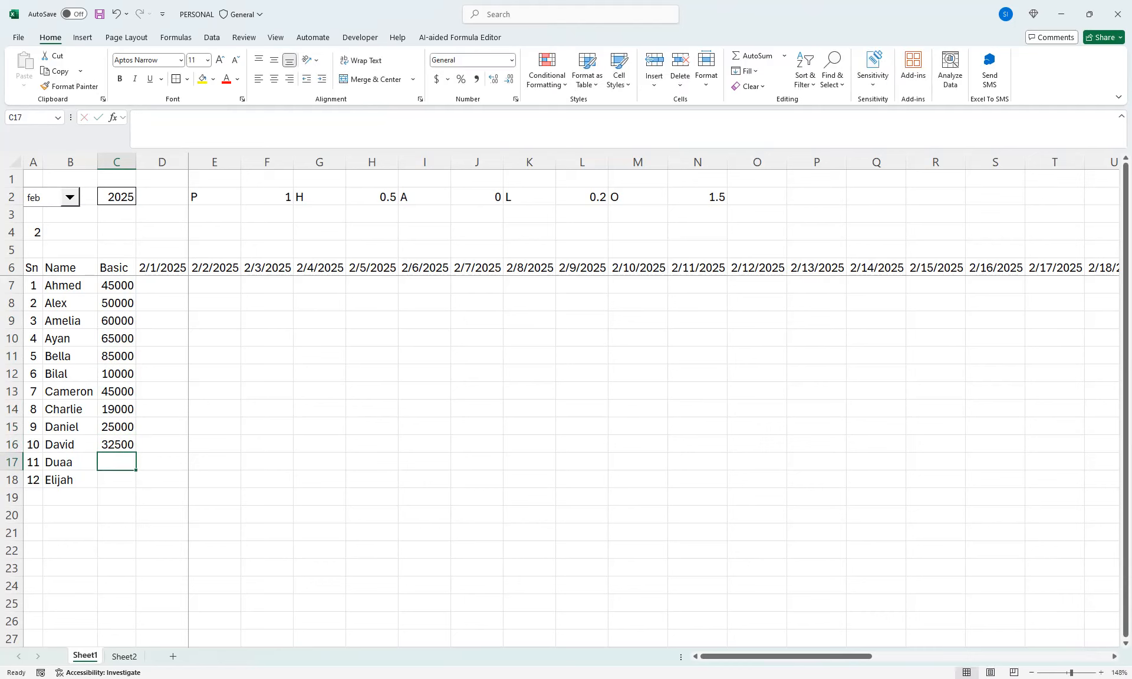
{"action": "type", "text": "60000"}
{"action": "key", "text": "Return"}
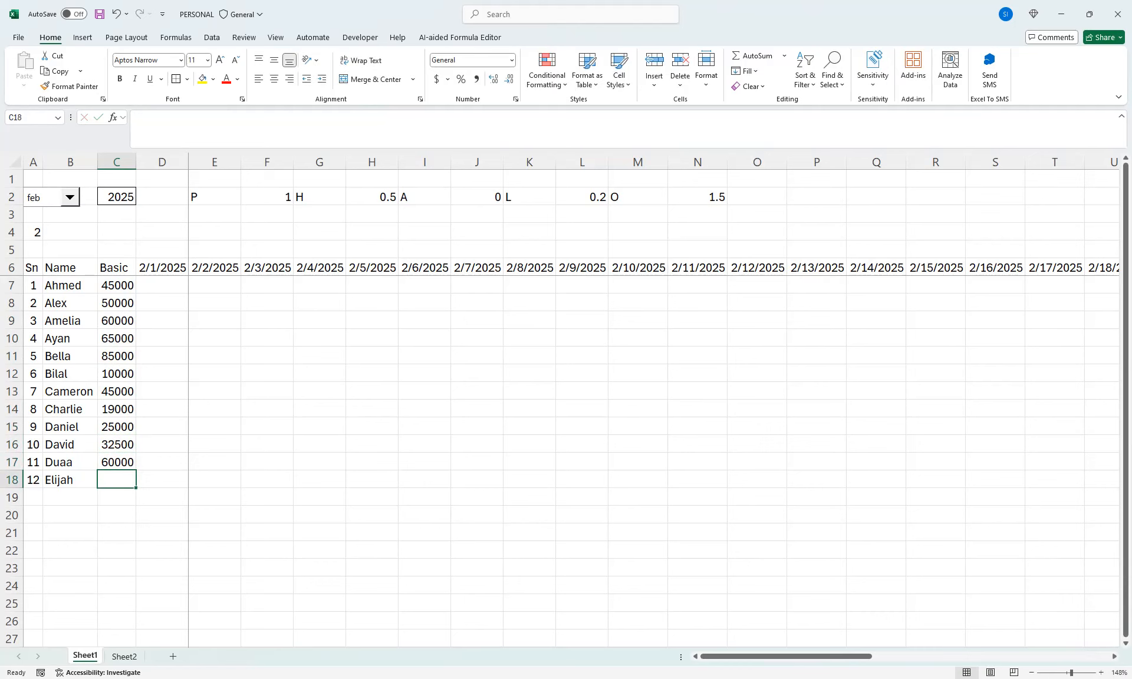
{"action": "type", "text": "45000"}
{"action": "key", "text": "Return"}
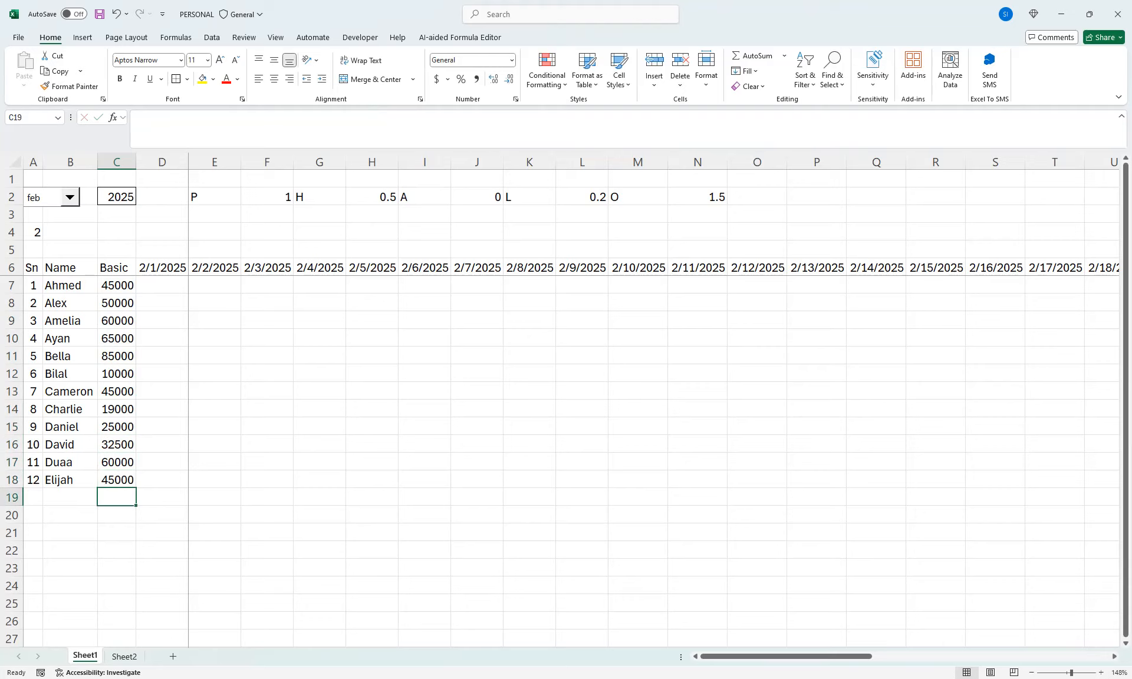
Apply the custom number format dd to the date header cells D6:AH6
{"action": "left_click_drag", "start_coordinate": [162, 269], "coordinate": [872, 270]}
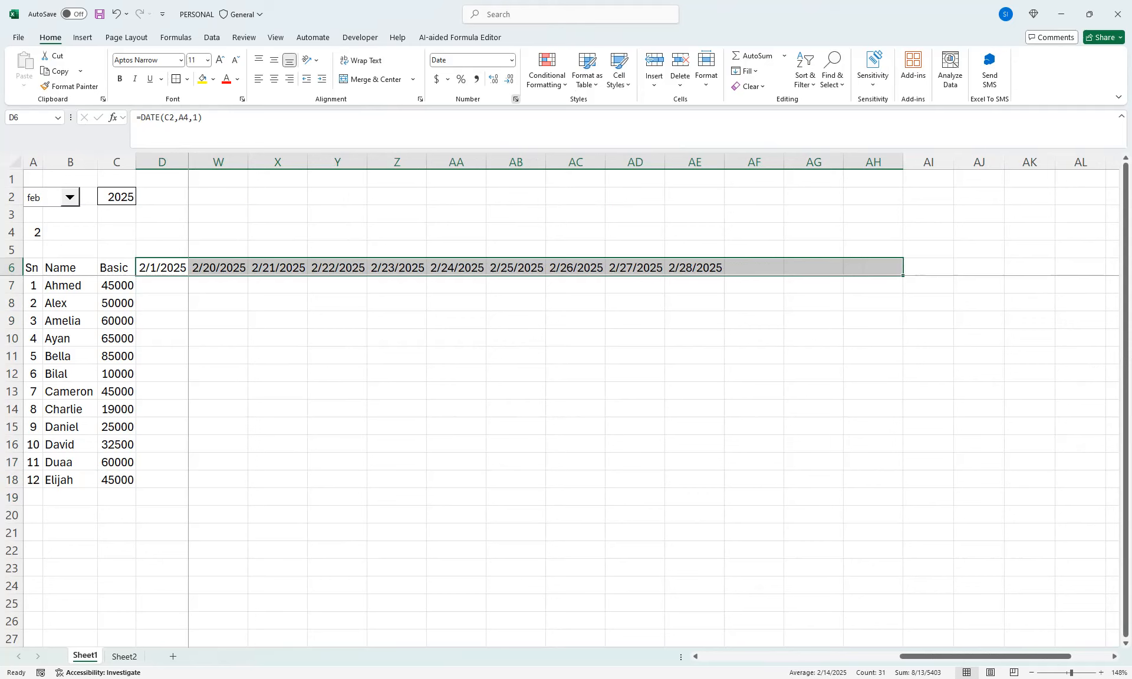
{"action": "left_click", "coordinate": [515, 99]}
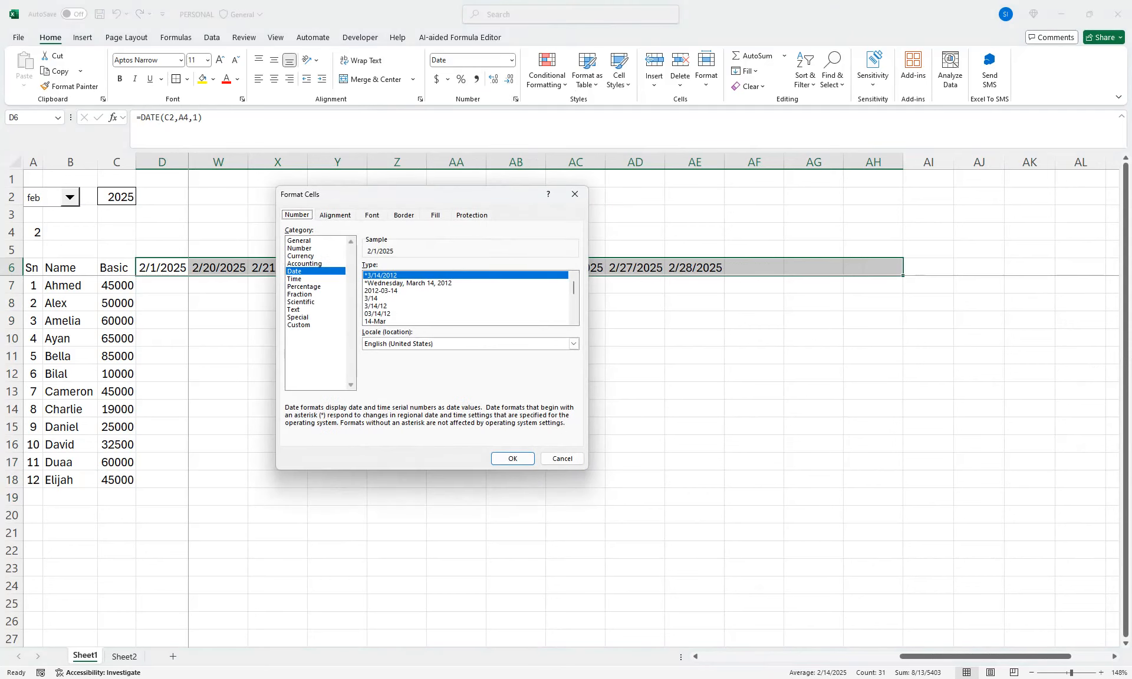
{"action": "left_click", "coordinate": [299, 318]}
{"action": "left_click", "coordinate": [299, 325]}
{"action": "double_click", "coordinate": [373, 276]}
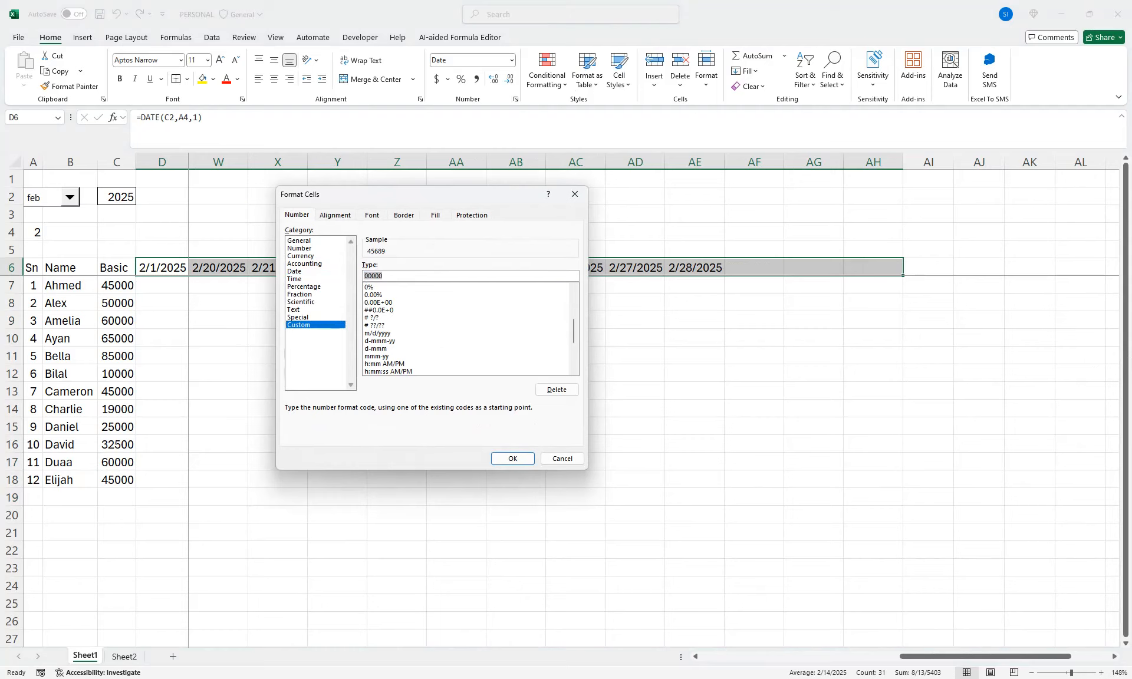
{"action": "type", "text": "dd"}
{"action": "left_click_drag", "start_coordinate": [413, 194], "coordinate": [419, 301]}
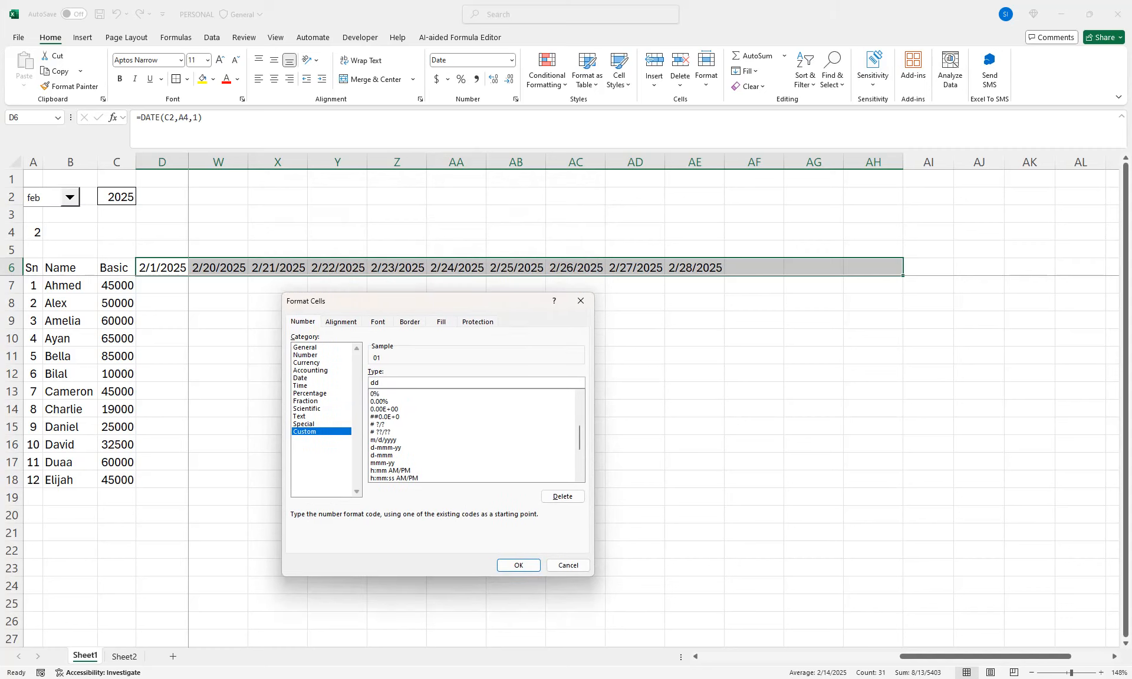
{"action": "left_click", "coordinate": [518, 565]}
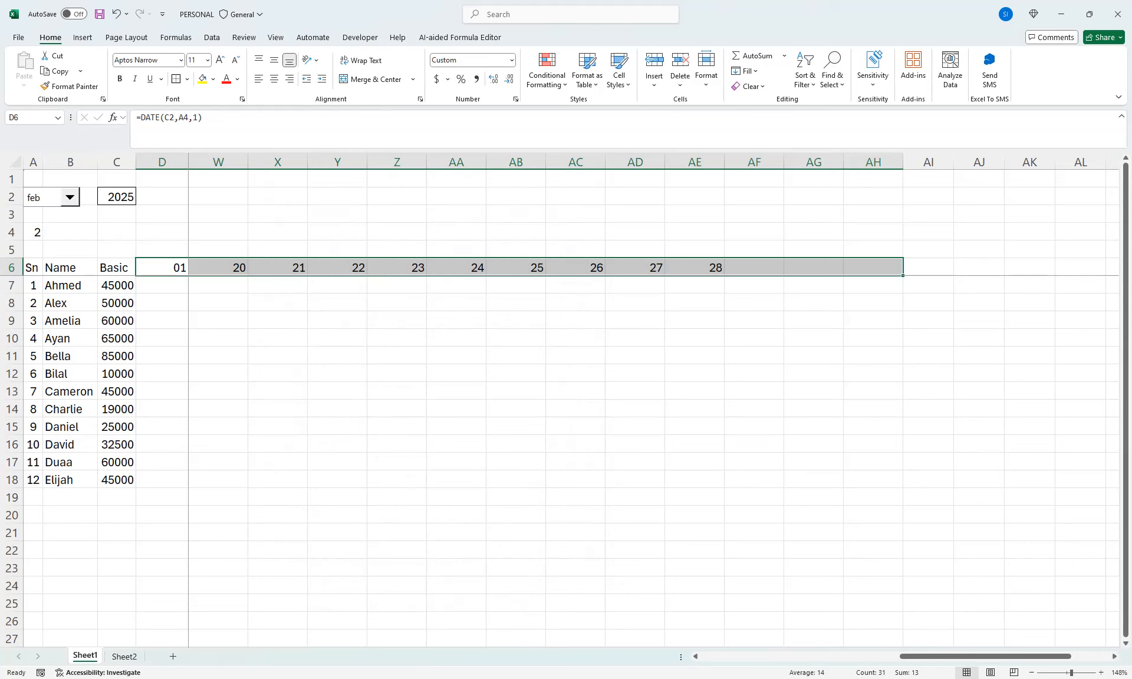
{"action": "left_click_drag", "start_coordinate": [985, 656], "coordinate": [783, 656]}
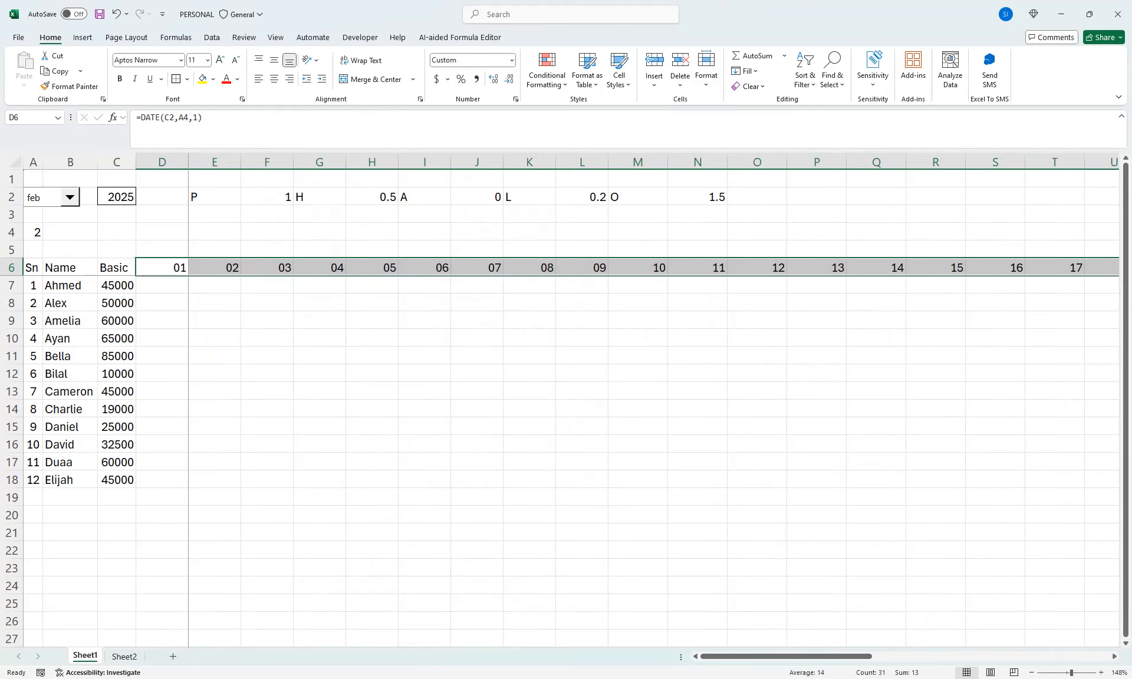
{"action": "key", "text": "ctrl+q"}
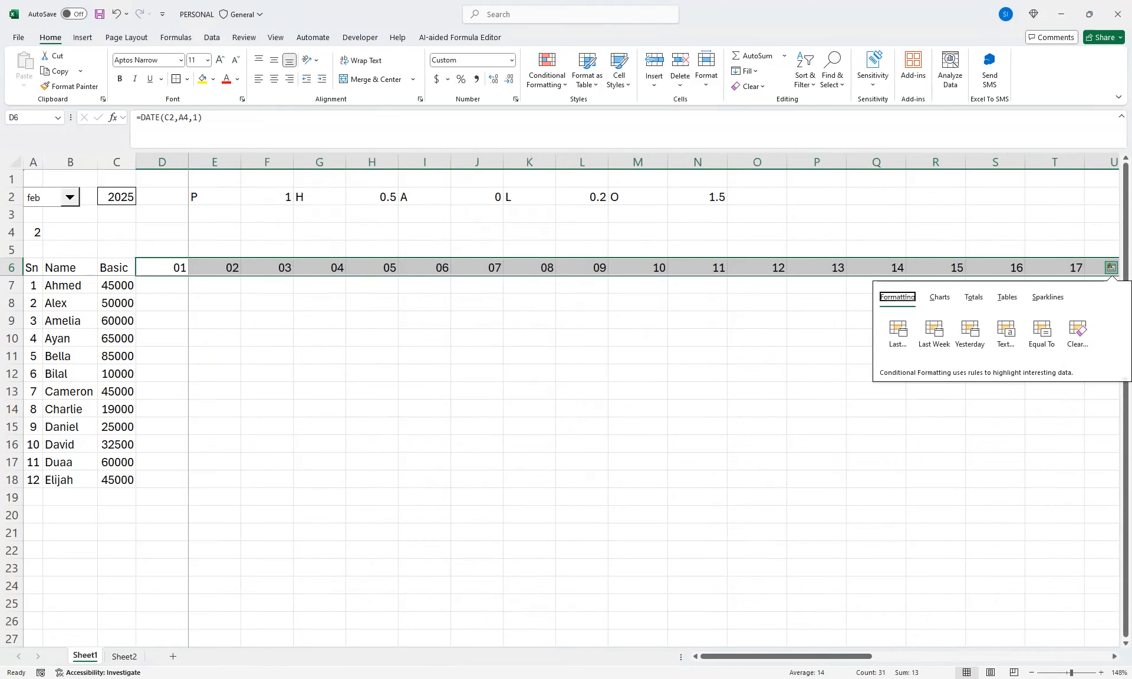
Enter the formula =TEXT(D6,"ddd") in D5 for the weekday name above the first date
{"action": "left_click", "coordinate": [162, 249]}
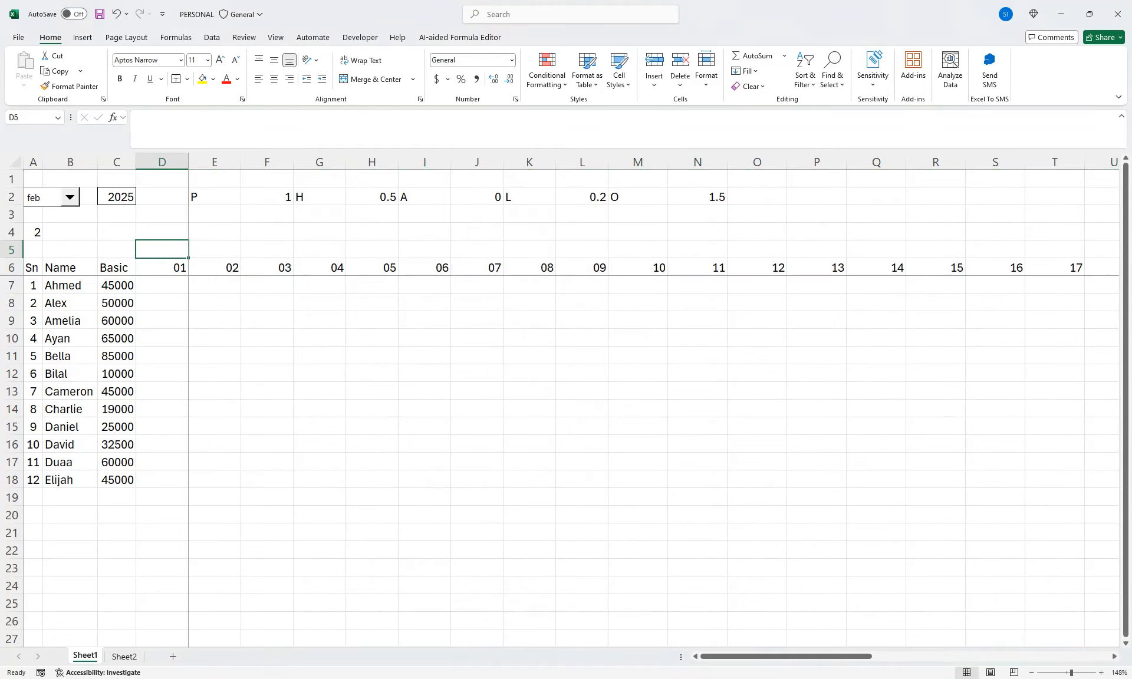
{"action": "type", "text": "=tex"}
{"action": "key", "text": "Tab"}
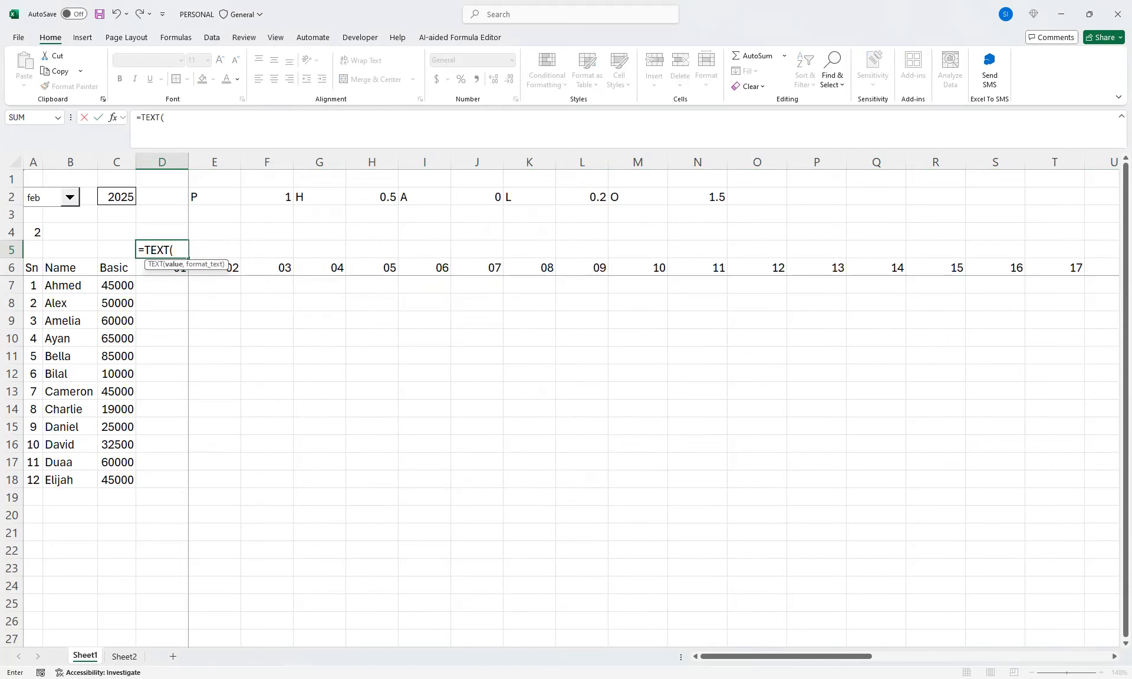
{"action": "key", "text": "Down"}
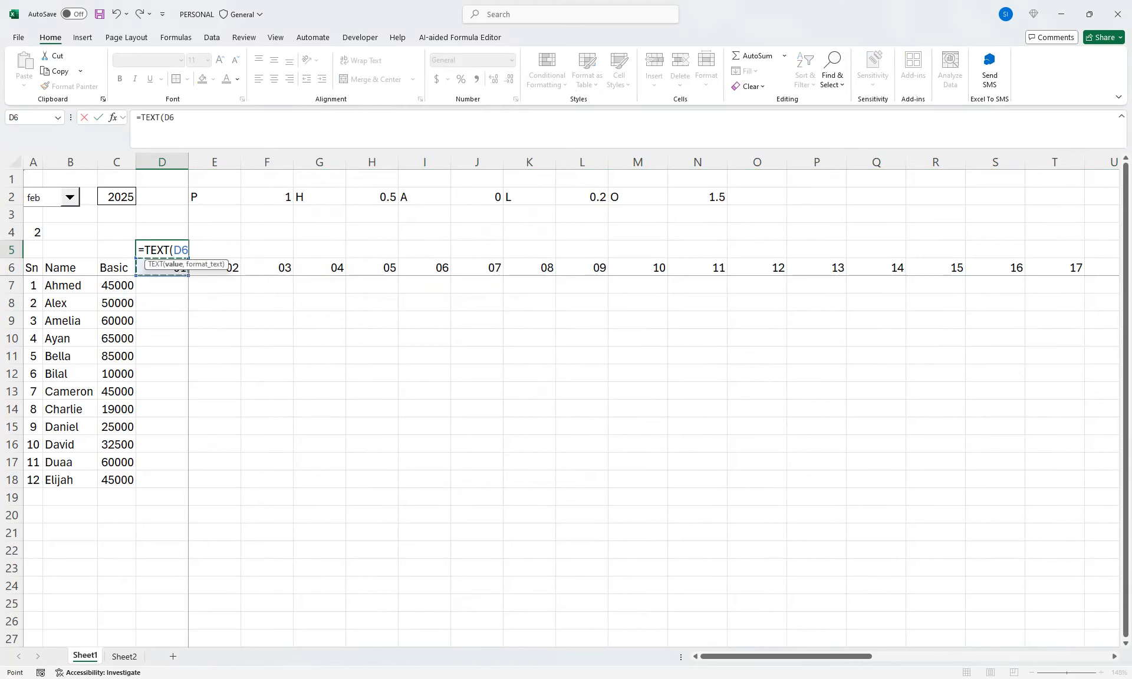
{"action": "type", "text": ",\"ss"}
{"action": "key", "text": "BackSpace"}
{"action": "key", "text": "BackSpace"}
{"action": "key", "text": "BackSpace"}
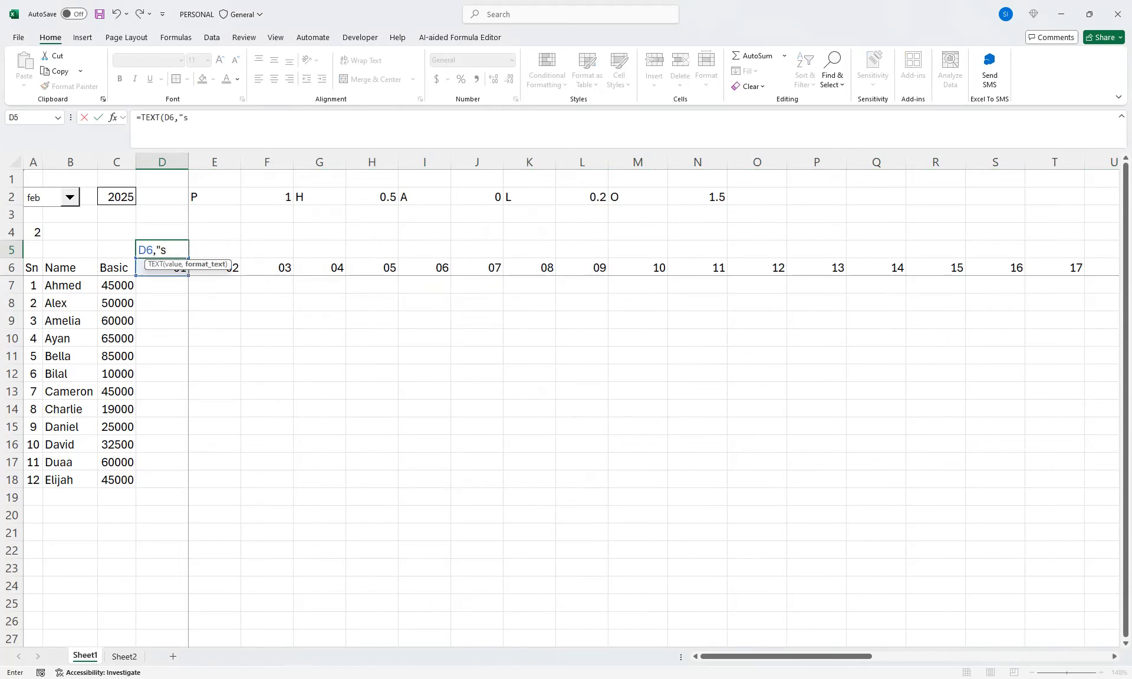
{"action": "type", "text": "\"dd"}
{"action": "key", "text": "BackSpace"}
{"action": "key", "text": "BackSpace"}
{"action": "key", "text": "BackSpace"}
{"action": "key", "text": "BackSpace"}
{"action": "type", "text": ",\"ddd\")"}
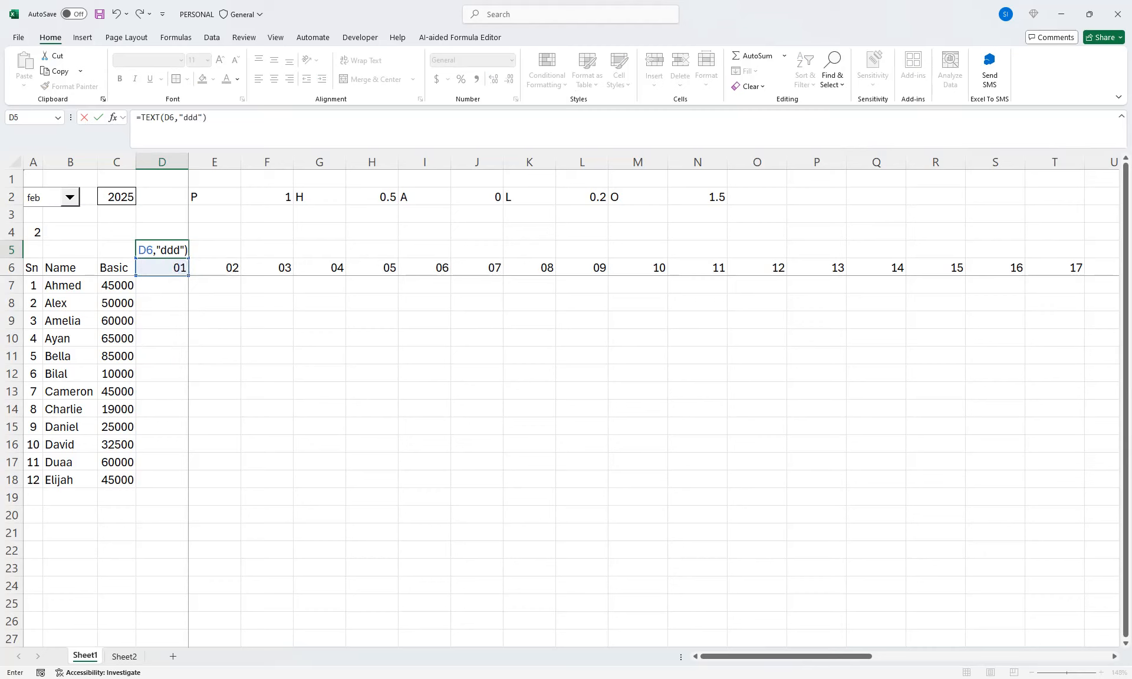
{"action": "key", "text": "Return"}
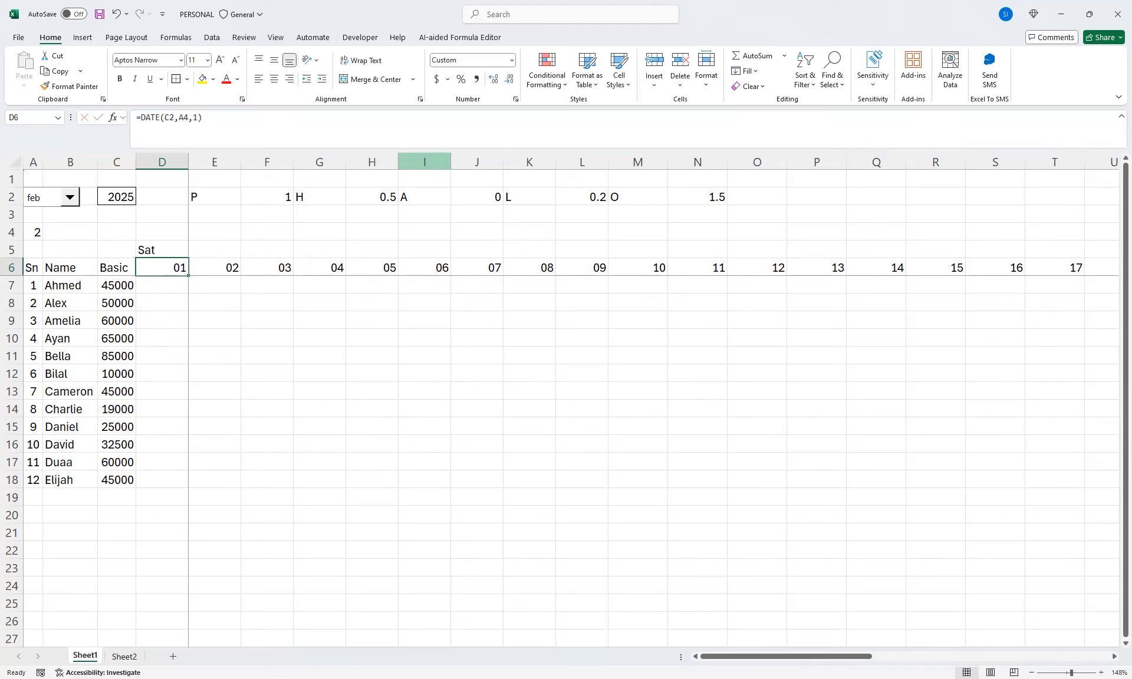
Fill the weekday formula from D5 across row 5 to AH5
{"action": "left_click", "coordinate": [162, 250]}
{"action": "left_click_drag", "start_coordinate": [189, 259], "coordinate": [1013, 253]}
{"action": "left_click_drag", "start_coordinate": [1017, 303], "coordinate": [996, 303]}
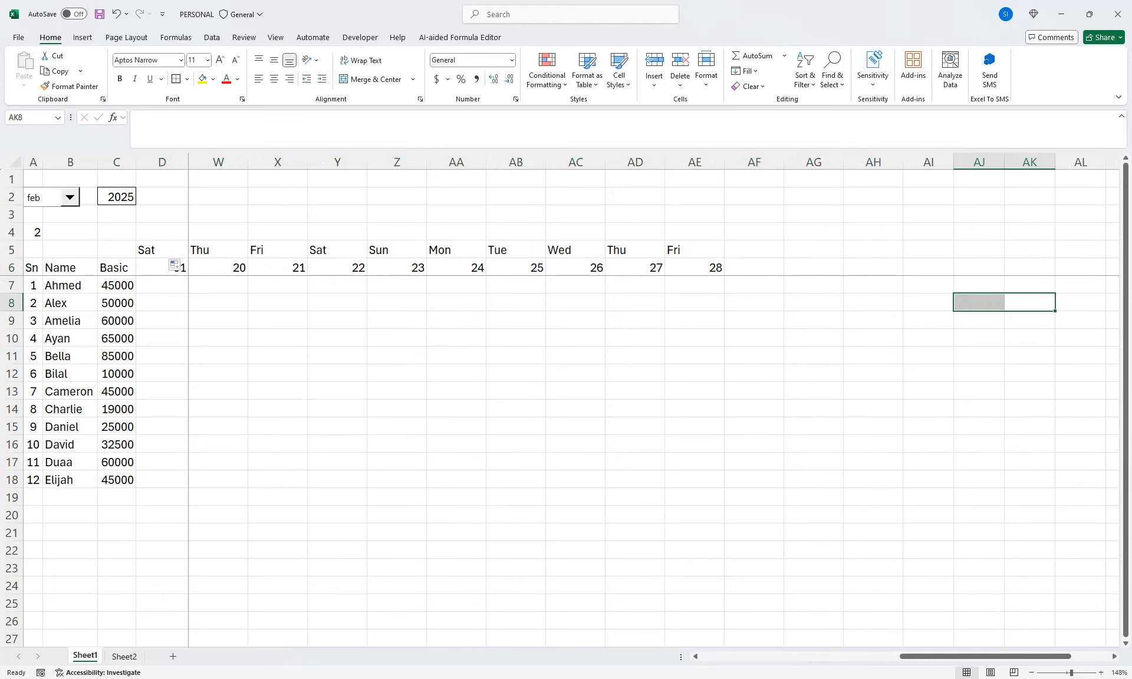
{"action": "left_click", "coordinate": [694, 250]}
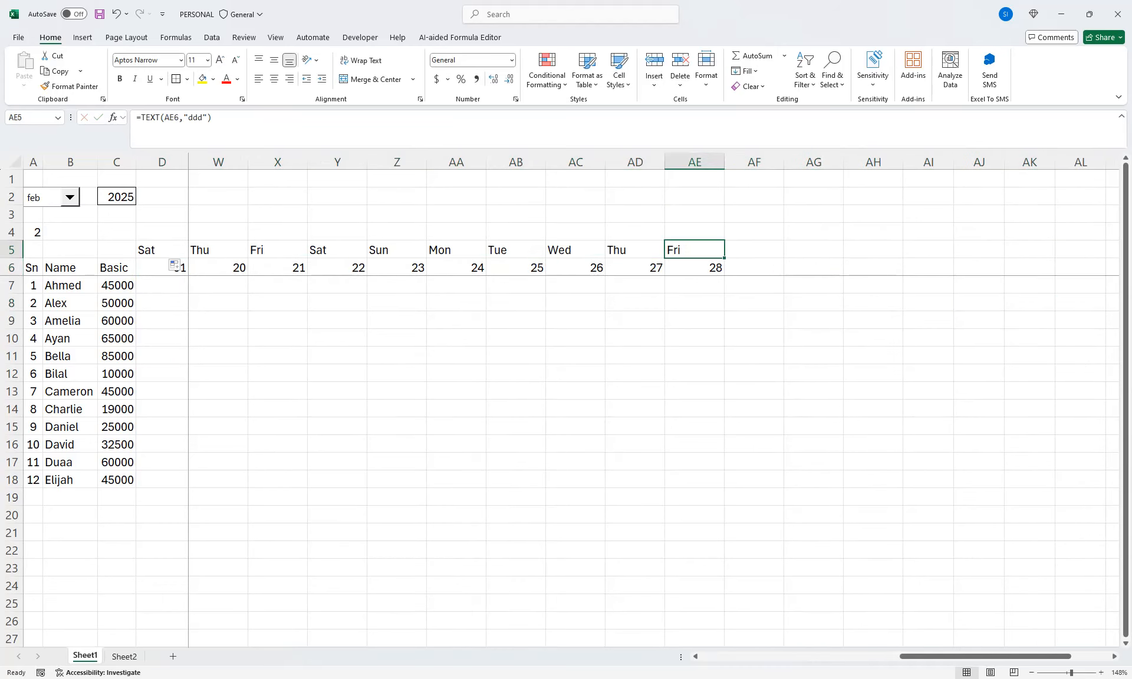
{"action": "left_click_drag", "start_coordinate": [1032, 656], "coordinate": [908, 656]}
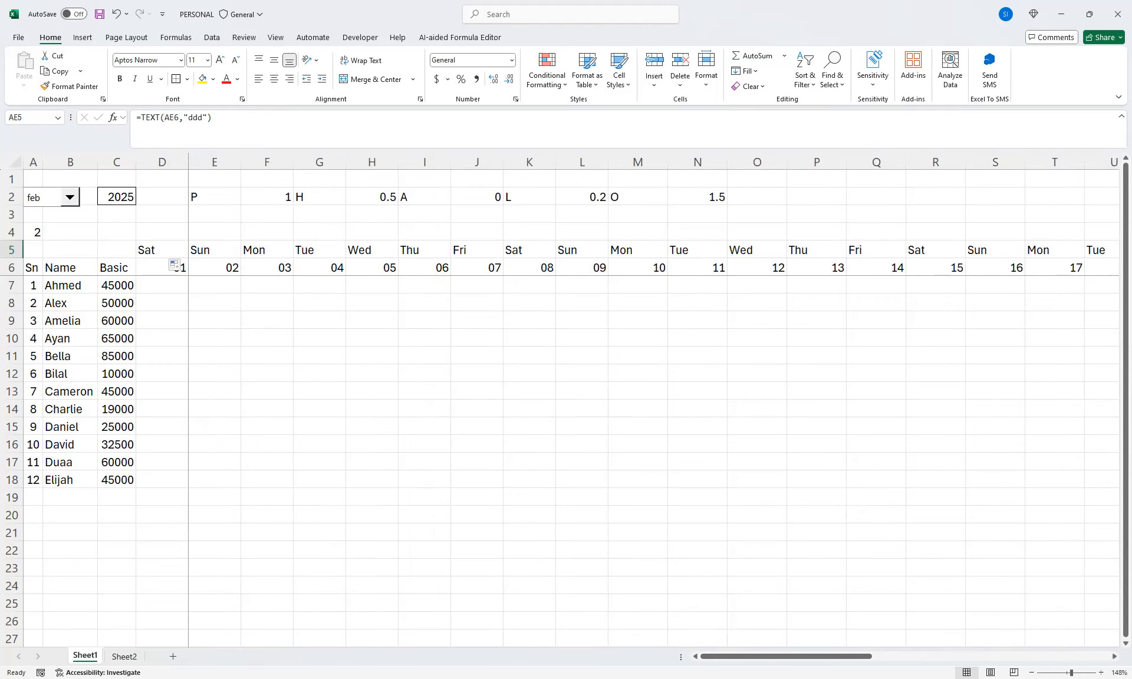
Check the weekday formulas at both ends of row 5 and set the month selector to mar
{"action": "left_click", "coordinate": [162, 250]}
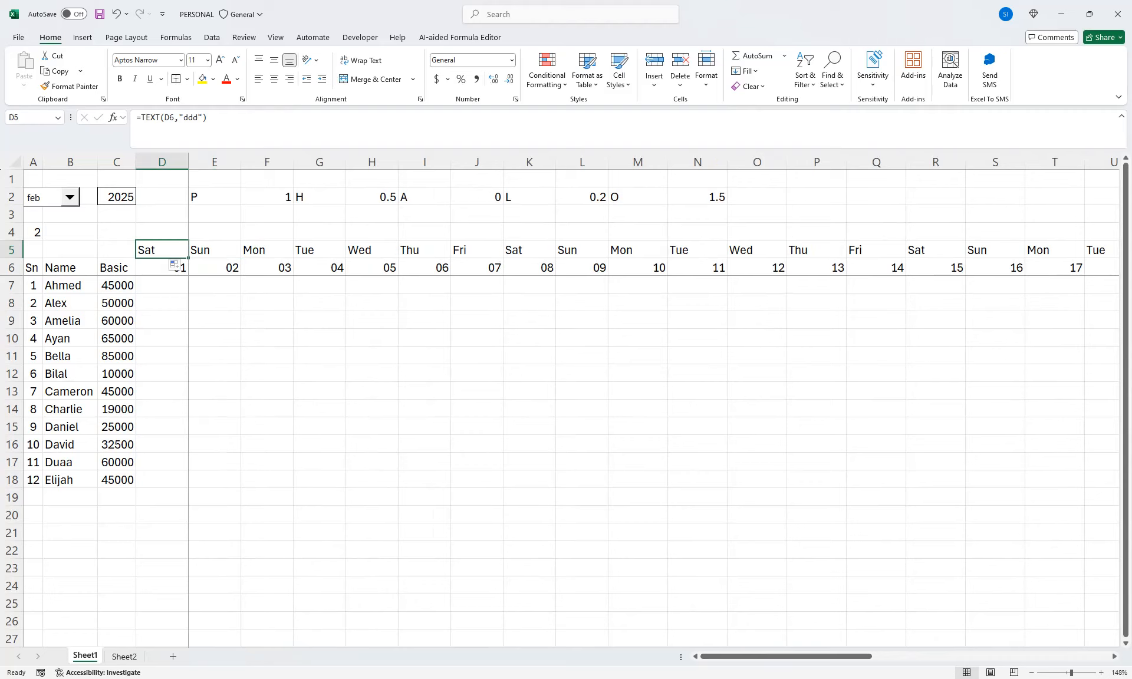
{"action": "left_click_drag", "start_coordinate": [638, 551], "coordinate": [1117, 515]}
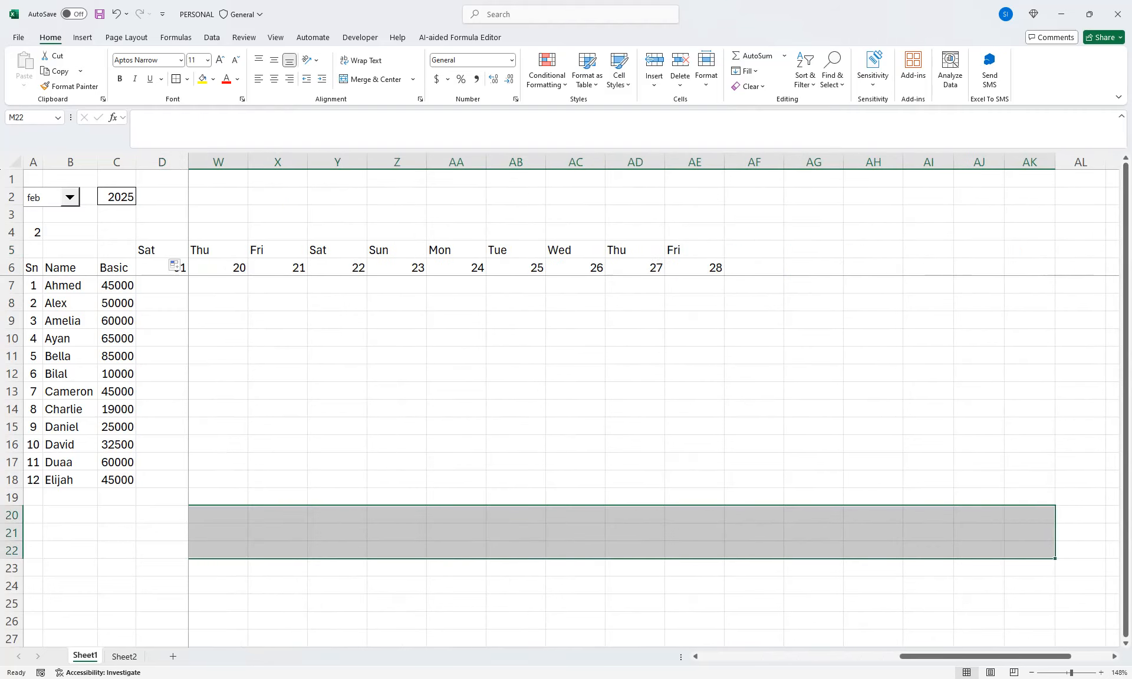
{"action": "left_click", "coordinate": [814, 250]}
{"action": "left_click", "coordinate": [873, 250]}
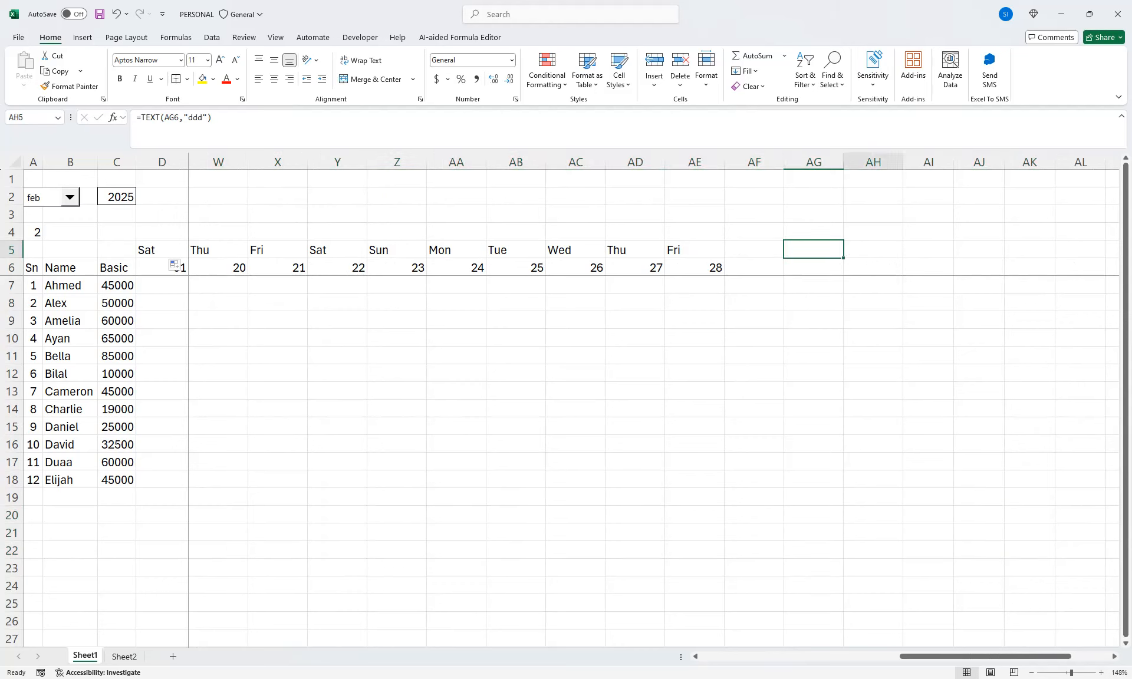
{"action": "left_click", "coordinate": [70, 198]}
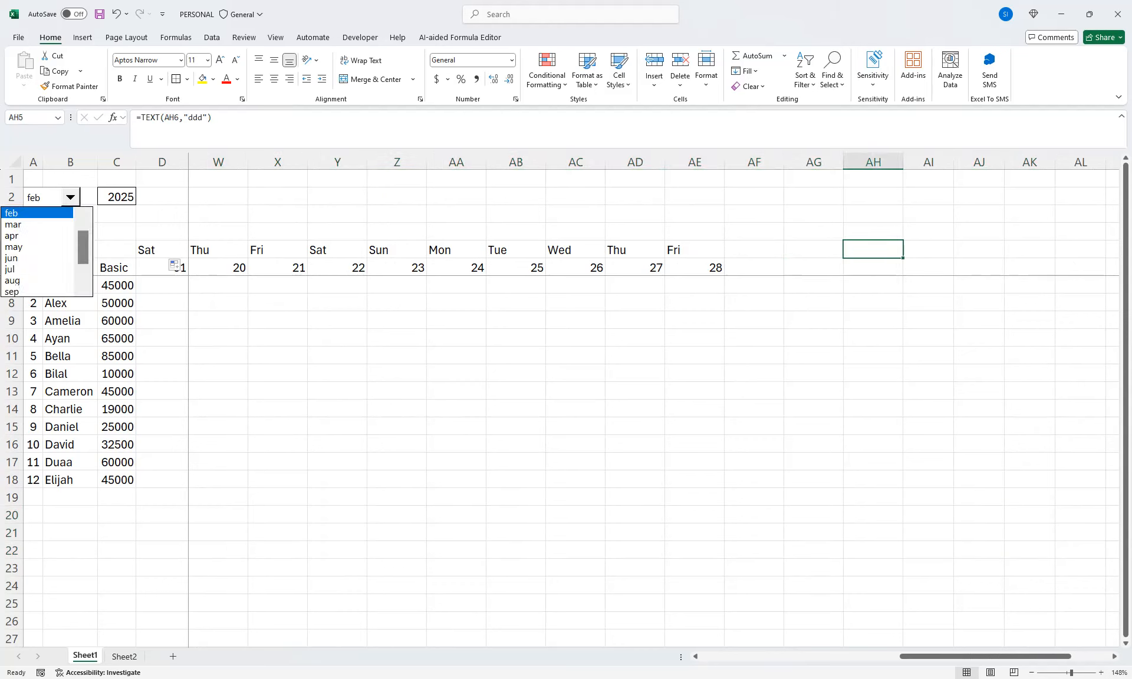
{"action": "left_click", "coordinate": [37, 224]}
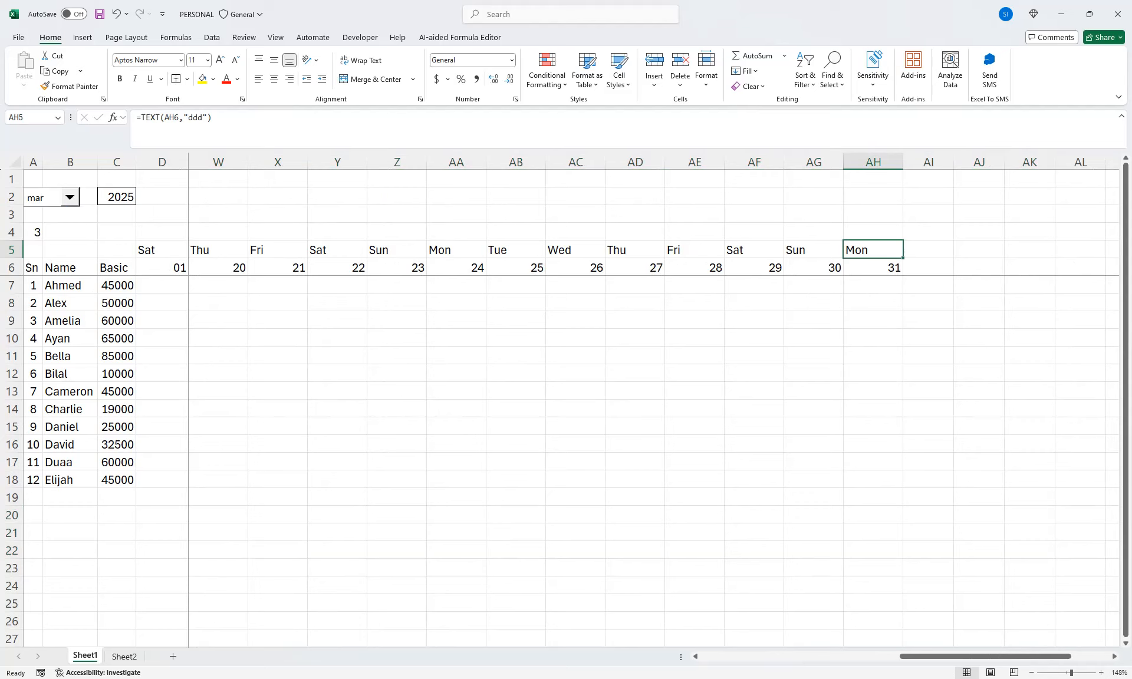
{"action": "left_click_drag", "start_coordinate": [911, 656], "coordinate": [712, 656]}
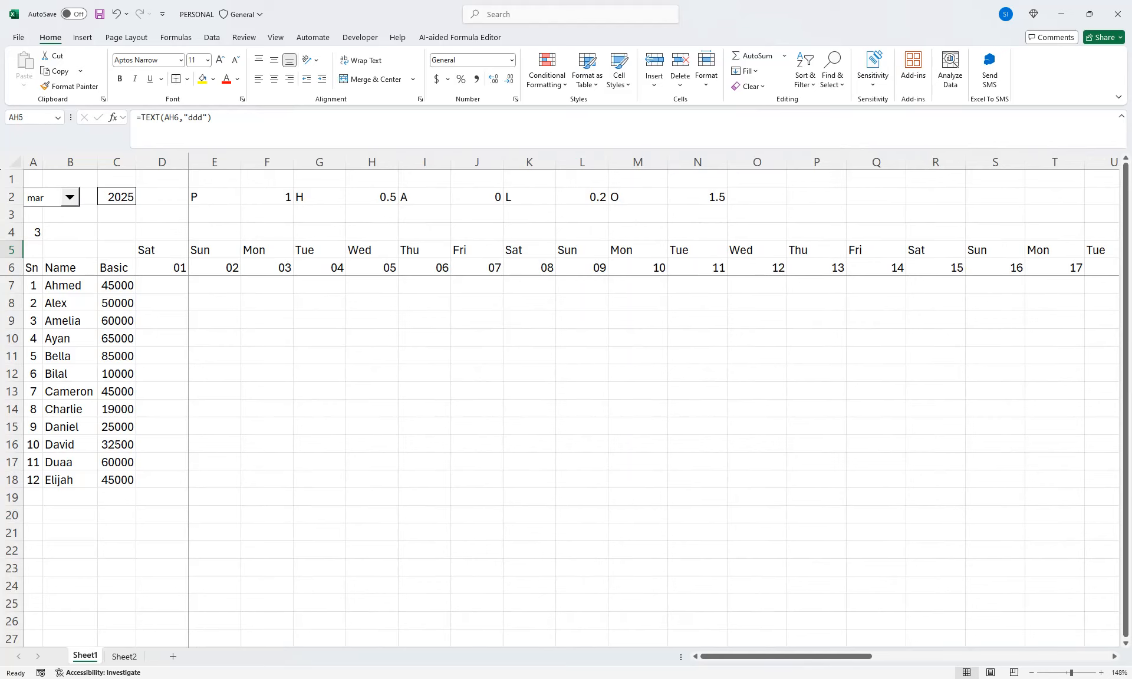
Hide the month number in A4 by setting its font color to white
{"action": "left_click", "coordinate": [33, 232]}
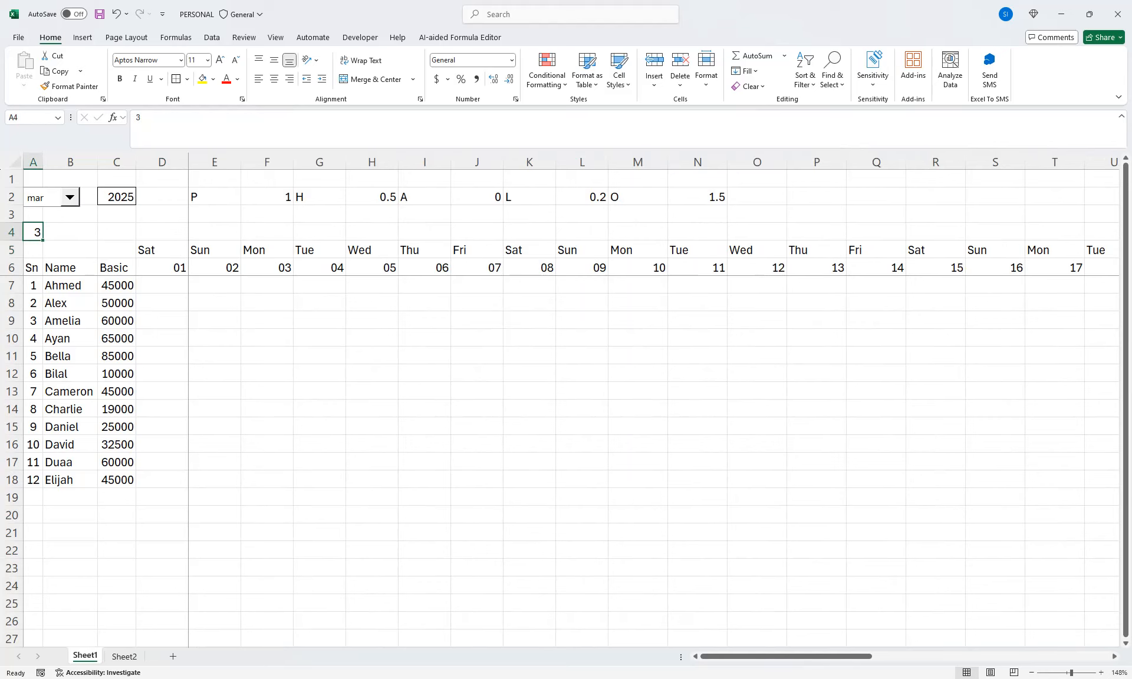
{"action": "left_click", "coordinate": [237, 79]}
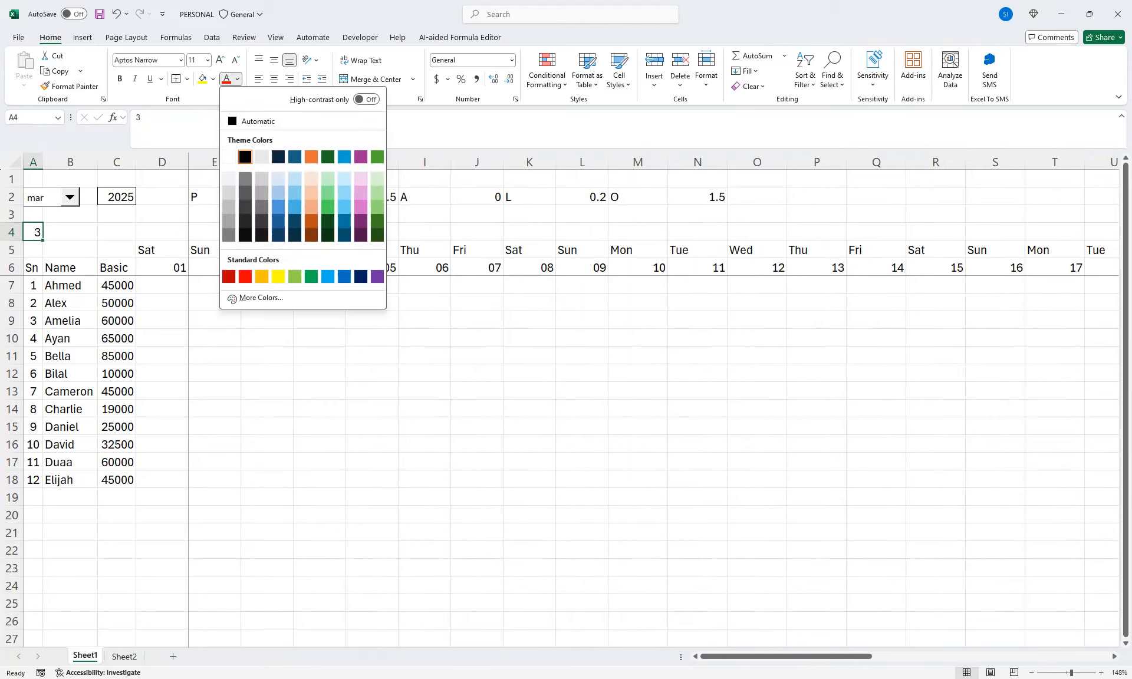
{"action": "left_click", "coordinate": [230, 154]}
{"action": "left_click", "coordinate": [215, 268]}
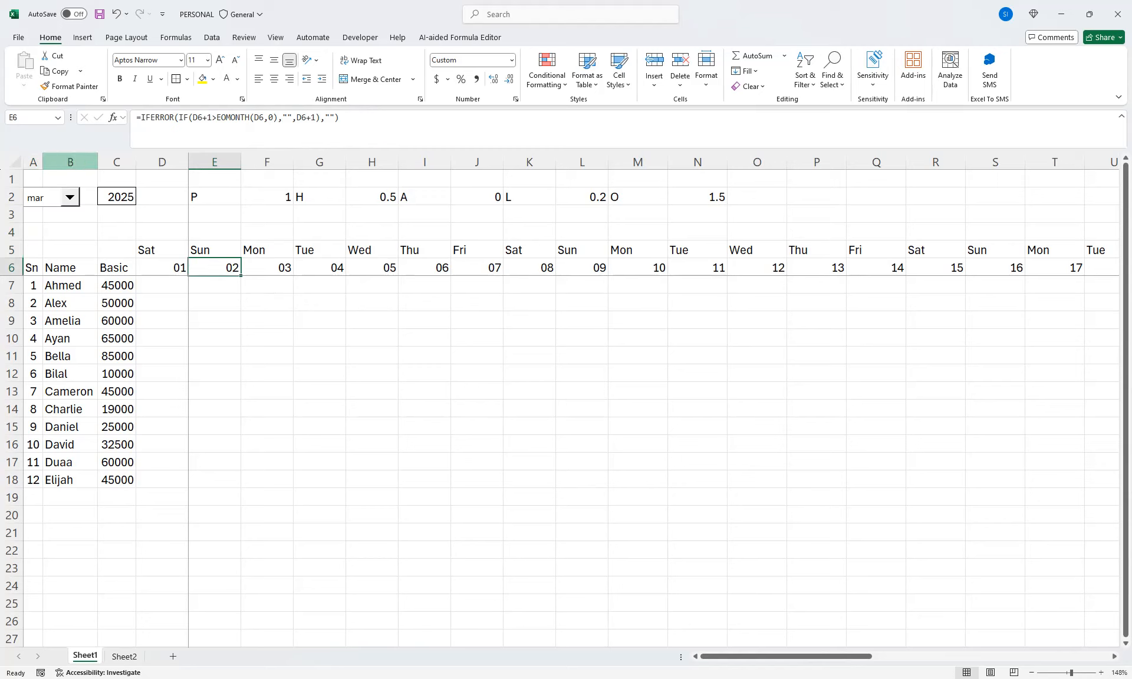
Autofit the width of every column in the sheet to its contents
{"action": "left_click", "coordinate": [15, 161]}
{"action": "double_click", "coordinate": [240, 162]}
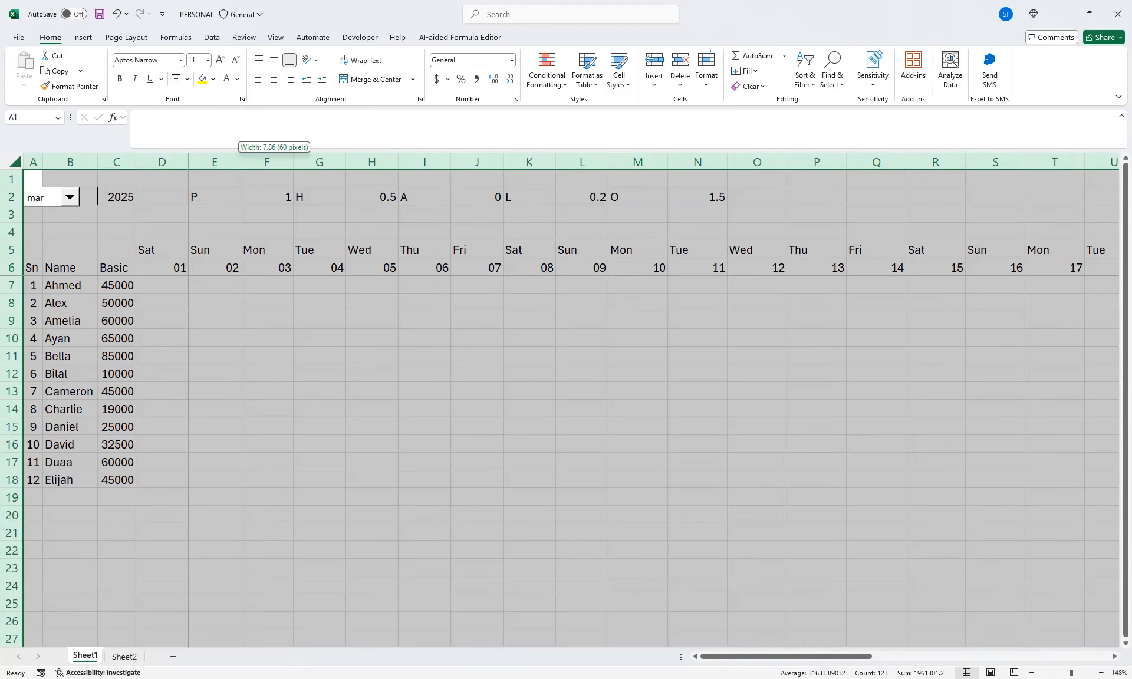
{"action": "left_click", "coordinate": [682, 268]}
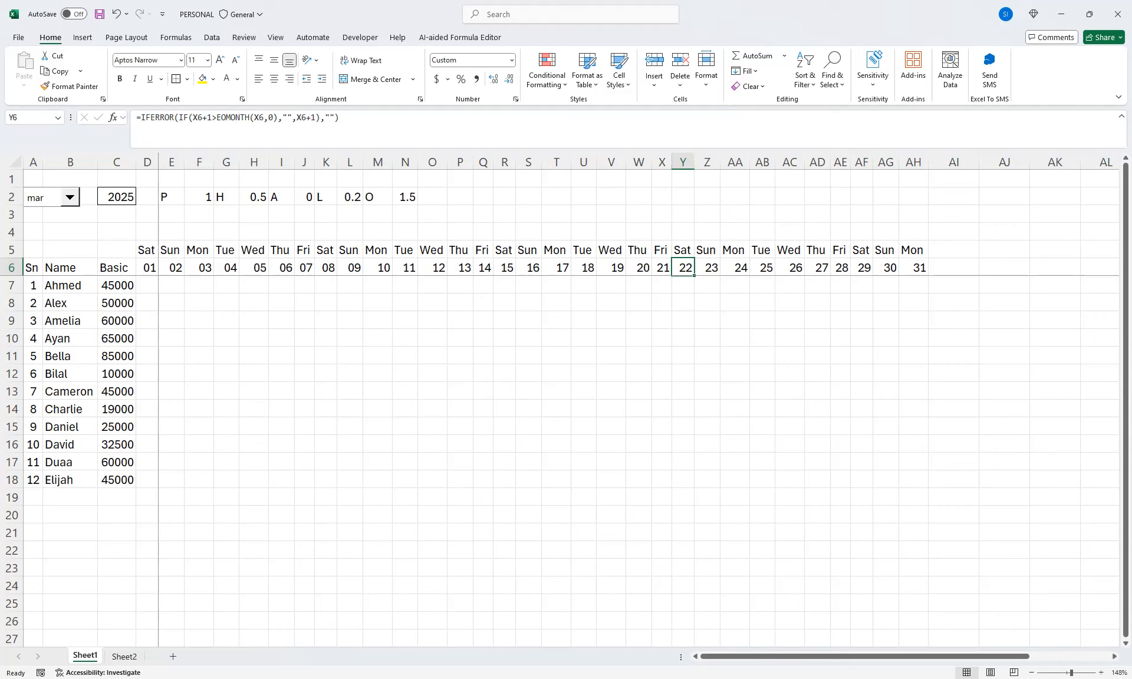
Create a formula-based conditional formatting rule for D7 with the condition =$D$5="Sat"
{"action": "left_click", "coordinate": [146, 286]}
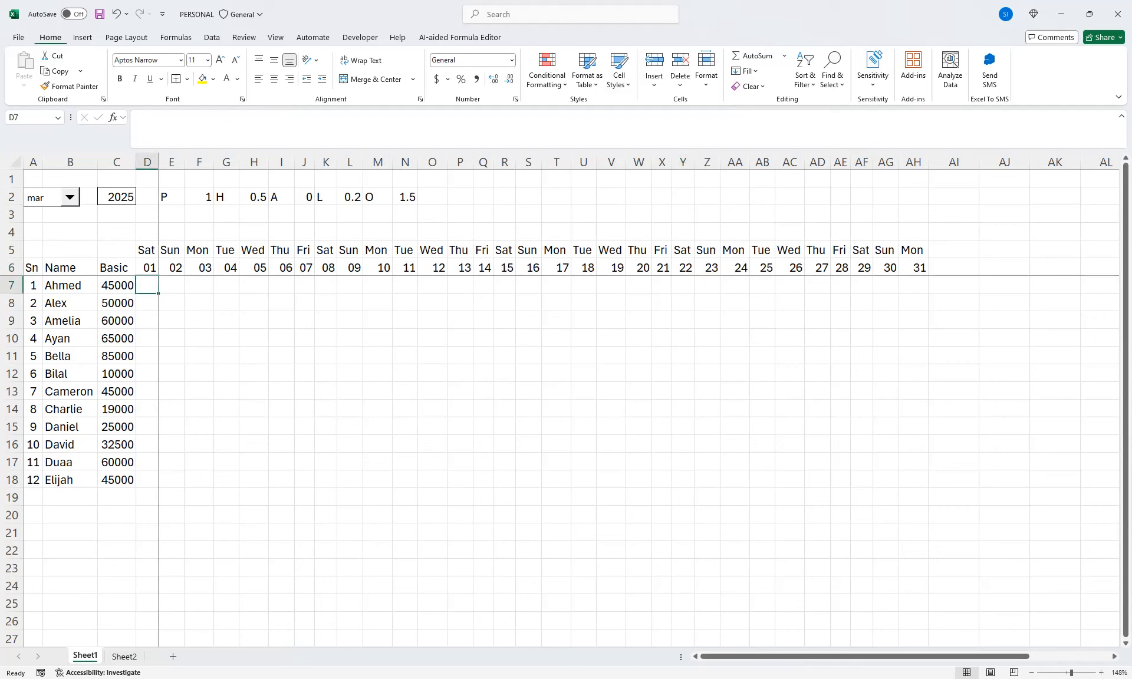
{"action": "left_click", "coordinate": [547, 71]}
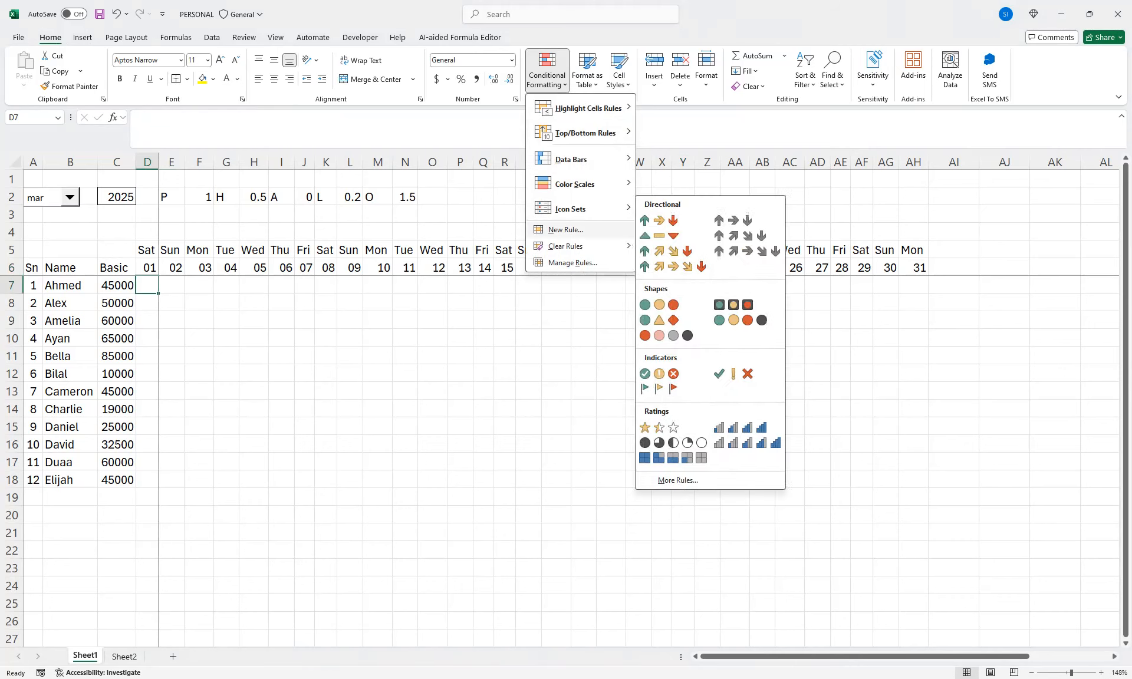
{"action": "left_click", "coordinate": [564, 230]}
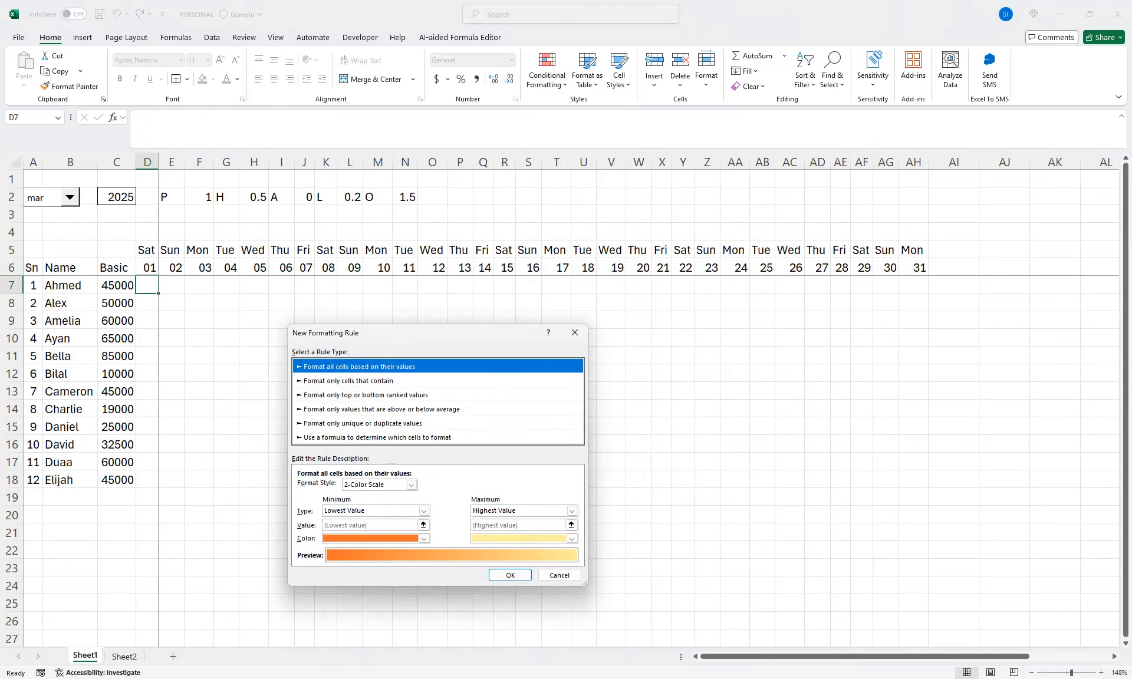
{"action": "left_click", "coordinate": [378, 438]}
{"action": "left_click", "coordinate": [431, 488]}
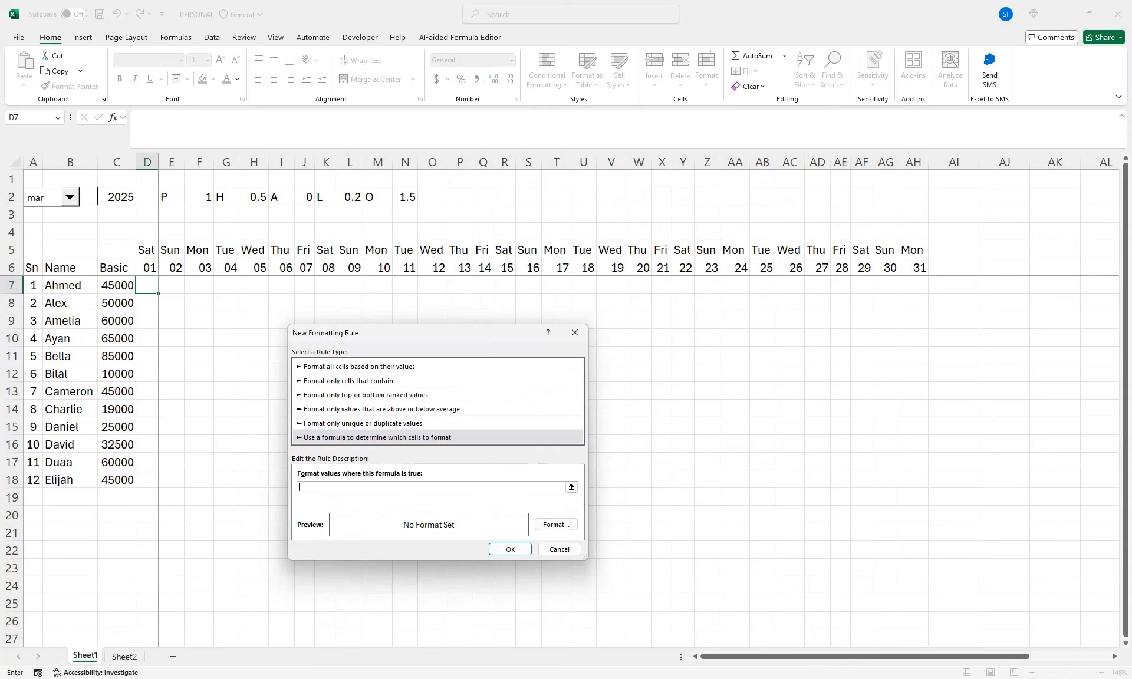
{"action": "left_click", "coordinate": [147, 250]}
{"action": "type", "text": "=\"Sat"}
Give the Saturday rule a light green fill and a bold font
{"action": "left_click", "coordinate": [556, 524]}
{"action": "left_click", "coordinate": [399, 312]}
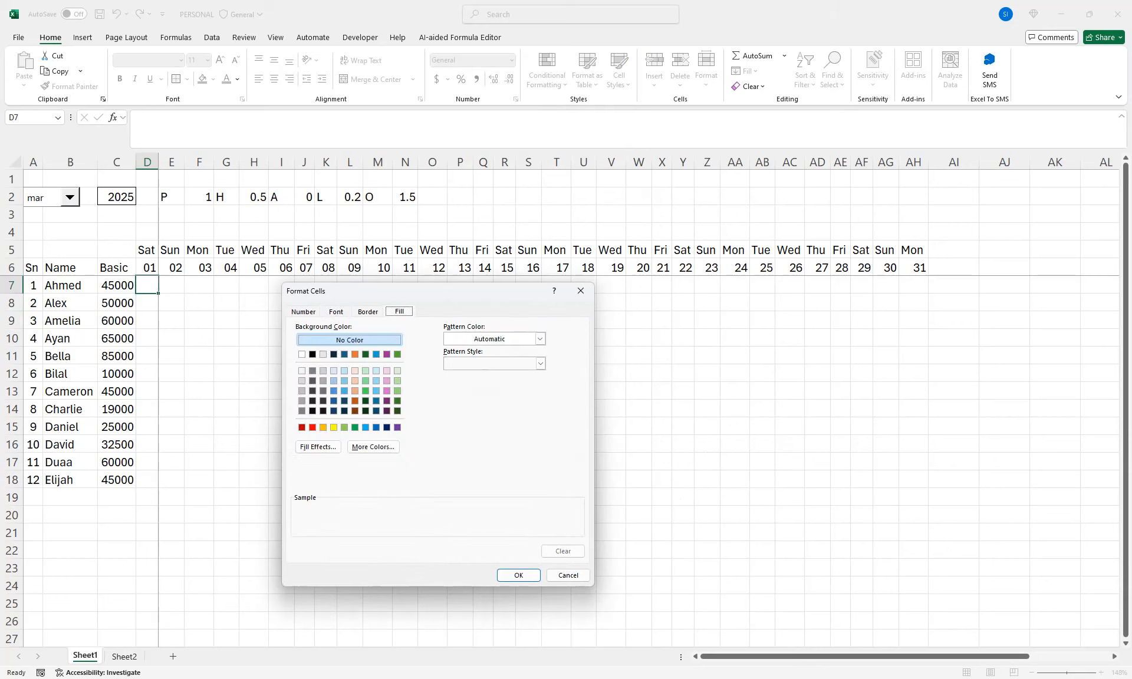
{"action": "left_click", "coordinate": [398, 380]}
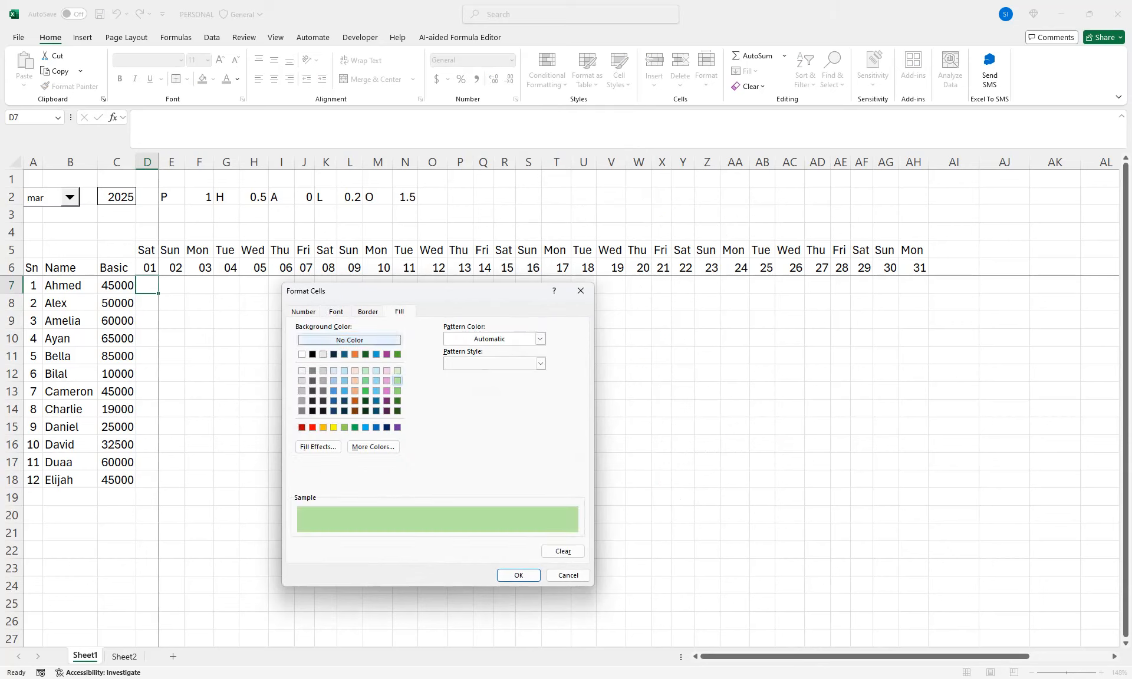
{"action": "left_click", "coordinate": [336, 312]}
{"action": "left_click", "coordinate": [462, 364]}
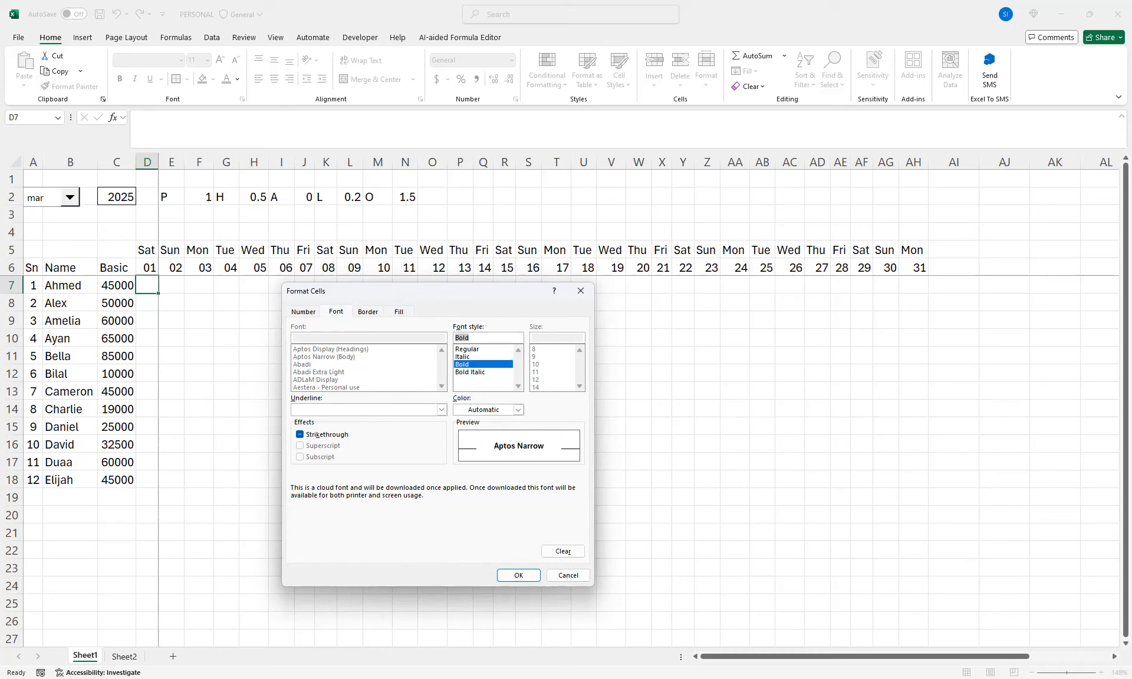
{"action": "left_click", "coordinate": [518, 410]}
{"action": "left_click", "coordinate": [492, 425]}
{"action": "left_click", "coordinate": [519, 575]}
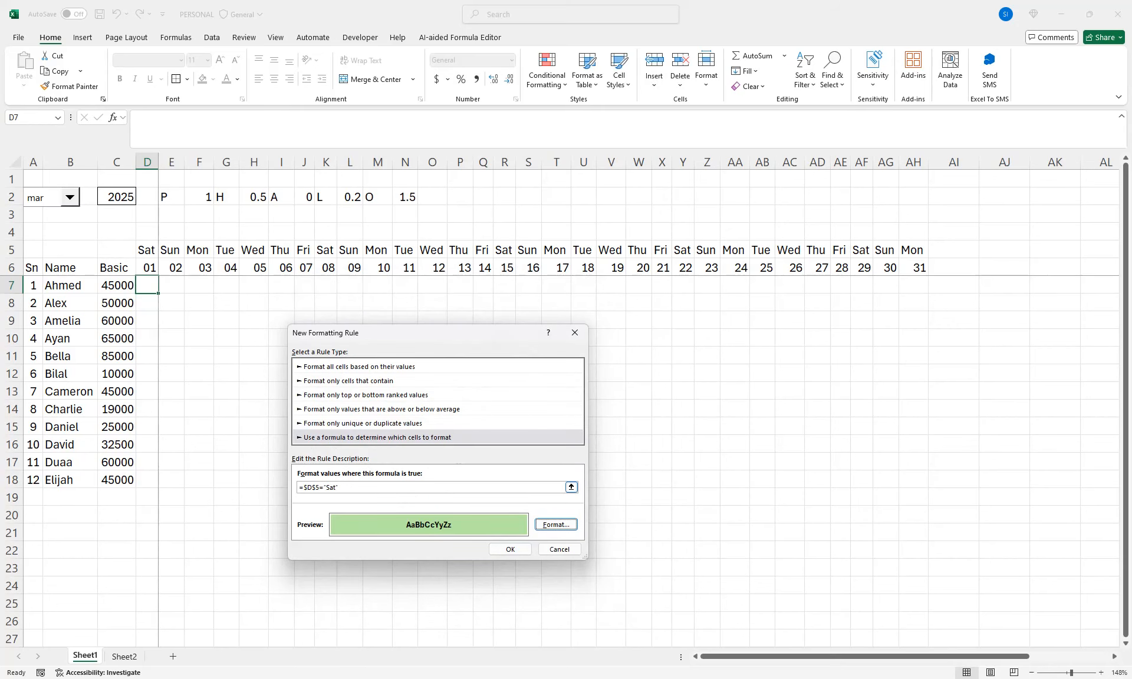
Make the rule's column reference relative so it reads =D$5="Sat", and apply it to D7
{"action": "left_click", "coordinate": [307, 487]}
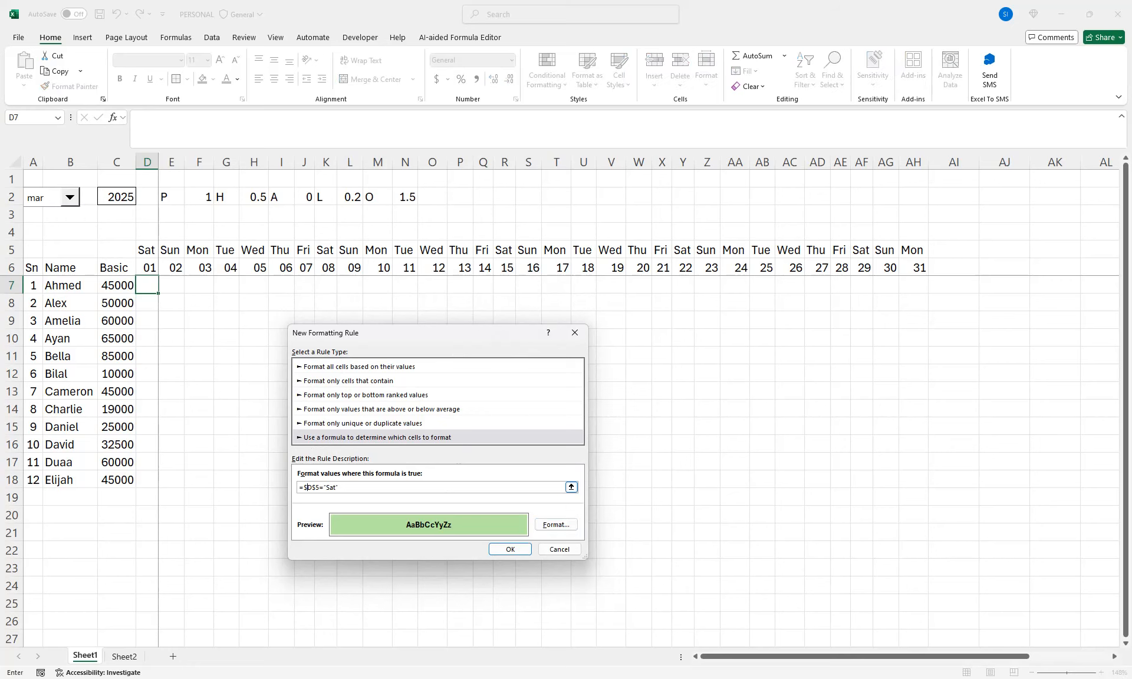
{"action": "key", "text": "BackSpace"}
{"action": "key", "text": "Return"}
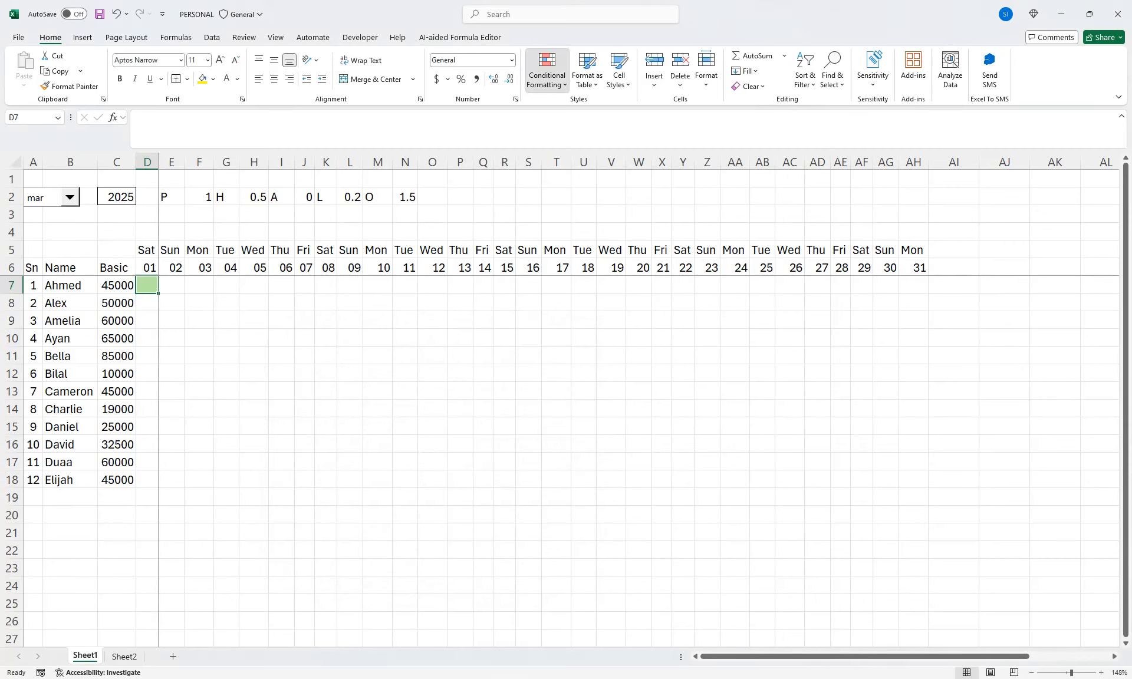
Edit D7's conditional formatting rule so its formula reads =D$5="Sun", and apply it
{"action": "left_click", "coordinate": [547, 70]}
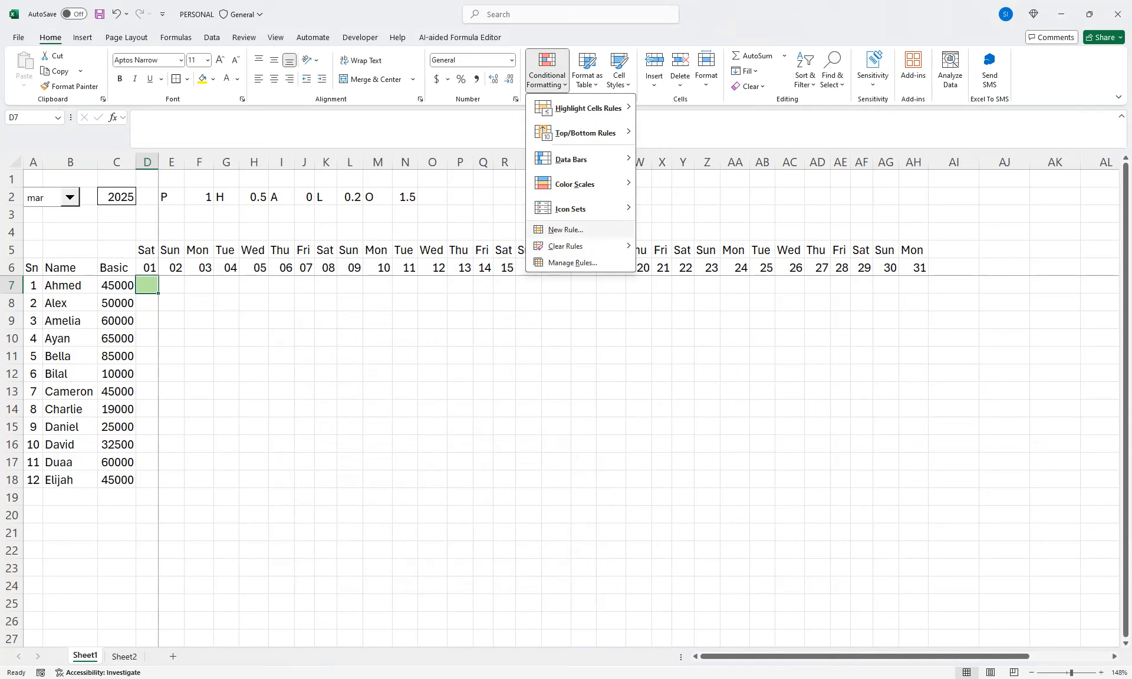
{"action": "left_click", "coordinate": [572, 262]}
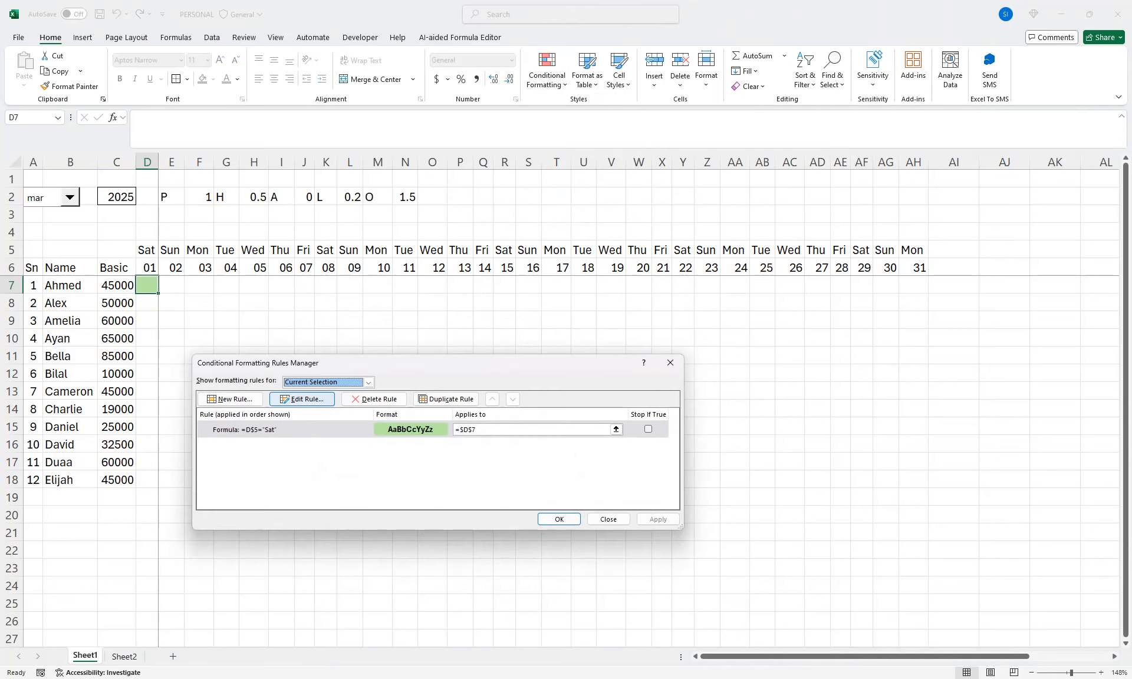
{"action": "left_click", "coordinate": [302, 399]}
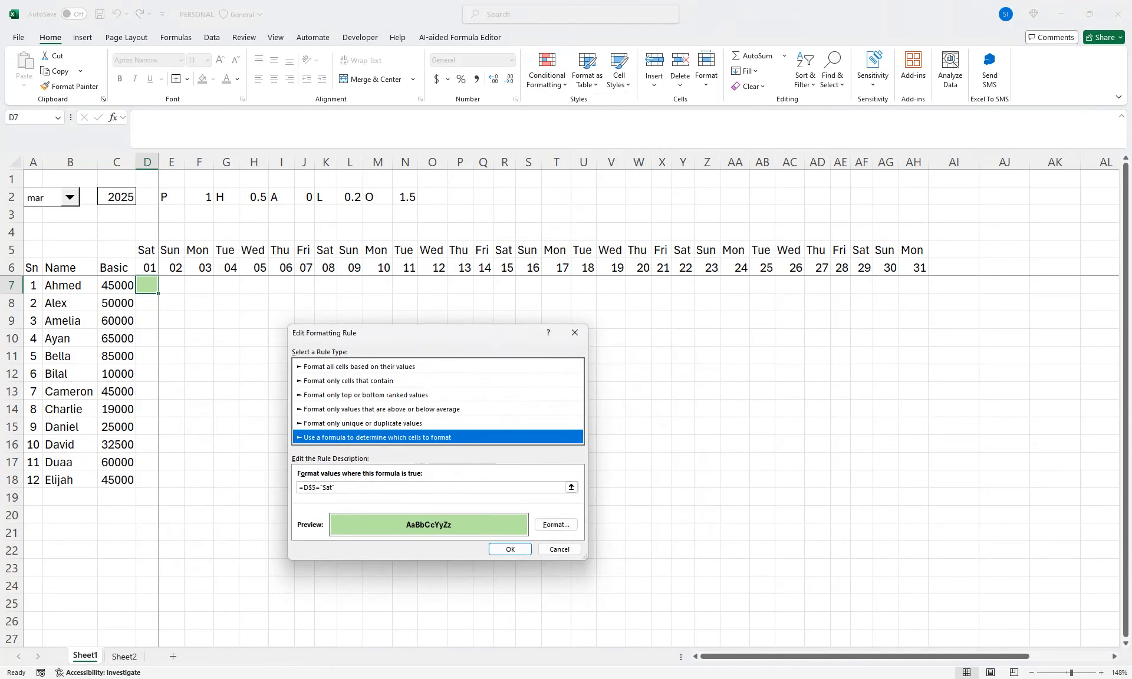
{"action": "left_click", "coordinate": [331, 487]}
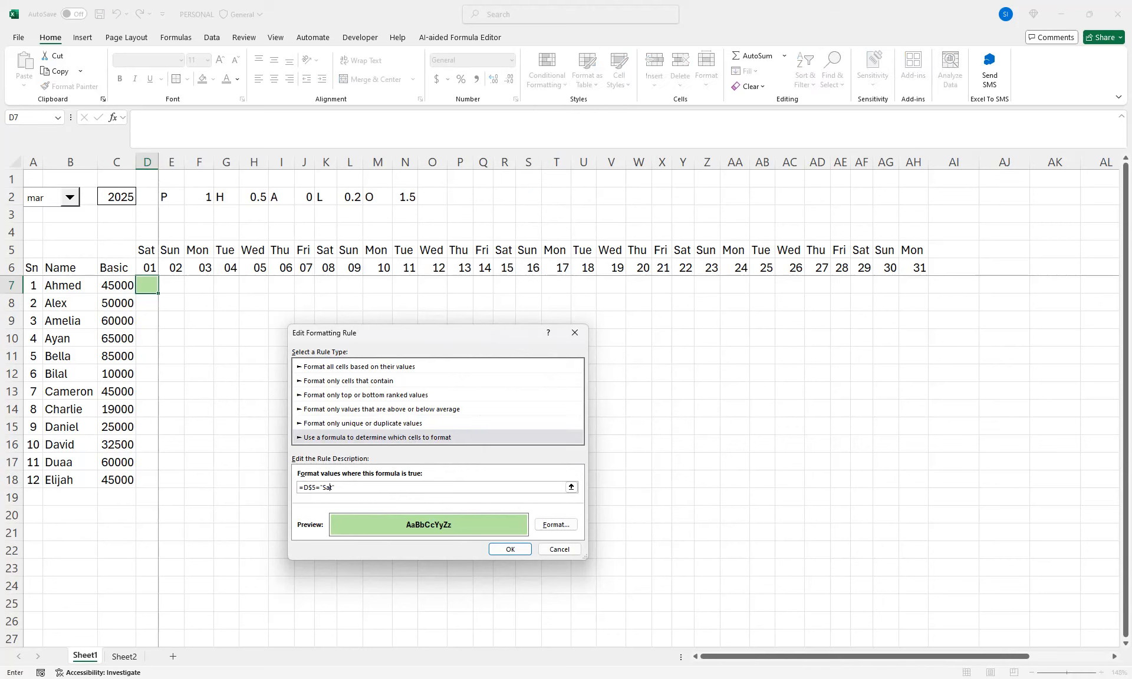
{"action": "key", "text": "BackSpace"}
{"action": "key", "text": "BackSpace"}
{"action": "type", "text": "t"}
{"action": "key", "text": "Return"}
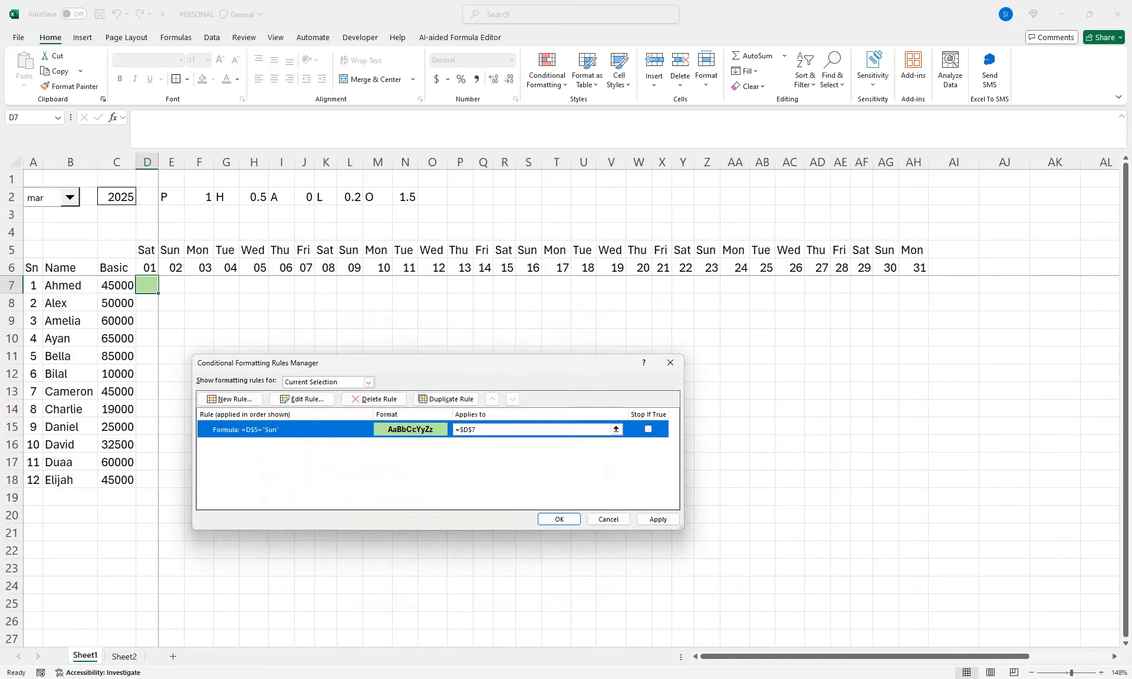
{"action": "left_click", "coordinate": [658, 520]}
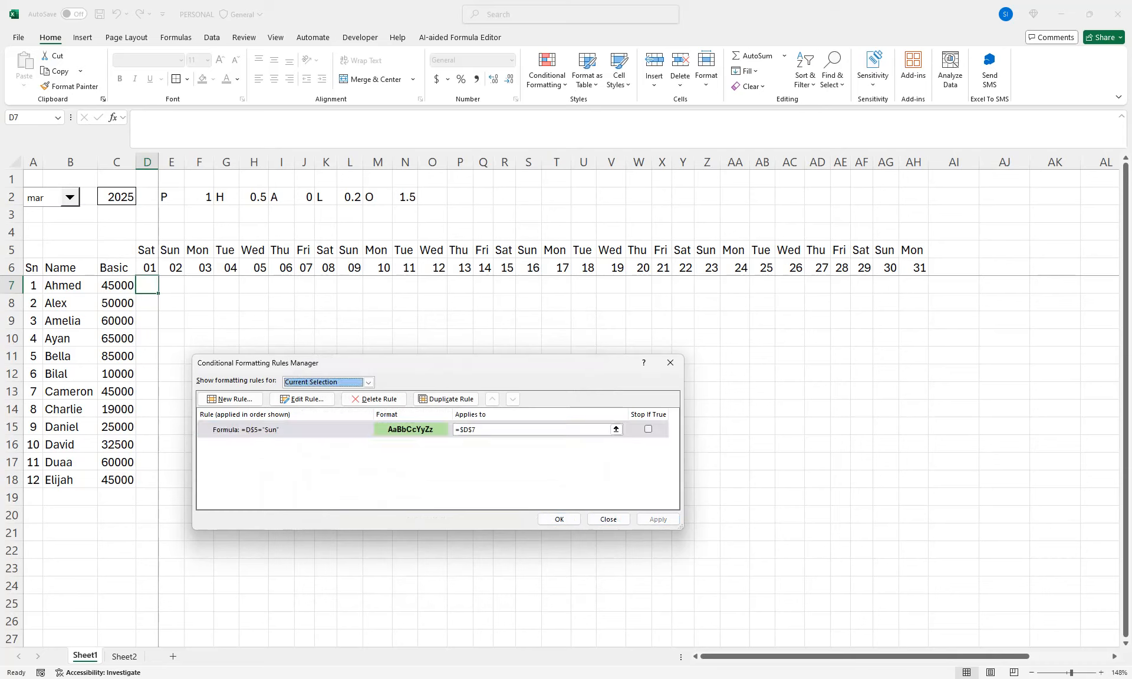
{"action": "key", "text": "Return"}
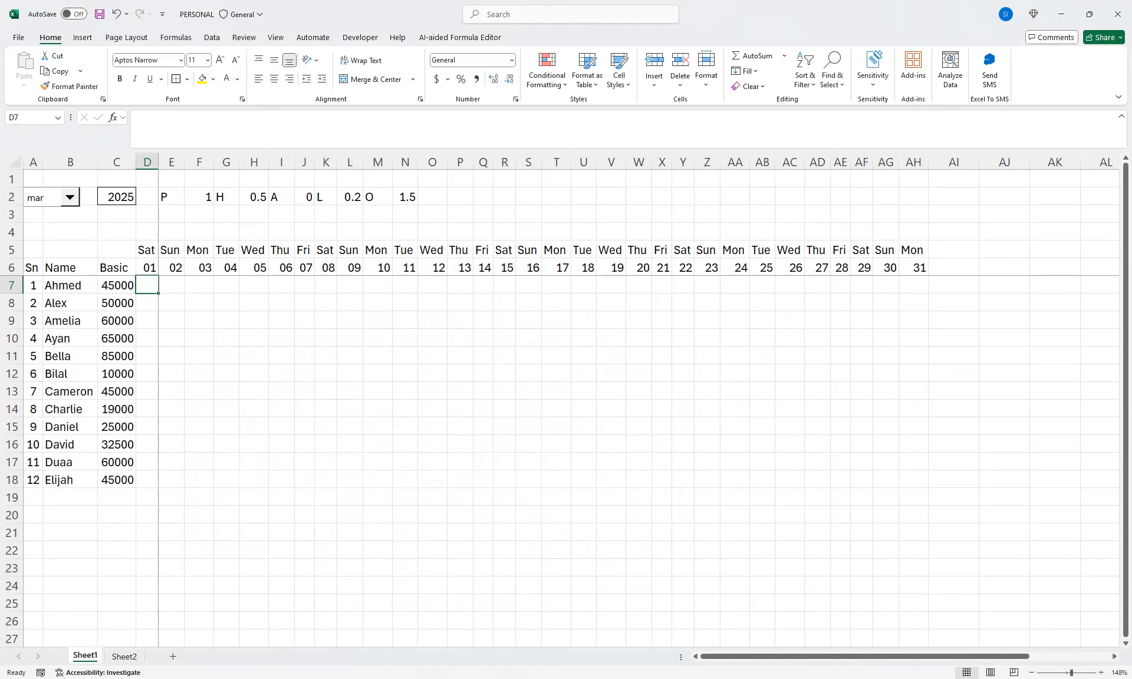
Copy D7's formatting across the attendance grid D7:AH18 with Format Painter
{"action": "left_click", "coordinate": [69, 86]}
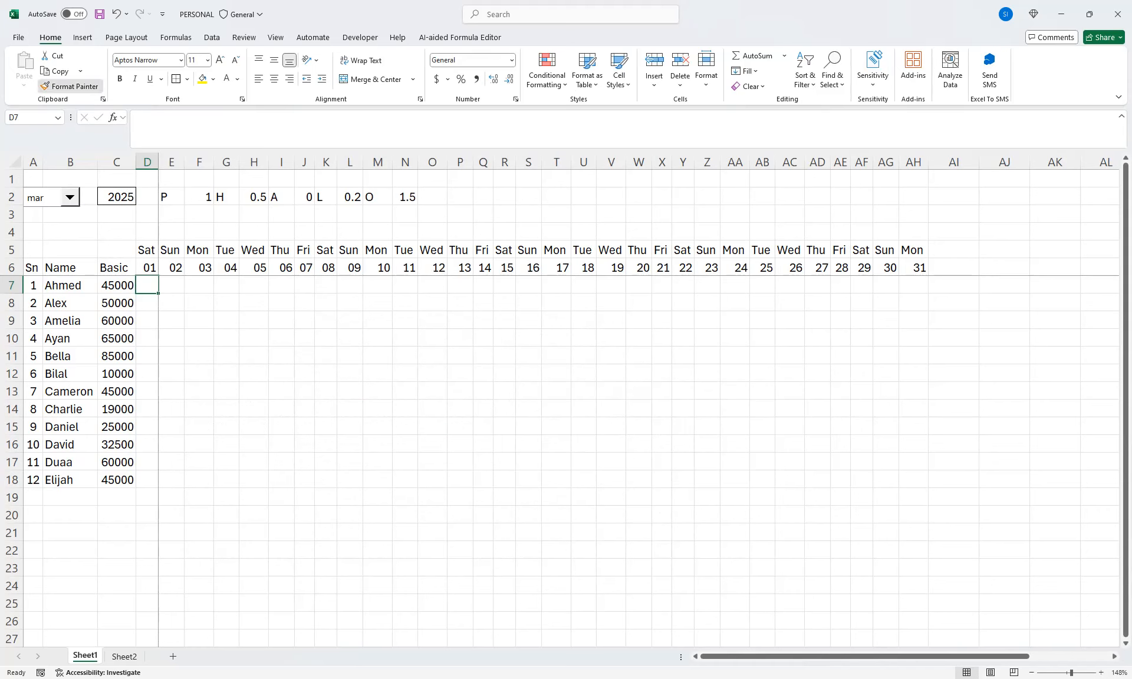
{"action": "mouse_move", "coordinate": [147, 285]}
{"action": "left_mouse_down"}
{"action": "mouse_move", "coordinate": [851, 382]}
{"action": "mouse_move", "coordinate": [926, 451]}
{"action": "mouse_move", "coordinate": [928, 488]}
{"action": "left_mouse_up"}
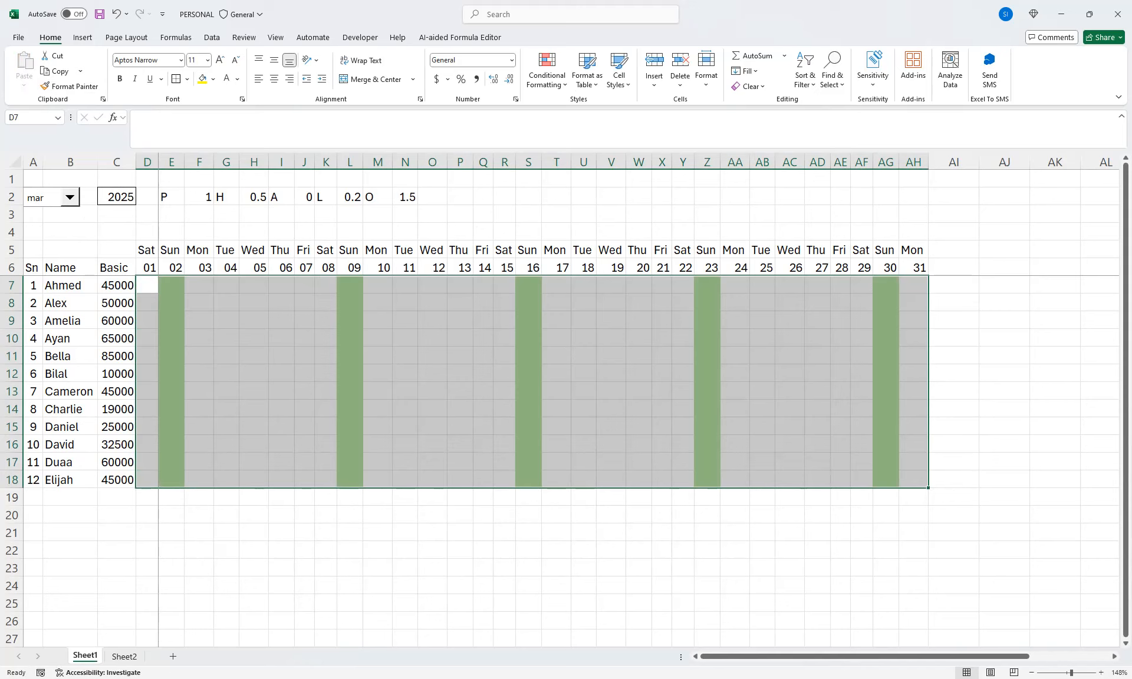
{"action": "left_click", "coordinate": [199, 285]}
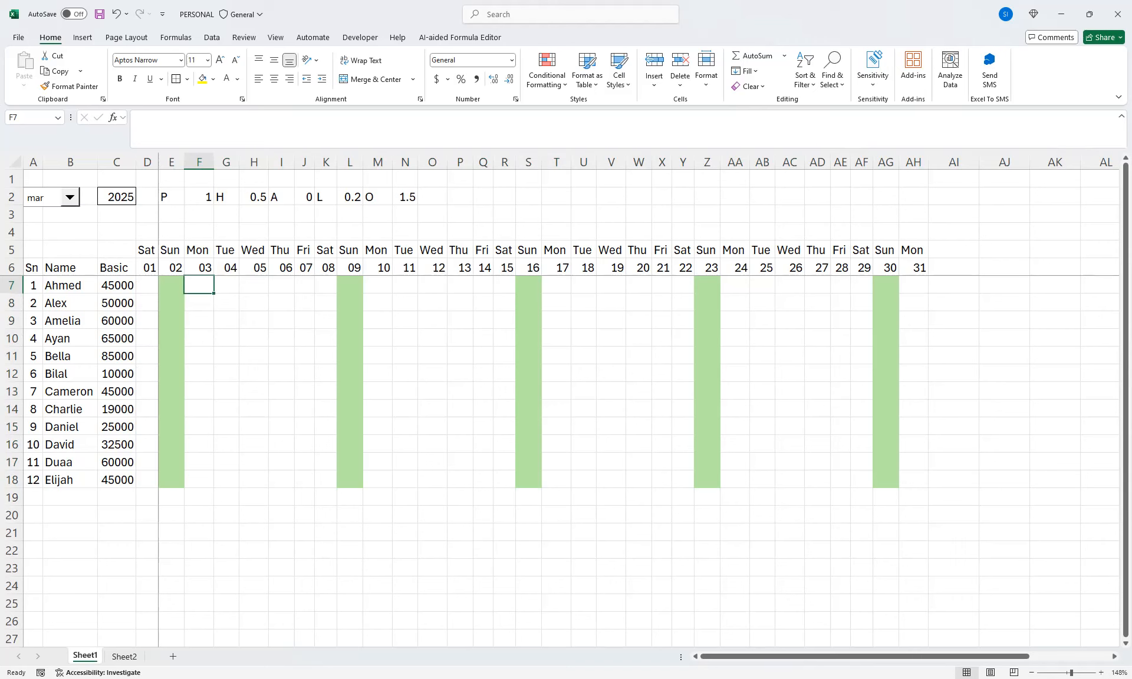
Undo the last change and set the month selector to jul to check the Sunday highlighting in D7:AH18
{"action": "left_click", "coordinate": [147, 250]}
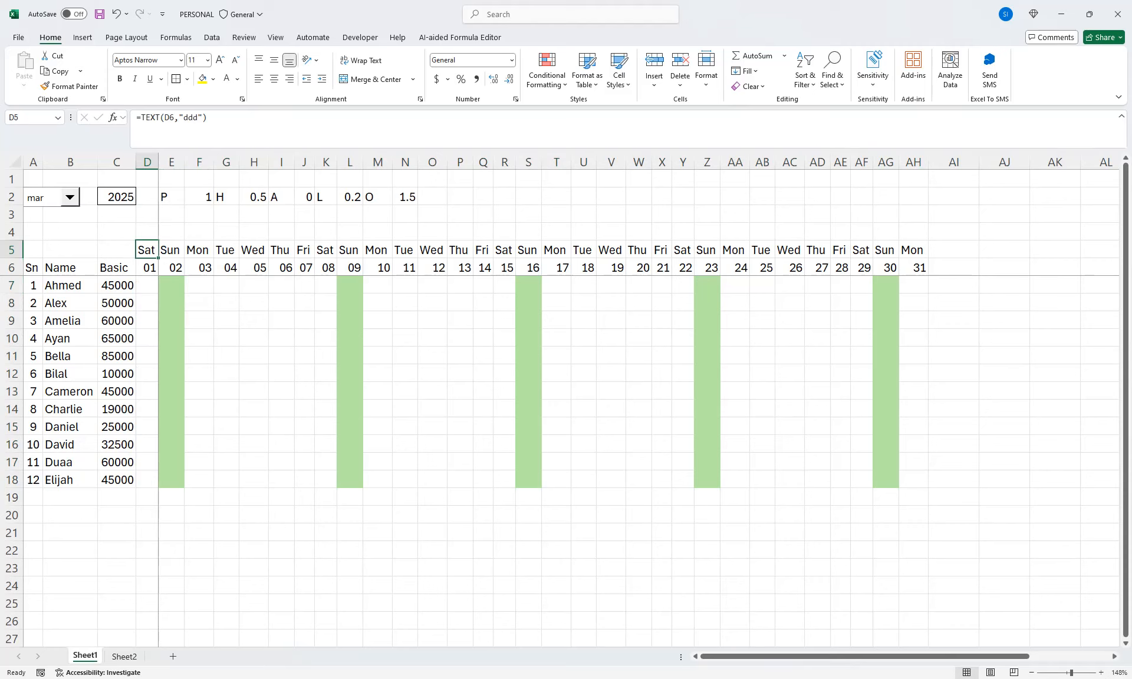
{"action": "key", "text": "ctrl+z"}
{"action": "left_click_drag", "start_coordinate": [147, 285], "coordinate": [928, 488]}
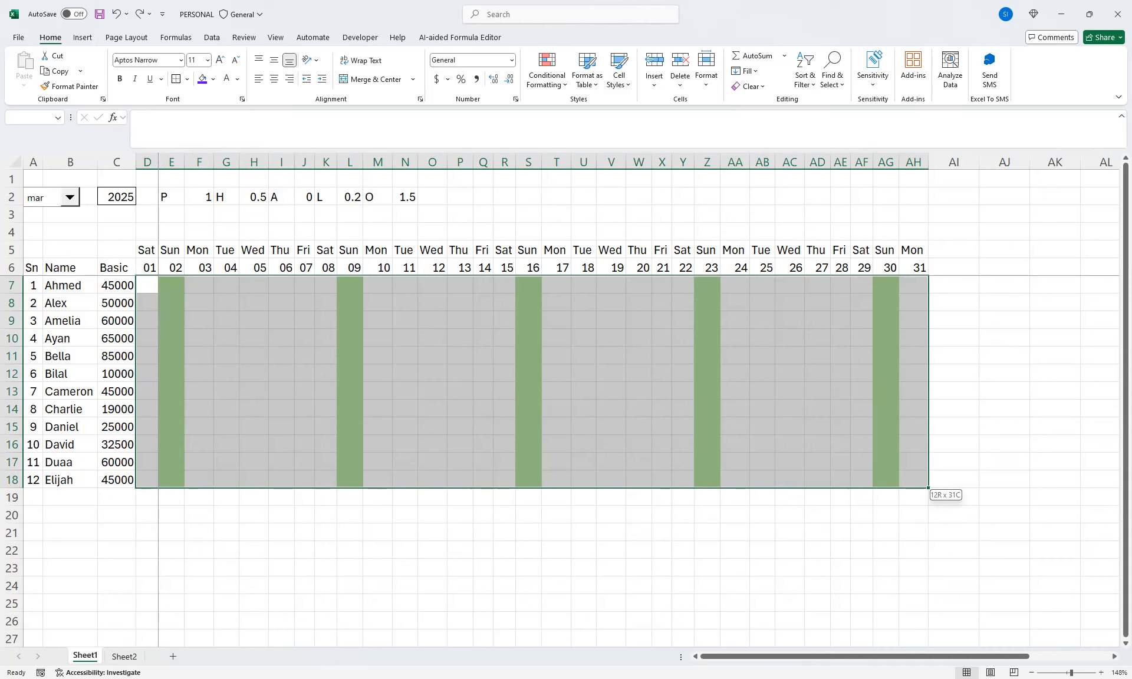
{"action": "left_click_drag", "start_coordinate": [928, 487], "coordinate": [928, 488]}
{"action": "left_click", "coordinate": [70, 197]}
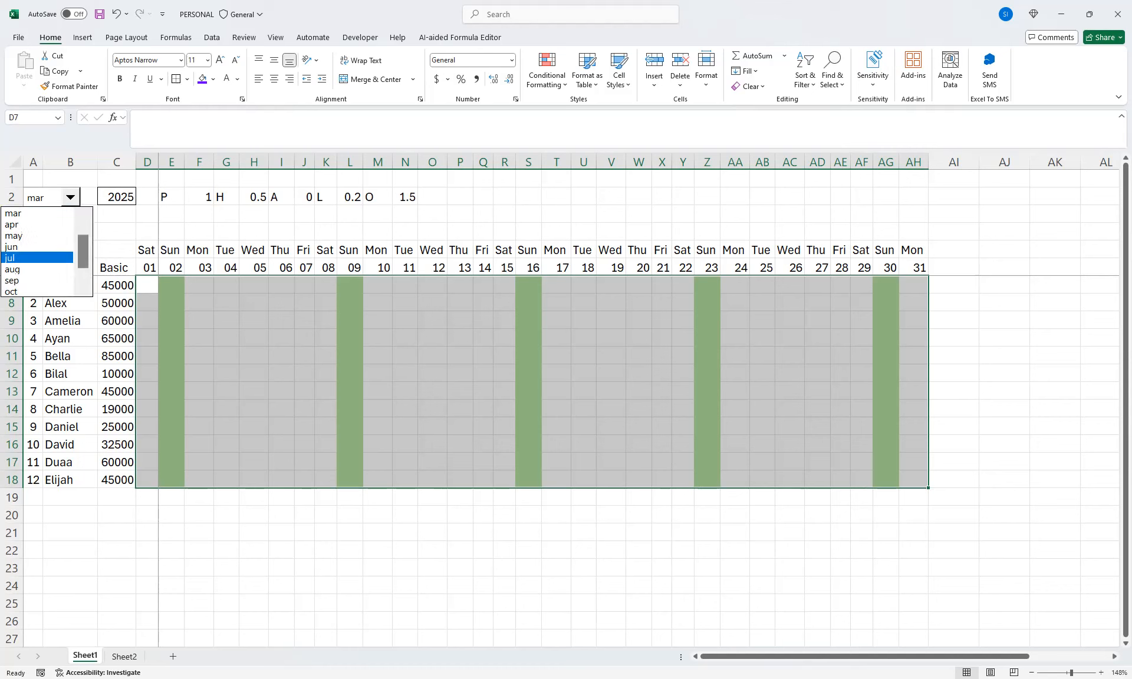
{"action": "left_click", "coordinate": [24, 258]}
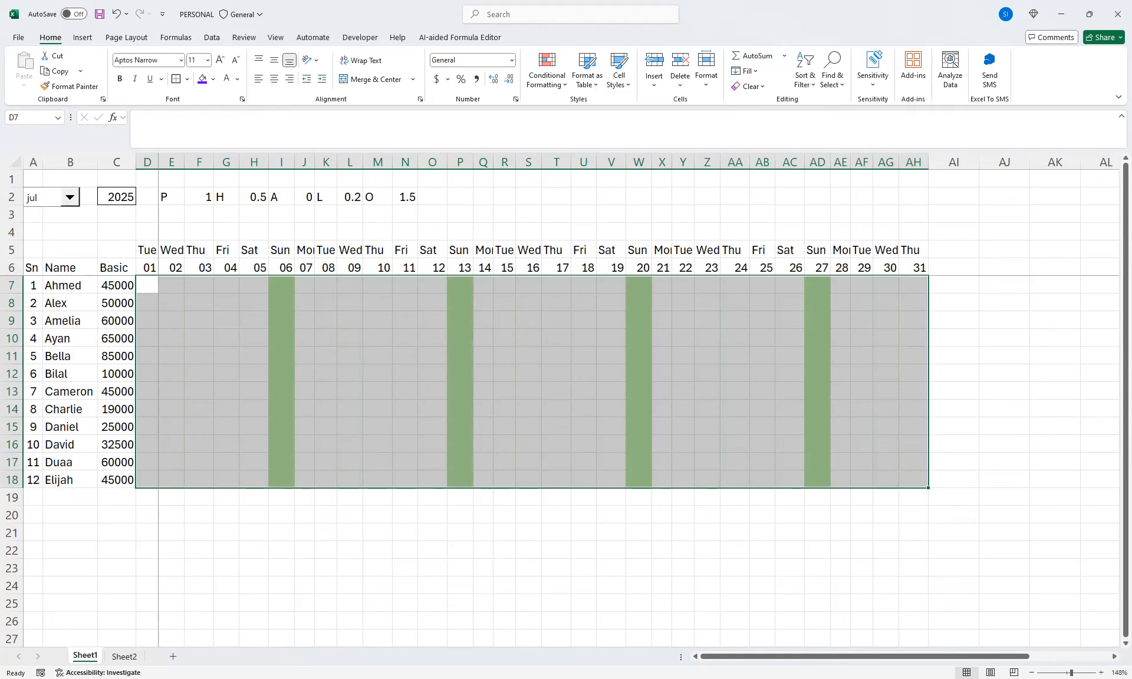
Replace the weekday formula in AI5, after the last day column, with the heading Total
{"action": "left_click", "coordinate": [953, 267]}
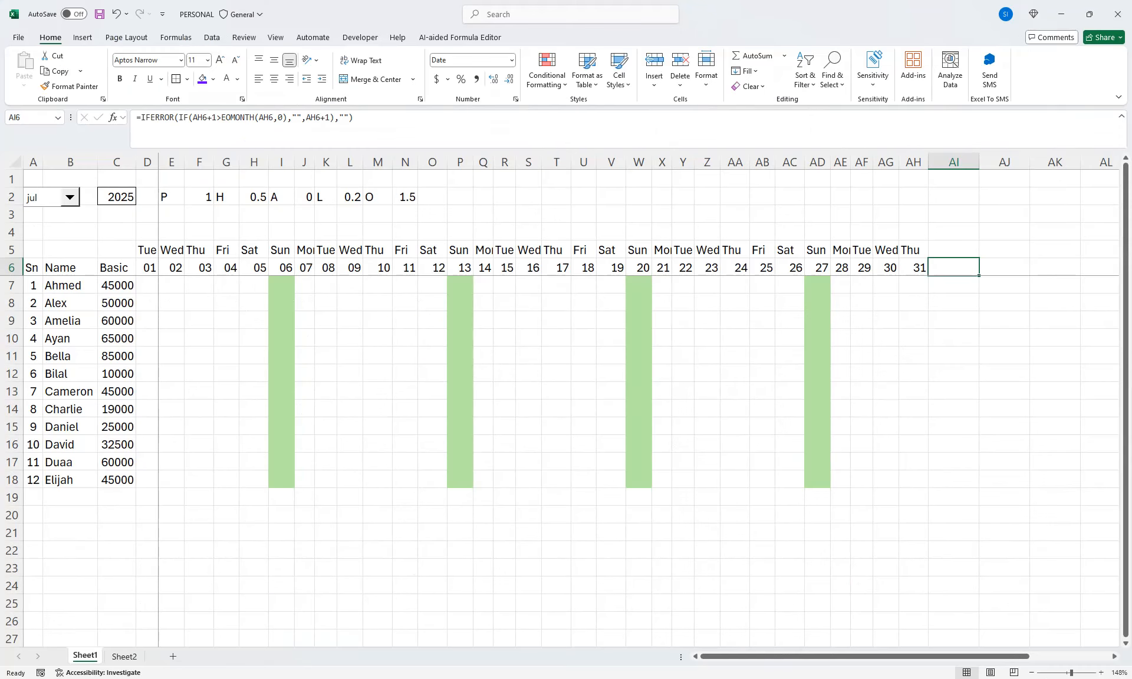
{"action": "left_click", "coordinate": [953, 250]}
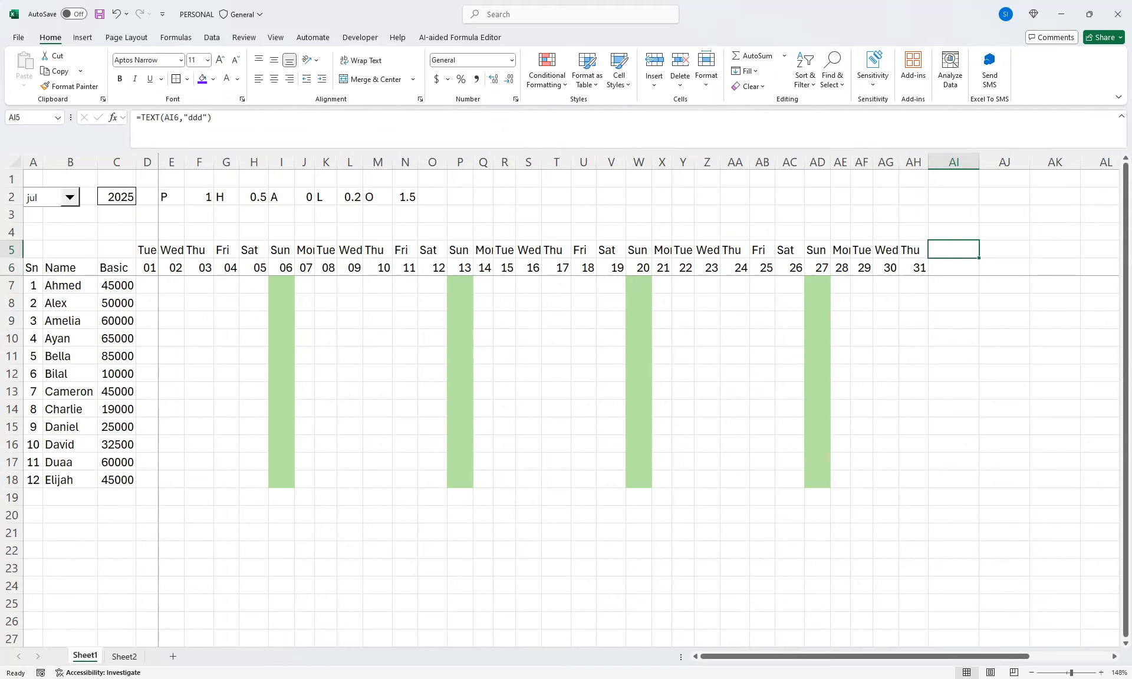
{"action": "type", "text": "TOtal"}
{"action": "key", "text": "BackSpace"}
{"action": "key", "text": "BackSpace"}
{"action": "key", "text": "BackSpace"}
{"action": "key", "text": "BackSpace"}
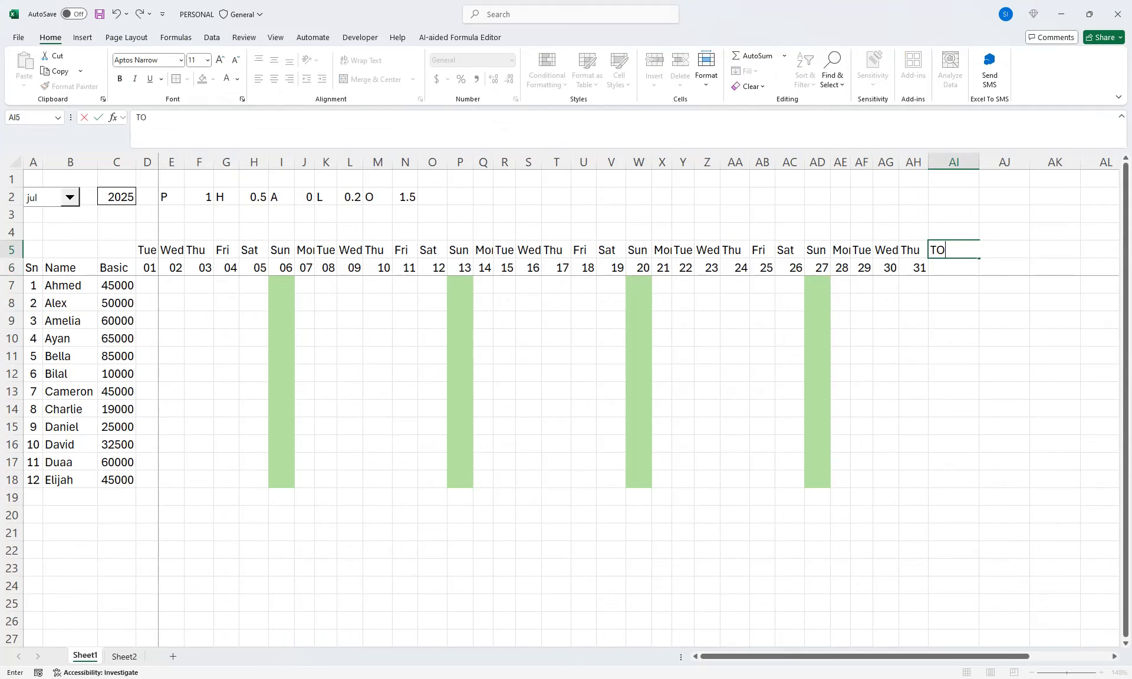
{"action": "type", "text": "otal"}
{"action": "key", "text": "ctrl+Return"}
{"action": "key", "text": "Return"}
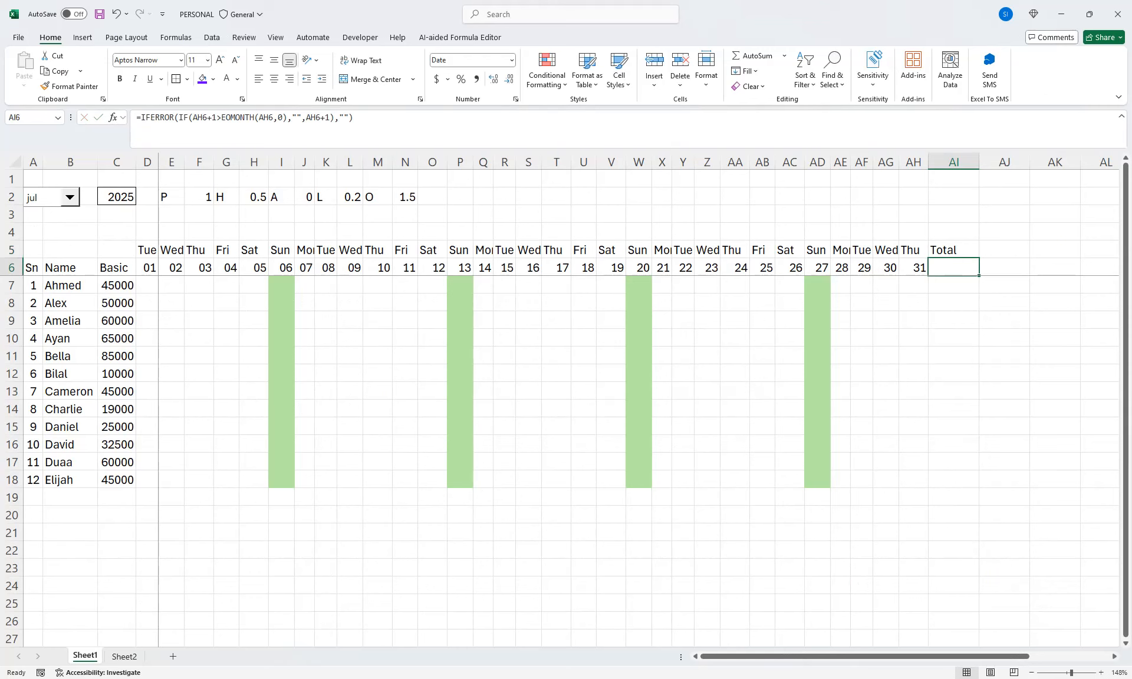
Replace the date formula in AI6 with the heading Attendance and autofit column AI
{"action": "type", "text": "Attendanxwe"}
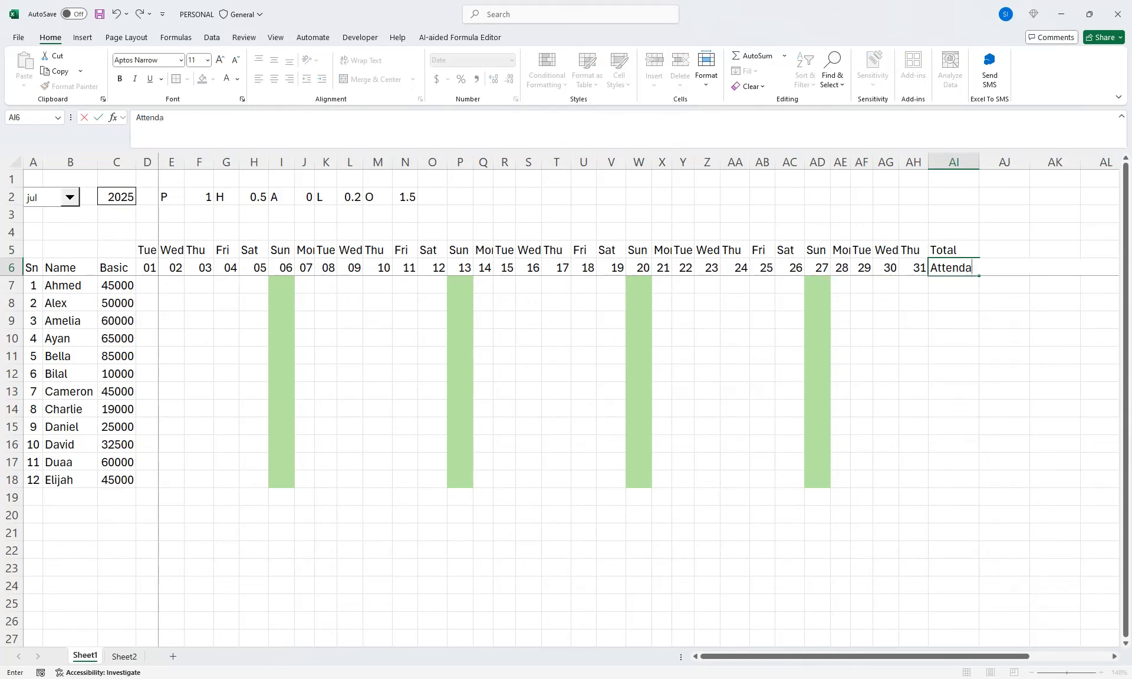
{"action": "key", "text": "BackSpace"}
{"action": "key", "text": "BackSpace"}
{"action": "key", "text": "BackSpace"}
{"action": "type", "text": "ce"}
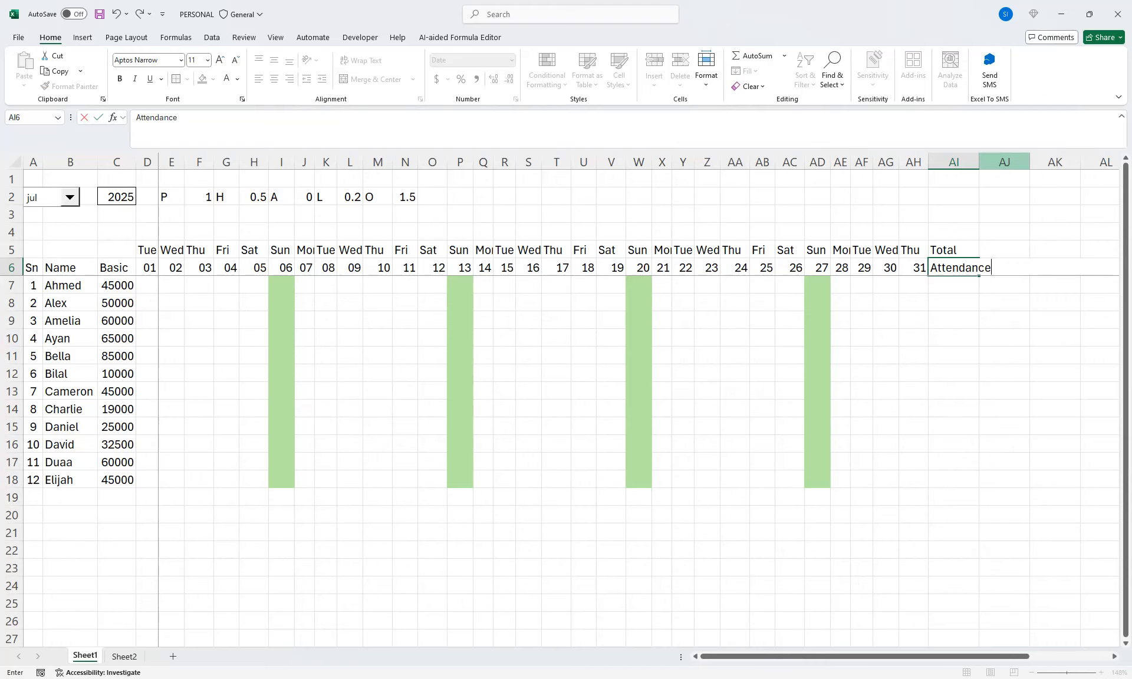
{"action": "double_click", "coordinate": [979, 162]}
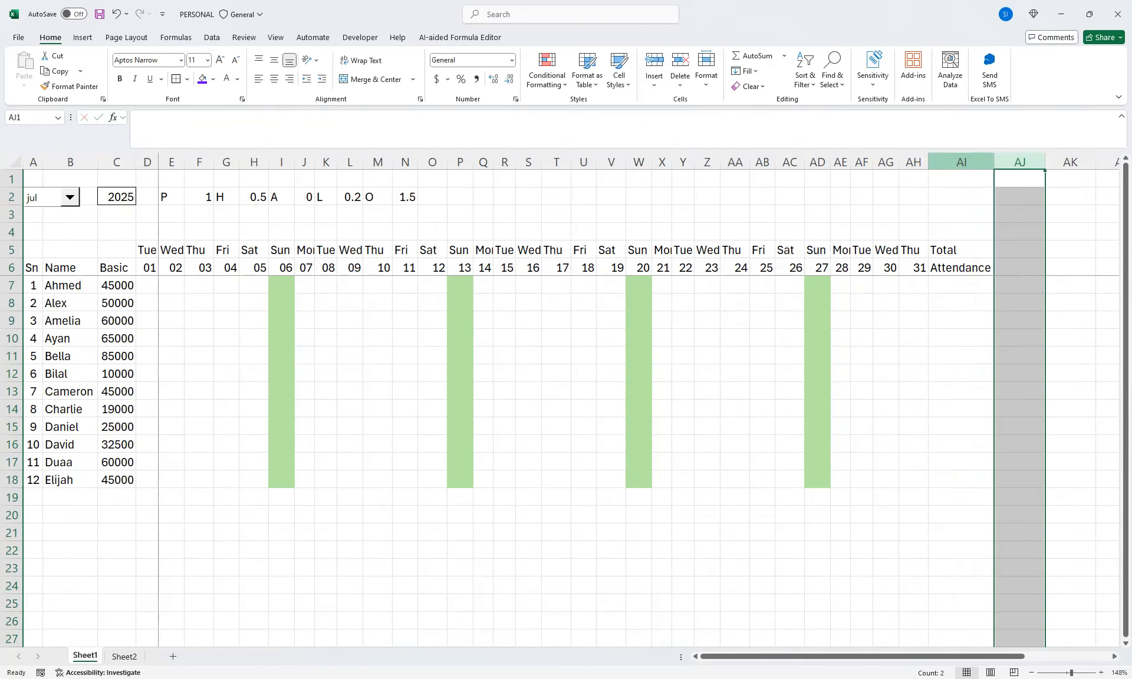
Start the total attendance formula in AI7 with =COUNTIF(D7:AH7,"P") to count the first employee's present days
{"action": "left_click", "coordinate": [960, 285]}
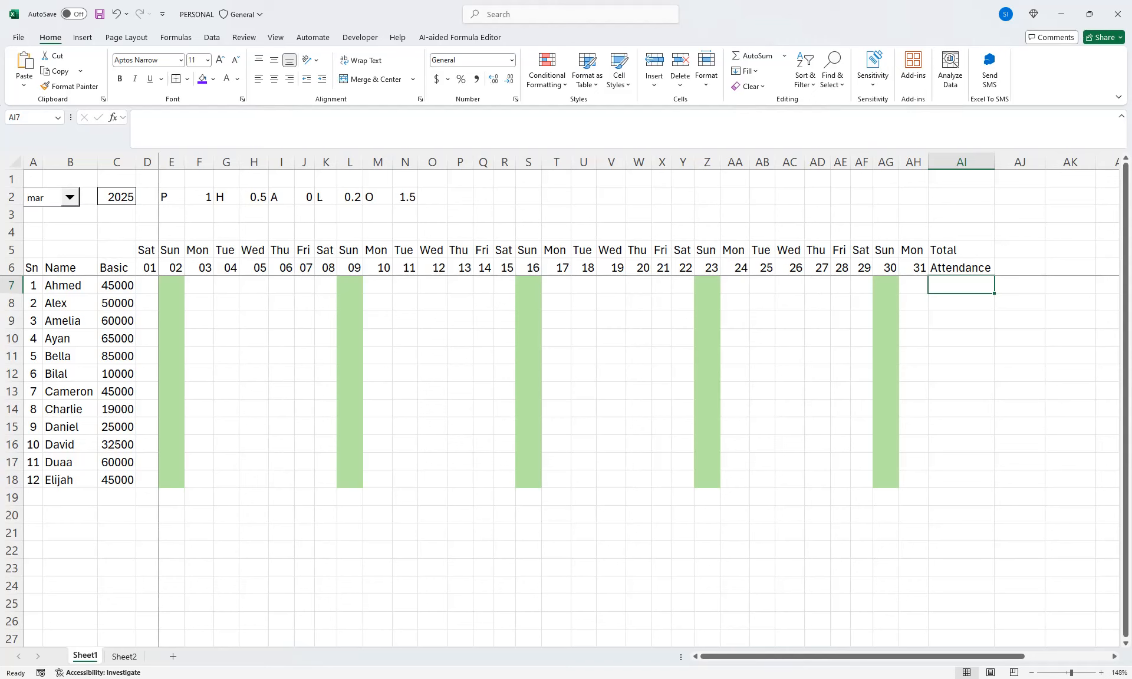
{"action": "type", "text": "=COUNTIF("}
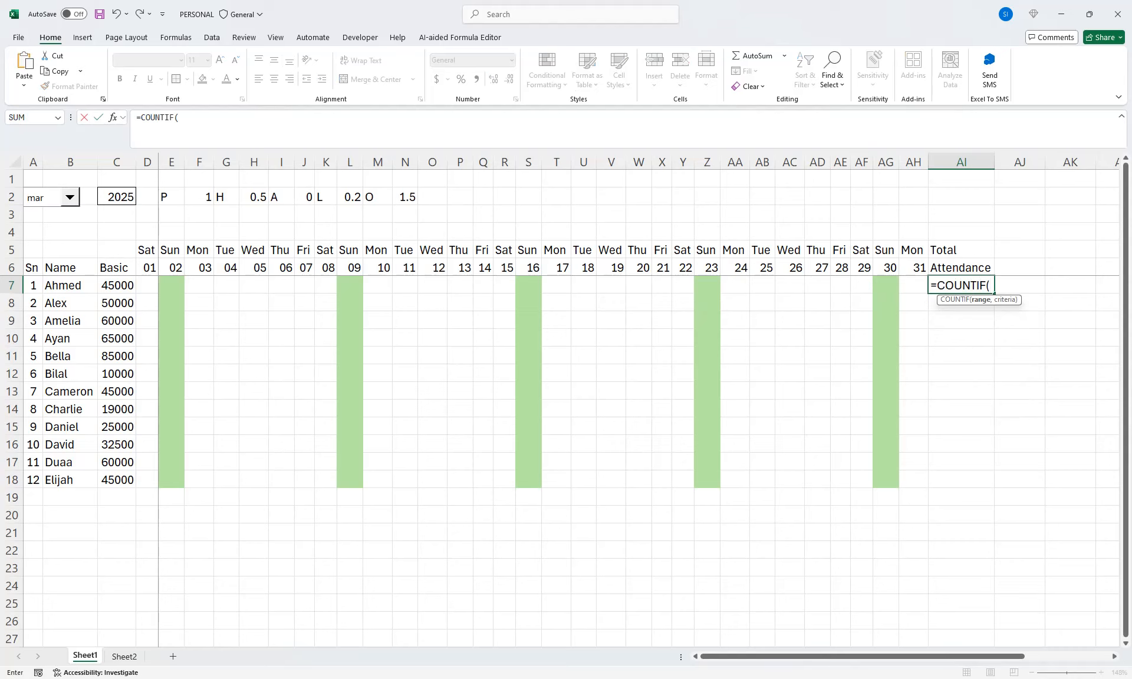
{"action": "left_click_drag", "start_coordinate": [913, 286], "coordinate": [141, 286]}
{"action": "type", "text": ","}
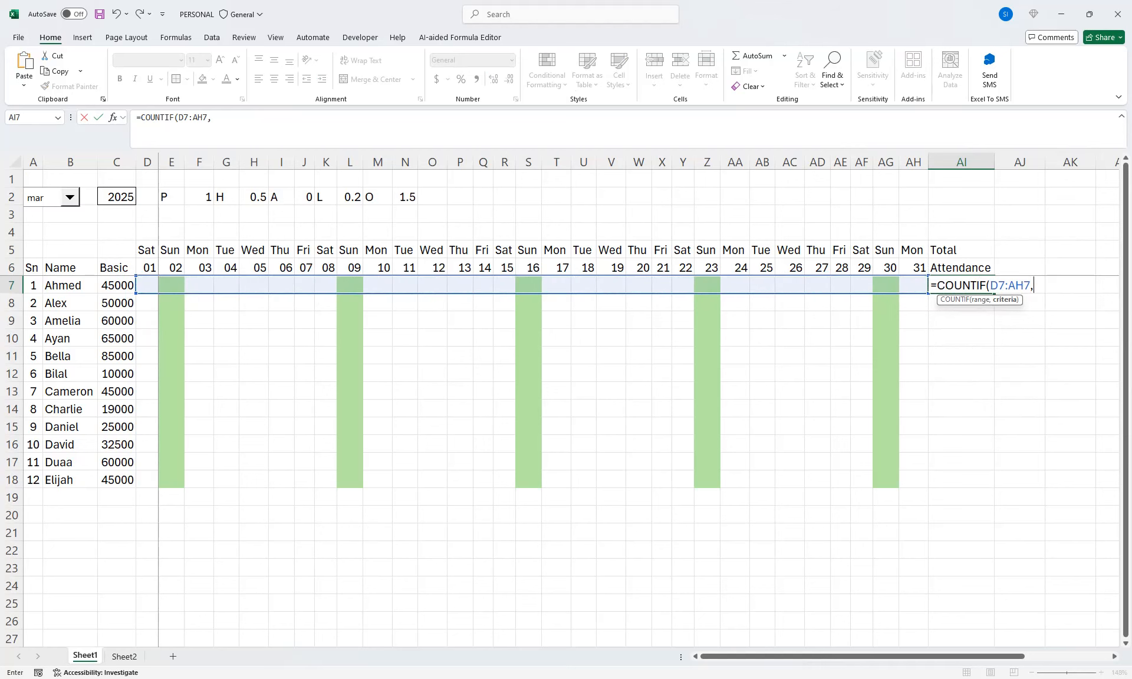
{"action": "type", "text": "\"P\")"}
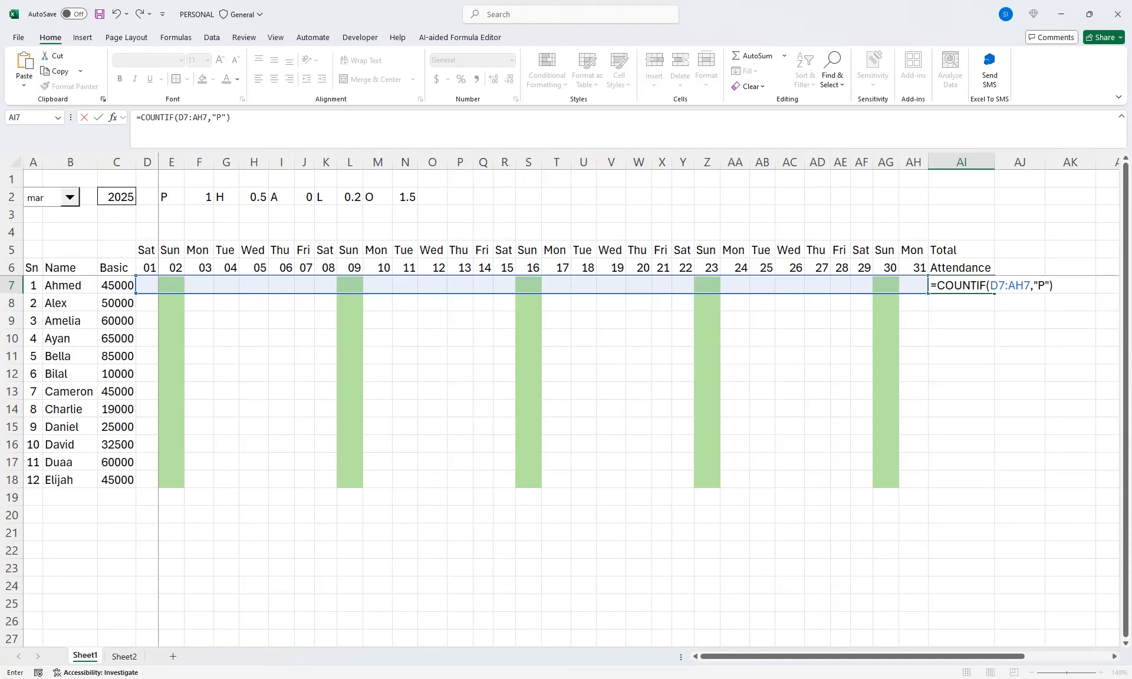
Add +COUNTIF(D7:AH7,"H")/2 to the AI7 formula so half days count as 0.5, and commit the formula
{"action": "type", "text": "+"}
{"action": "type", "text": "COUNTIF("}
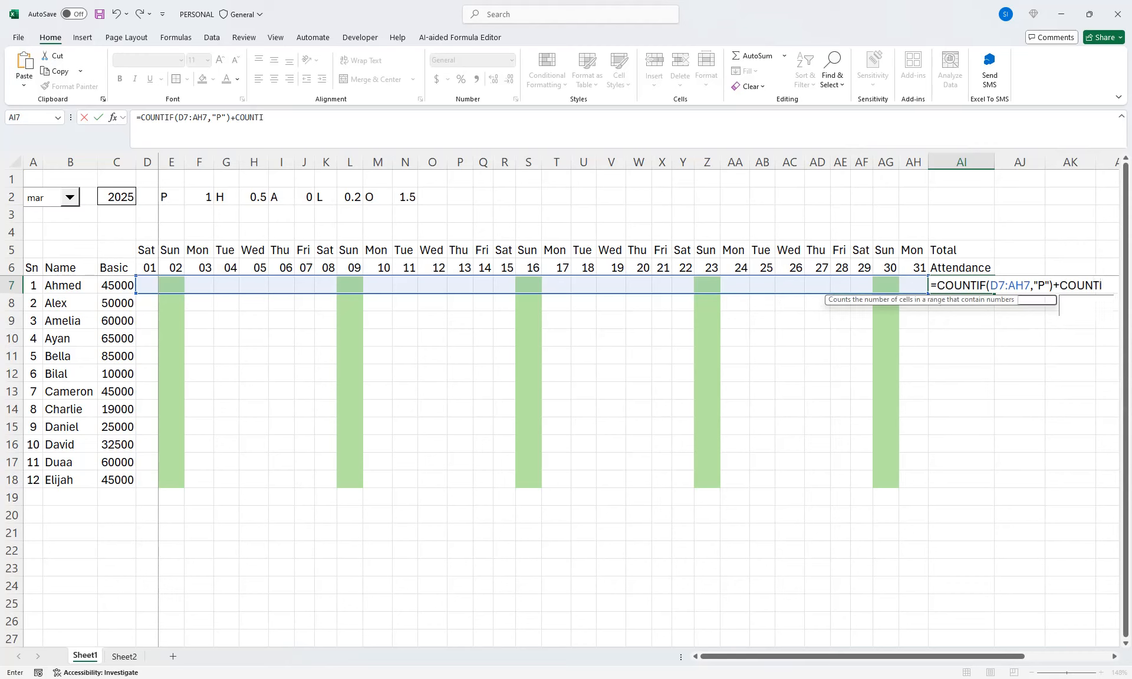
{"action": "left_click_drag", "start_coordinate": [914, 285], "coordinate": [139, 284]}
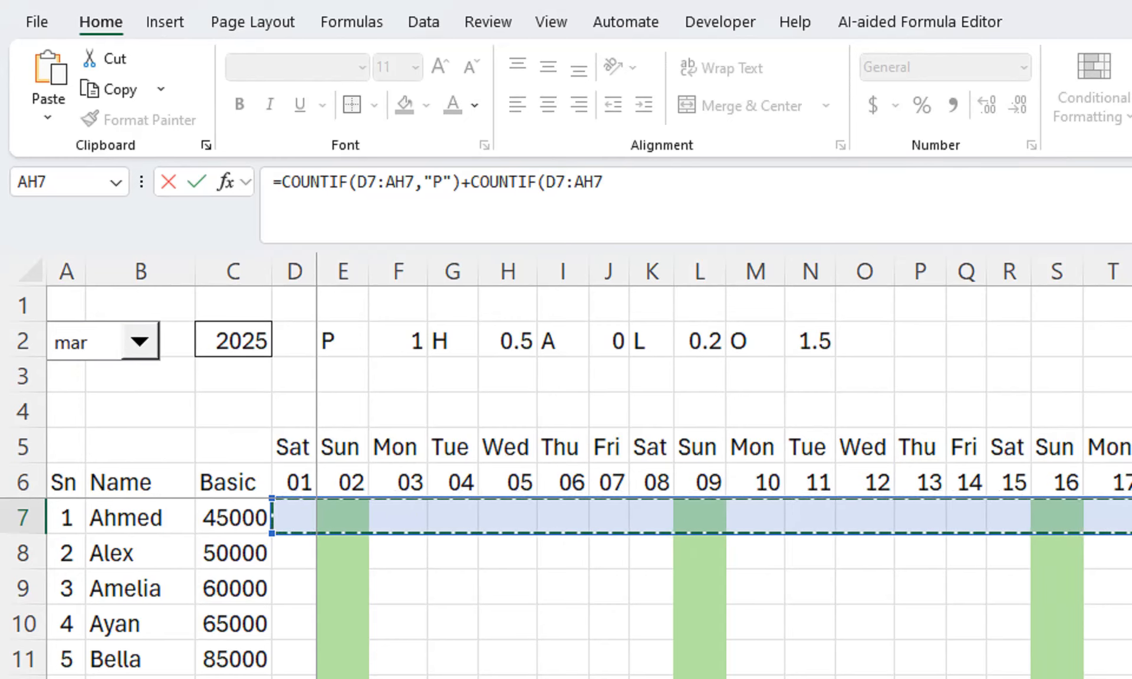
{"action": "left_click", "coordinate": [604, 182]}
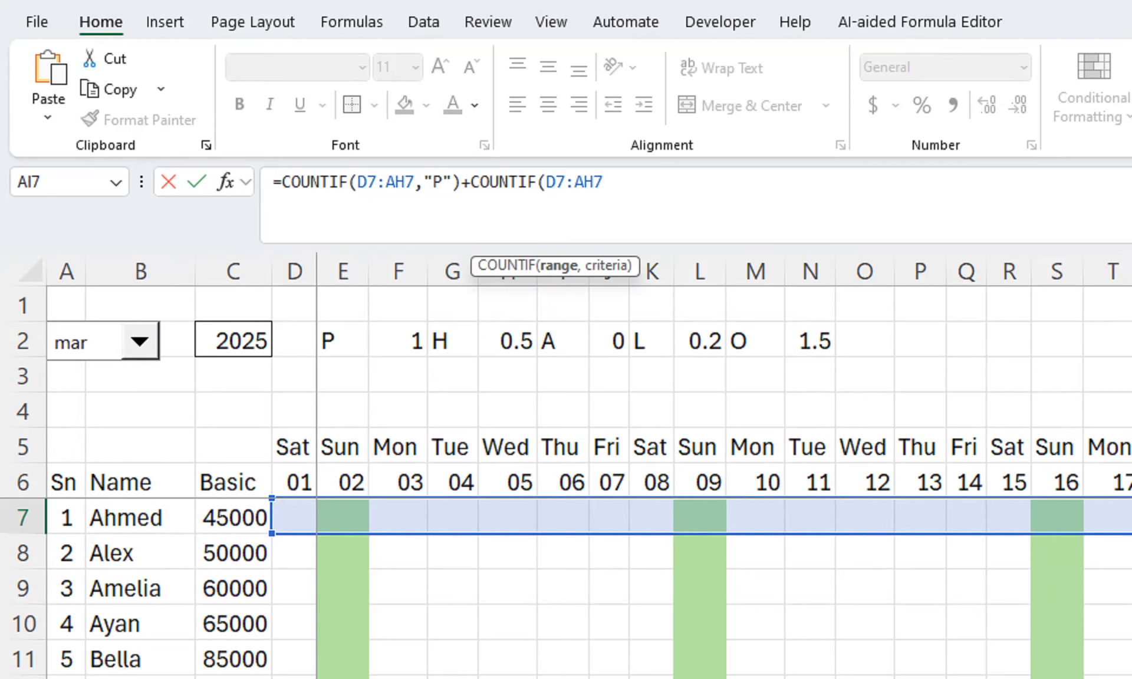
{"action": "type", "text": ",\""}
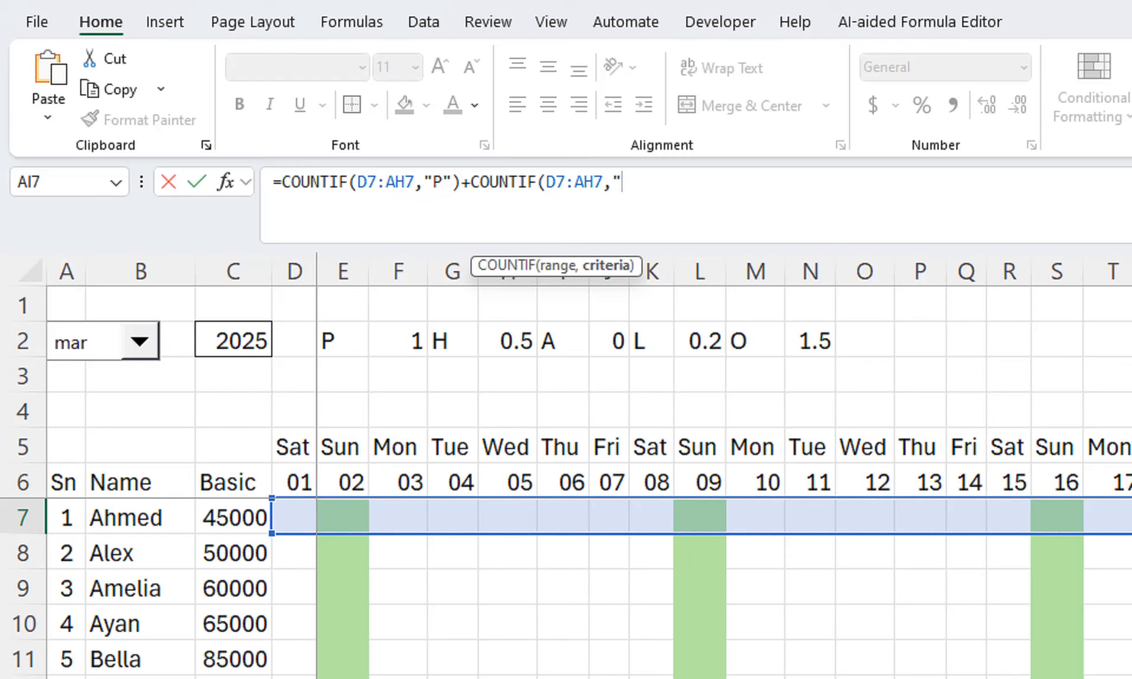
{"action": "type", "text": "H\"("}
{"action": "key", "text": "BackSpace"}
{"action": "type", "text": ")"}
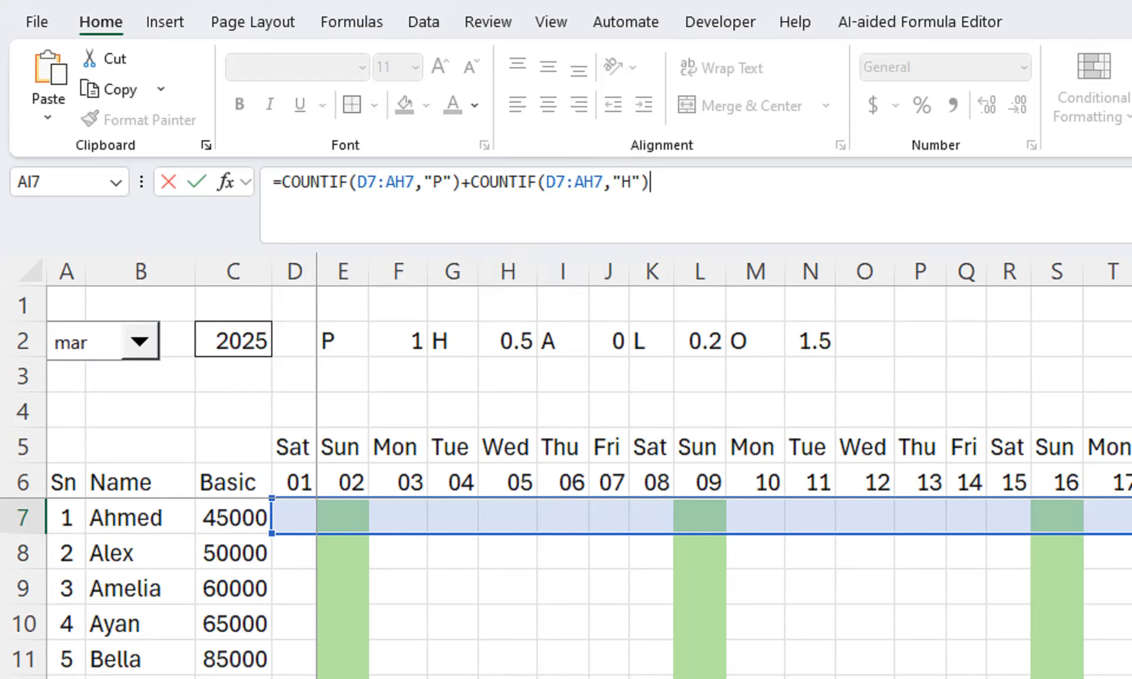
{"action": "type", "text": "/2"}
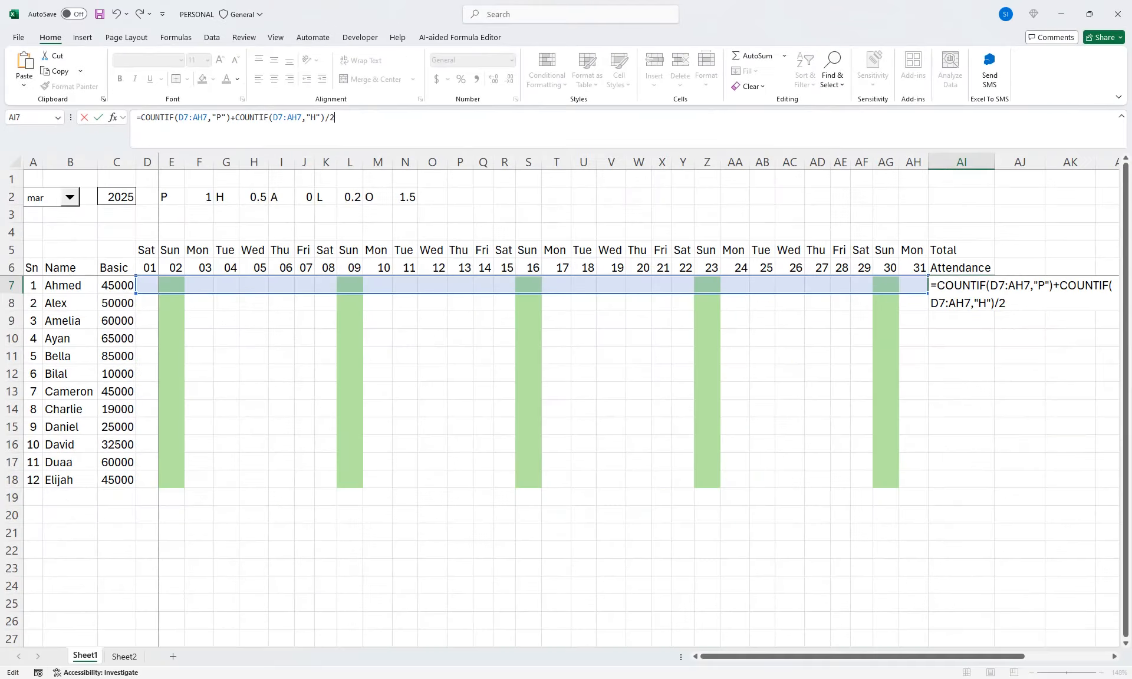
{"action": "key", "text": "Return"}
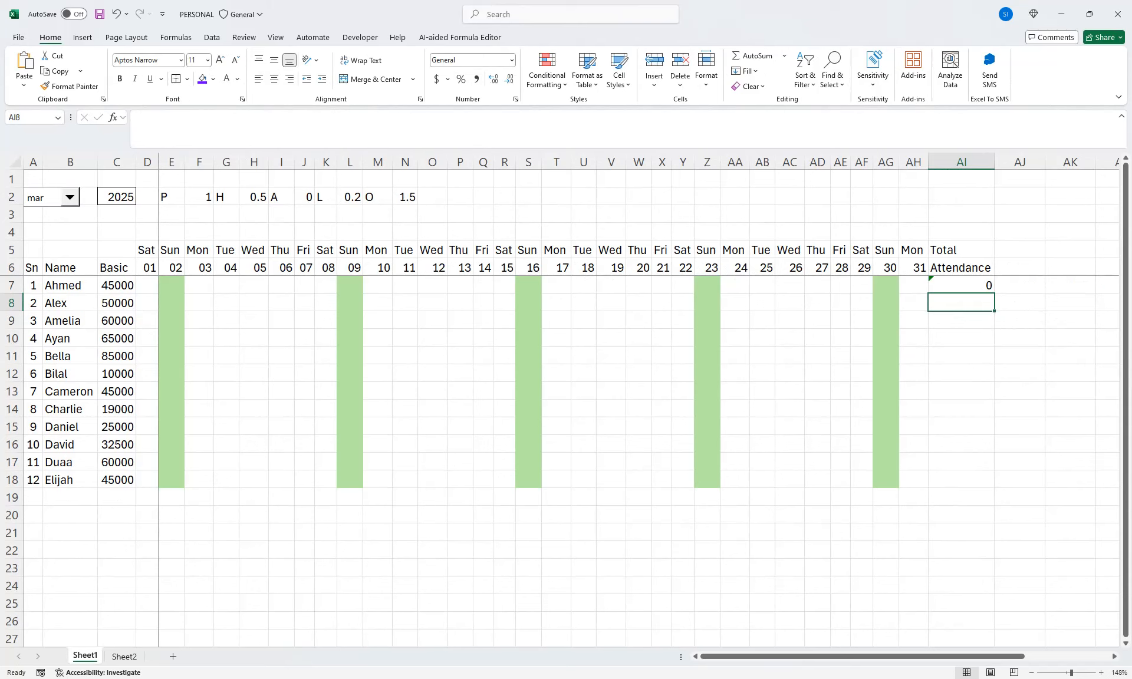
{"action": "double_click", "coordinate": [946, 286]}
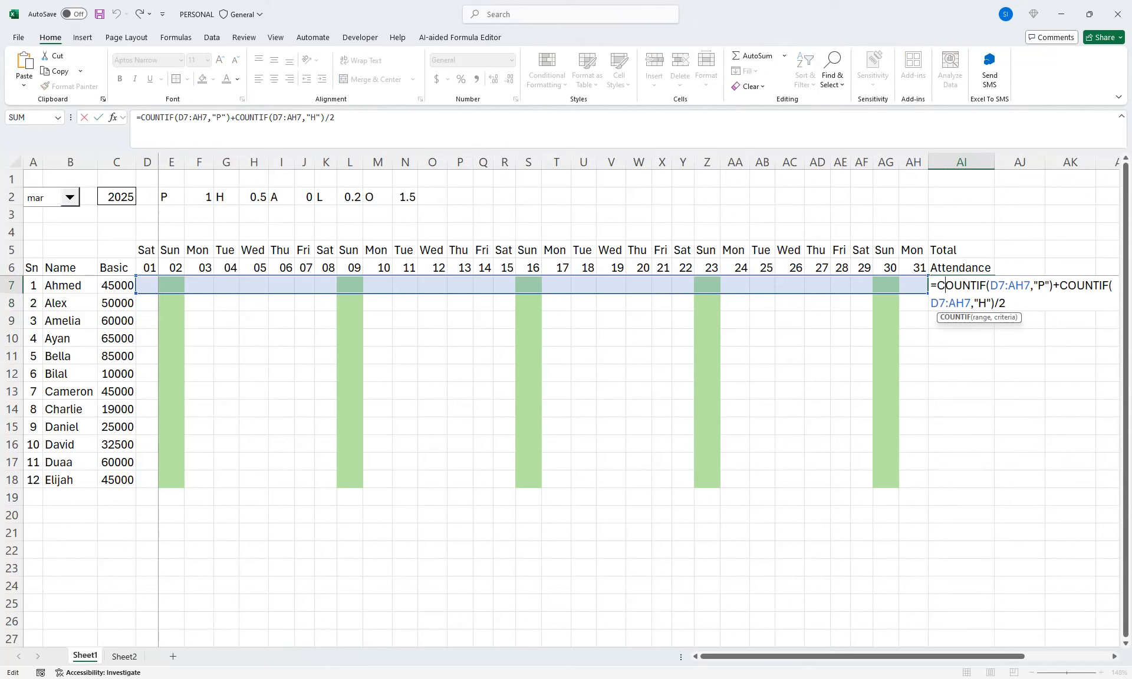
{"action": "key", "text": "Return"}
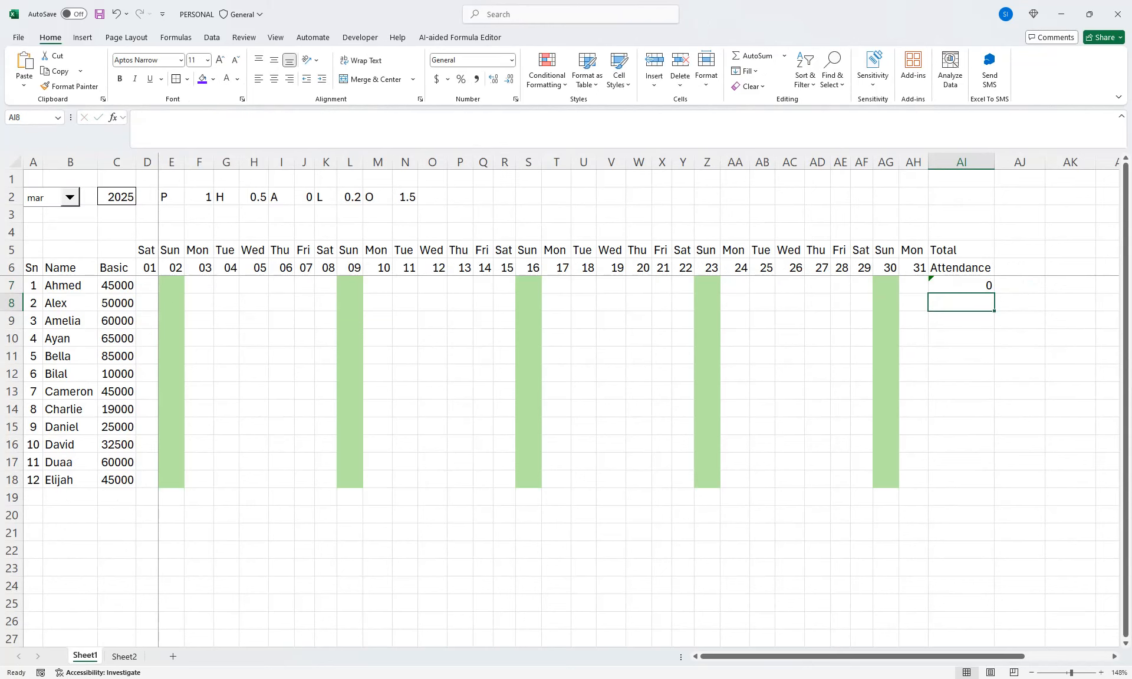
Set the month selector to may
{"action": "left_click", "coordinate": [70, 197]}
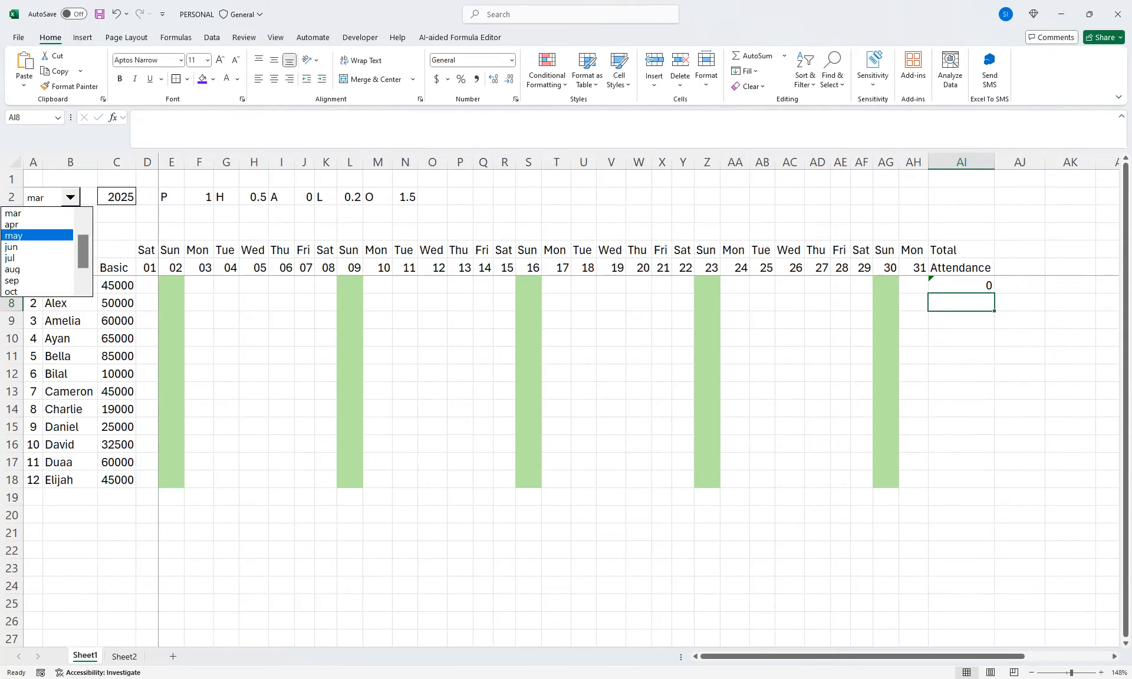
{"action": "left_click", "coordinate": [23, 235]}
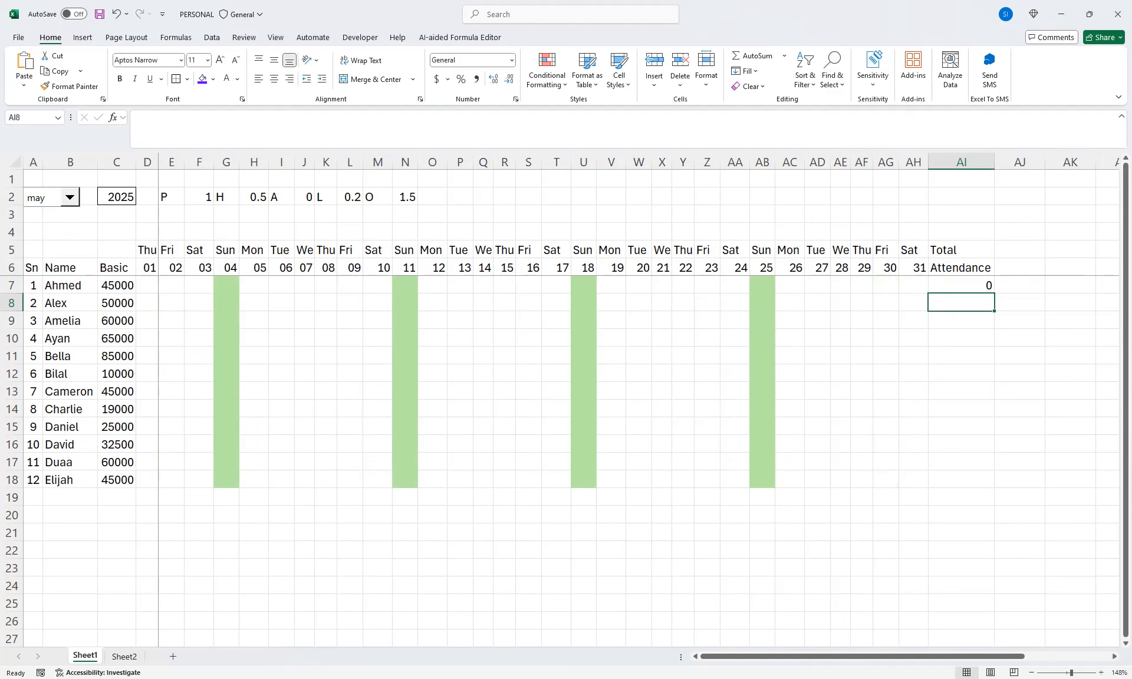
{"action": "left_click", "coordinate": [961, 285]}
Enter test codes for the first employee: P in AC7, P in AD7 and H in AE7
{"action": "left_click", "coordinate": [790, 285]}
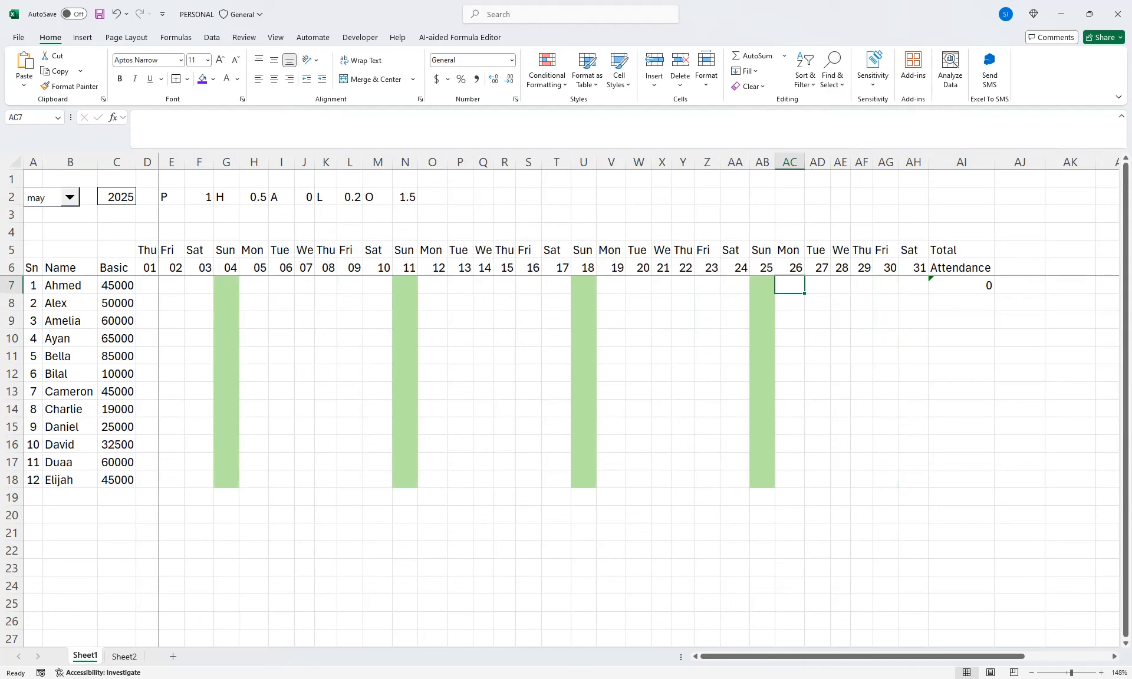
{"action": "type", "text": "P"}
{"action": "left_click", "coordinate": [885, 338]}
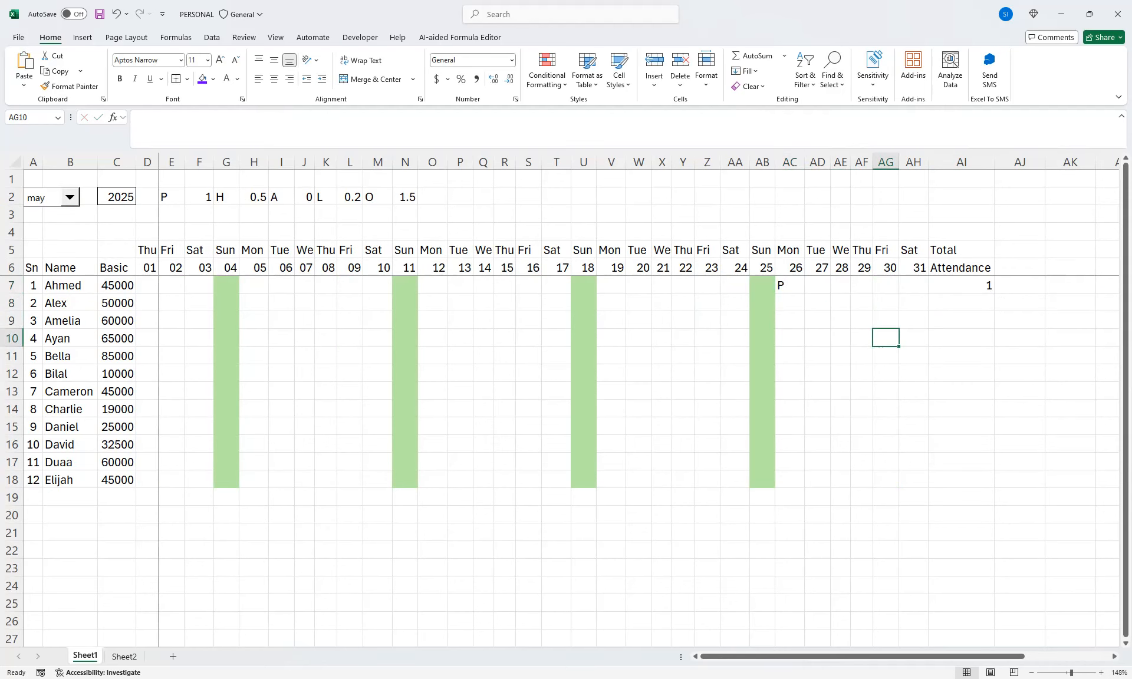
{"action": "left_click", "coordinate": [817, 285]}
{"action": "type", "text": "P"}
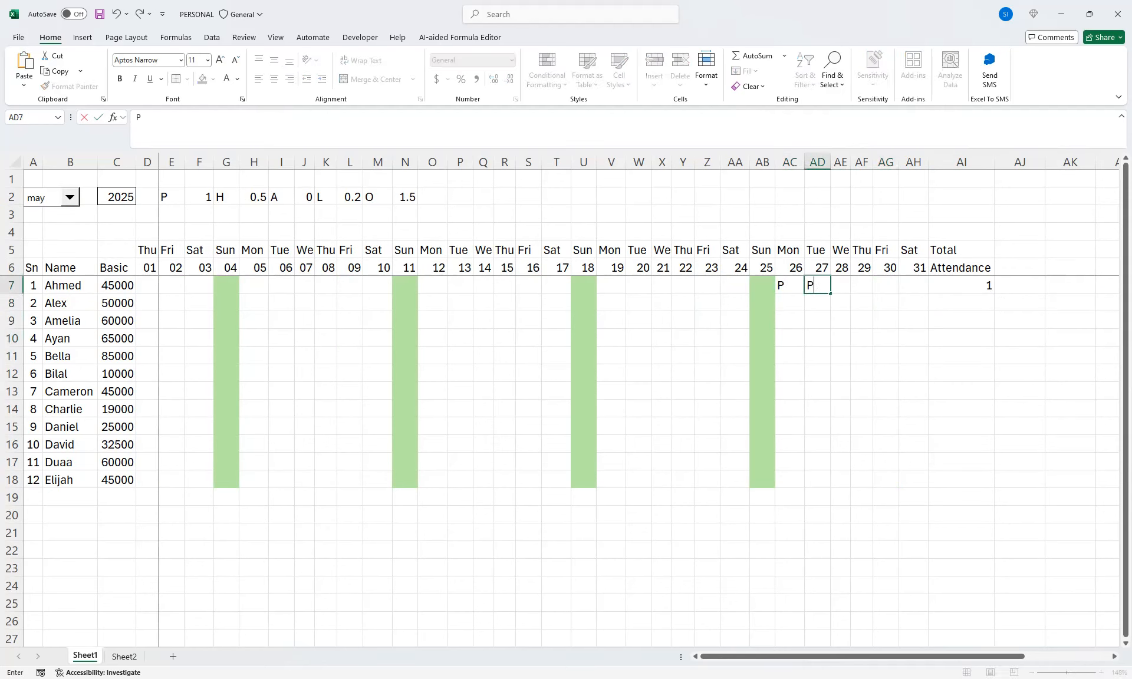
{"action": "left_click", "coordinate": [885, 356]}
{"action": "left_click", "coordinate": [840, 285]}
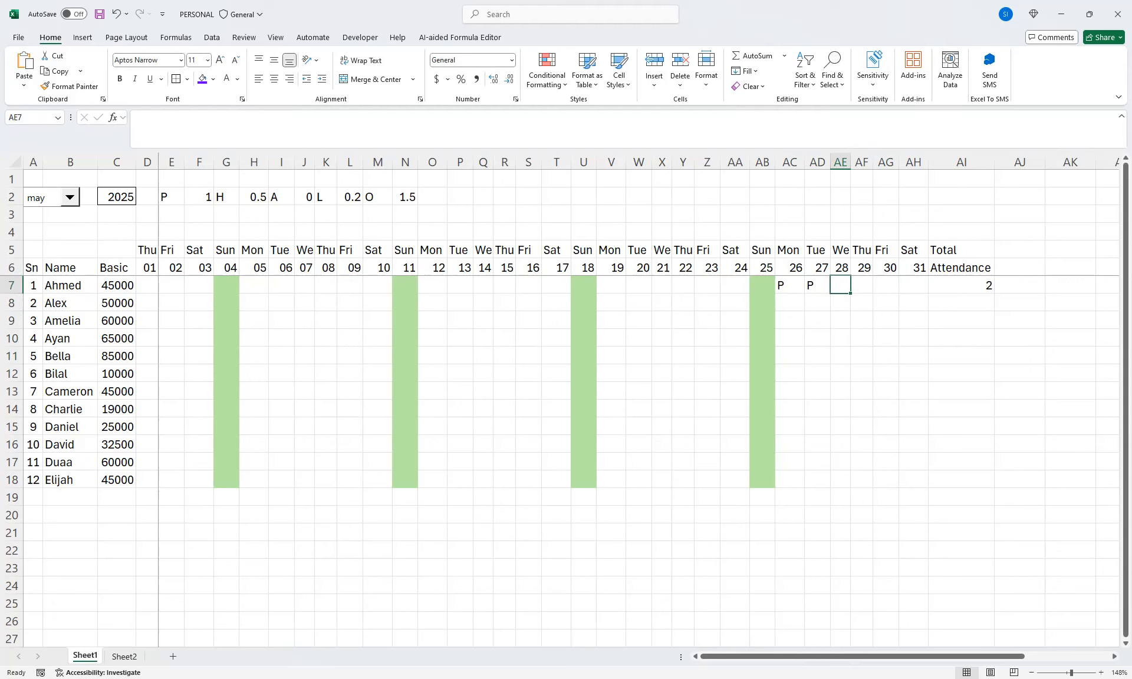
{"action": "type", "text": "H"}
{"action": "left_click", "coordinate": [861, 320]}
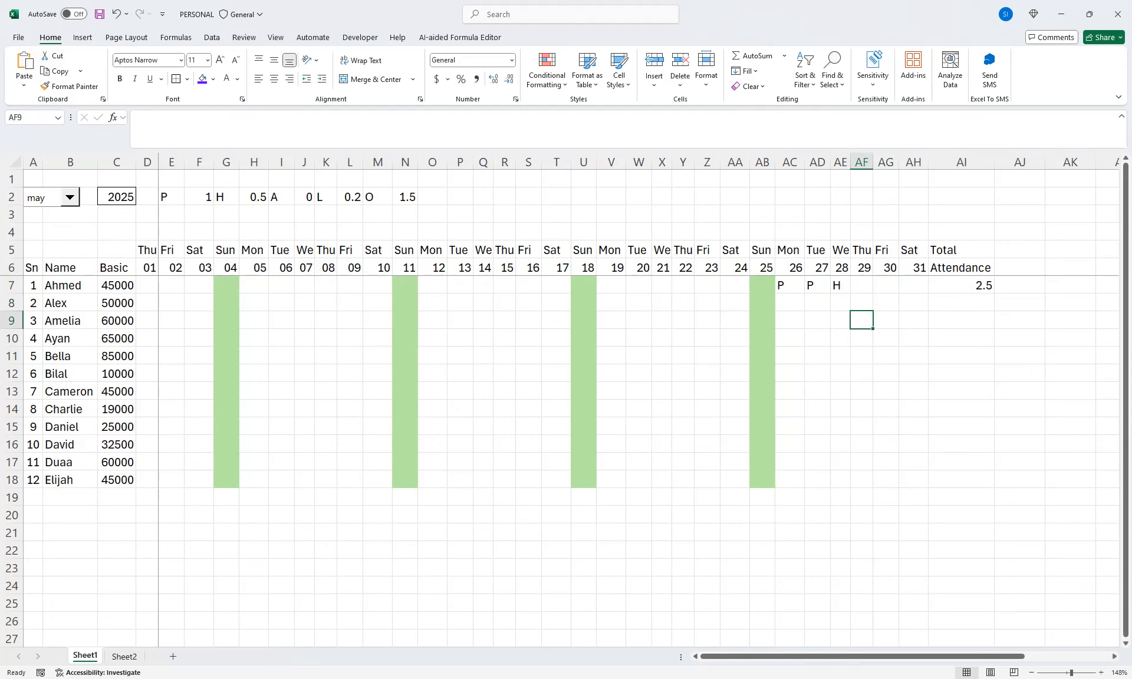
Extend the AI7 formula with +COUNTIF(D7:AH7,"L")/5 by reusing the half-day term
{"action": "left_click", "coordinate": [961, 286]}
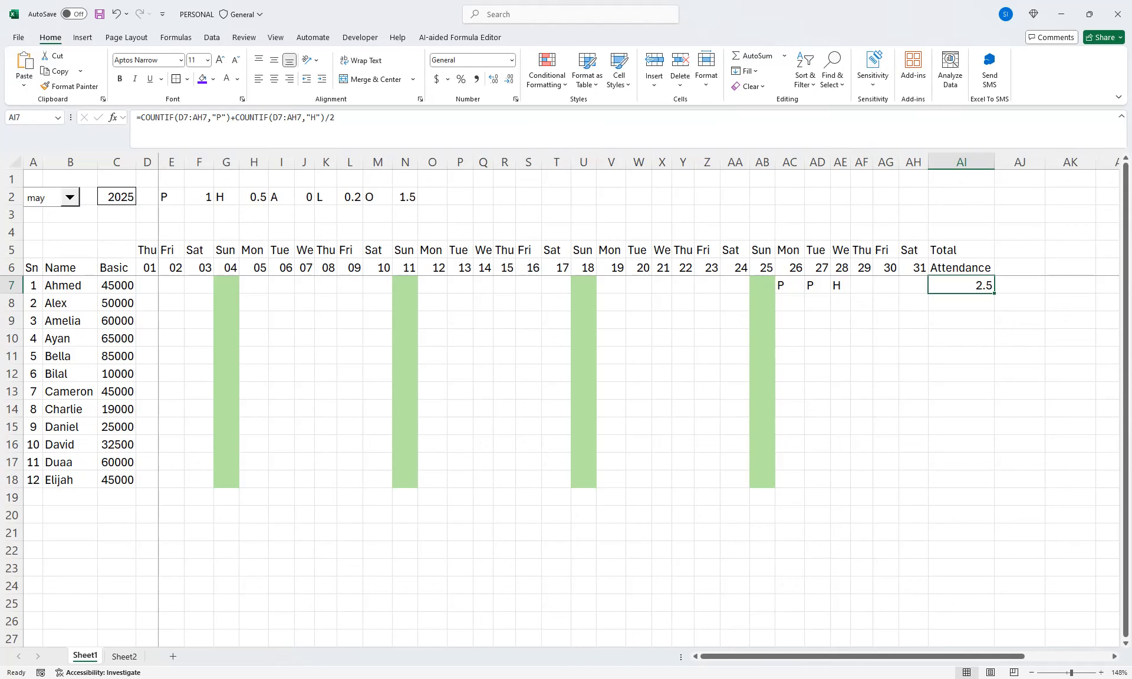
{"action": "double_click", "coordinate": [945, 286]}
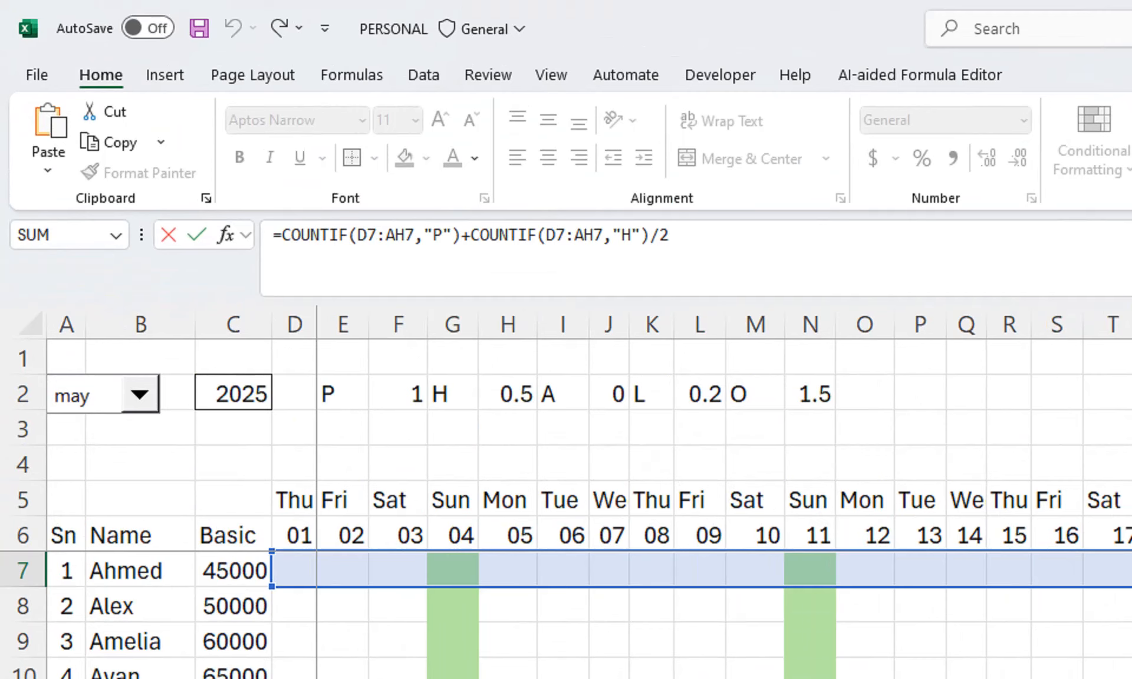
{"action": "left_click_drag", "start_coordinate": [470, 235], "coordinate": [669, 235]}
{"action": "key", "text": "ctrl+c"}
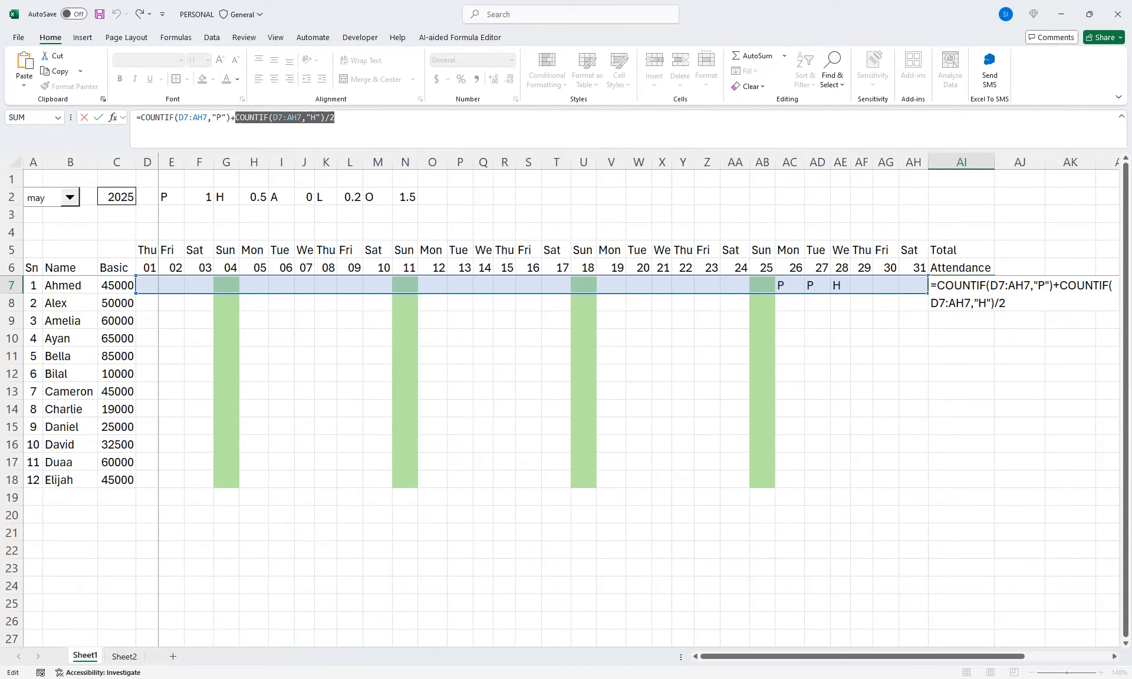
{"action": "key", "text": "Right"}
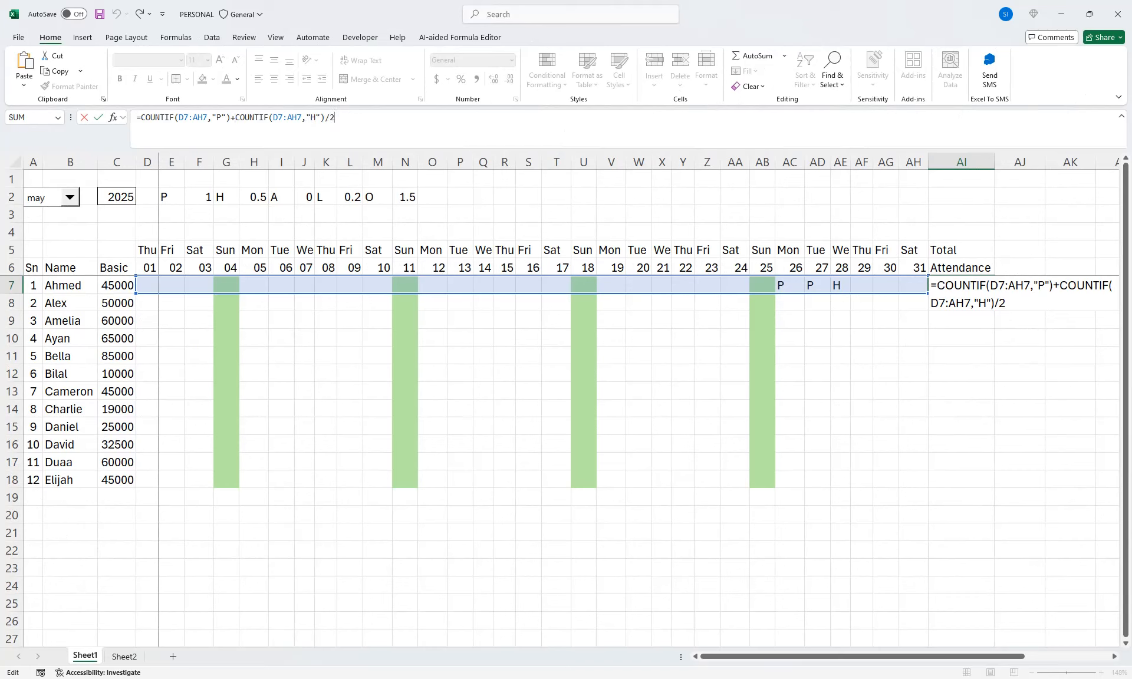
{"action": "type", "text": "+"}
{"action": "key", "text": "ctrl+v"}
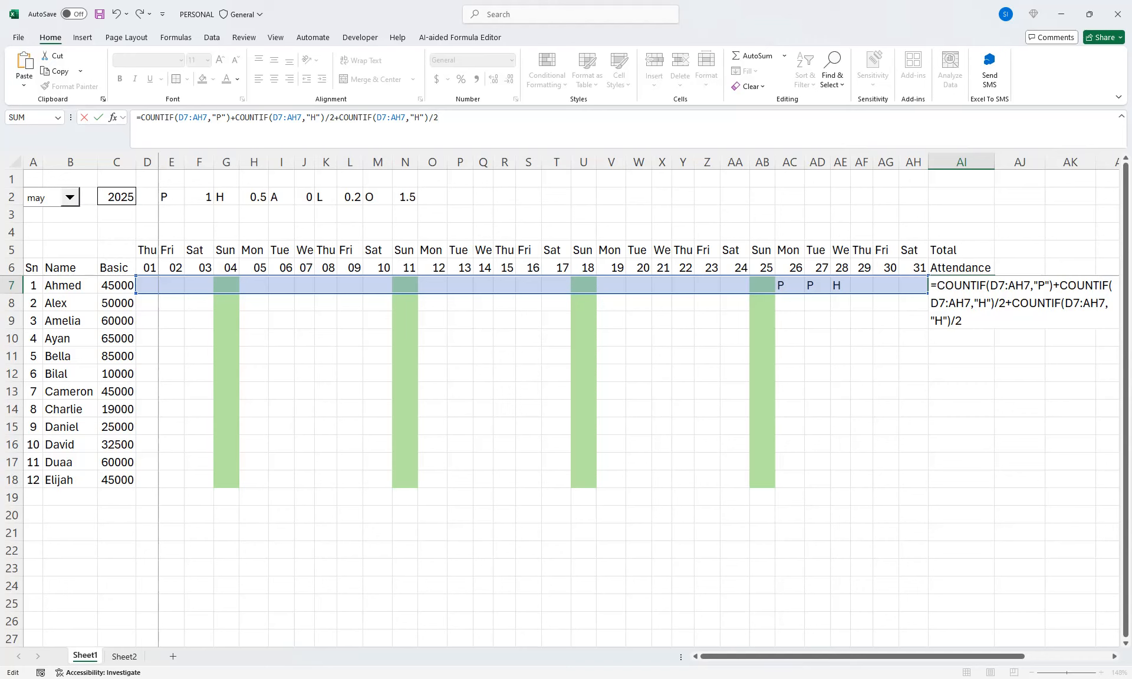
{"action": "double_click", "coordinate": [416, 118]}
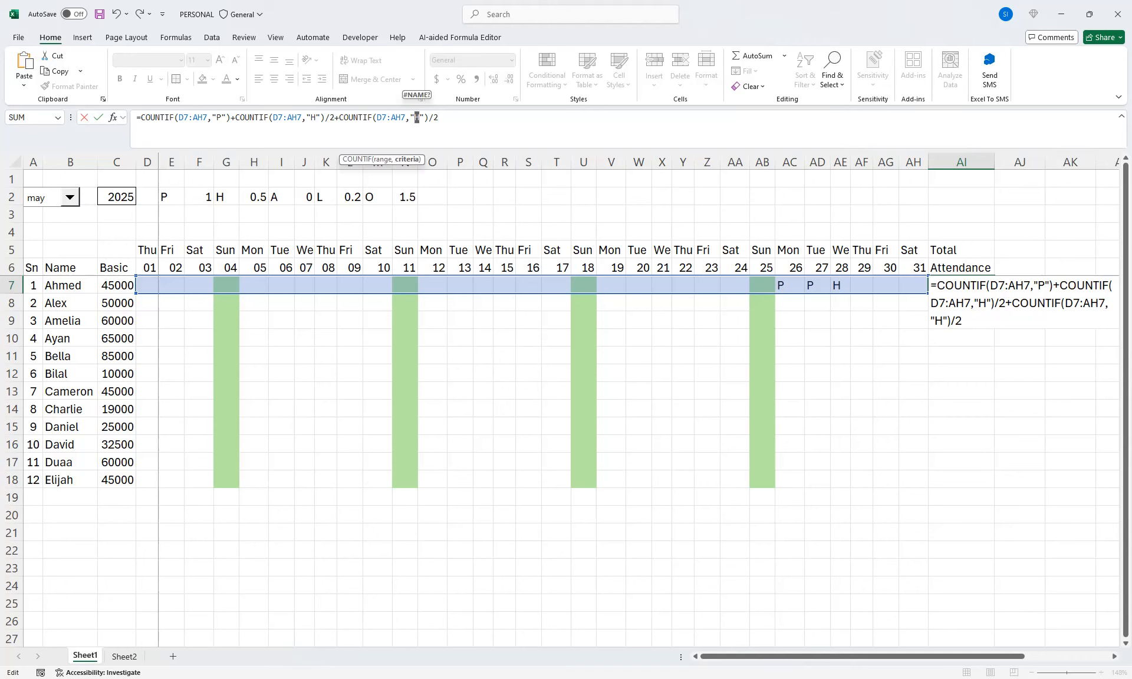
{"action": "type", "text": "L"}
{"action": "double_click", "coordinate": [436, 117]}
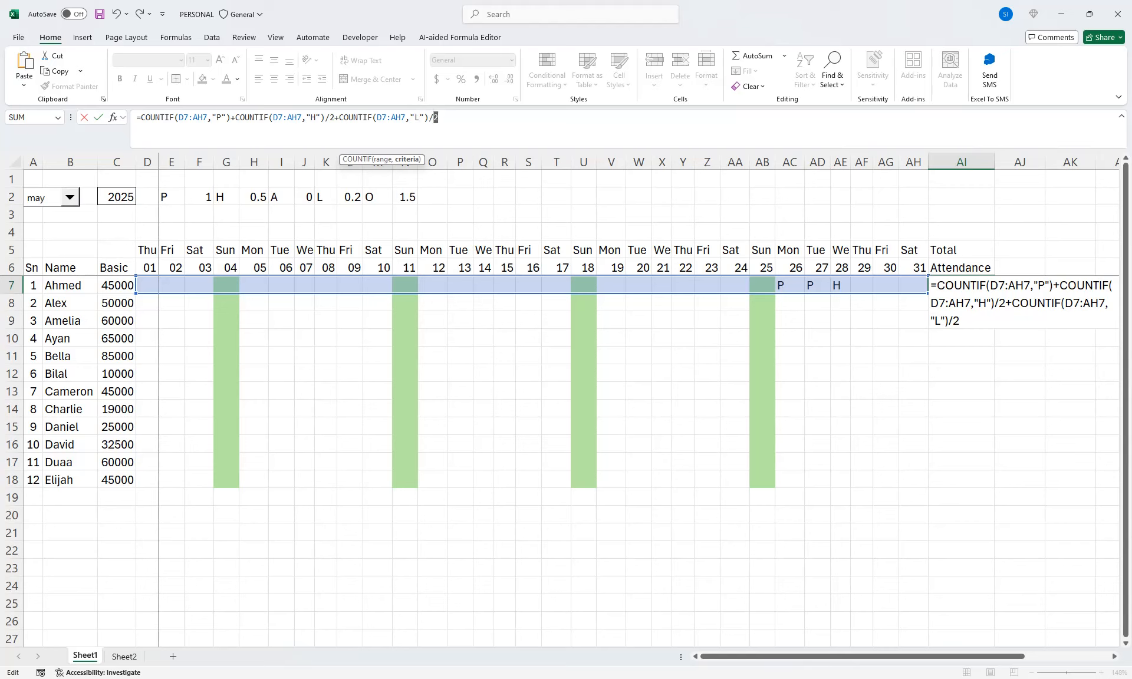
{"action": "type", "text": "5"}
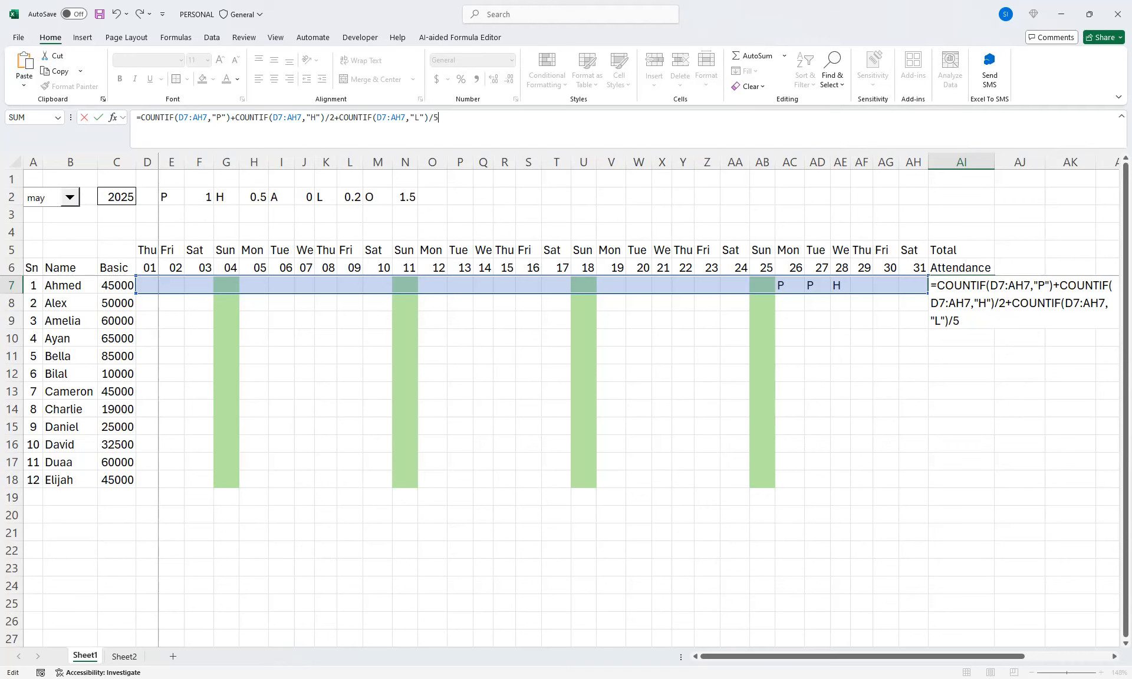
{"action": "type", "text": ","}
{"action": "type", "text": "+"}
Append +COUNTIF(D7:AH7,"A")*1.5 to the AI7 formula by pasting and editing the half-day term
{"action": "key", "text": "ctrl+v"}
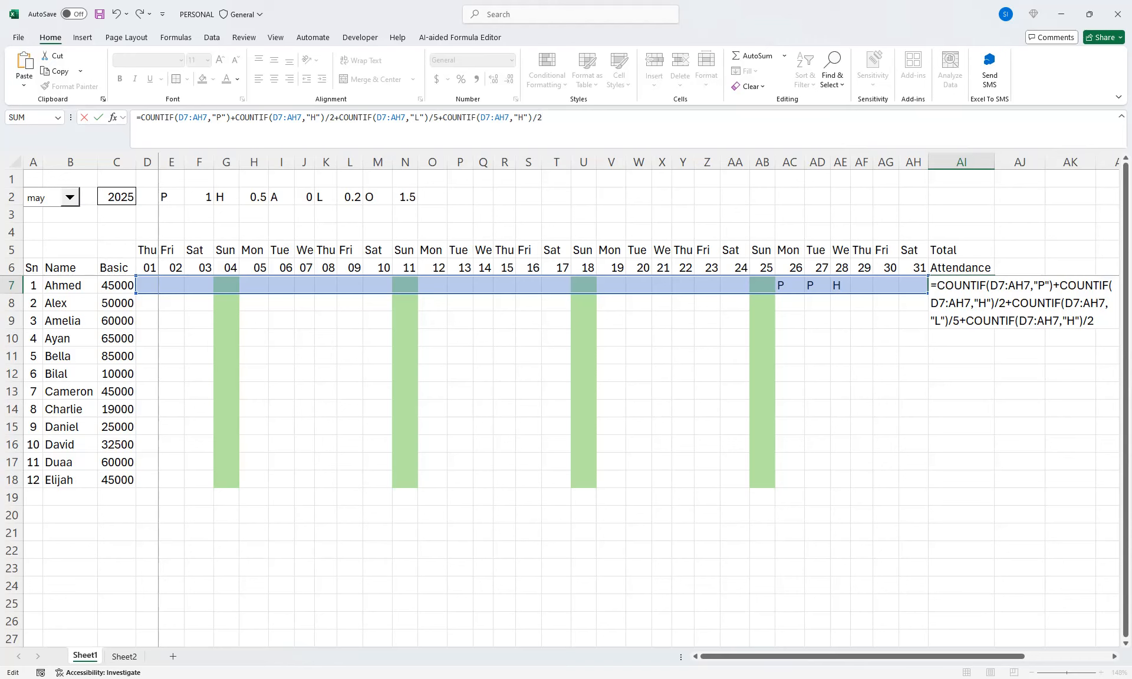
{"action": "double_click", "coordinate": [520, 117]}
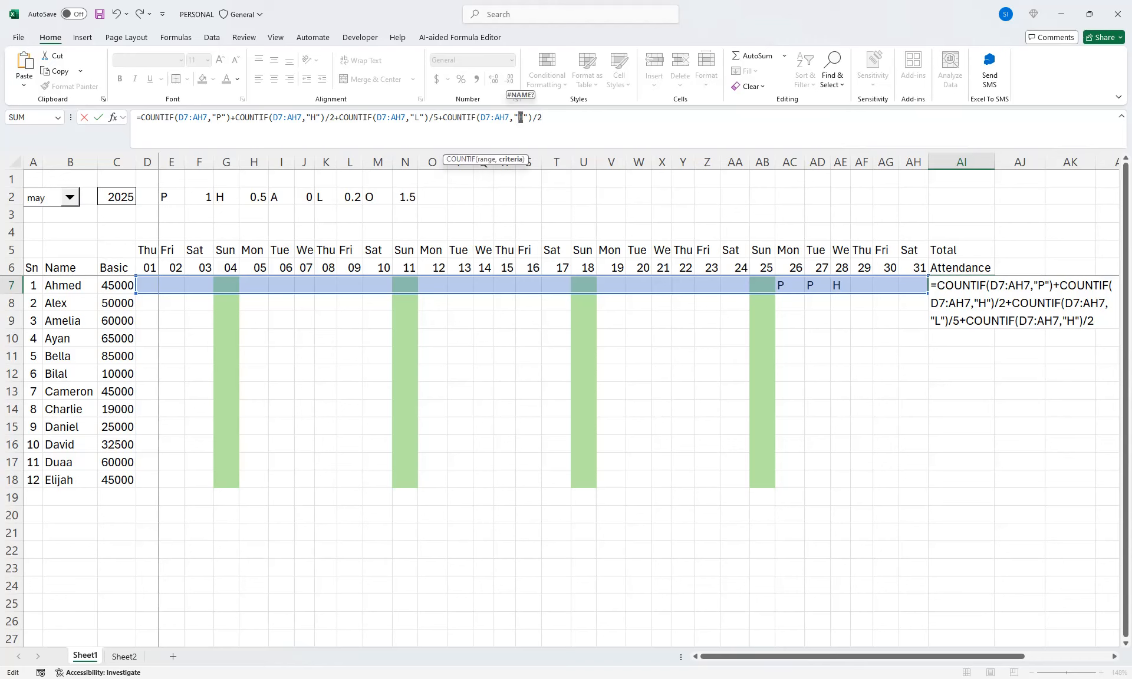
{"action": "type", "text": "A"}
{"action": "key", "text": "shift+Left"}
{"action": "key", "text": "shift+Left"}
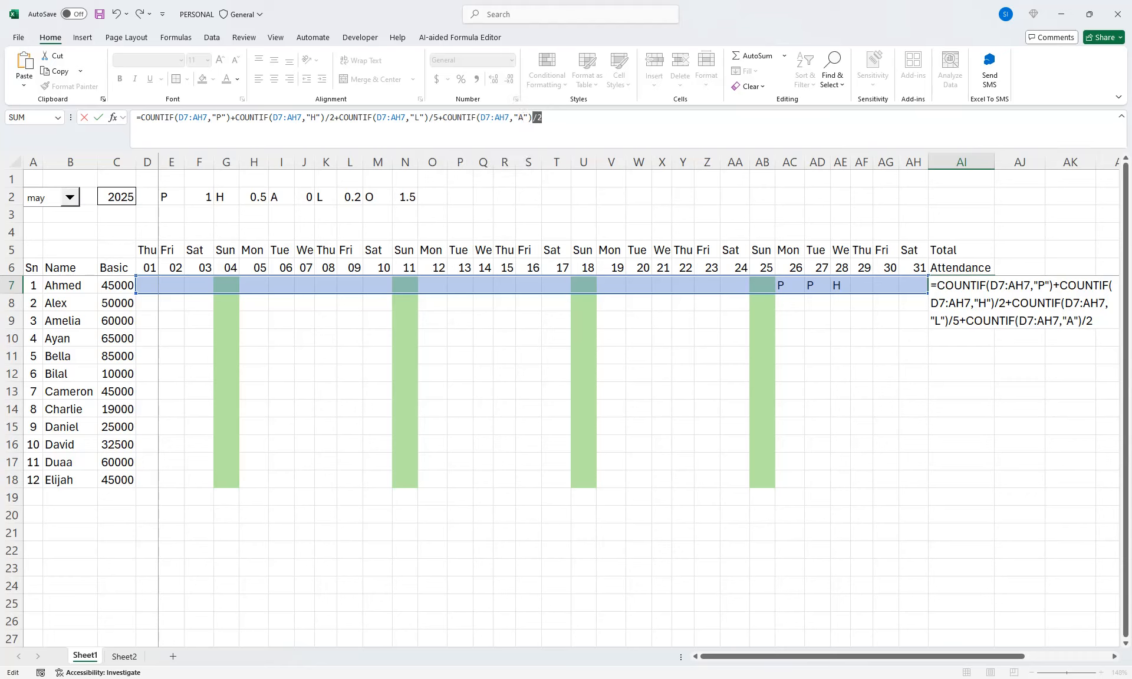
{"action": "type", "text": "*1.5"}
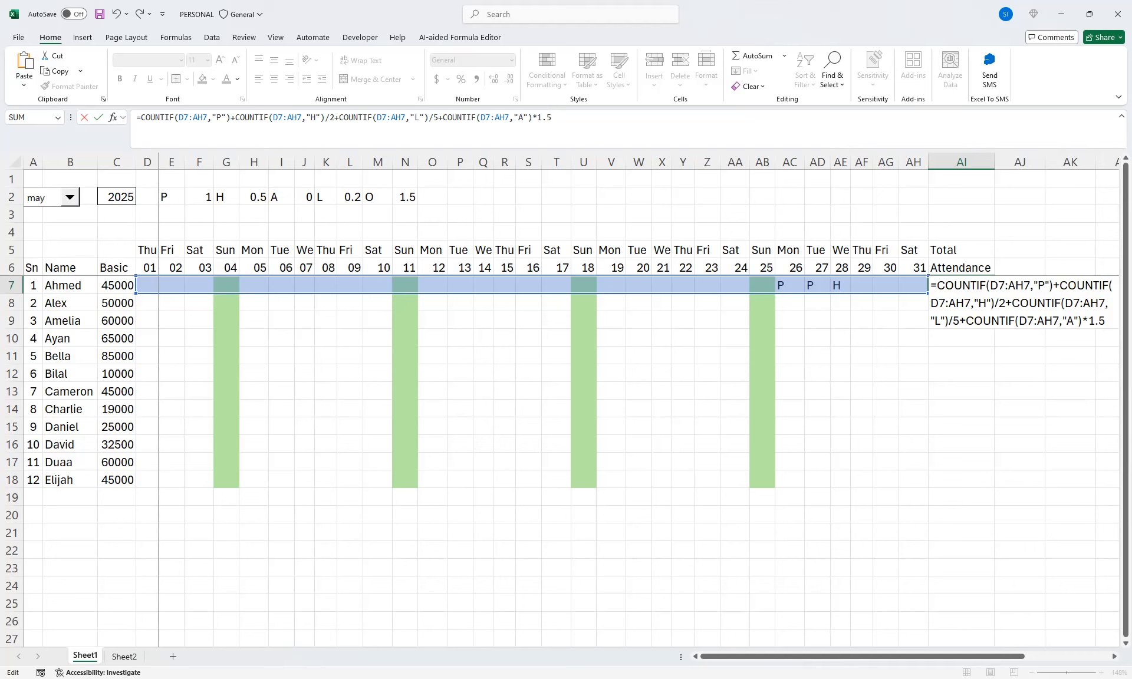
Confirm the AI7 total attendance formula and fill it down through AI18 for all employees
{"action": "key", "text": "Return"}
{"action": "key", "text": "Up"}
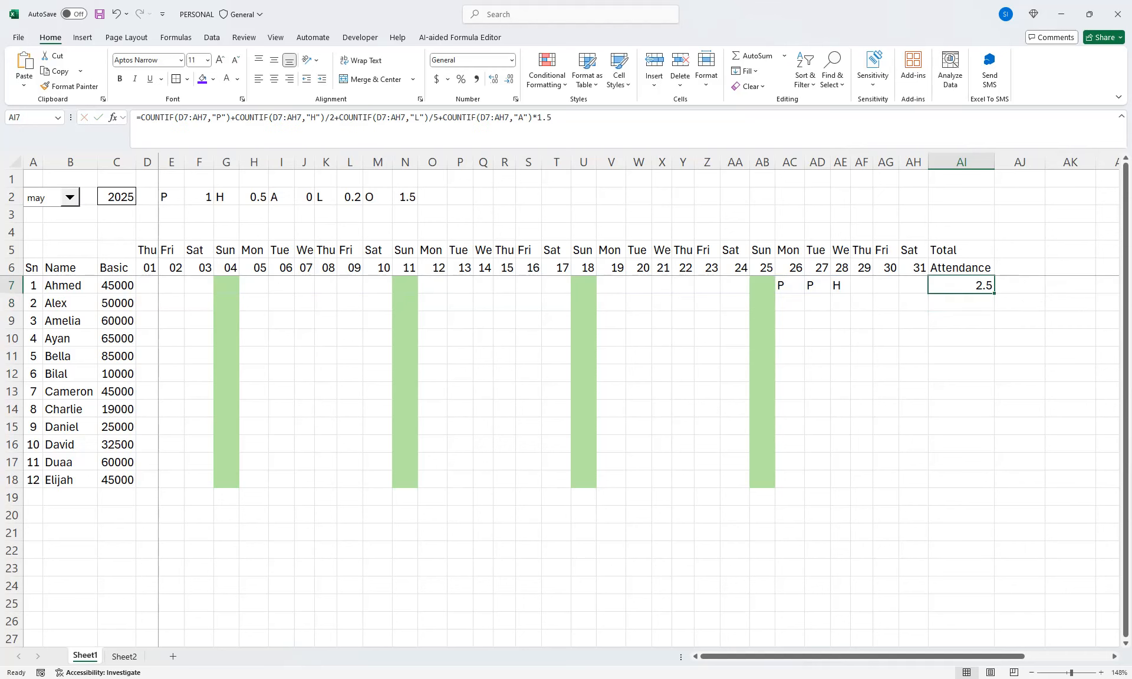
{"action": "left_click_drag", "start_coordinate": [994, 293], "coordinate": [993, 488]}
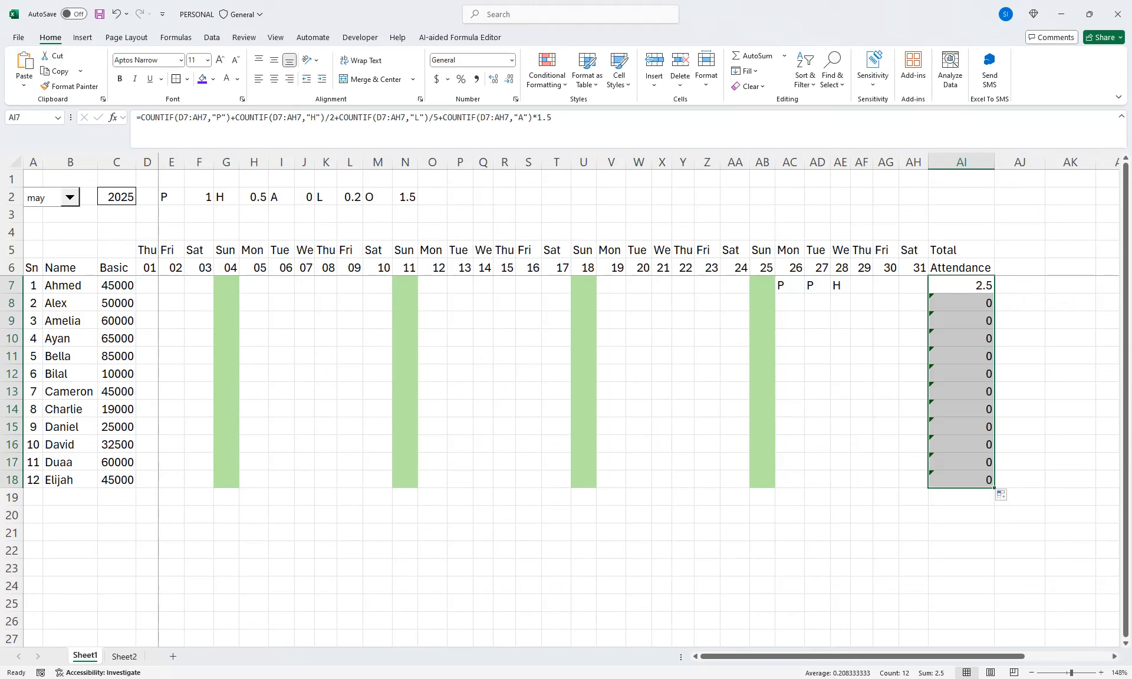
{"action": "double_click", "coordinate": [963, 285]}
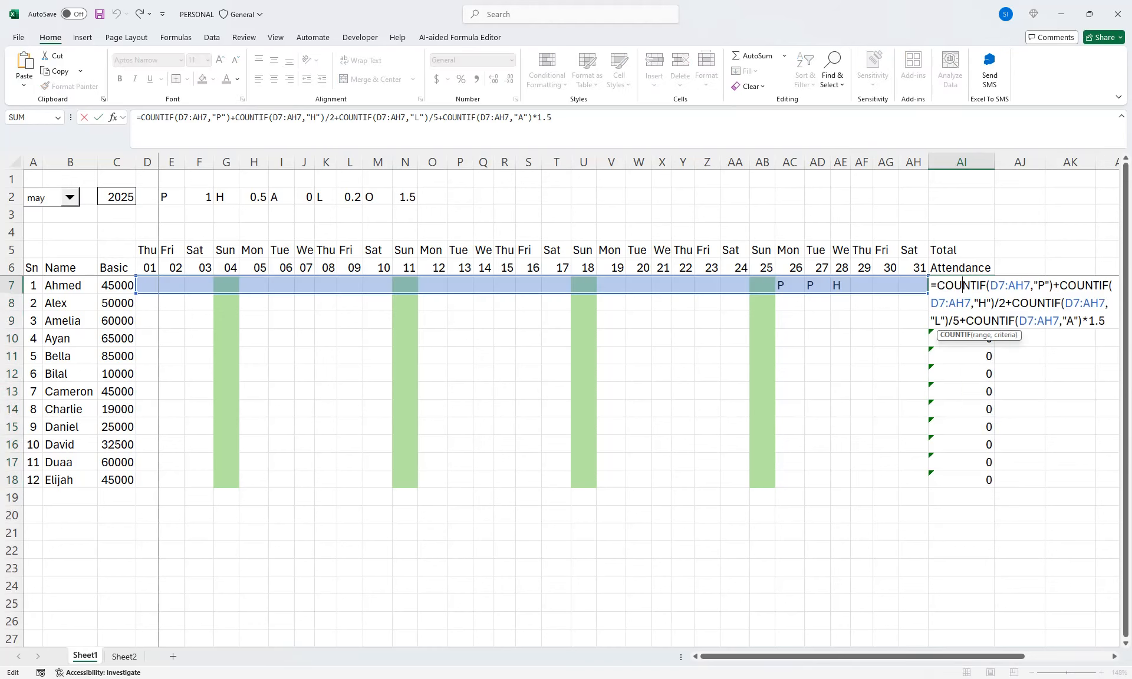
{"action": "key", "text": "Return"}
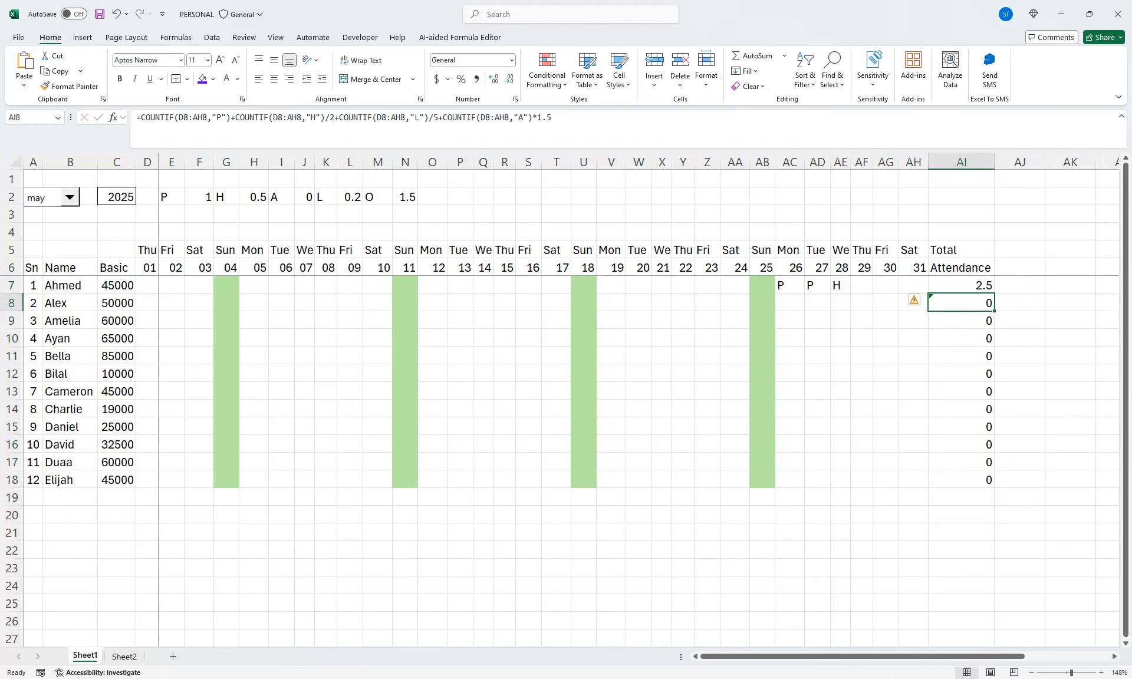
Ignore the omitted-adjacent-cells error flags on the copied formulas in AI8:AI18
{"action": "left_click_drag", "start_coordinate": [937, 286], "coordinate": [935, 480]}
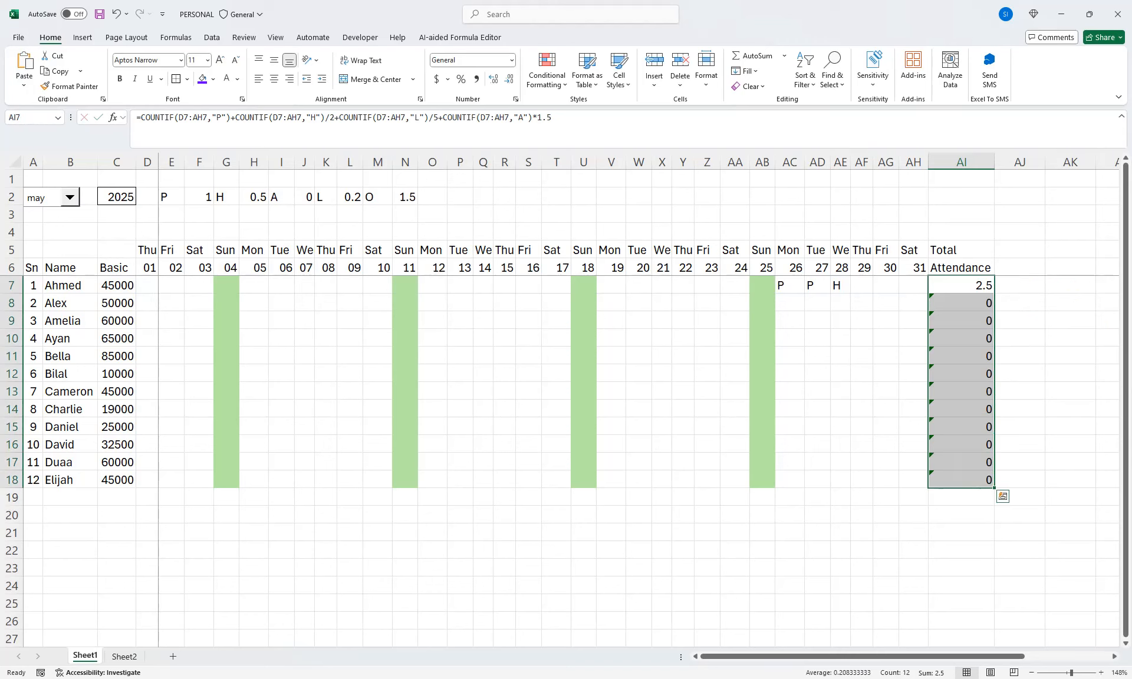
{"action": "left_click", "coordinate": [961, 303]}
{"action": "left_click_drag", "start_coordinate": [961, 303], "coordinate": [961, 480]}
{"action": "left_click", "coordinate": [915, 300]}
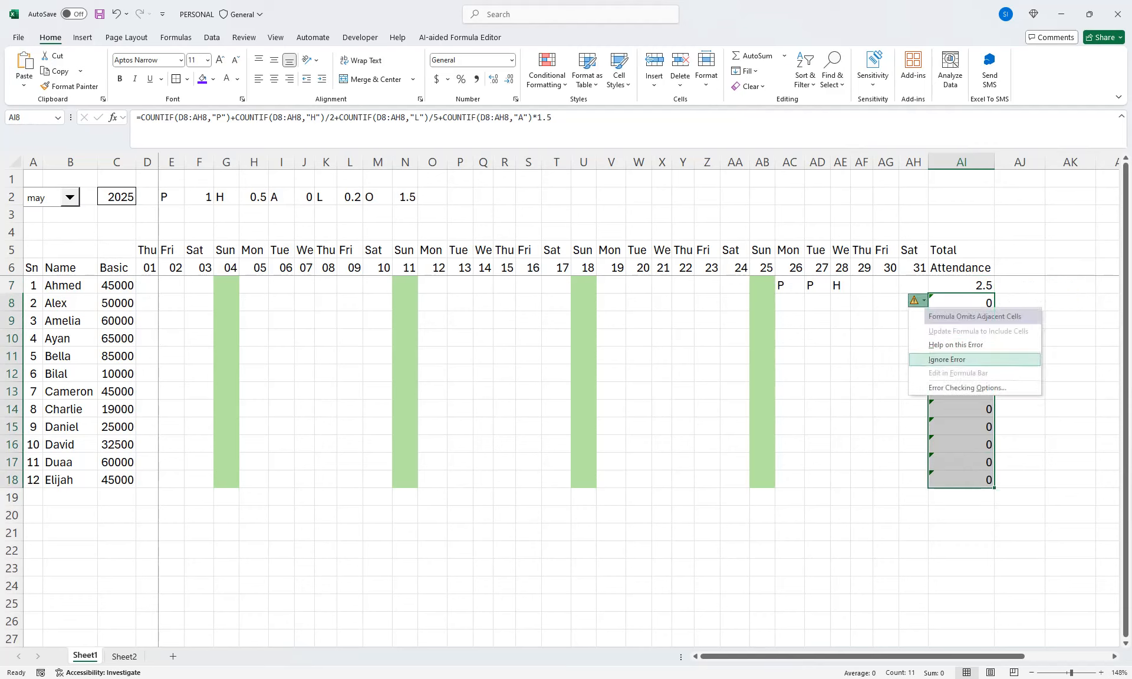
{"action": "left_click", "coordinate": [947, 359]}
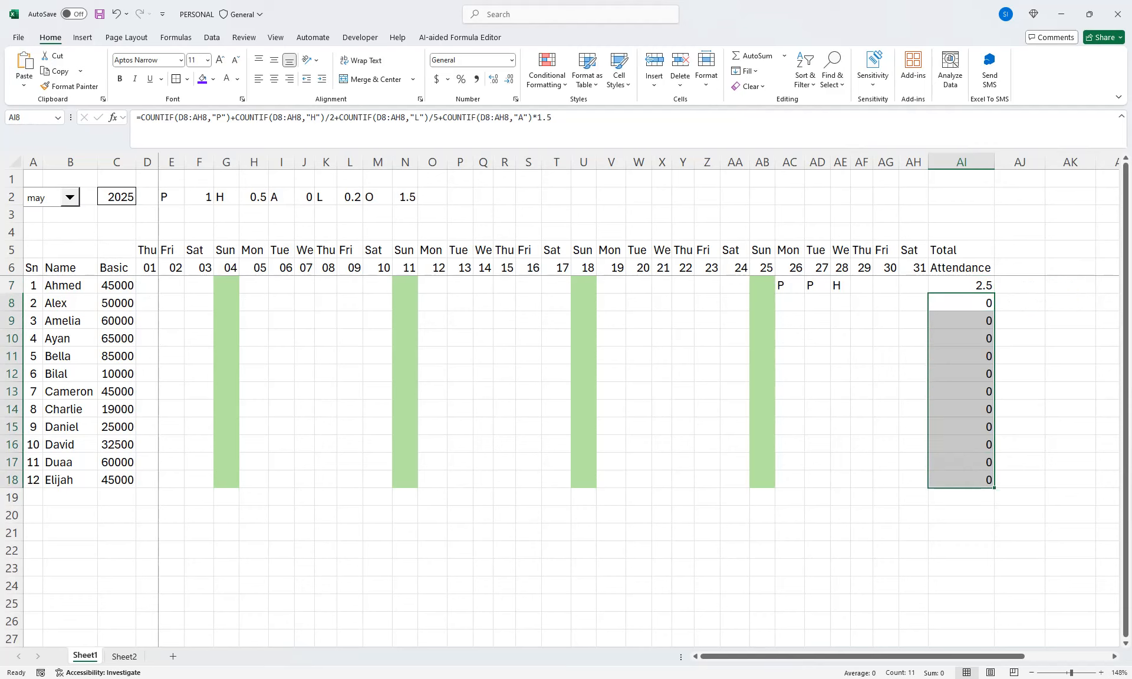
{"action": "left_click_drag", "start_coordinate": [961, 286], "coordinate": [961, 480]}
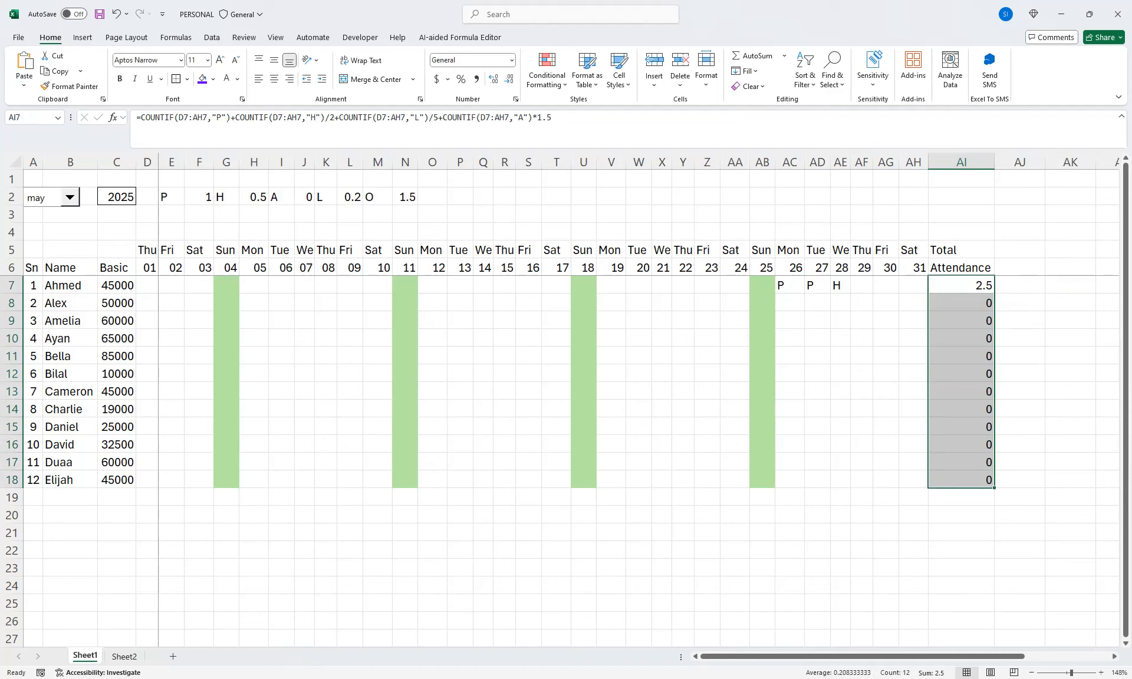
{"action": "left_click", "coordinate": [515, 98]}
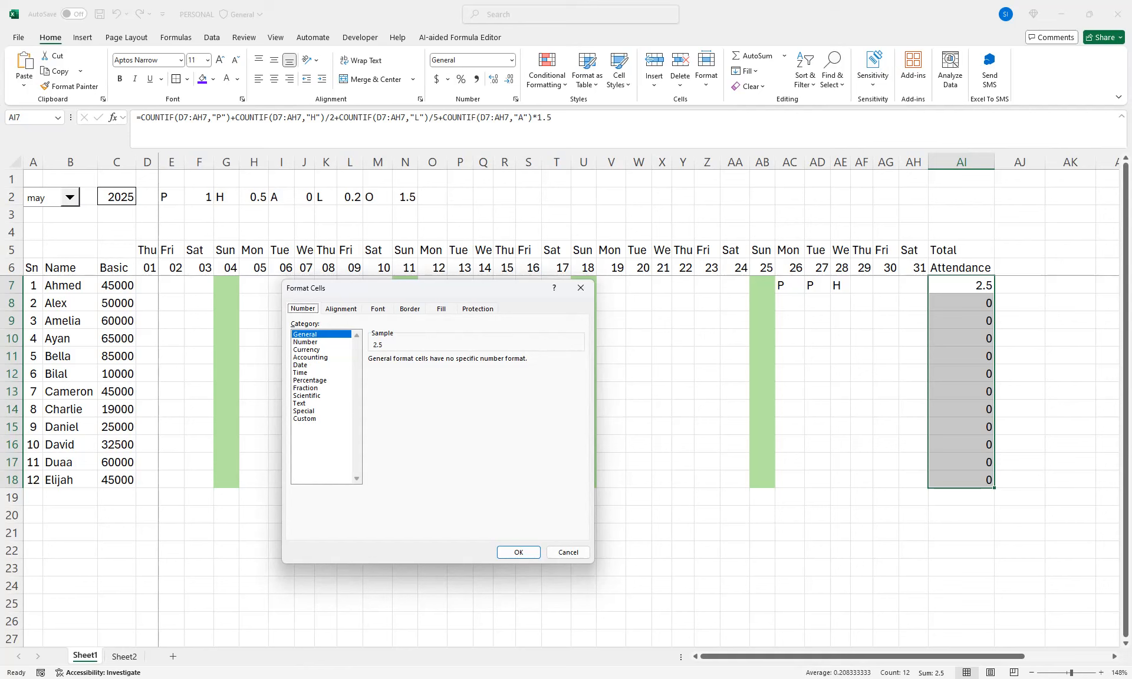
{"action": "left_click", "coordinate": [305, 419]}
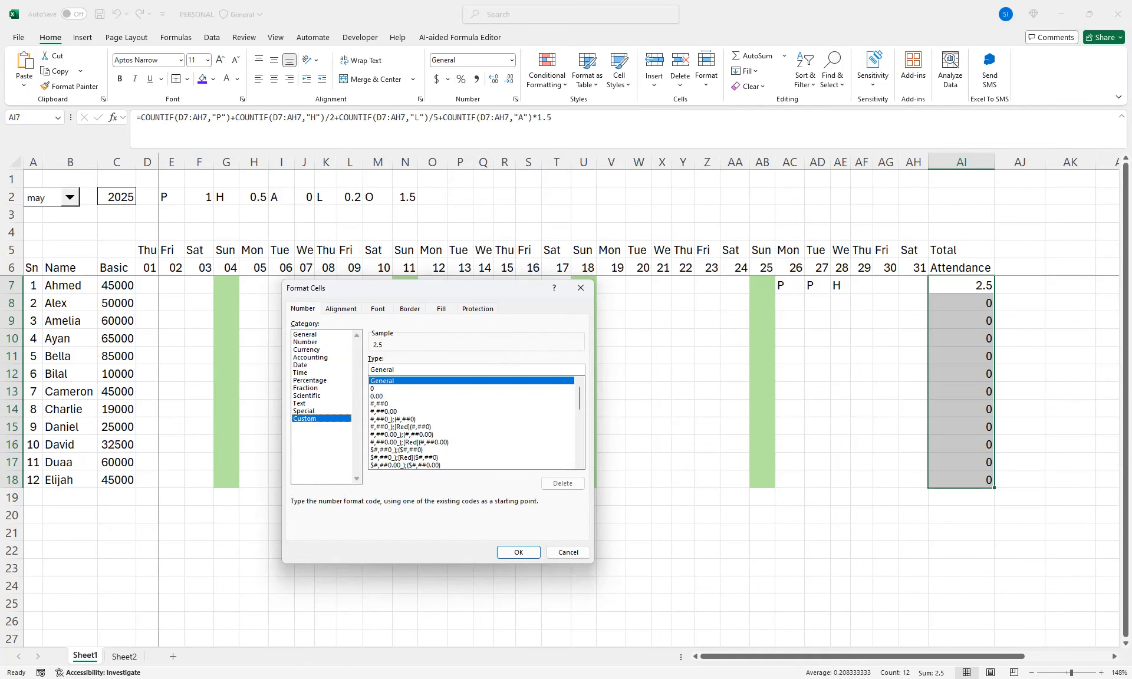
{"action": "key", "text": "Tab"}
{"action": "type", "text": "0"}
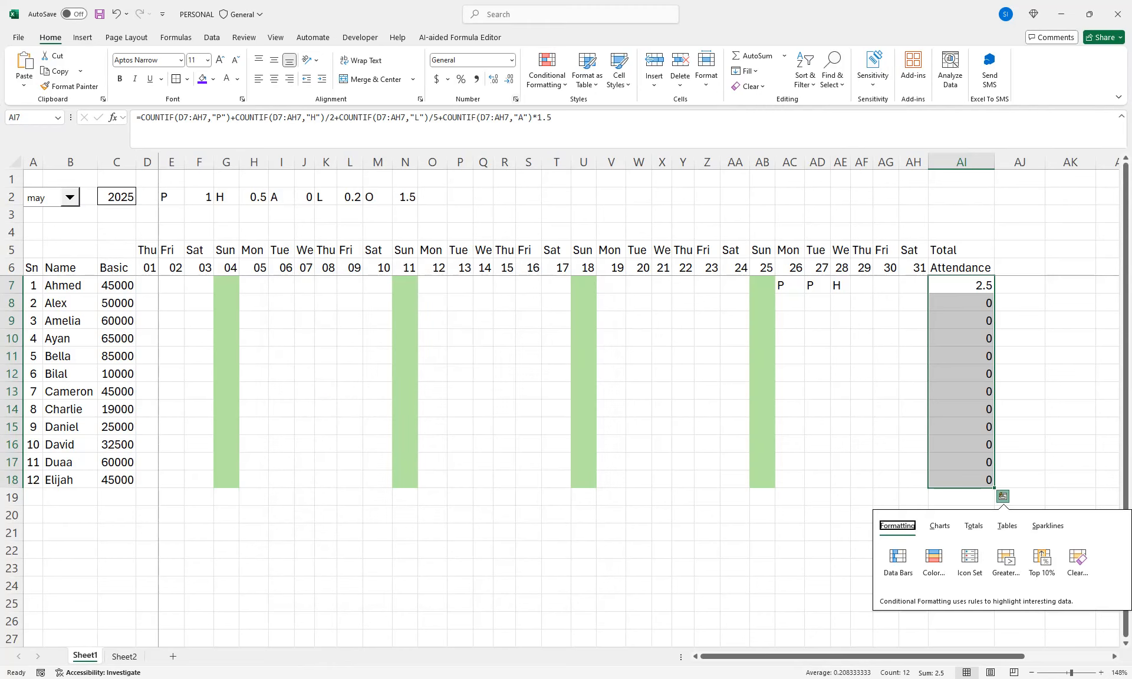
{"action": "key", "text": "Escape"}
Apply a custom number format to AI7:AI18 that shows one decimal place (0.0), hides zero values and ends with @
{"action": "key", "text": "ctrl+1"}
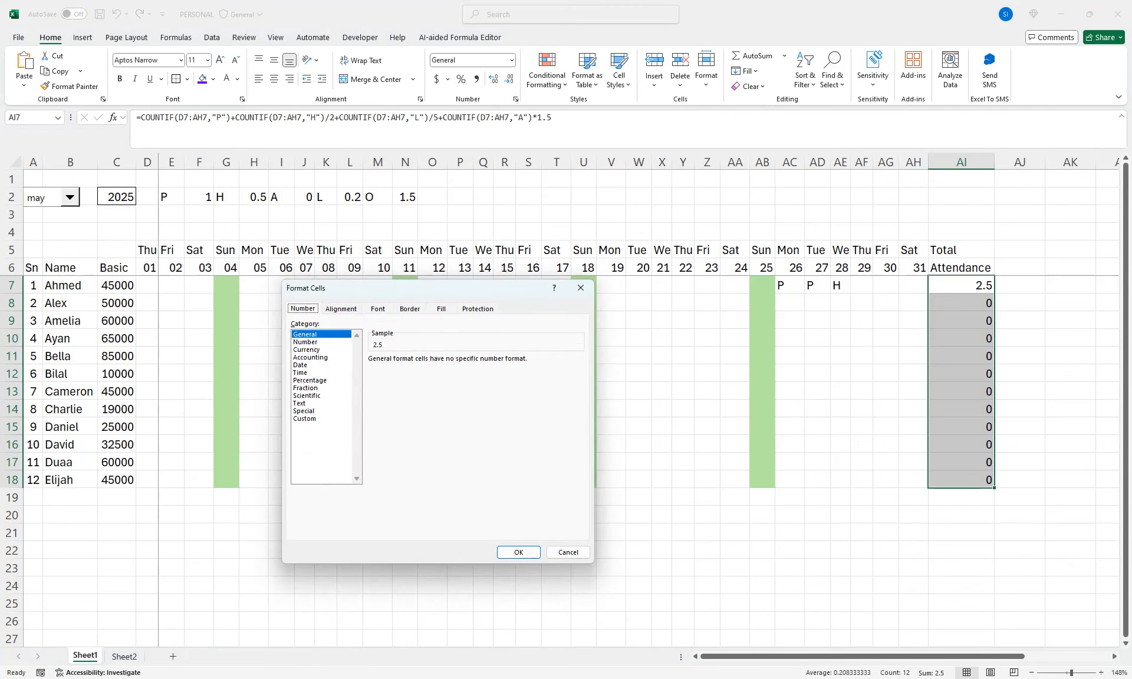
{"action": "left_click_drag", "start_coordinate": [425, 289], "coordinate": [505, 263]}
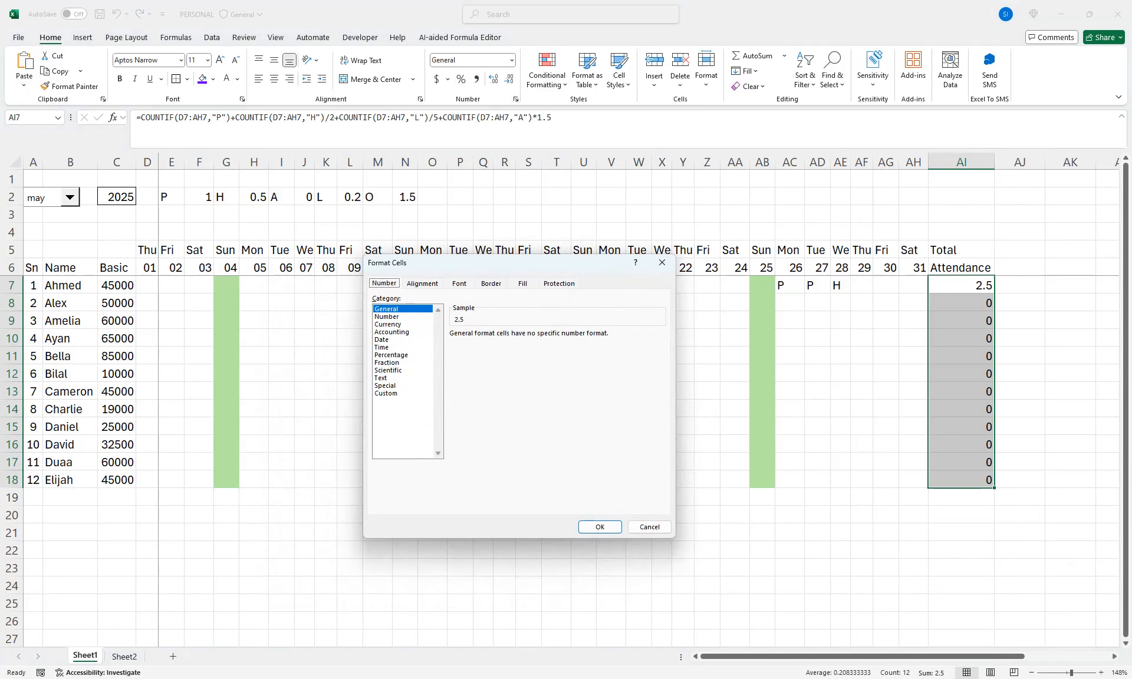
{"action": "left_click", "coordinate": [387, 393]}
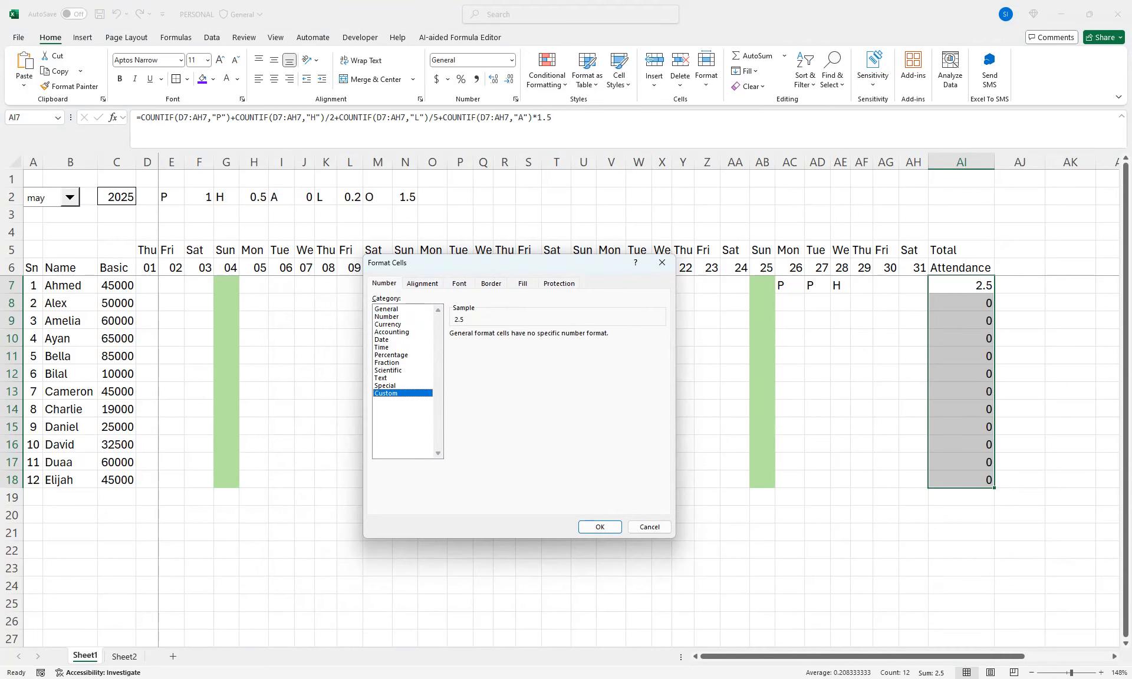
{"action": "key", "text": "Tab"}
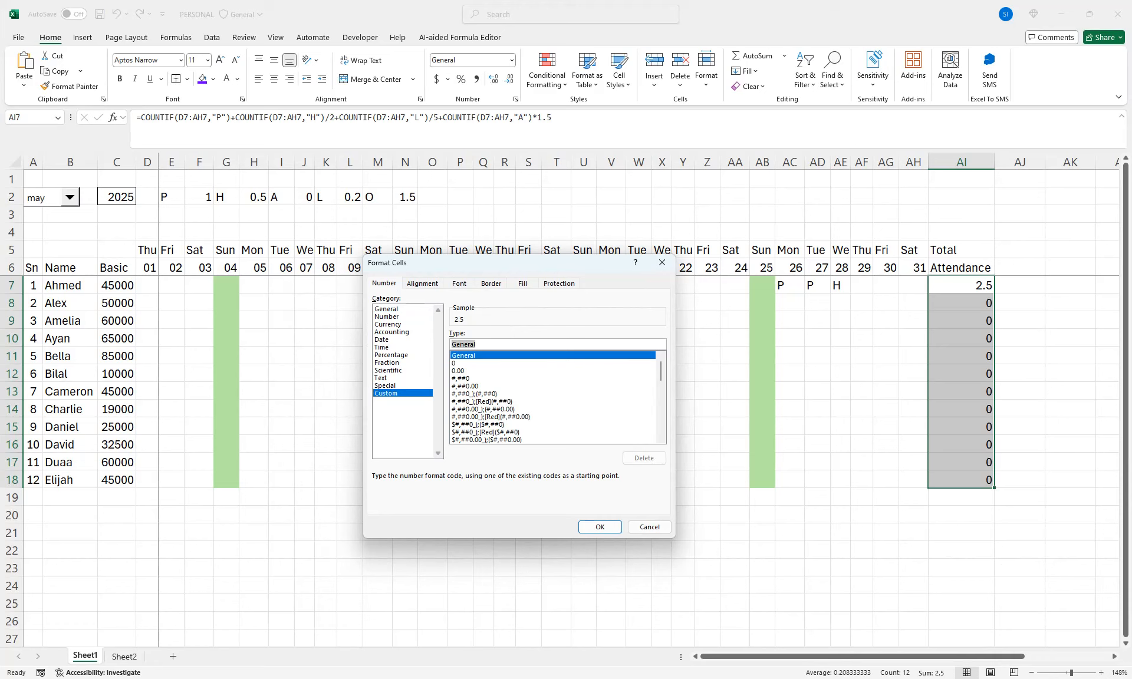
{"action": "type", "text": "0"}
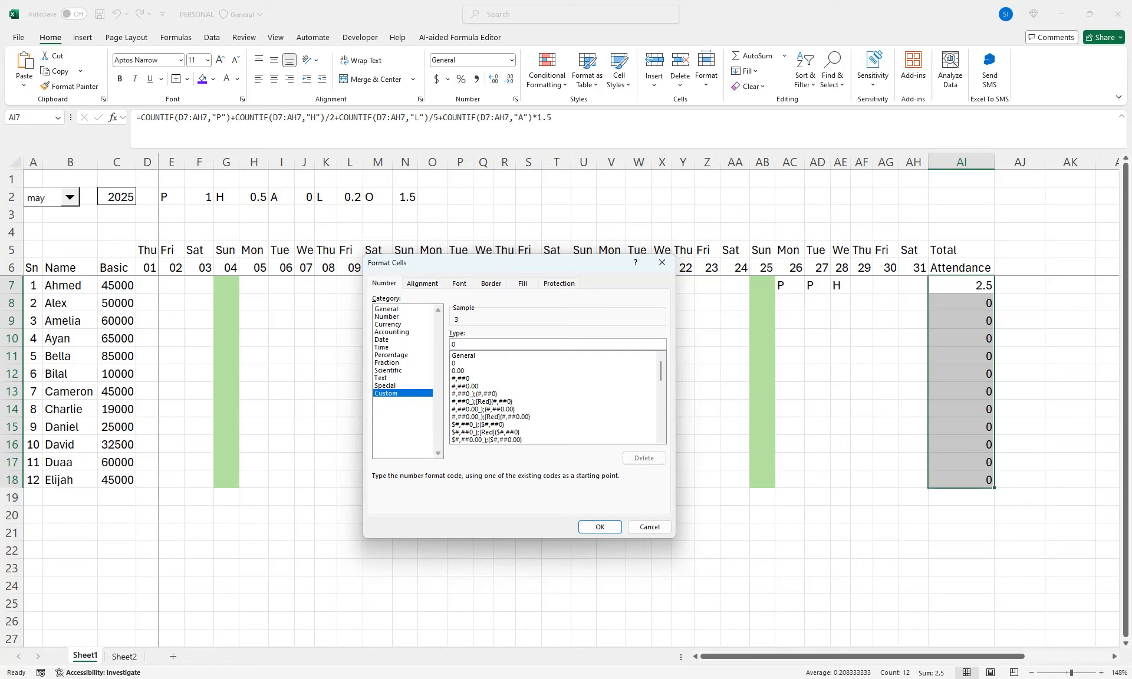
{"action": "type", "text": "."}
{"action": "type", "text": "0"}
{"action": "type", "text": "@"}
{"action": "key", "text": "Return"}
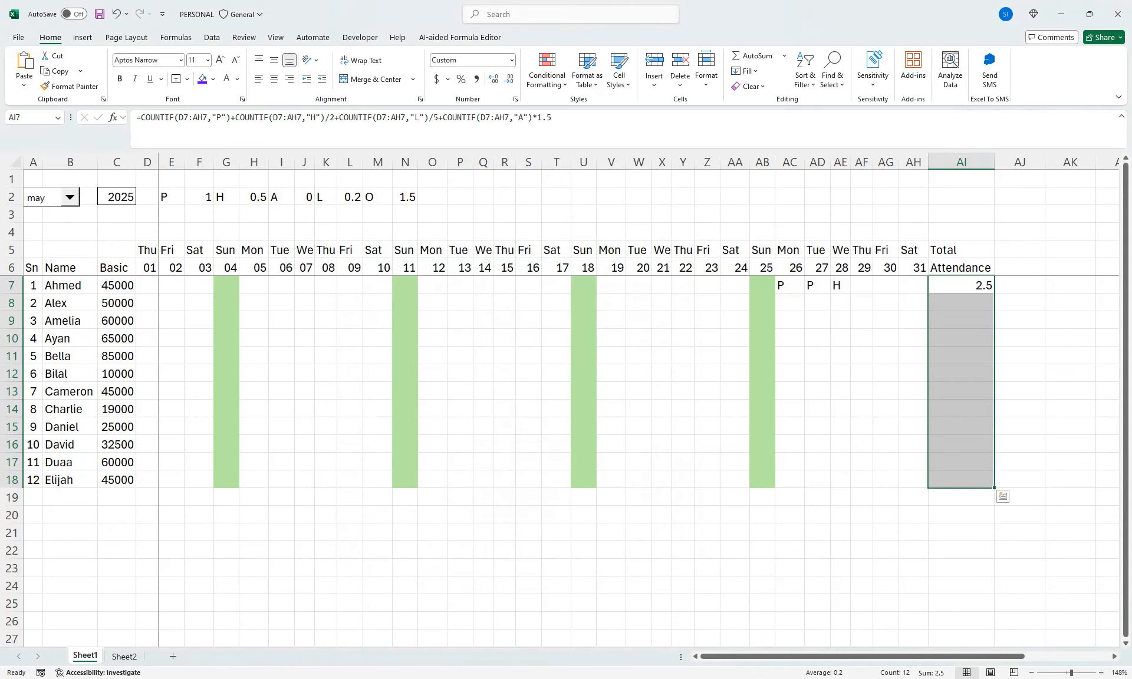
Undo the latest edits to the total attendance formula in AI7
{"action": "key", "text": "ctrl+z"}
{"action": "key", "text": "ctrl+z"}
{"action": "key", "text": "ctrl+z"}
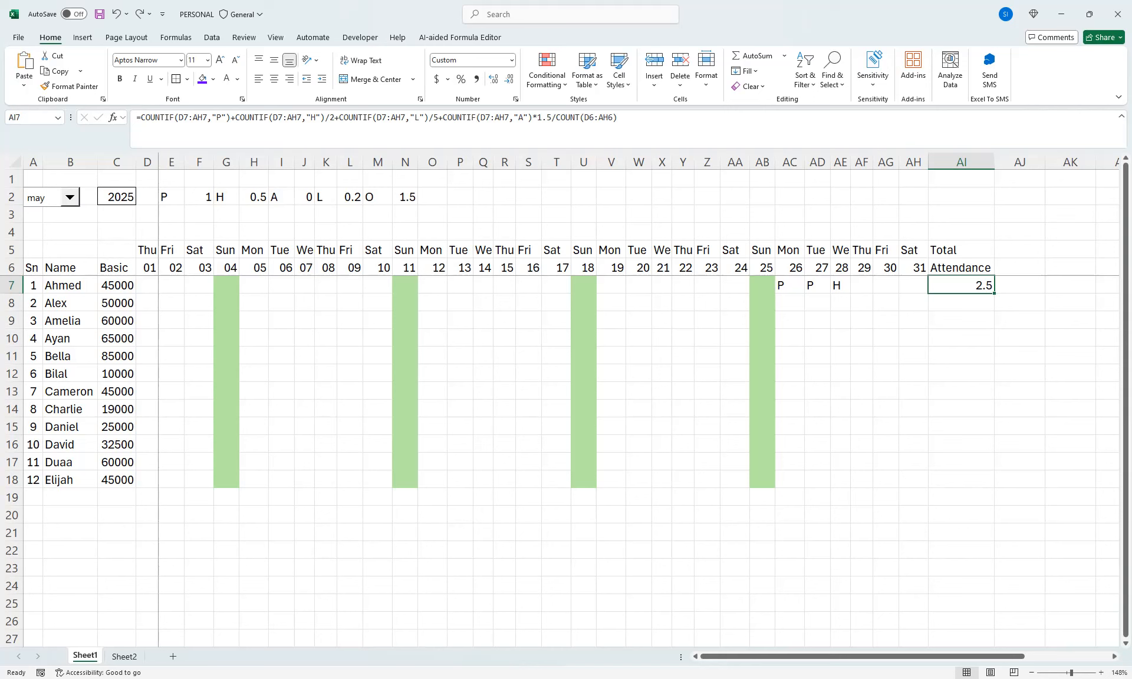
Remove the /COUNT(D6:AH6) division from the end of the AI7 formula
{"action": "double_click", "coordinate": [970, 286]}
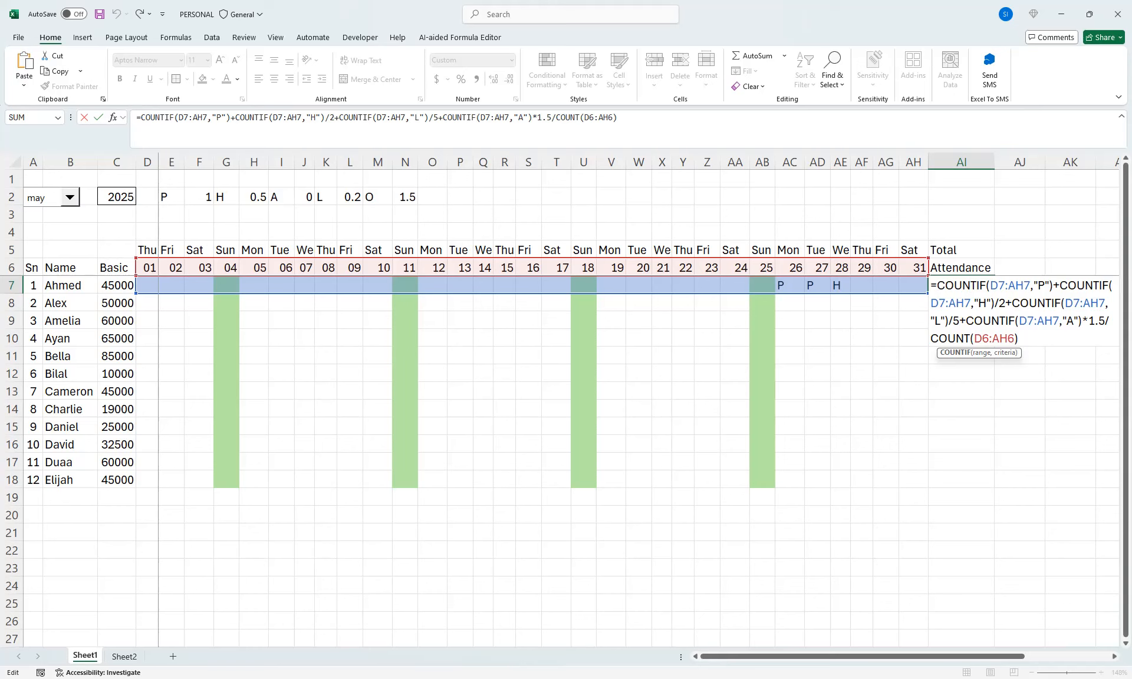
{"action": "left_click_drag", "start_coordinate": [551, 118], "coordinate": [617, 118]}
{"action": "left_click", "coordinate": [618, 118]}
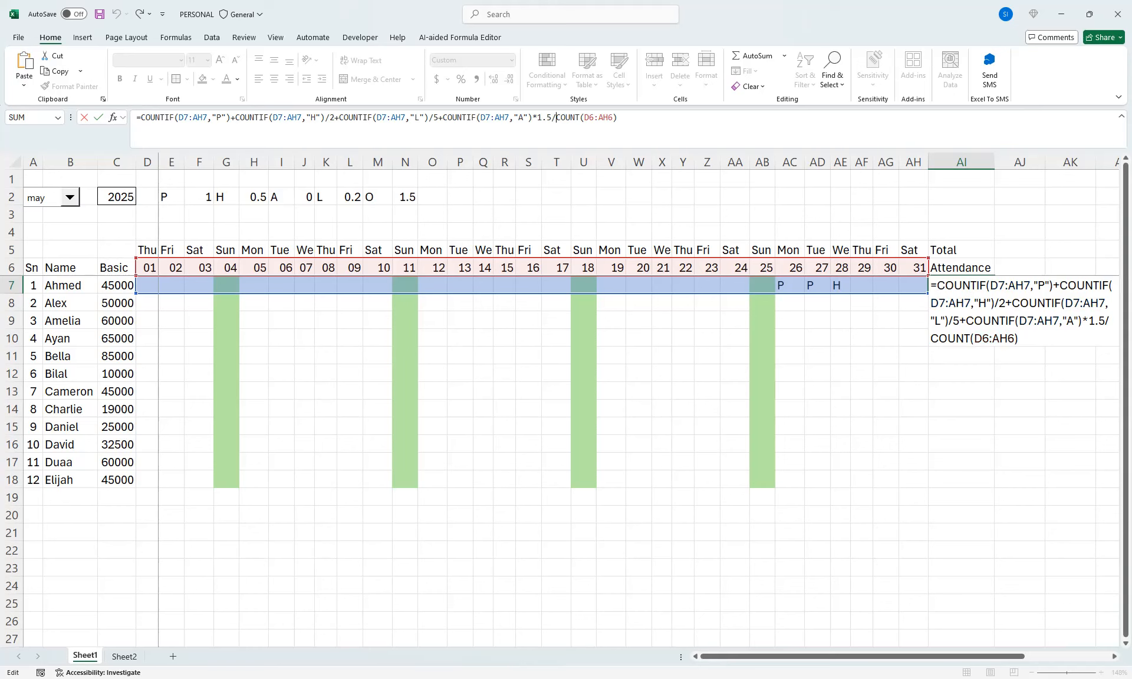
{"action": "left_click_drag", "start_coordinate": [552, 118], "coordinate": [617, 117]}
{"action": "key", "text": "BackSpace"}
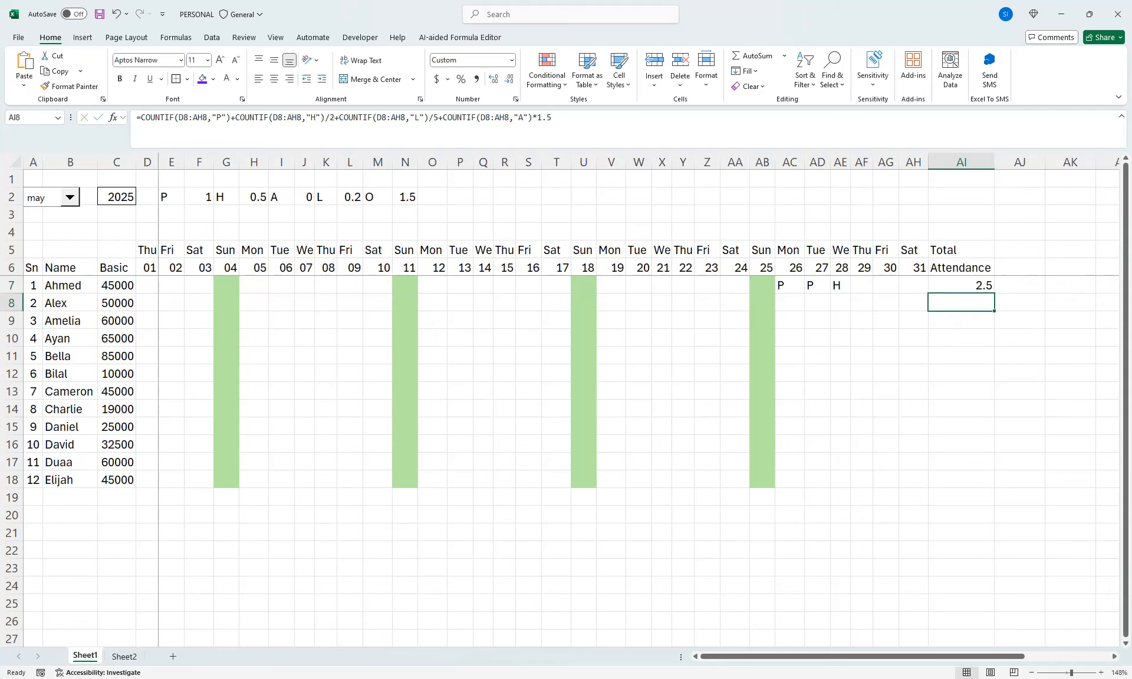
Test =COUNT(D6:AH6) in cell AI3 to count the month's days, and clear the cell again
{"action": "left_click", "coordinate": [961, 213]}
{"action": "type", "text": "=CO"}
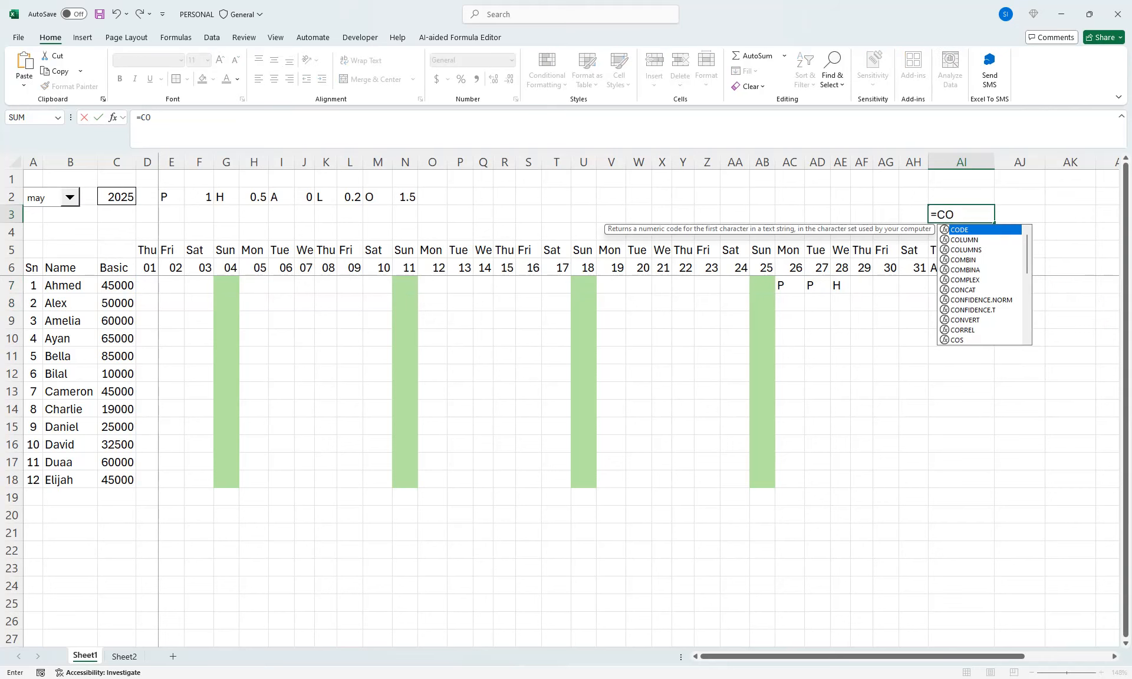
{"action": "type", "text": "UNT("}
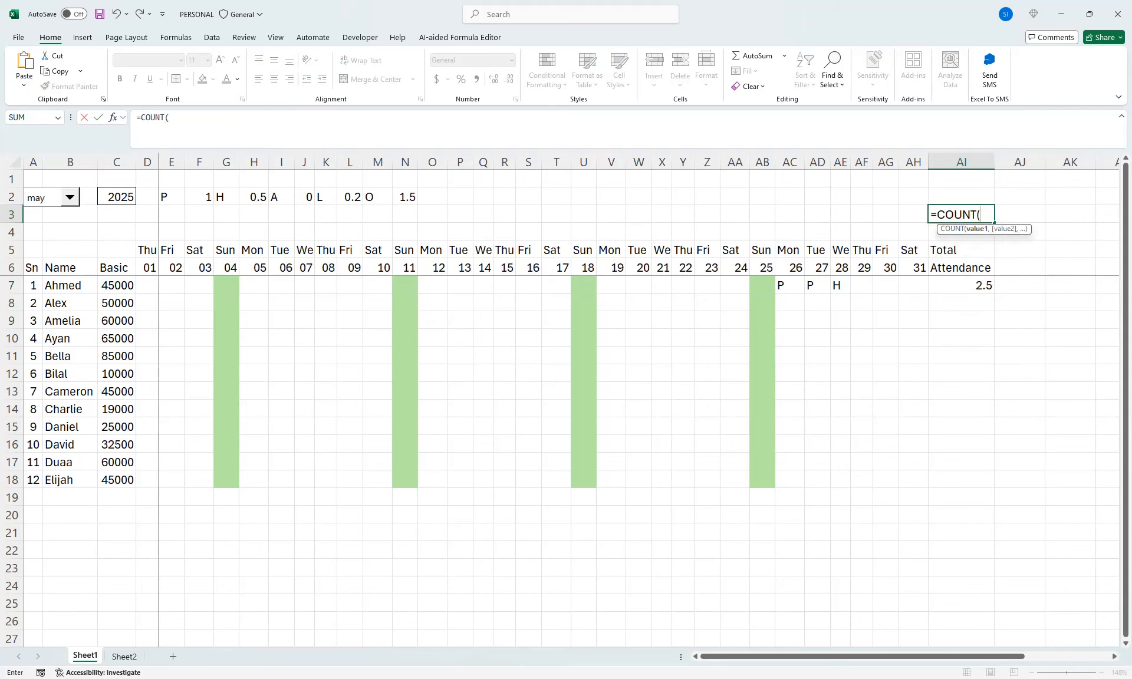
{"action": "left_click_drag", "start_coordinate": [914, 267], "coordinate": [148, 268]}
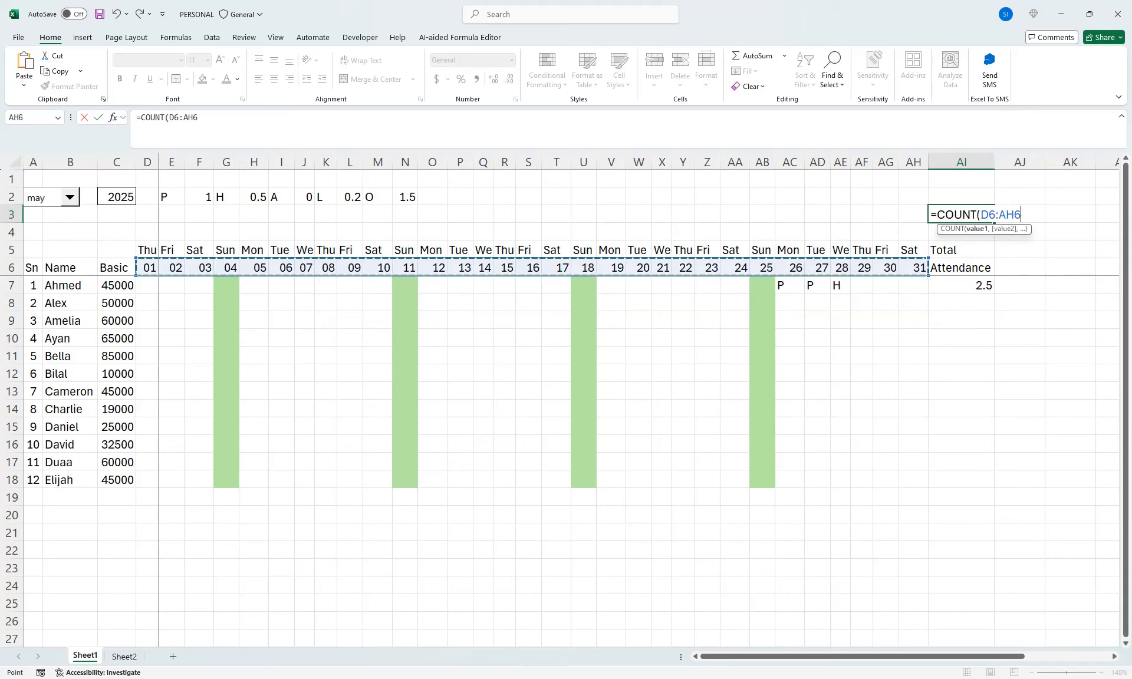
{"action": "type", "text": ")"}
{"action": "key", "text": "Return"}
{"action": "key", "text": "Up"}
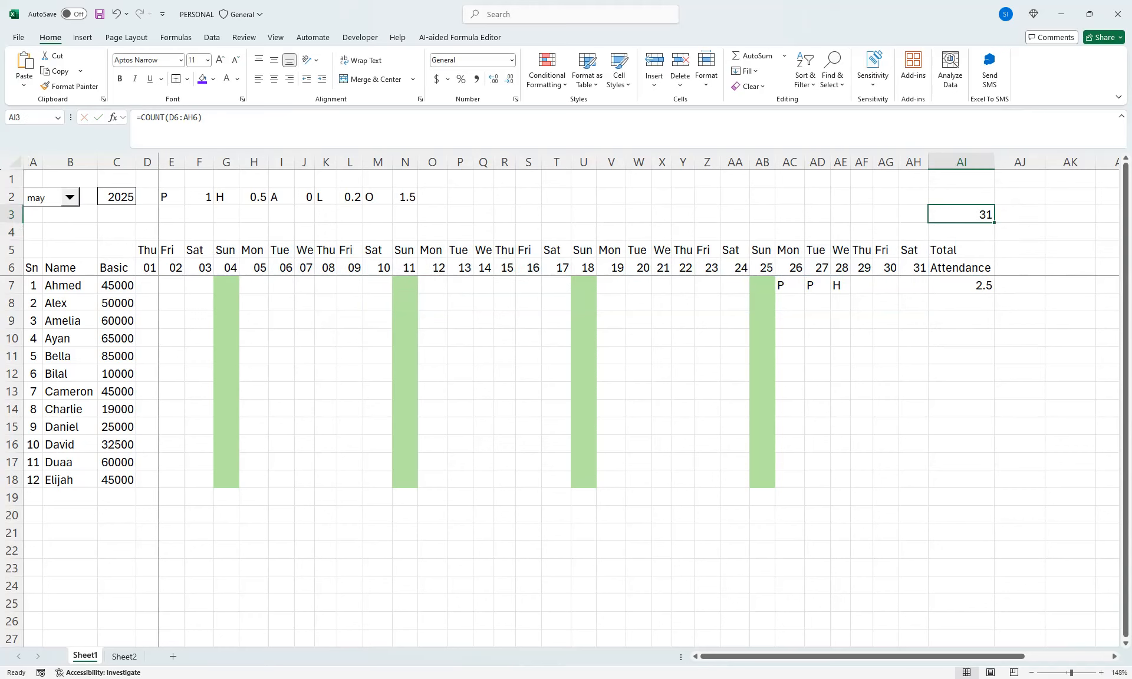
{"action": "key", "text": "Delete"}
Replace the code "A" with "O" in the *1.5 COUNTIF term of the AI7 formula
{"action": "left_click", "coordinate": [961, 285]}
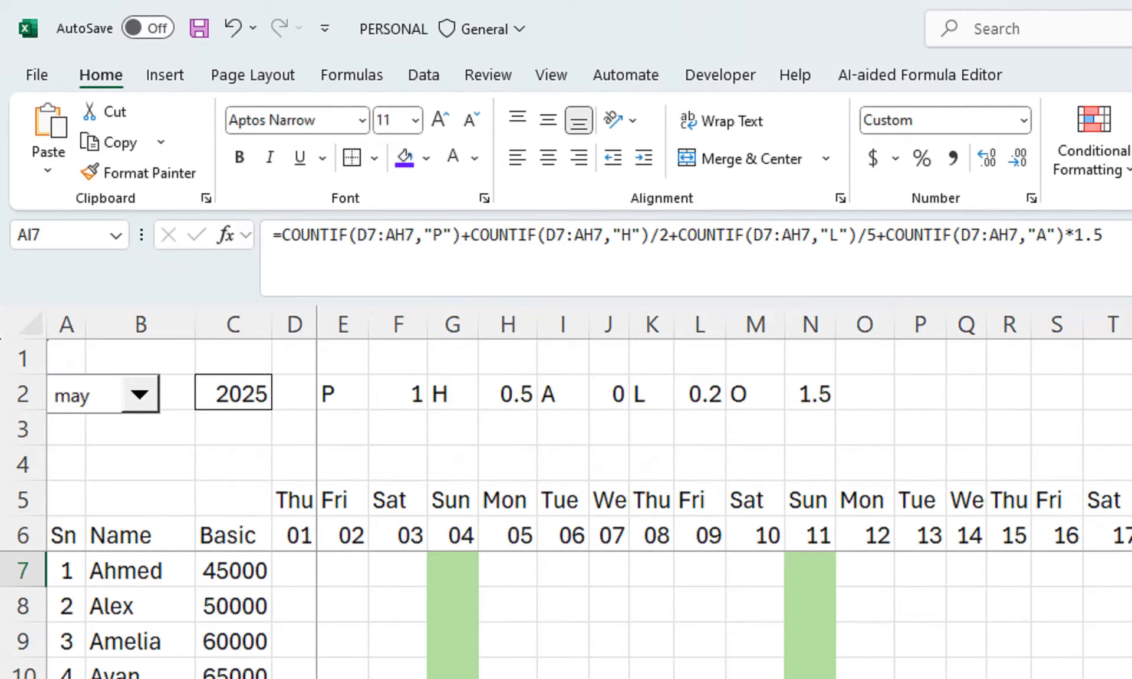
{"action": "left_click", "coordinate": [1040, 235]}
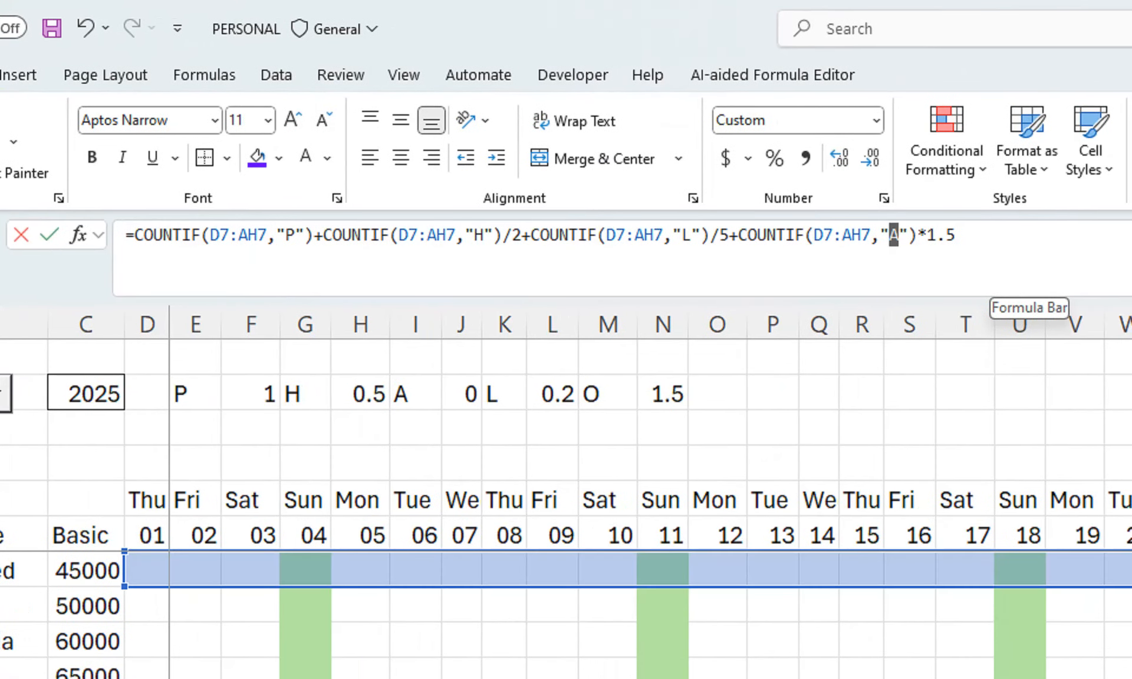
{"action": "left_click", "coordinate": [893, 235]}
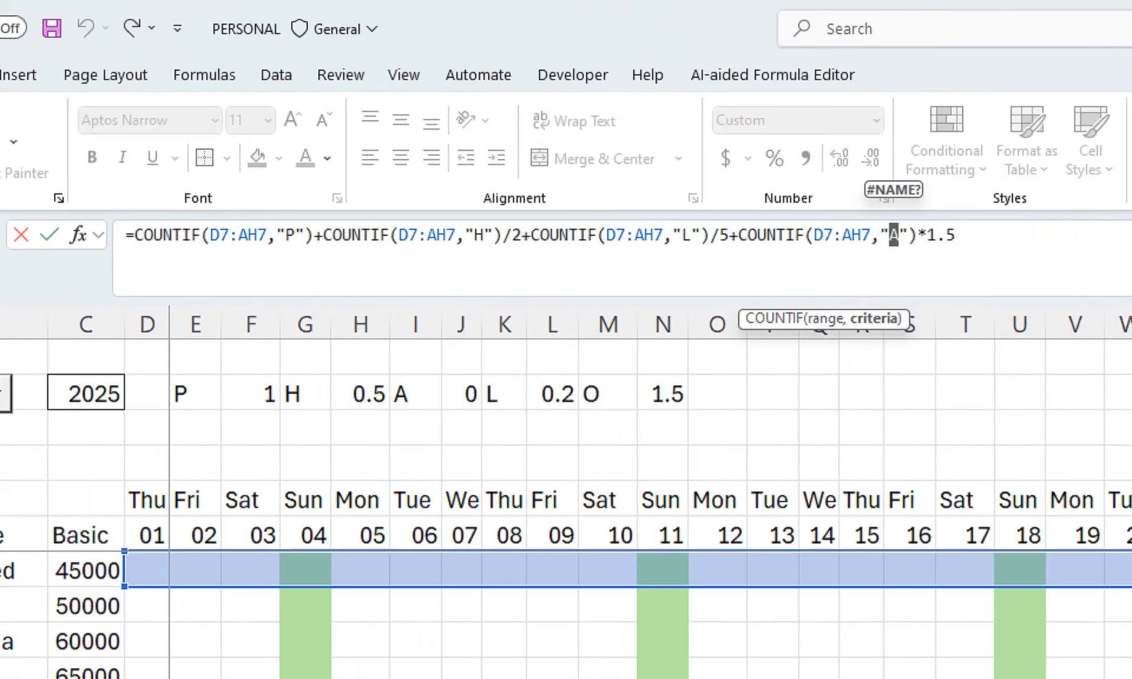
{"action": "type", "text": "O"}
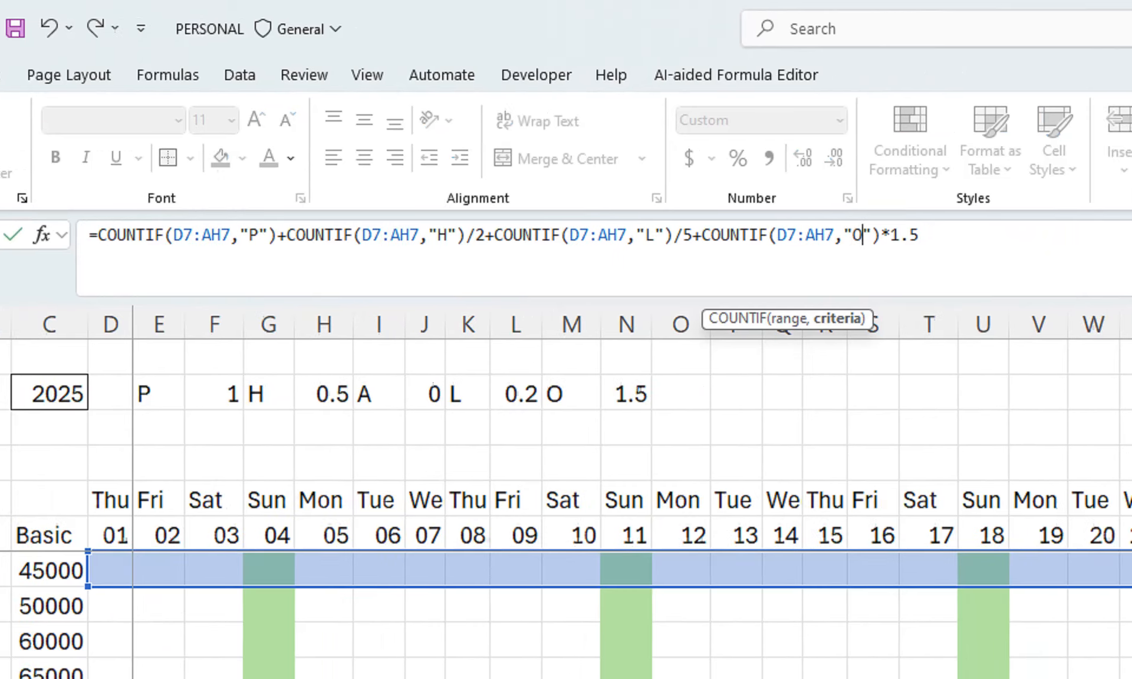
Append /COUNT(D6:AH6) to the AI7 formula to divide by the number of dates in the header row
{"action": "key", "text": "End"}
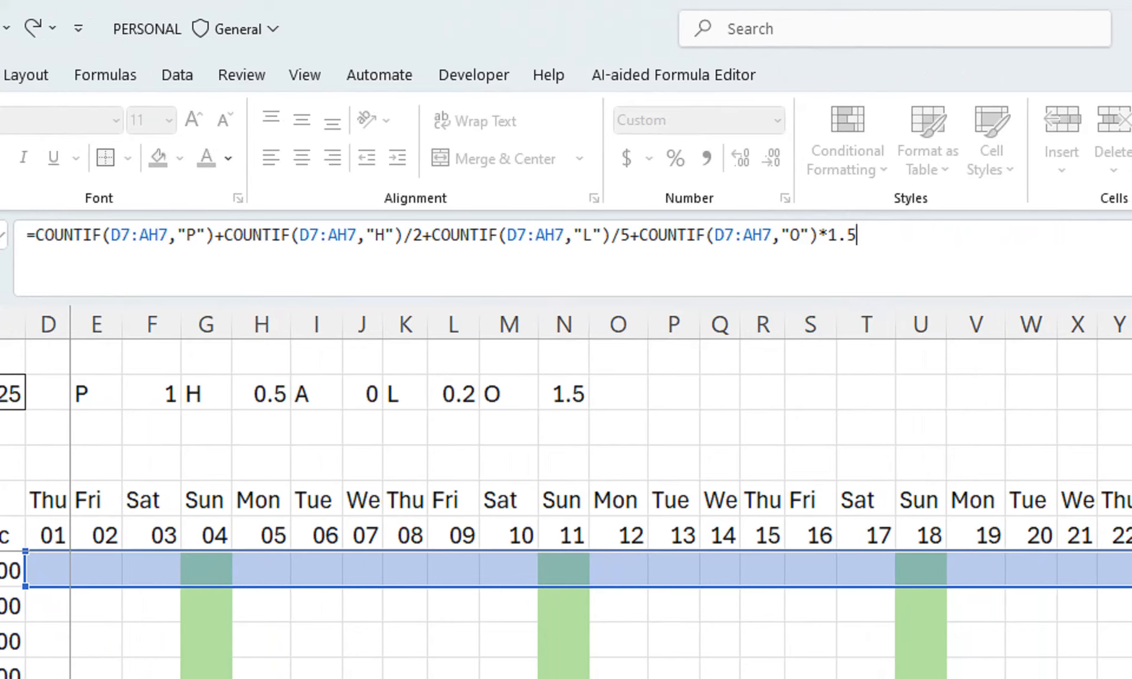
{"action": "type", "text": "/COUNT"}
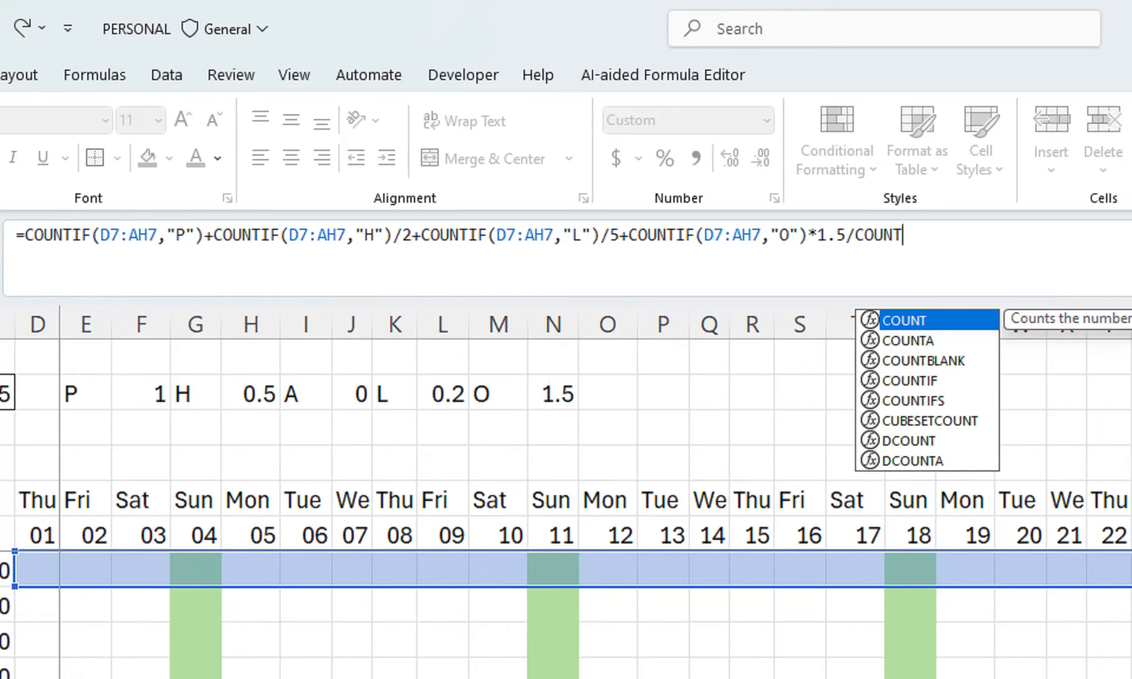
{"action": "type", "text": "("}
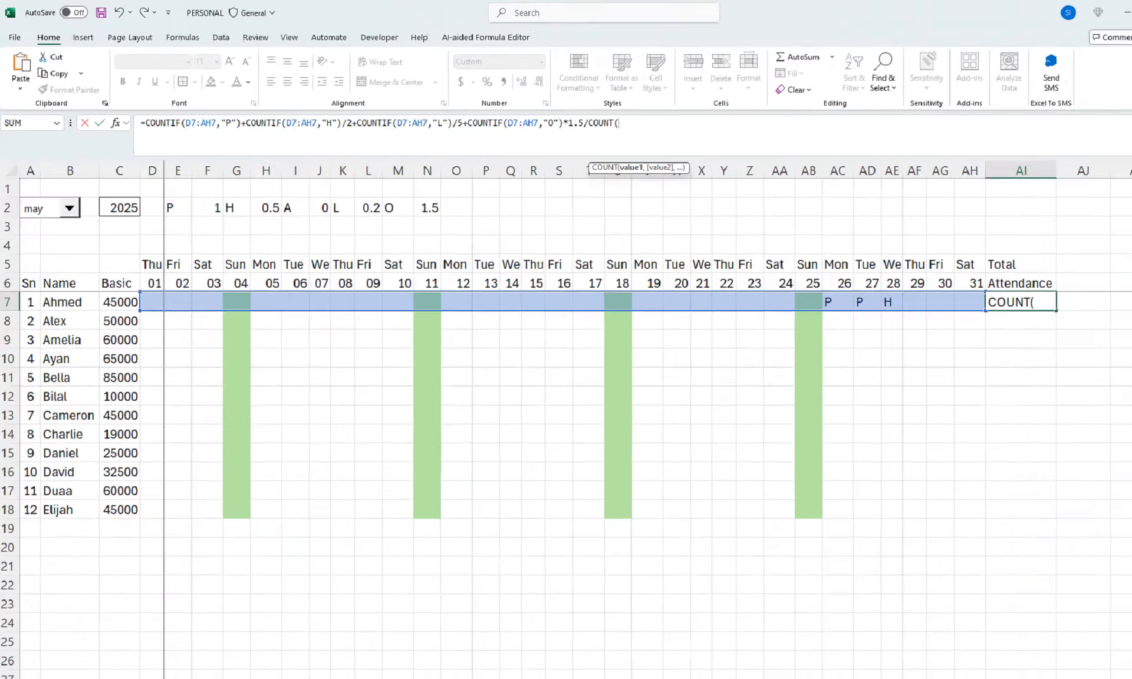
{"action": "left_click_drag", "start_coordinate": [147, 267], "coordinate": [914, 267]}
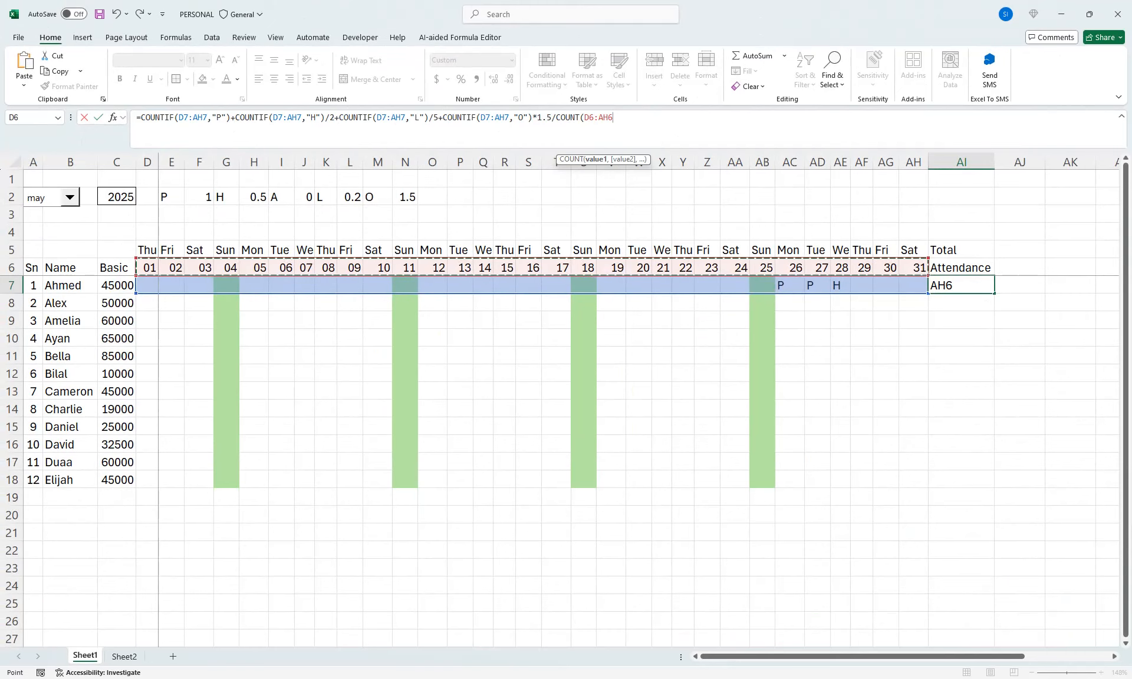
{"action": "type", "text": ")"}
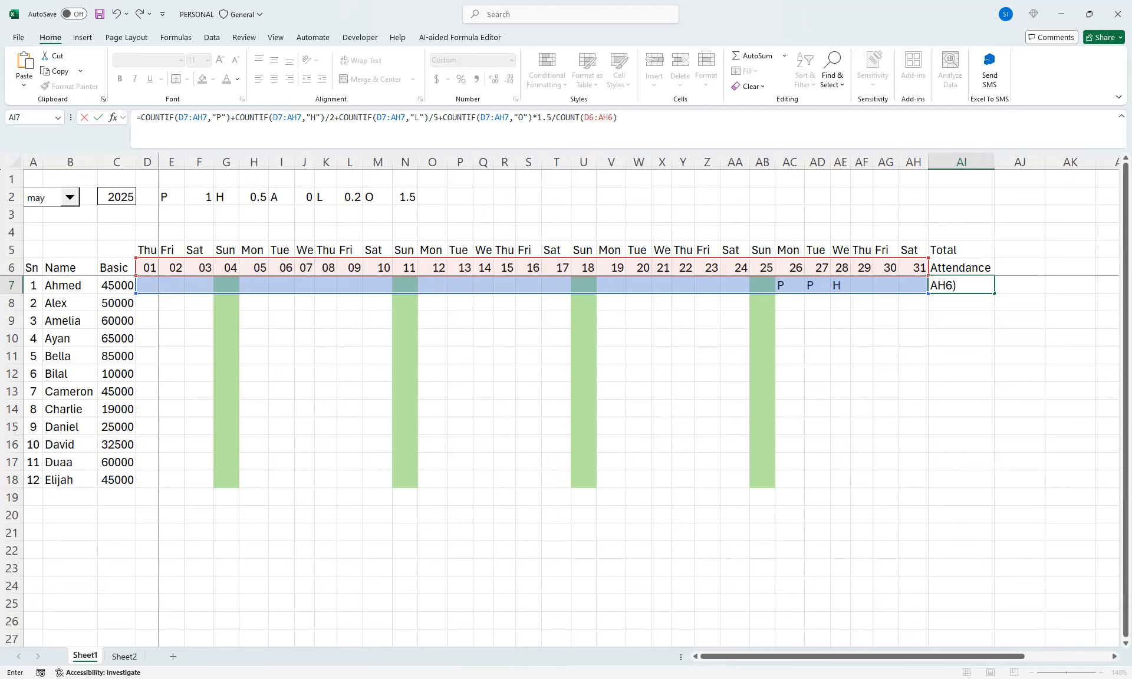
Enclose all the COUNTIF terms of the AI7 formula in parentheses, before the /COUNT(D6:AH6) division
{"action": "left_click", "coordinate": [141, 118]}
{"action": "type", "text": "("}
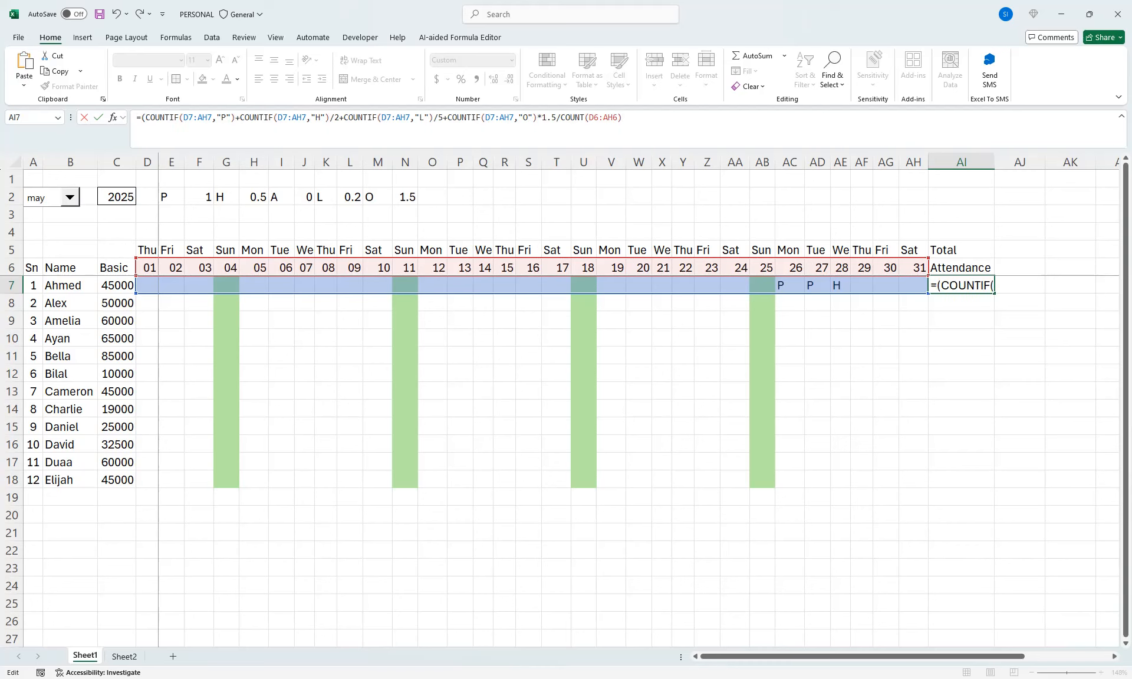
{"action": "left_click", "coordinate": [556, 117]}
{"action": "type", "text": ")"}
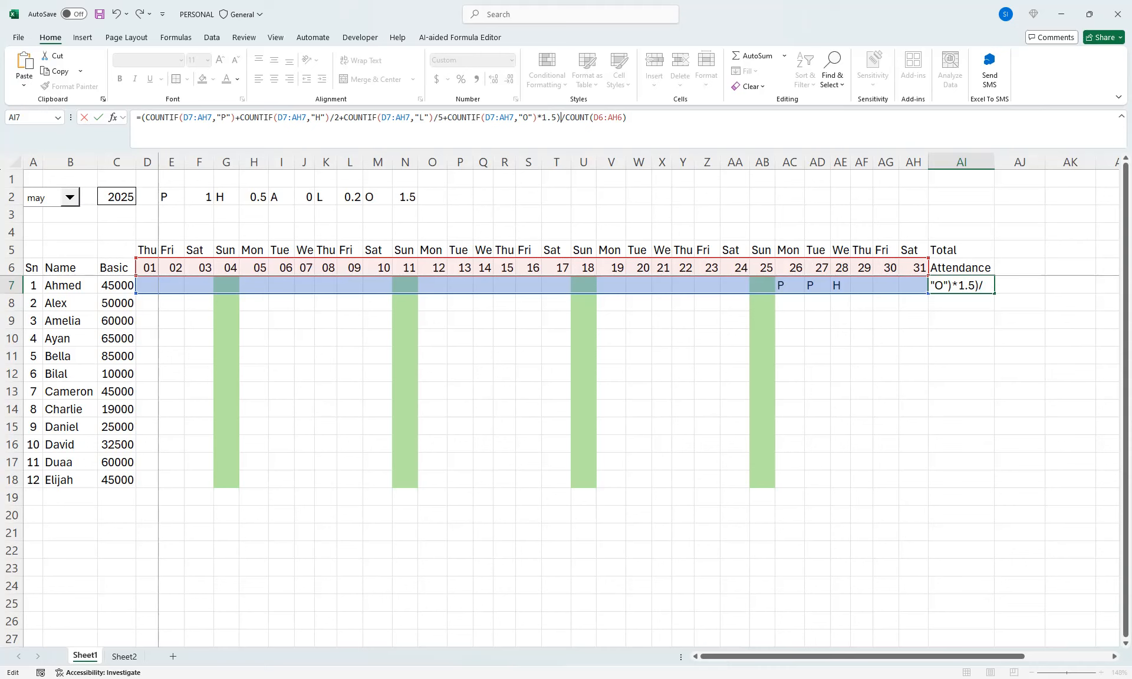
Change the division in the AI7 formula to multiplication by (C7/COUNT(D6:AH6)), and fill the formula down to AI18
{"action": "key", "text": "Return"}
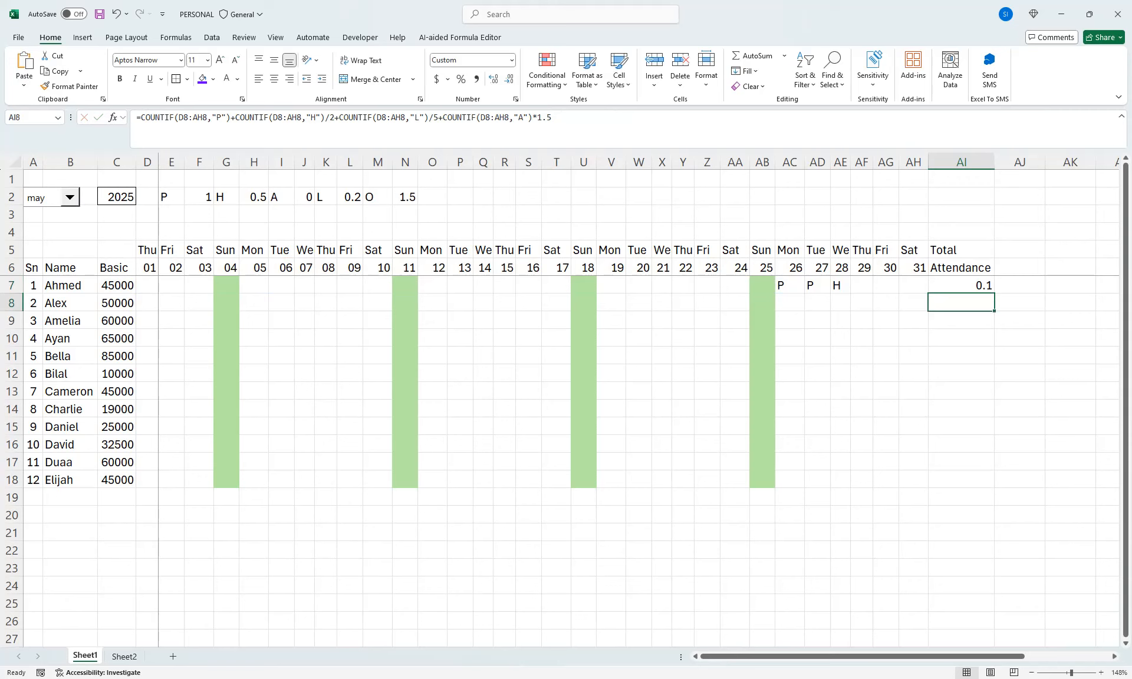
{"action": "left_click", "coordinate": [961, 285]}
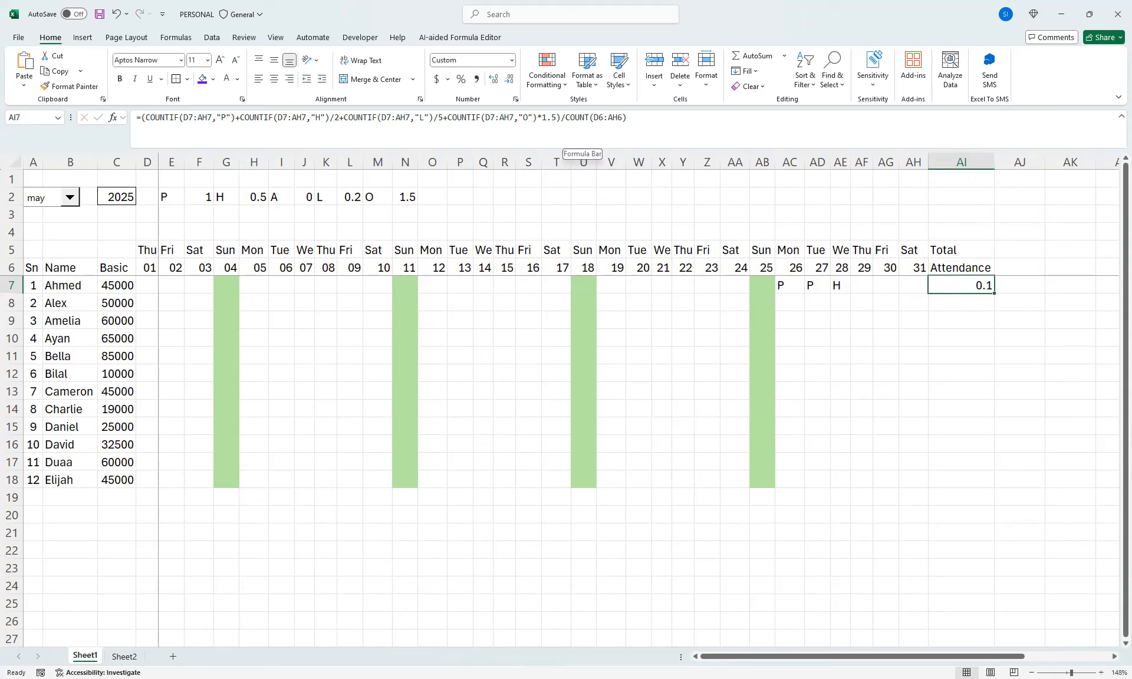
{"action": "left_click", "coordinate": [570, 118]}
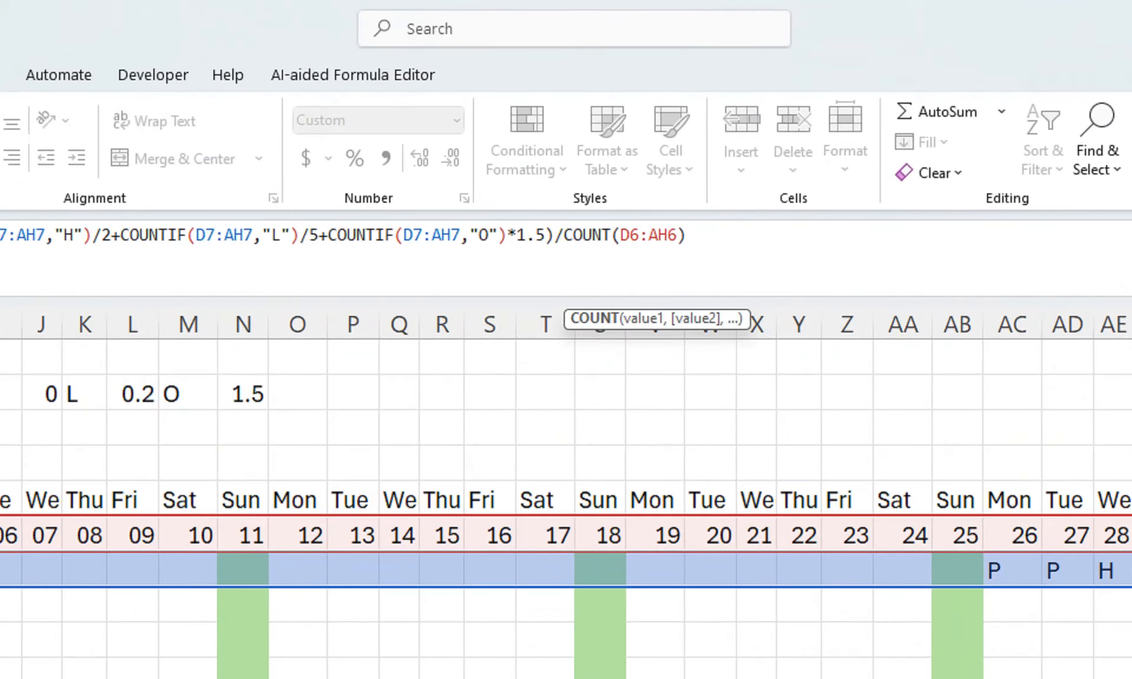
{"action": "key", "text": "Left"}
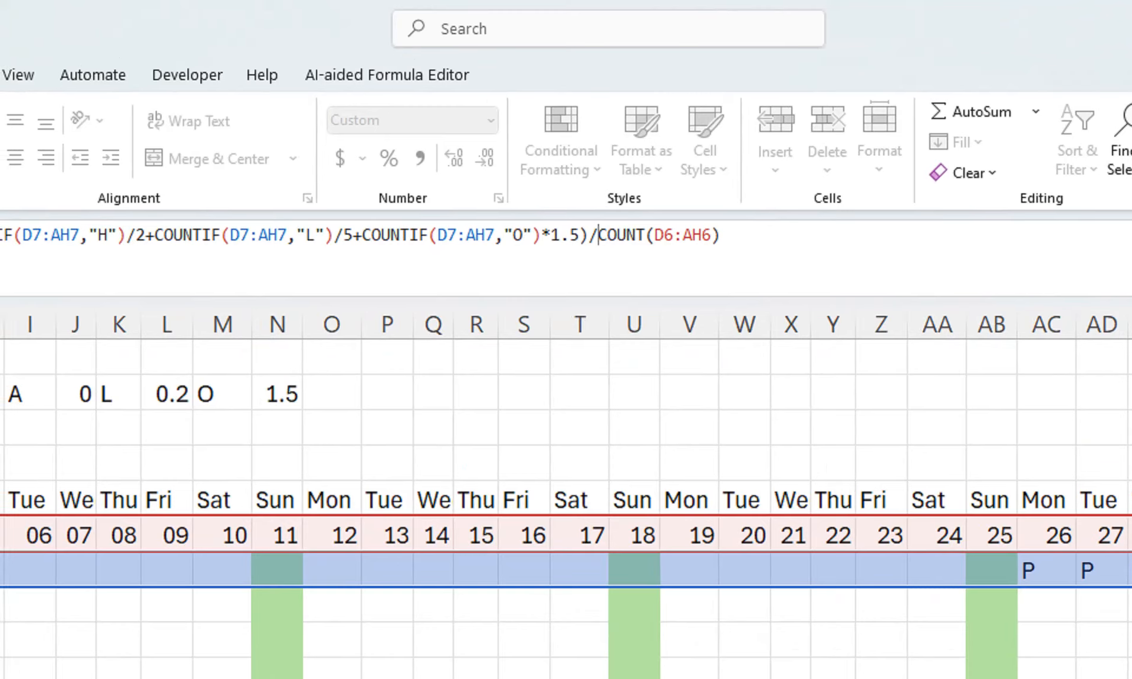
{"action": "type", "text": "("}
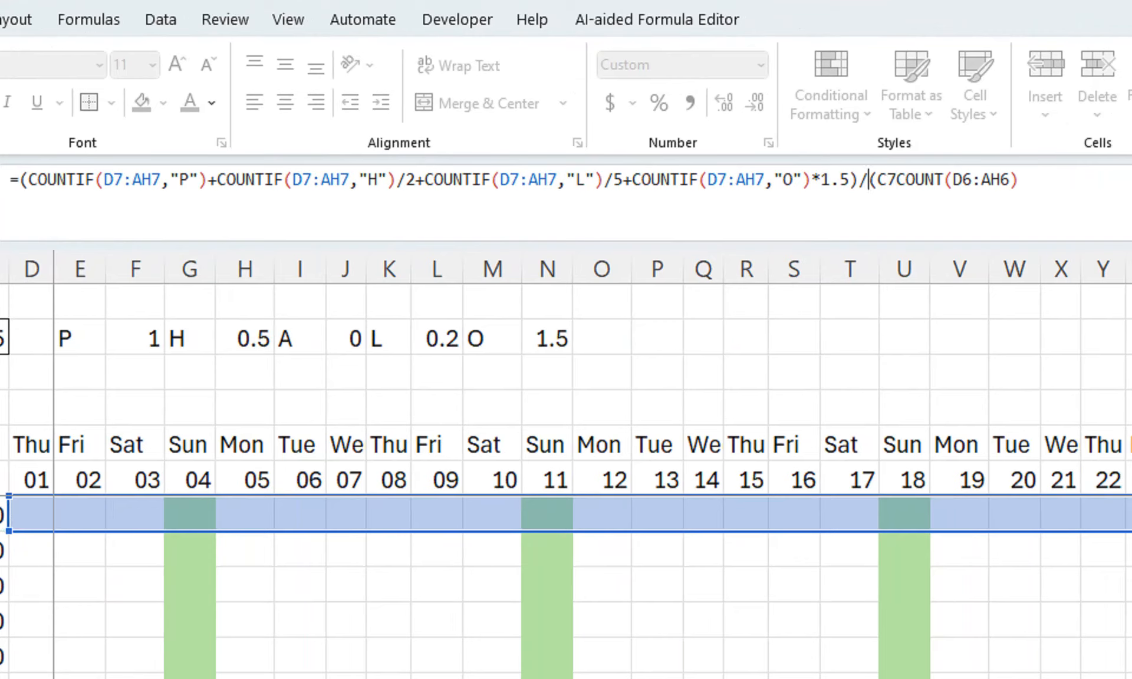
{"action": "key", "text": "BackSpace"}
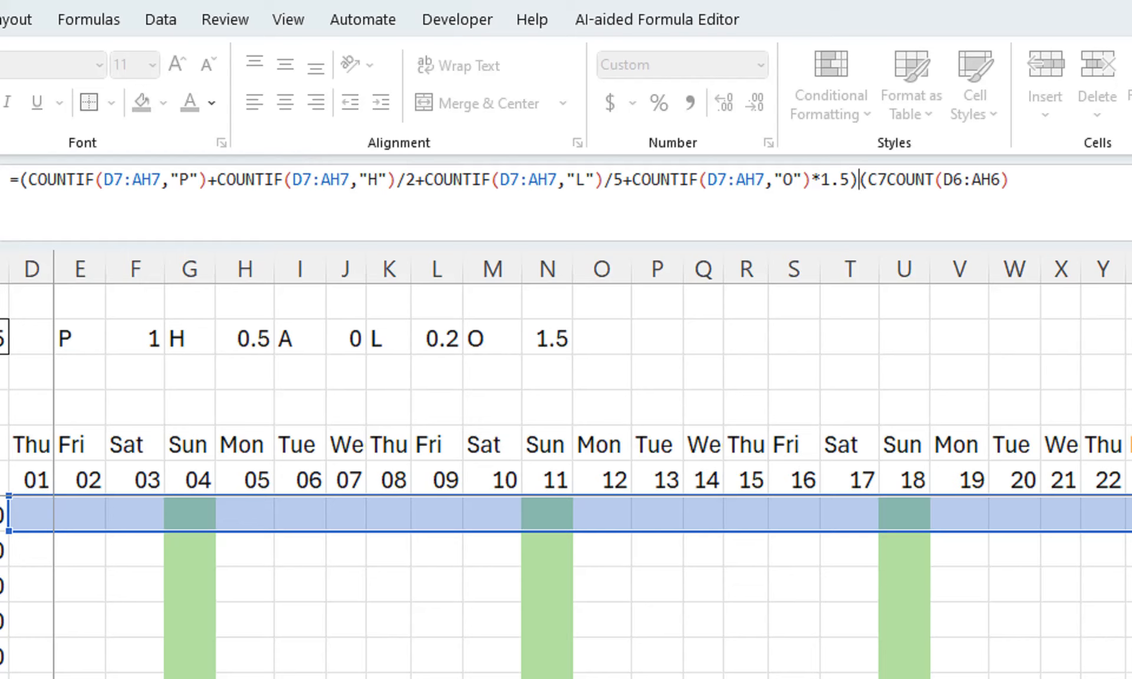
{"action": "type", "text": "*(C7"}
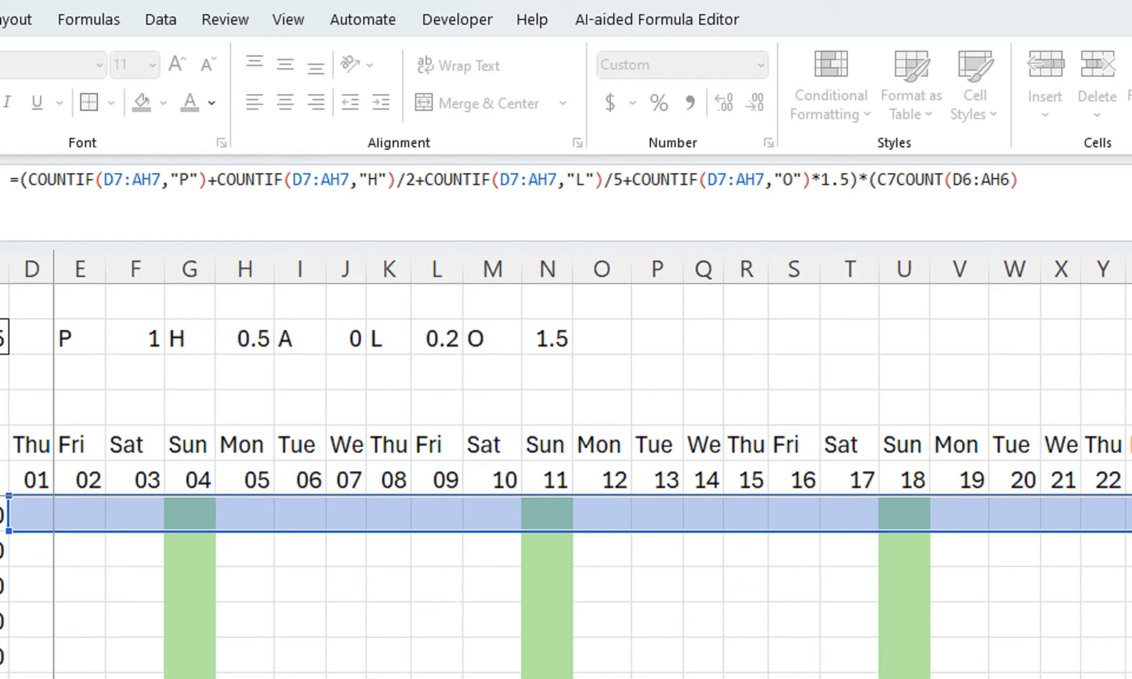
{"action": "type", "text": "/"}
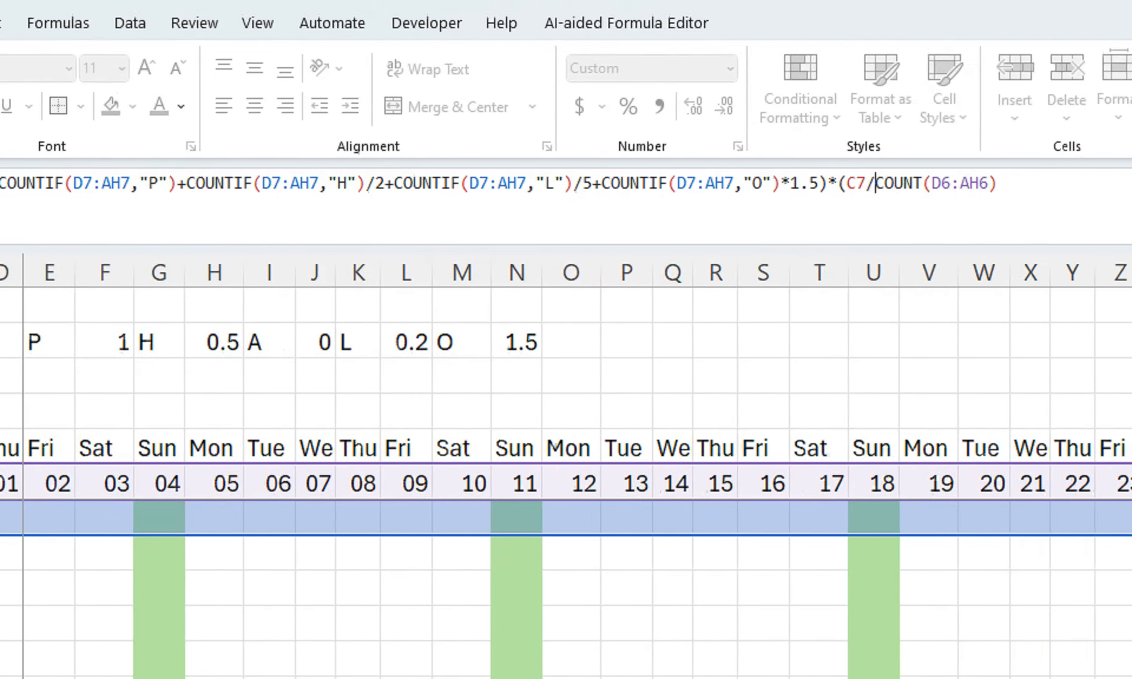
{"action": "left_click", "coordinate": [889, 184]}
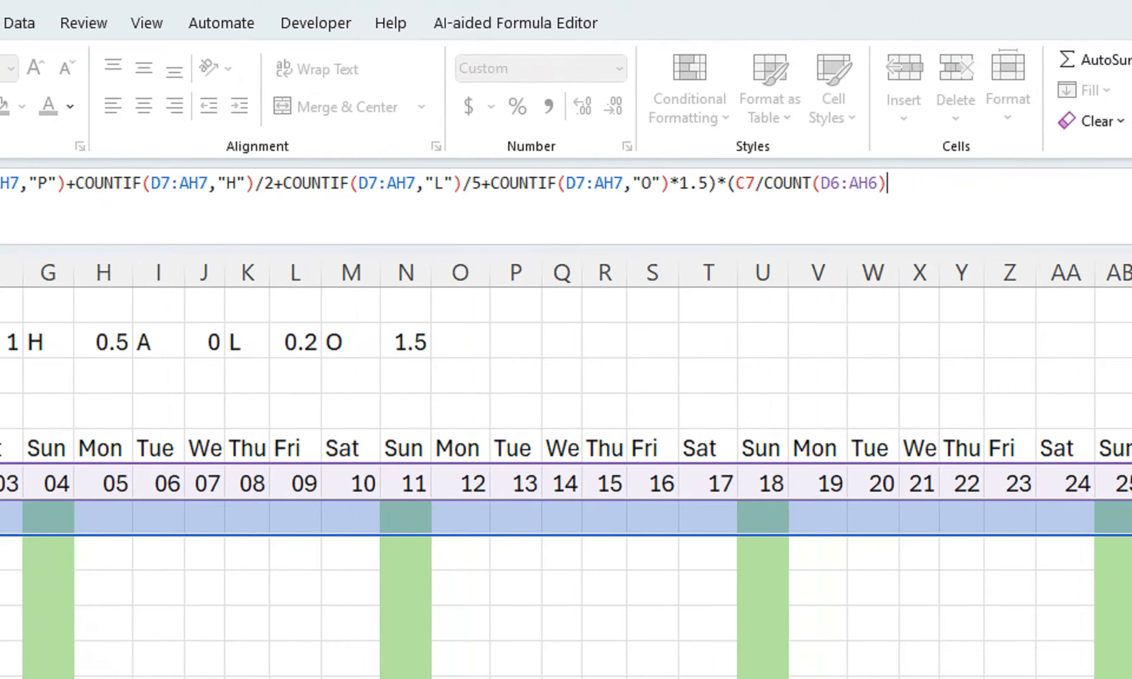
{"action": "type", "text": ")"}
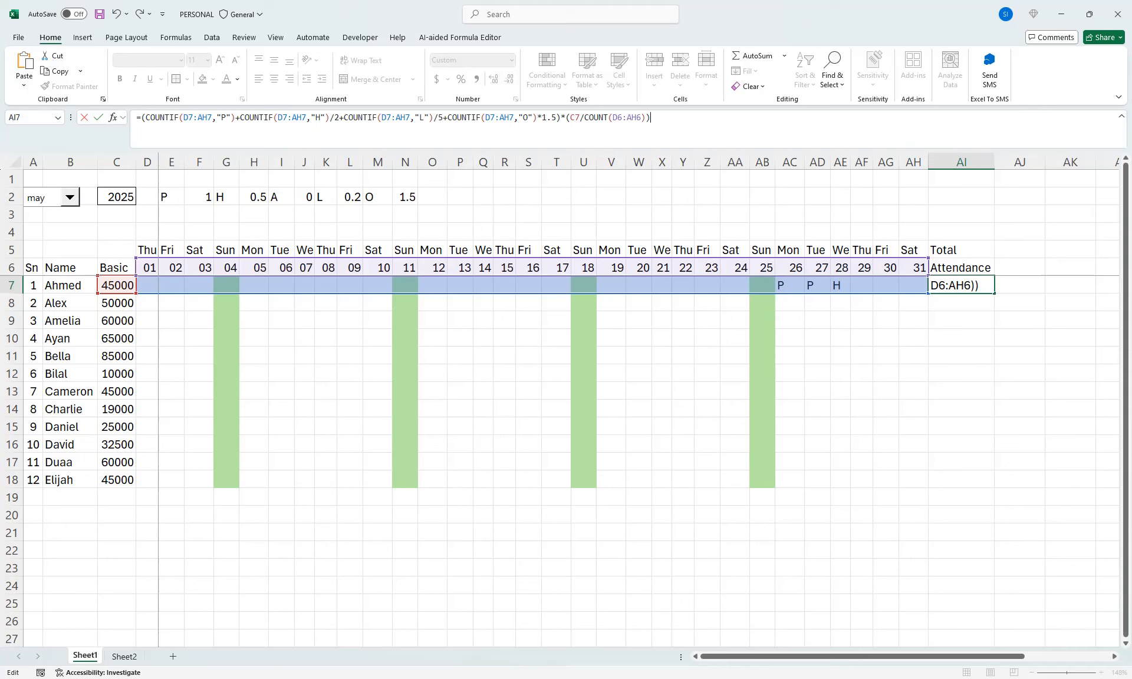
{"action": "key", "text": "Return"}
{"action": "key", "text": "Up"}
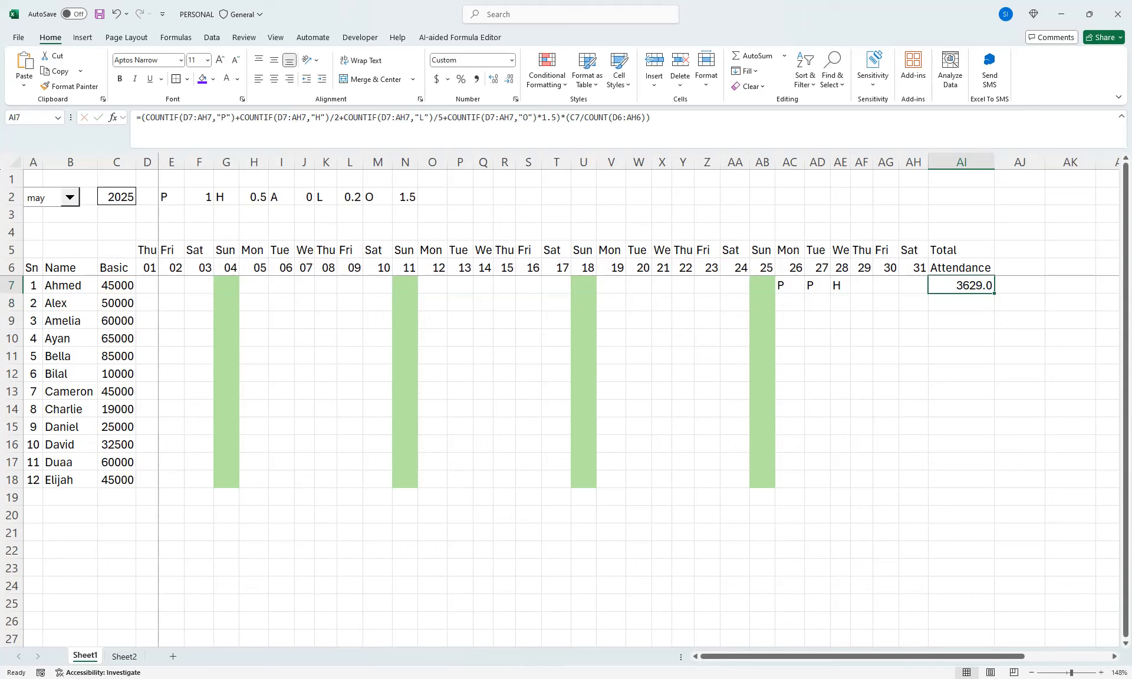
{"action": "left_click_drag", "start_coordinate": [994, 293], "coordinate": [994, 487]}
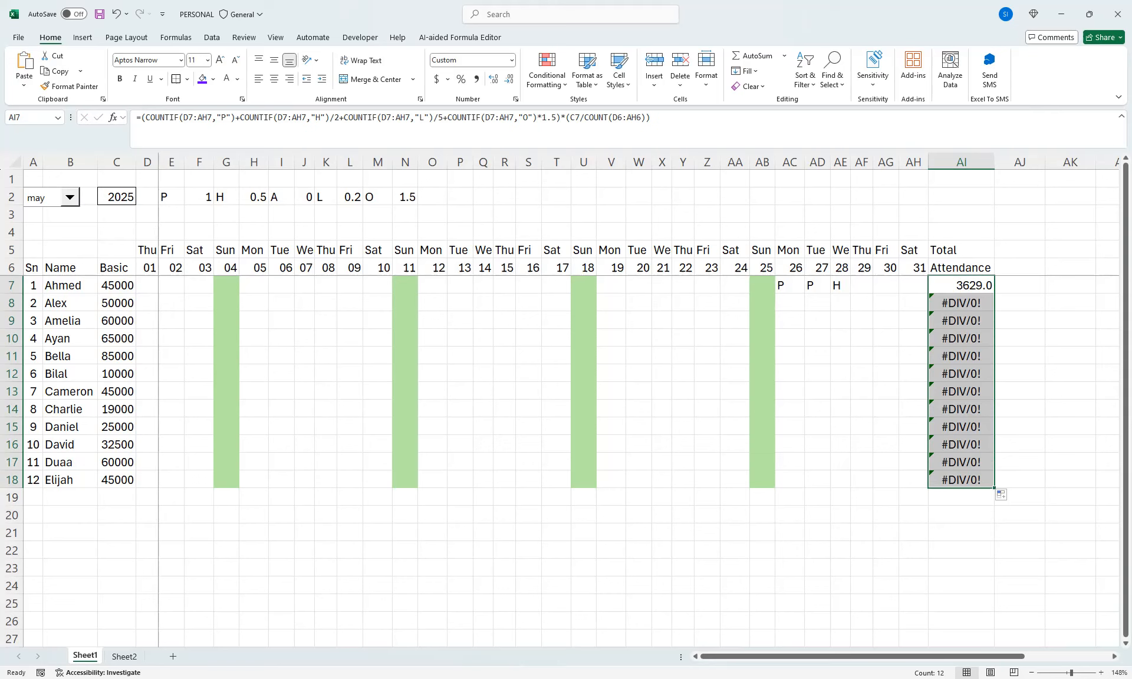
Enter attendance code "P" in D7 and fill it across every day of the row through AH7
{"action": "left_click", "coordinate": [146, 285]}
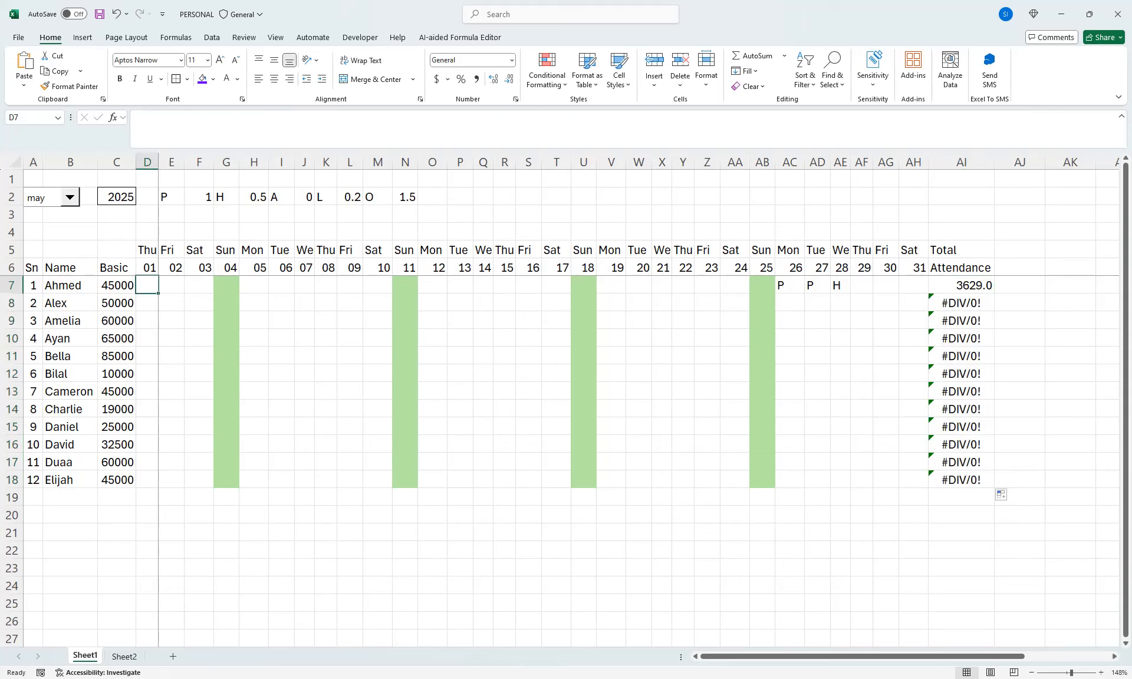
{"action": "type", "text": "P"}
{"action": "left_click_drag", "start_coordinate": [147, 285], "coordinate": [917, 290]}
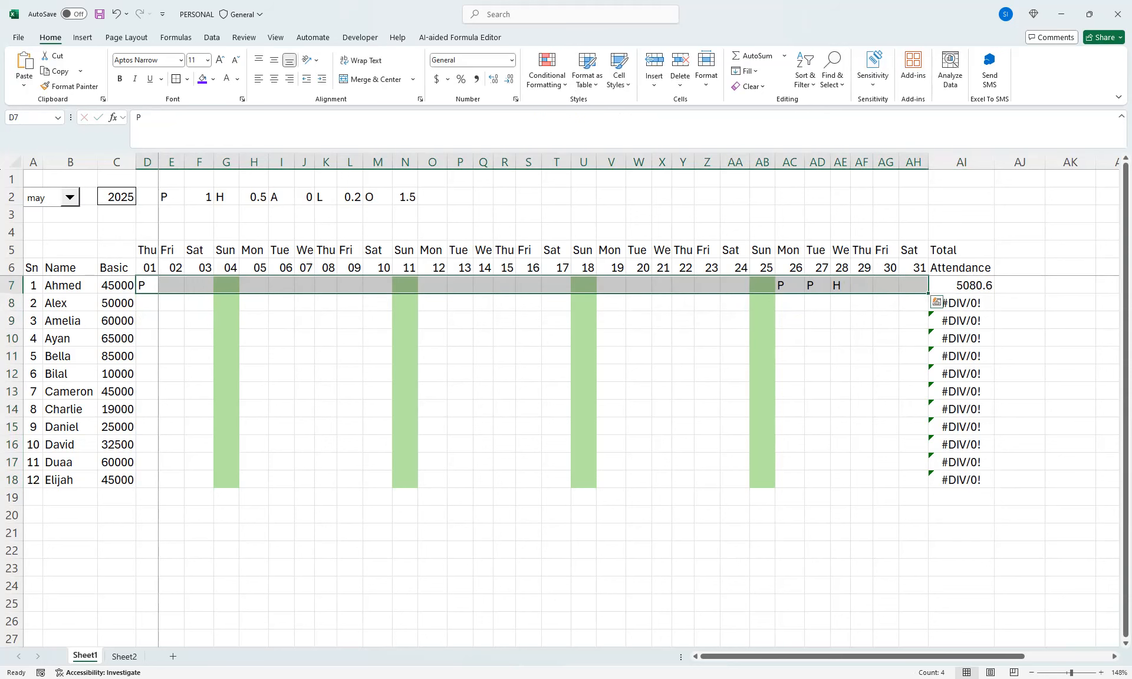
{"action": "key", "text": "ctrl+r"}
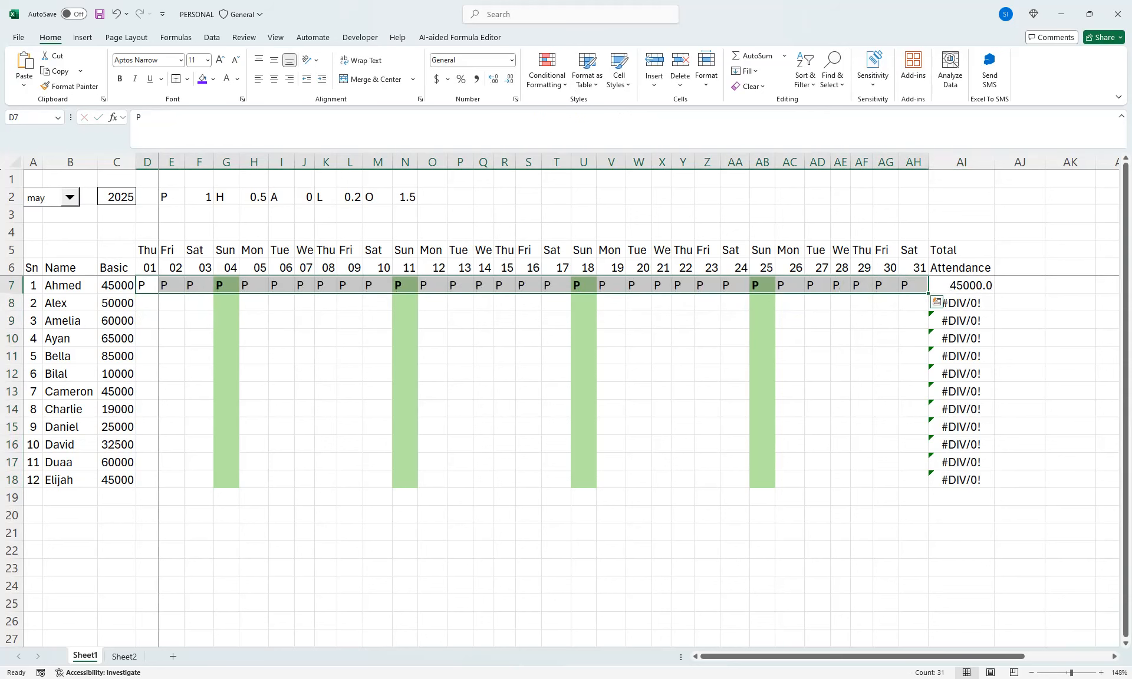
Wrap the AI7 formula in IFERROR with "" as the error value, and fill it down to AI18
{"action": "left_click", "coordinate": [949, 286]}
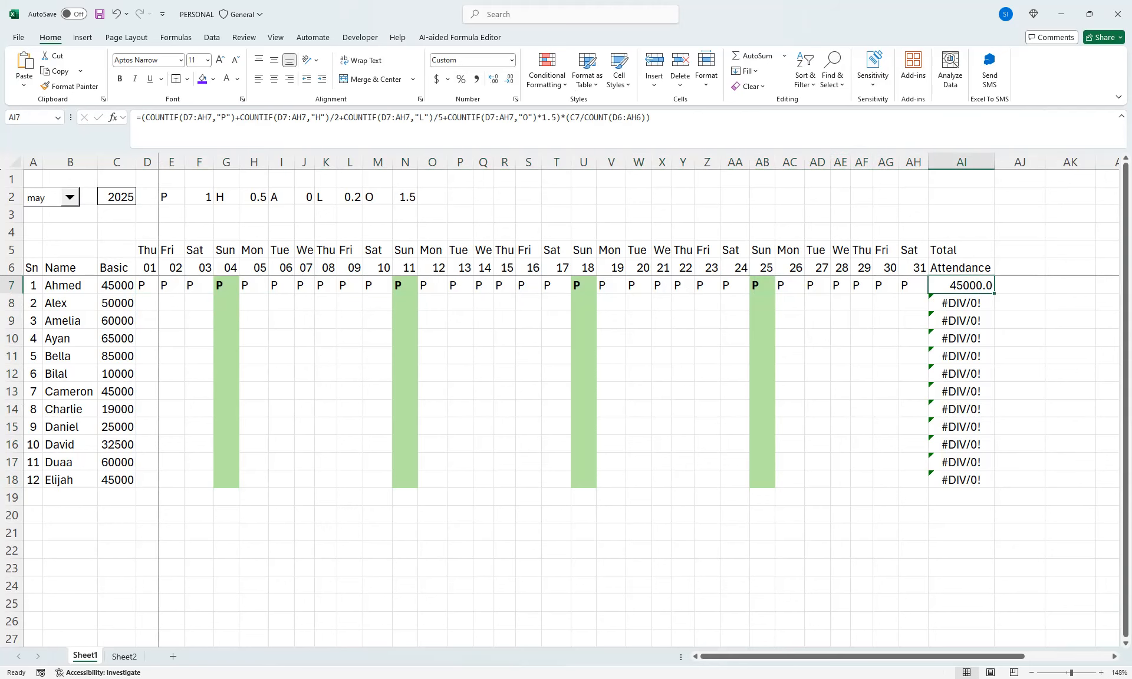
{"action": "double_click", "coordinate": [995, 294]}
{"action": "left_click", "coordinate": [961, 286]}
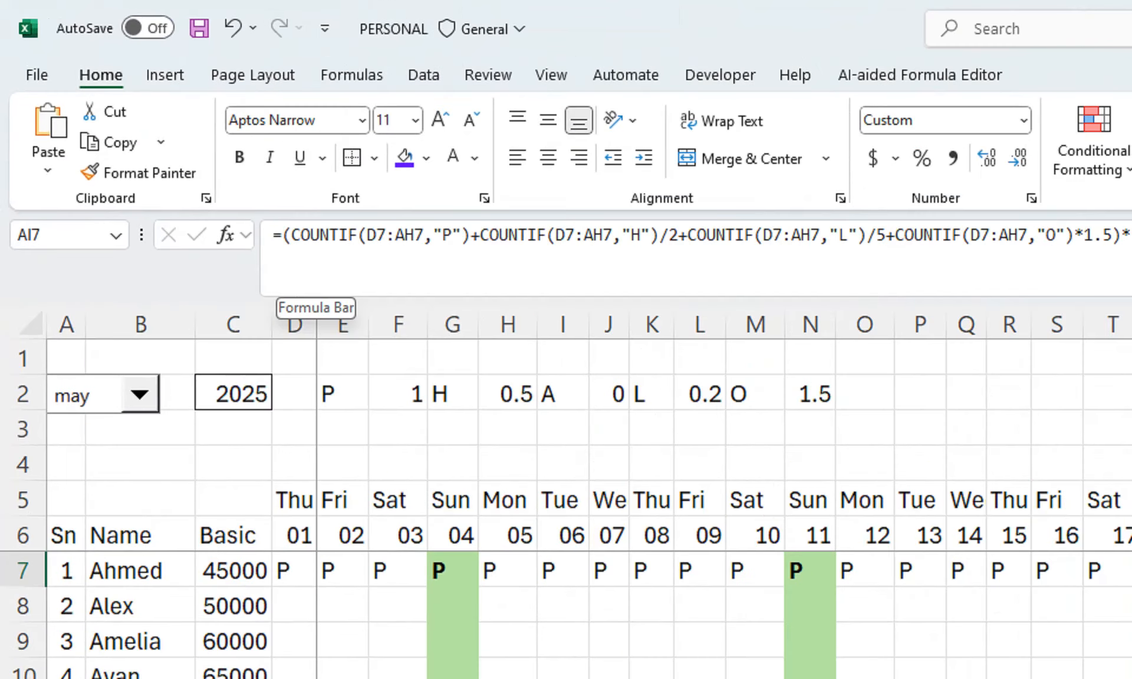
{"action": "left_click", "coordinate": [281, 236]}
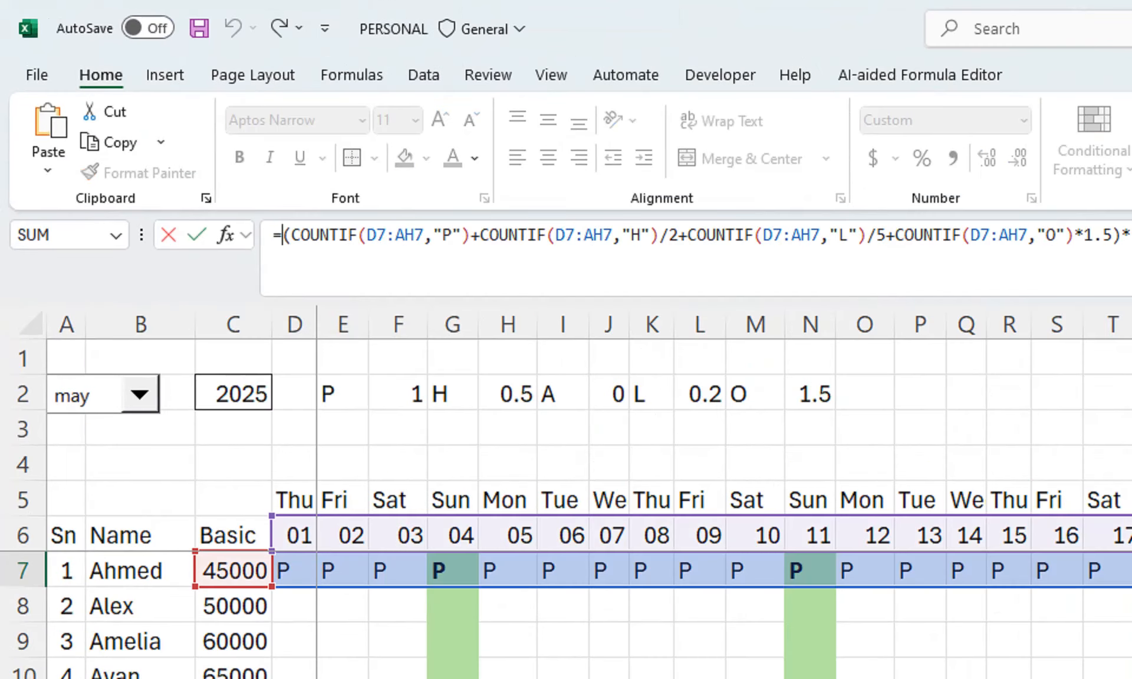
{"action": "type", "text": "IF"}
{"action": "key", "text": "Down"}
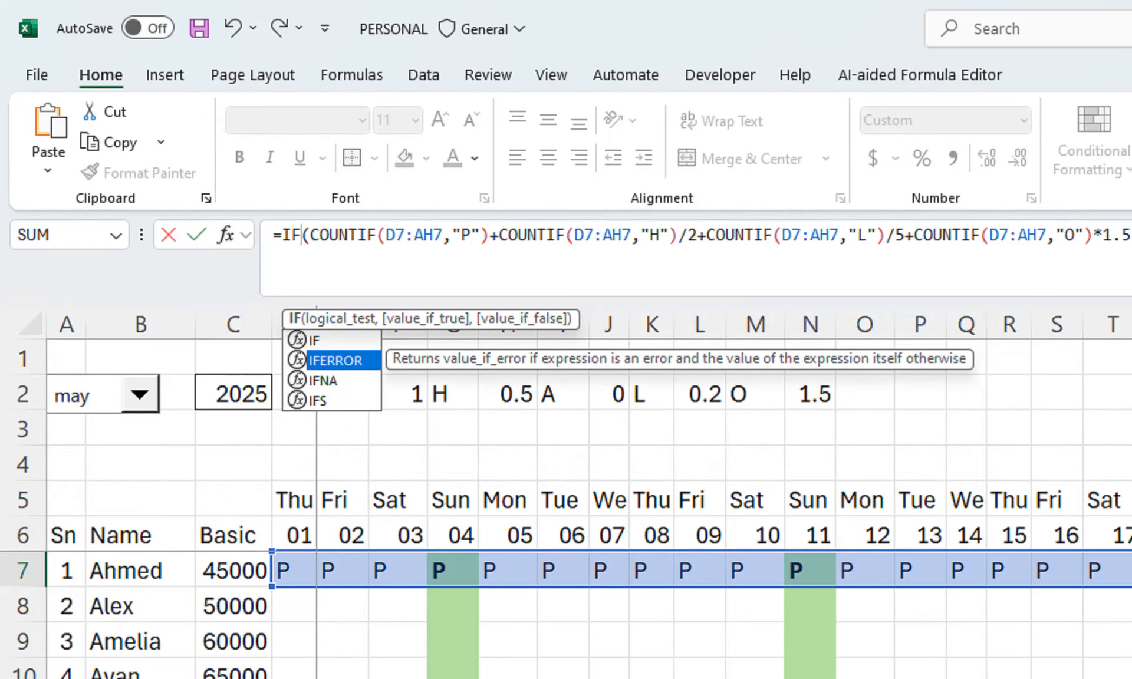
{"action": "type", "text": "ERROR"}
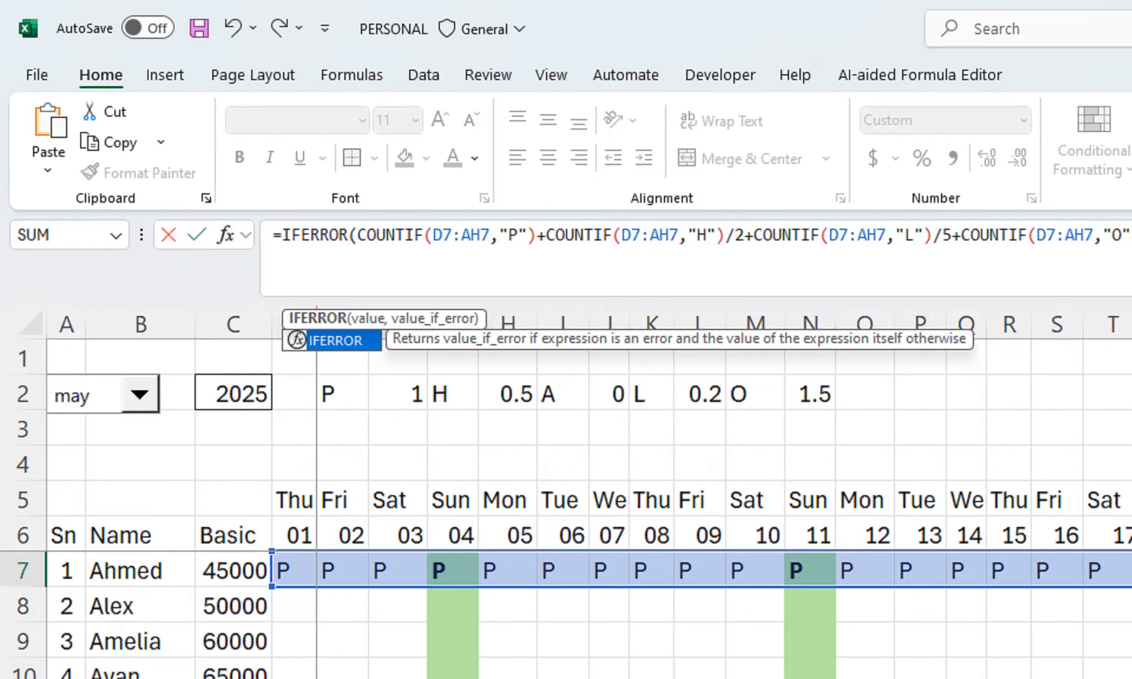
{"action": "type", "text": "(C7/COUNT(D6:AH6"}
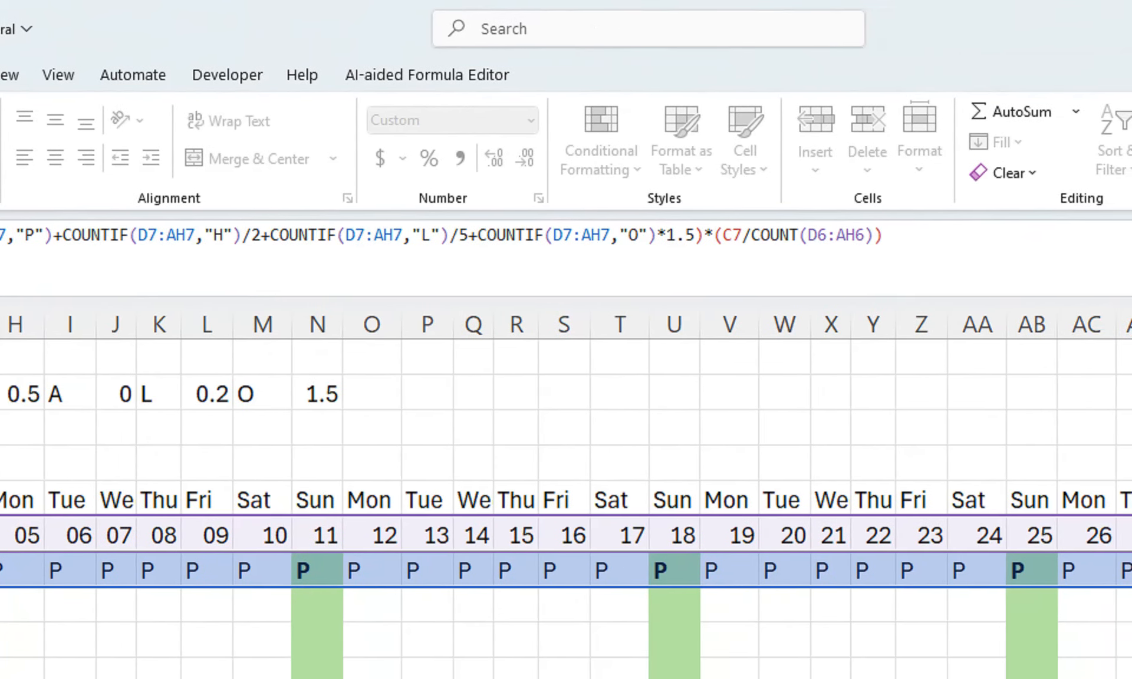
{"action": "type", "text": ",\"\")"}
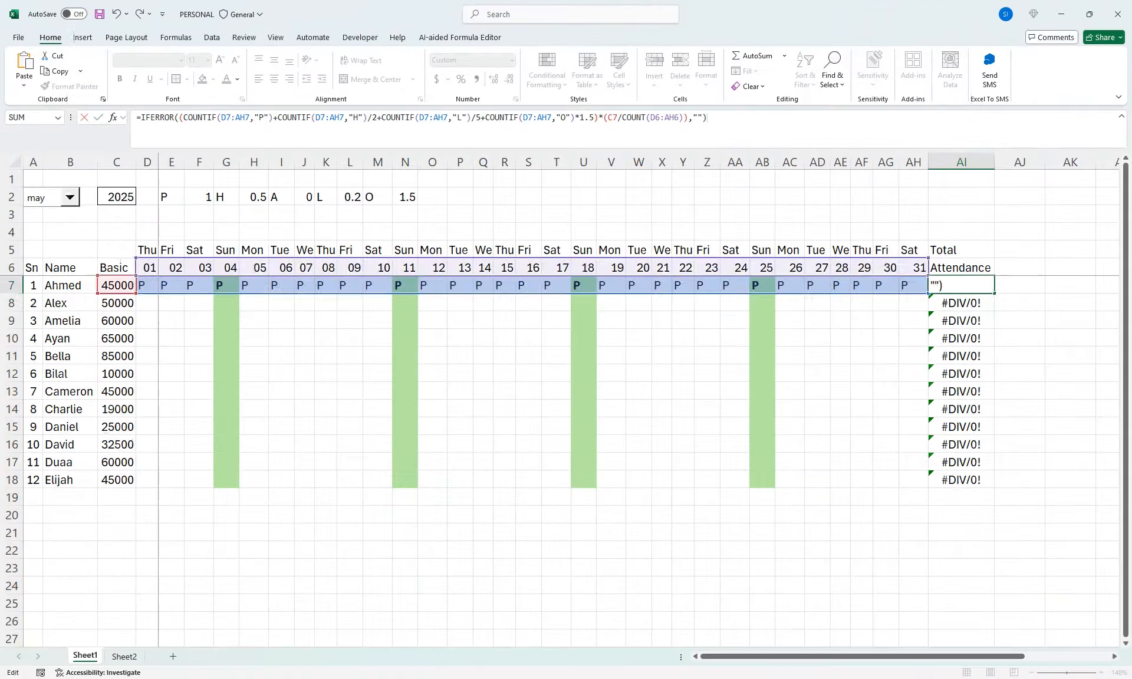
{"action": "key", "text": "Return"}
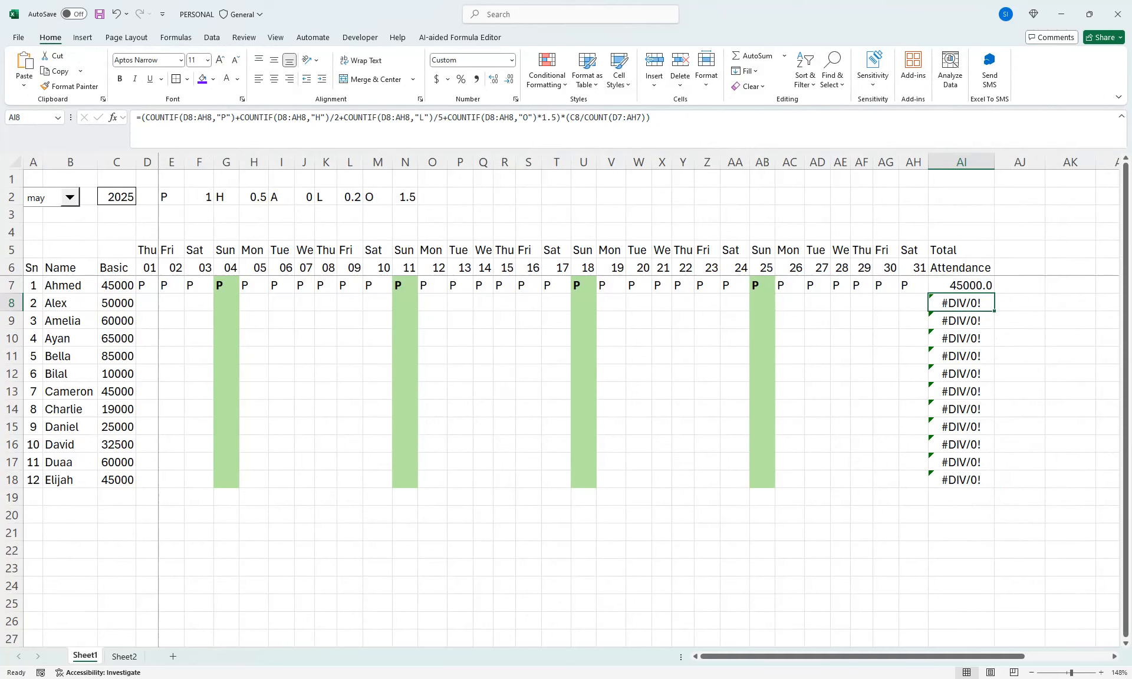
{"action": "key", "text": "Up"}
{"action": "double_click", "coordinate": [994, 293]}
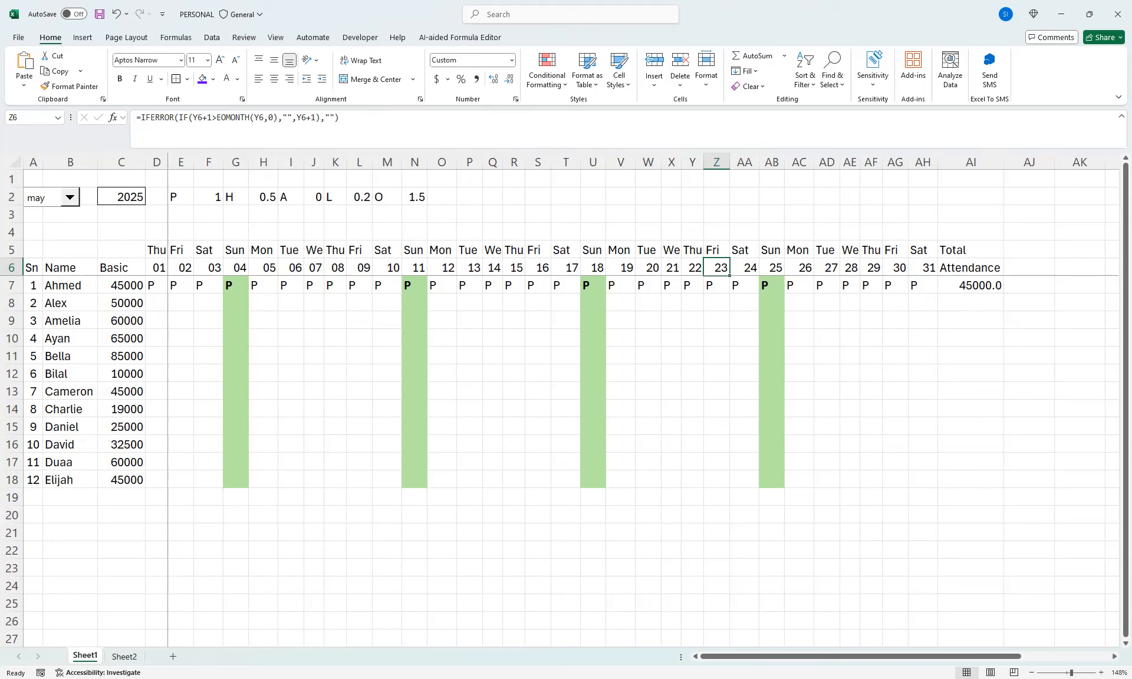
Replace the codes for Sunday 25 (AB7) and Sunday 18 (U7) with "O" to test the overtime weighting in AI7
{"action": "left_click", "coordinate": [771, 285]}
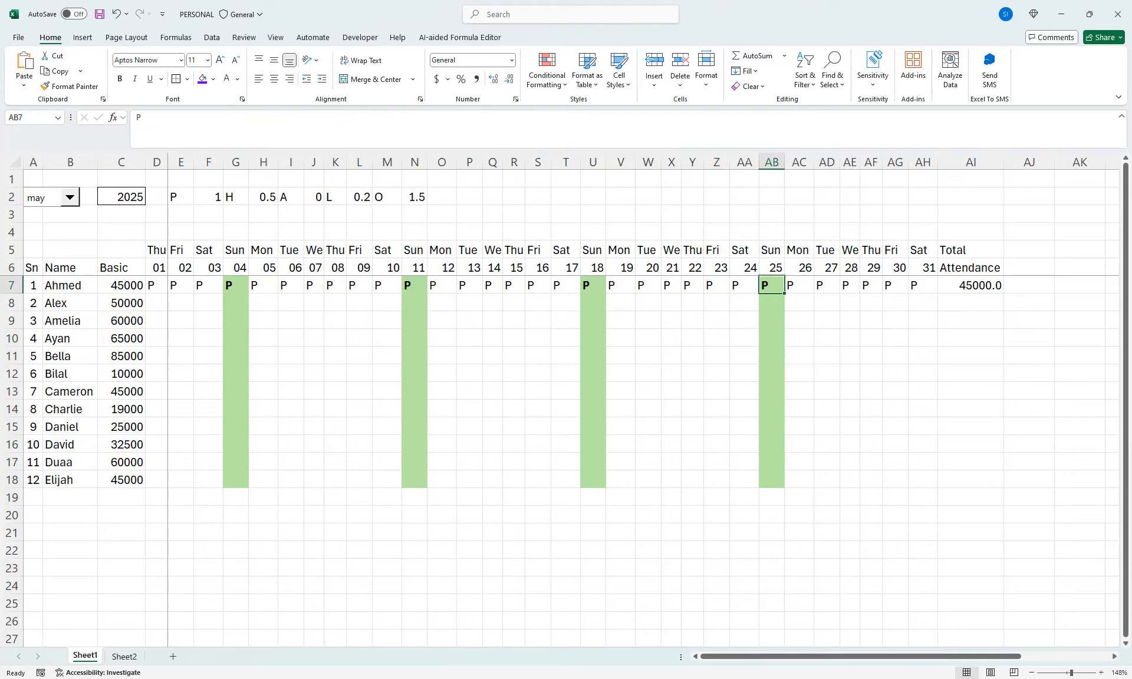
{"action": "type", "text": "P"}
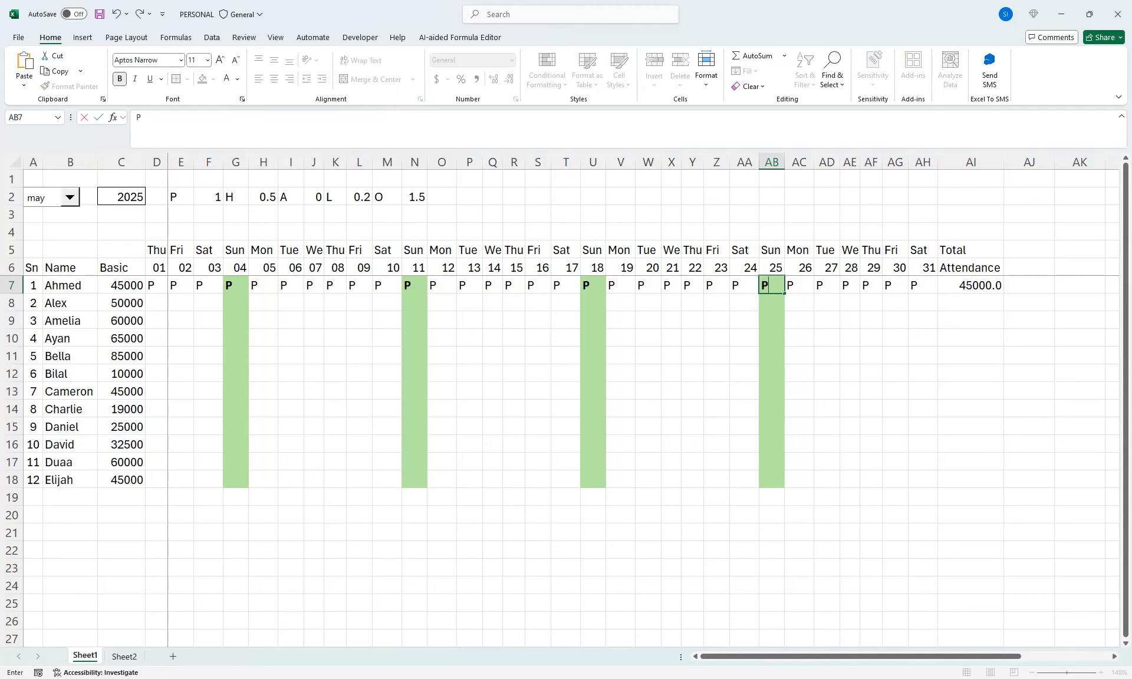
{"action": "type", "text": "O"}
{"action": "key", "text": "BackSpace"}
{"action": "key", "text": "BackSpace"}
{"action": "type", "text": "O"}
{"action": "left_click", "coordinate": [798, 302]}
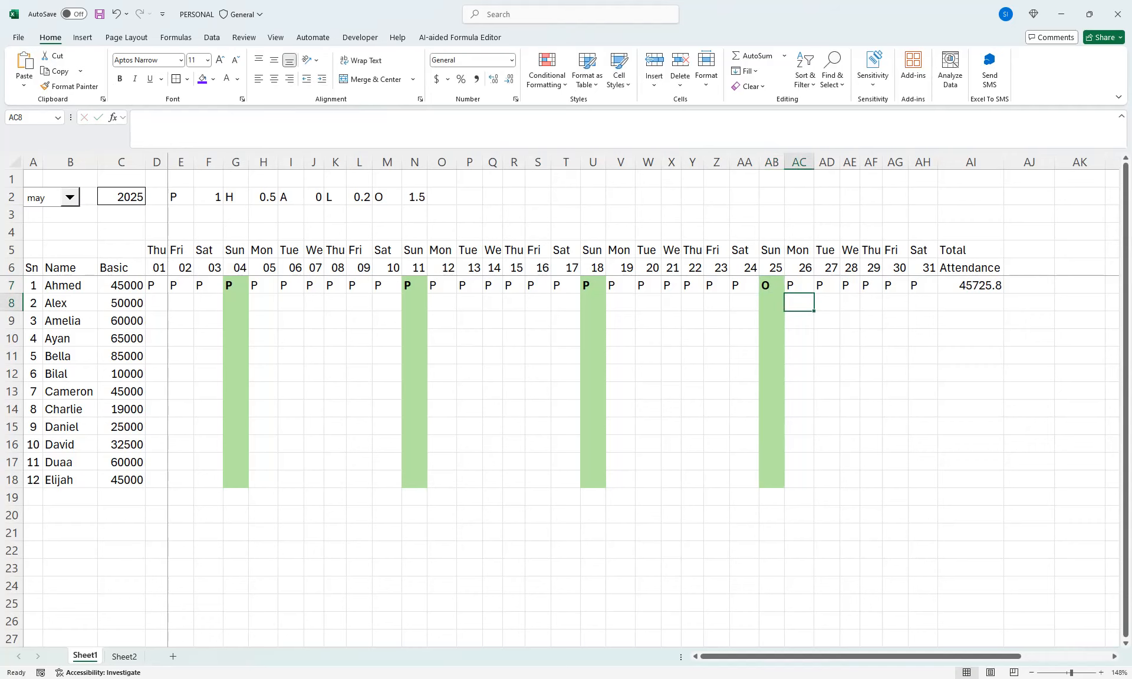
{"action": "left_click", "coordinate": [970, 285]}
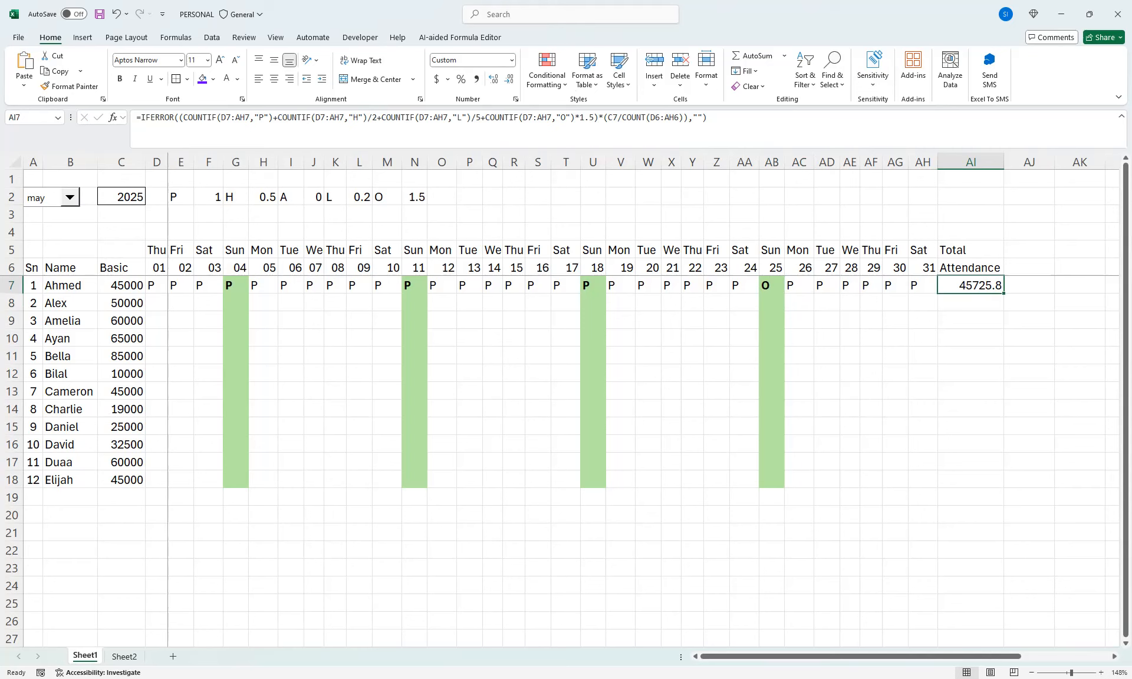
{"action": "left_click", "coordinate": [593, 285]}
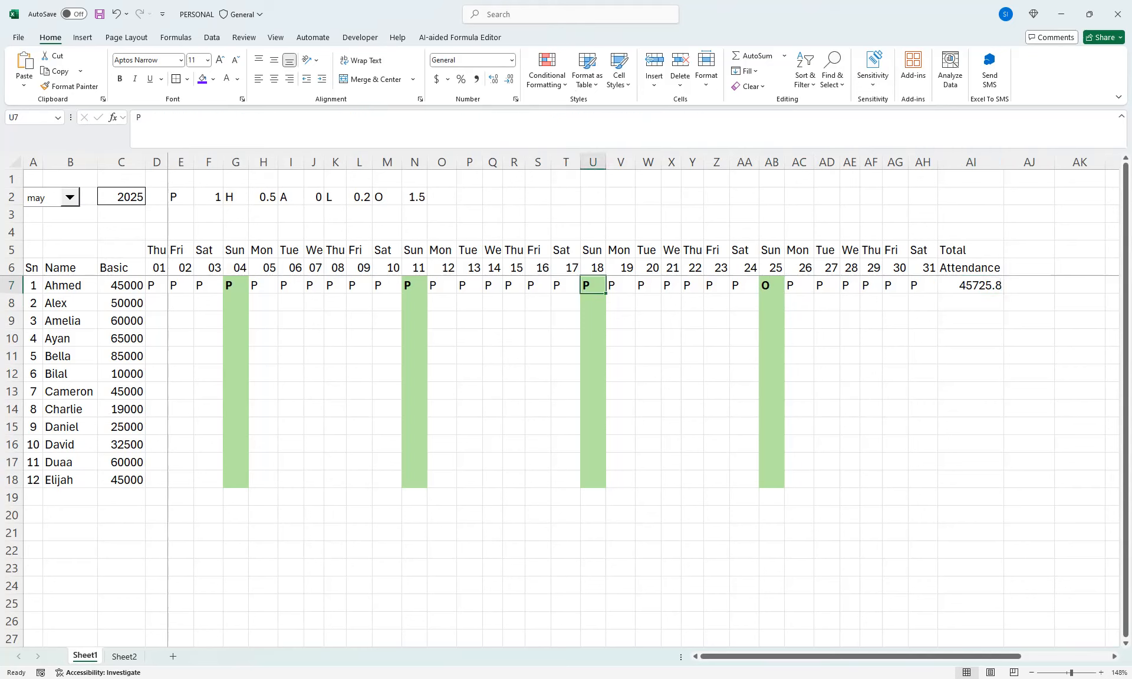
{"action": "type", "text": "O"}
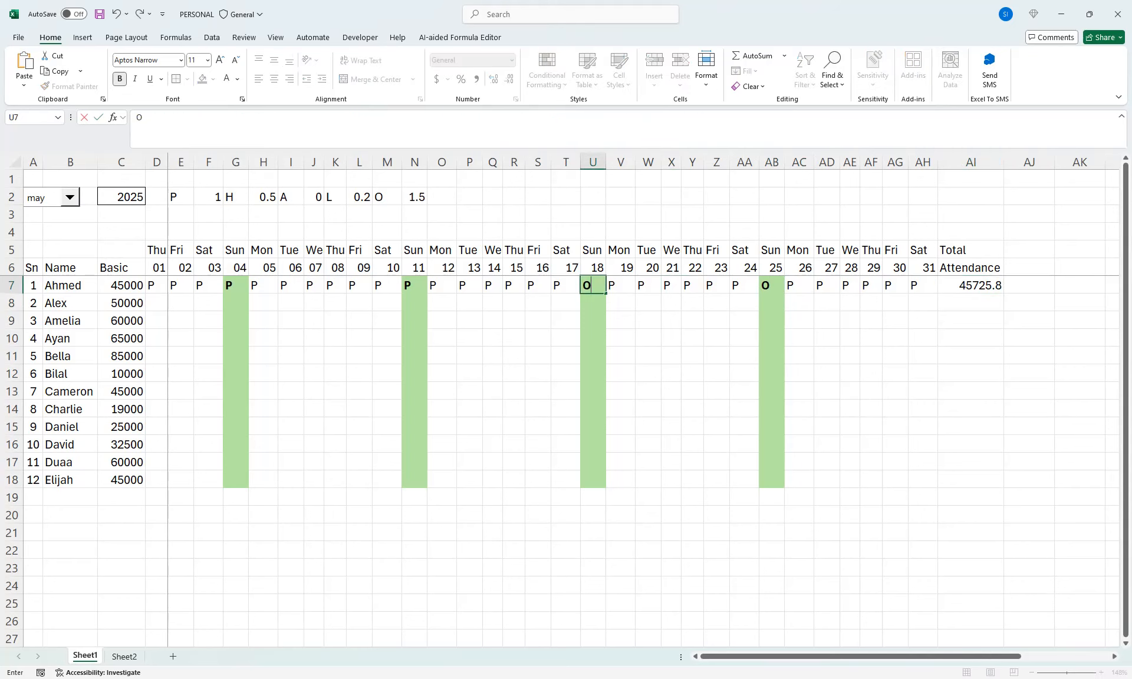
{"action": "left_click", "coordinate": [799, 303]}
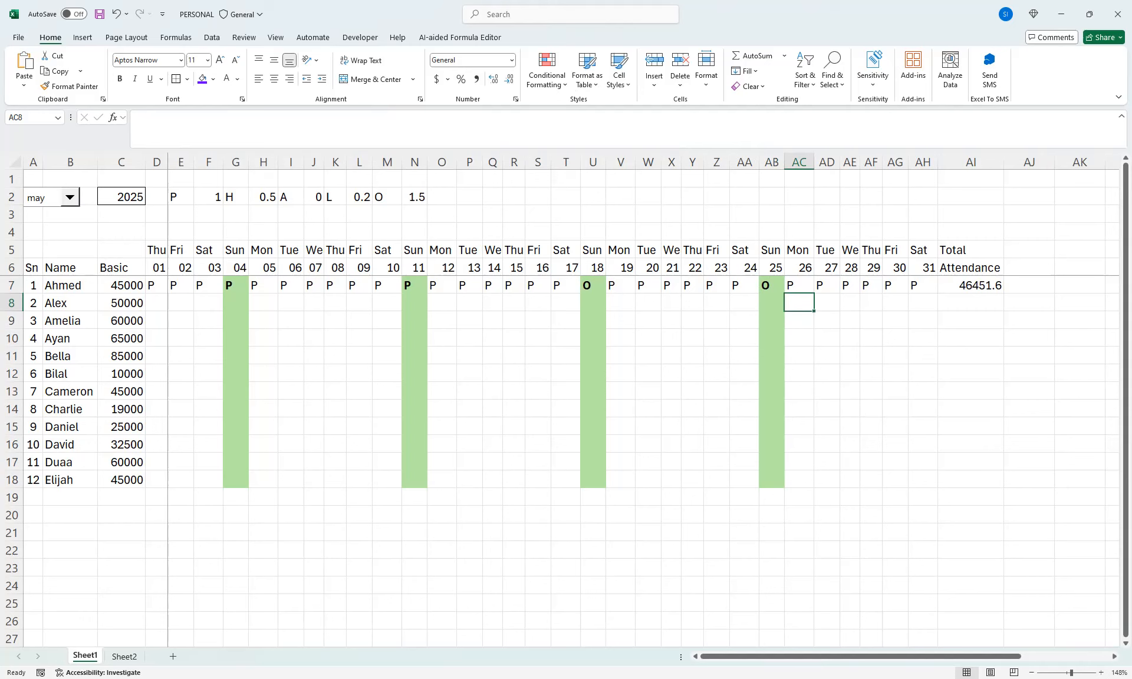
Set the attendance code for Thursday 29 in AF7 to "A"
{"action": "left_click", "coordinate": [895, 286]}
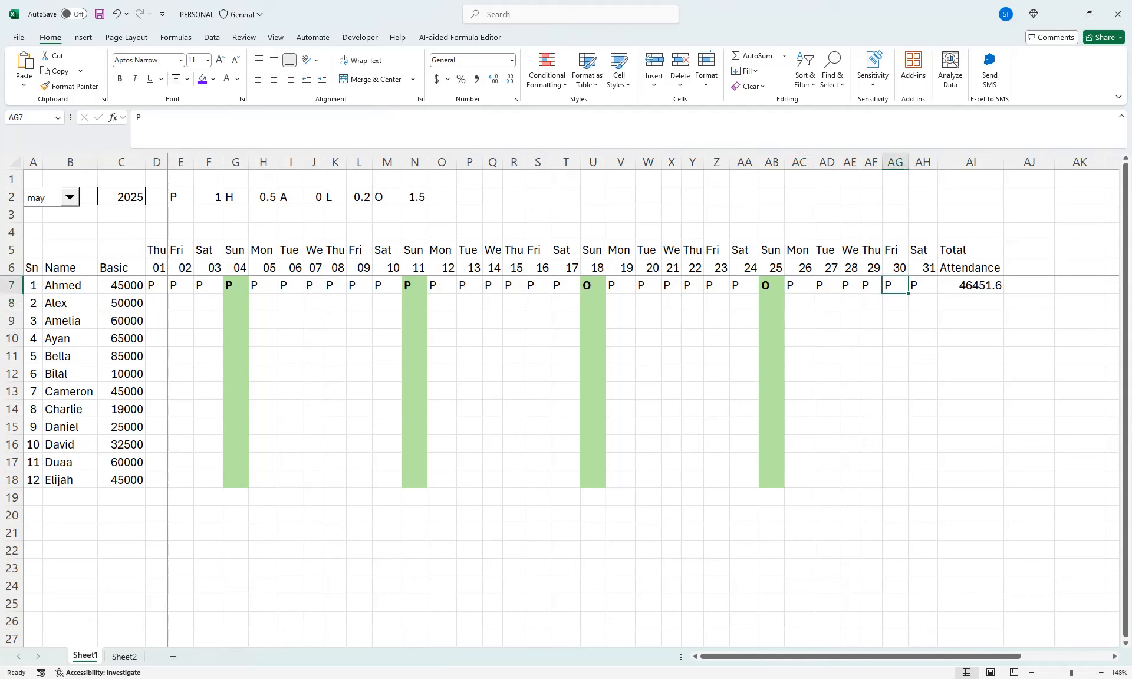
{"action": "key", "text": "Left"}
{"action": "type", "text": "a"}
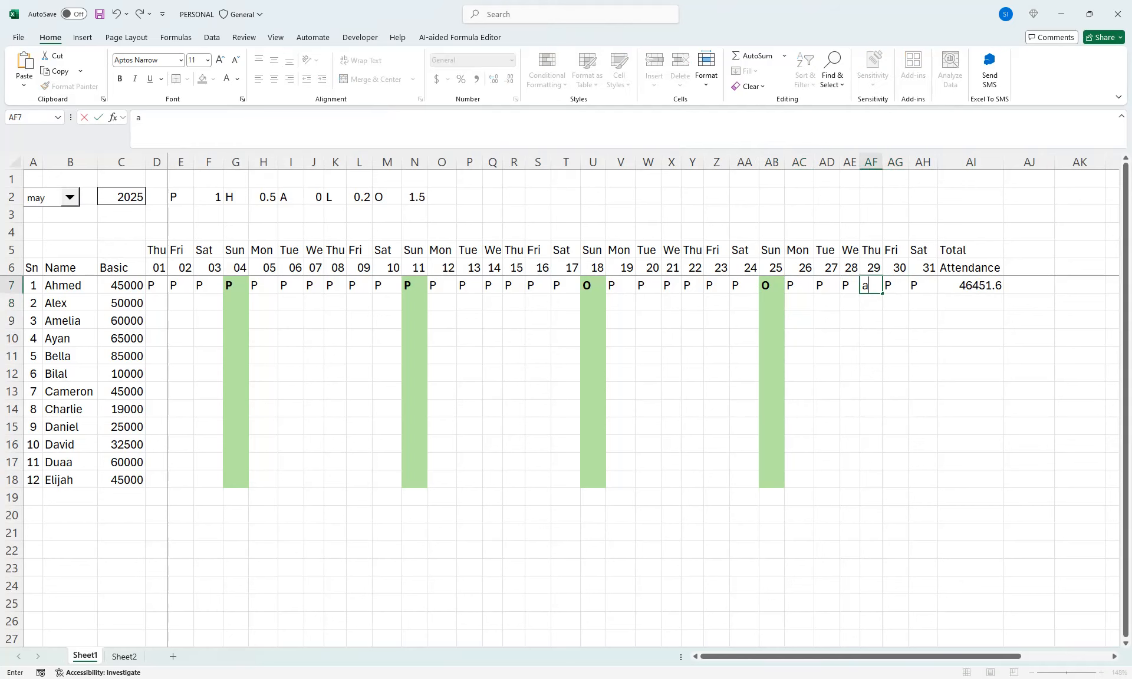
{"action": "key", "text": "BackSpace"}
{"action": "type", "text": "A"}
{"action": "left_click", "coordinate": [895, 355]}
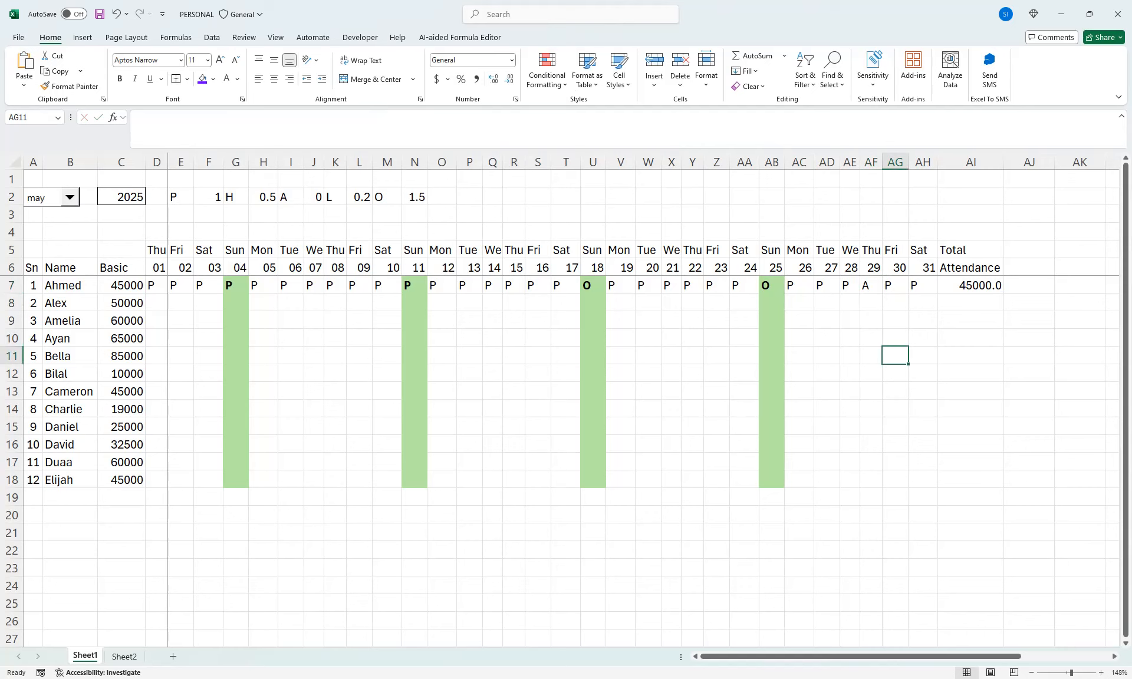
Set the codes for Sunday 25 (AB7) and Sunday 18 (U7) back to "P", and check the total in AI7
{"action": "left_click", "coordinate": [771, 286]}
{"action": "type", "text": "P"}
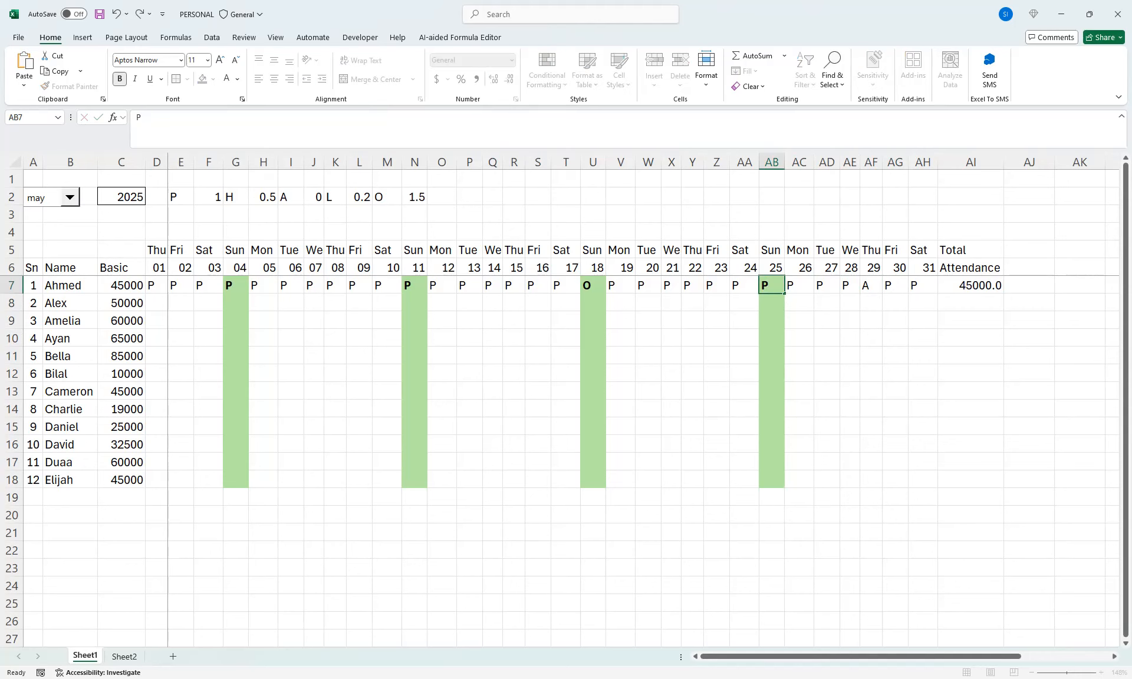
{"action": "left_click", "coordinate": [772, 321]}
{"action": "left_click", "coordinate": [593, 285]}
{"action": "type", "text": "P"}
{"action": "left_click", "coordinate": [648, 320]}
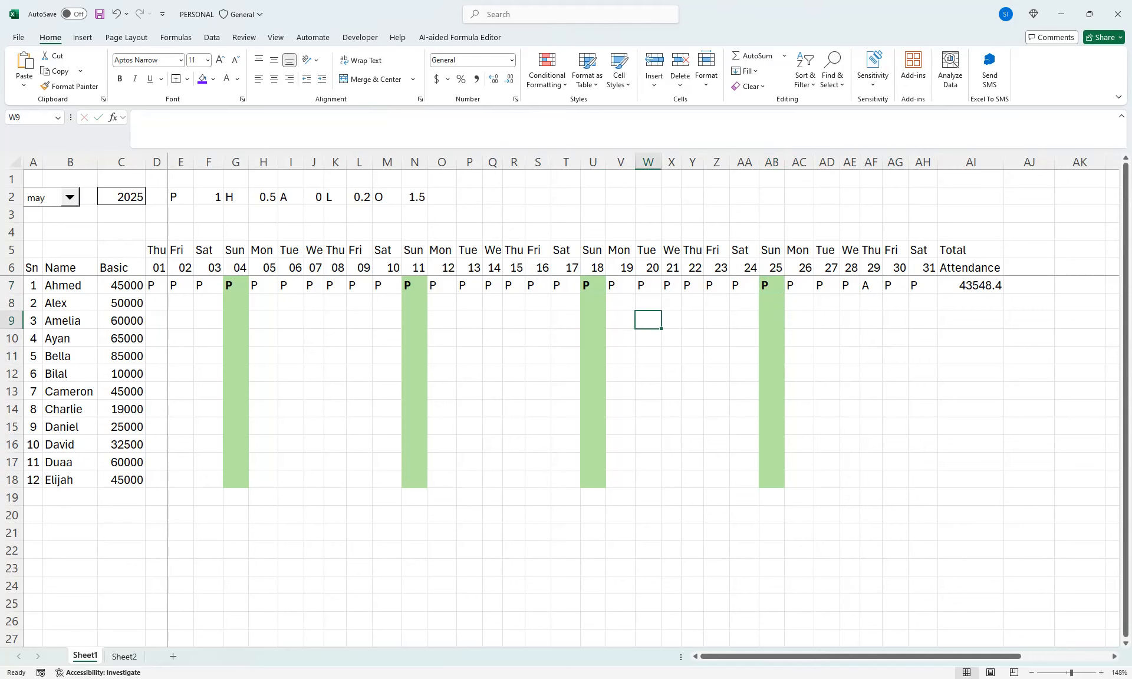
{"action": "left_click", "coordinate": [970, 285]}
{"action": "left_click", "coordinate": [871, 285]}
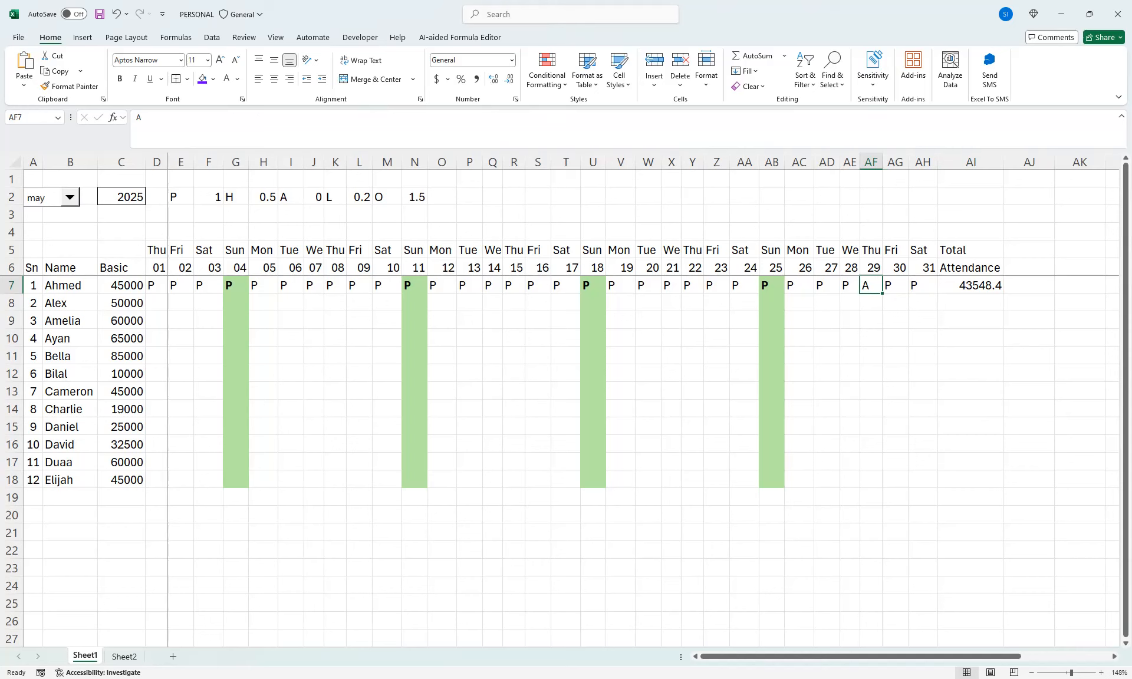
Switch the month to feb, clear the surplus codes in AF7:AH7, and check the pay formula in AI7
{"action": "left_click", "coordinate": [923, 285]}
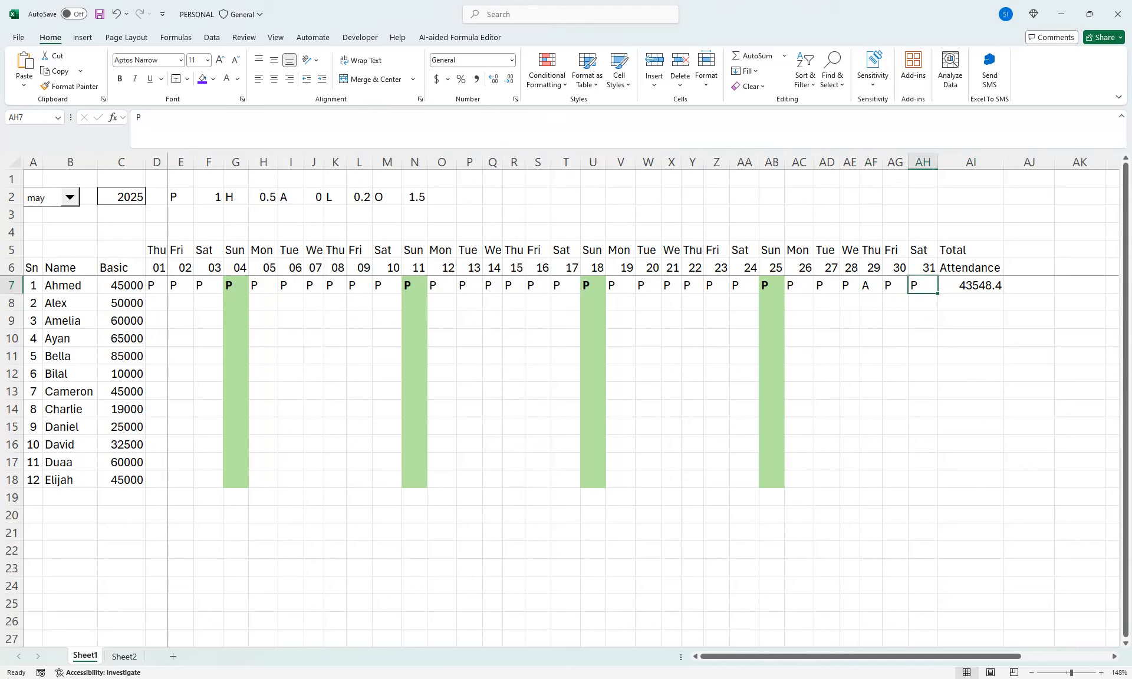
{"action": "left_click", "coordinate": [70, 196]}
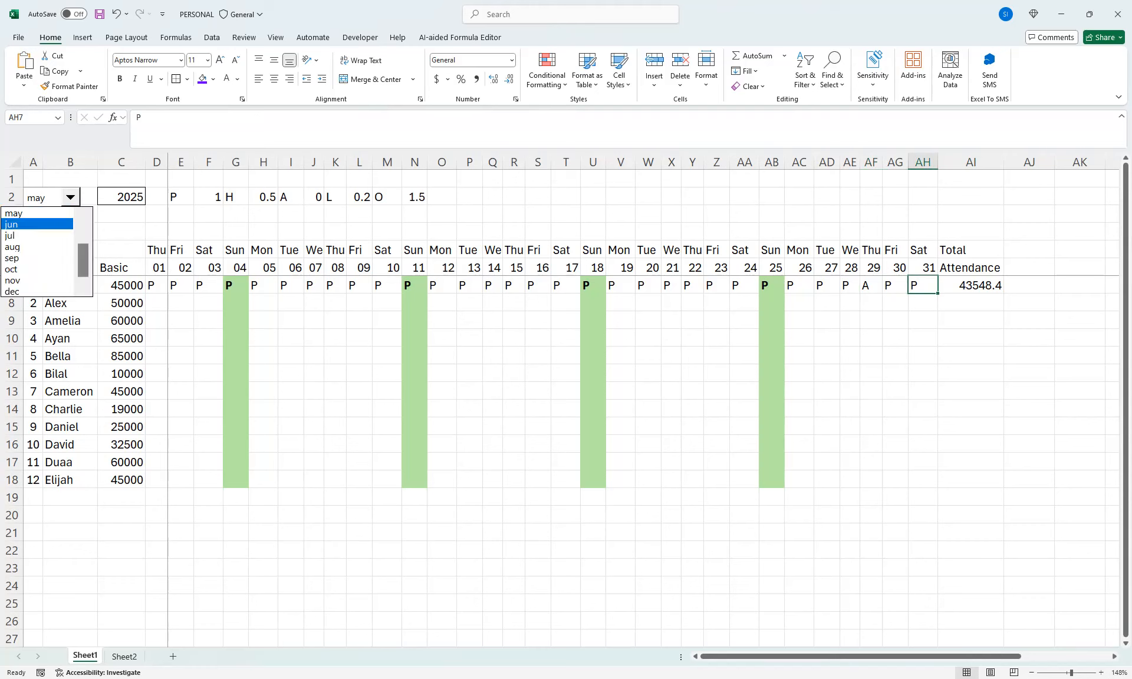
{"action": "scroll", "coordinate": [37, 225], "scroll_direction": "up", "scroll_amount": 2}
{"action": "left_click", "coordinate": [37, 224]}
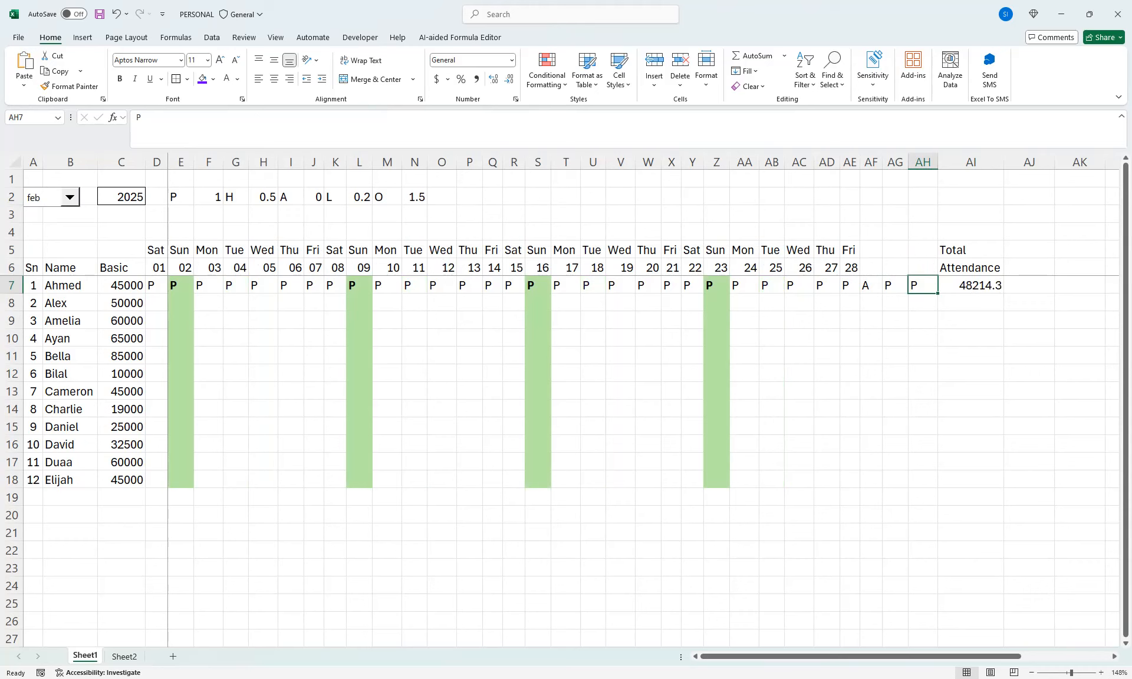
{"action": "left_click_drag", "start_coordinate": [870, 286], "coordinate": [923, 285]}
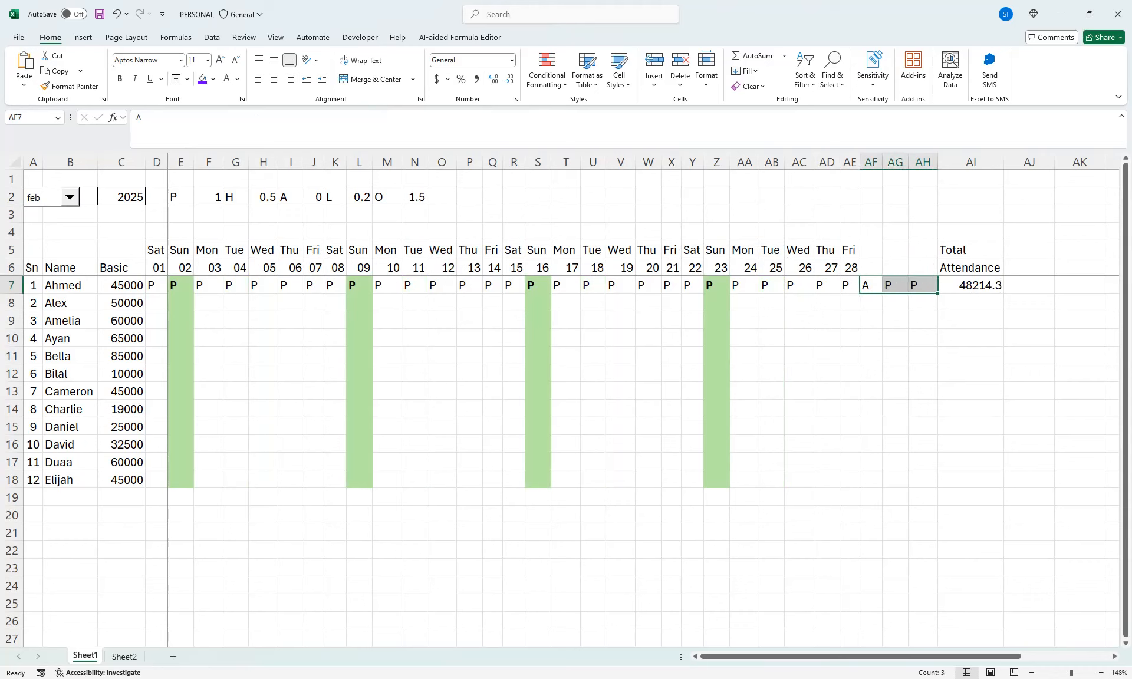
{"action": "key", "text": "Delete"}
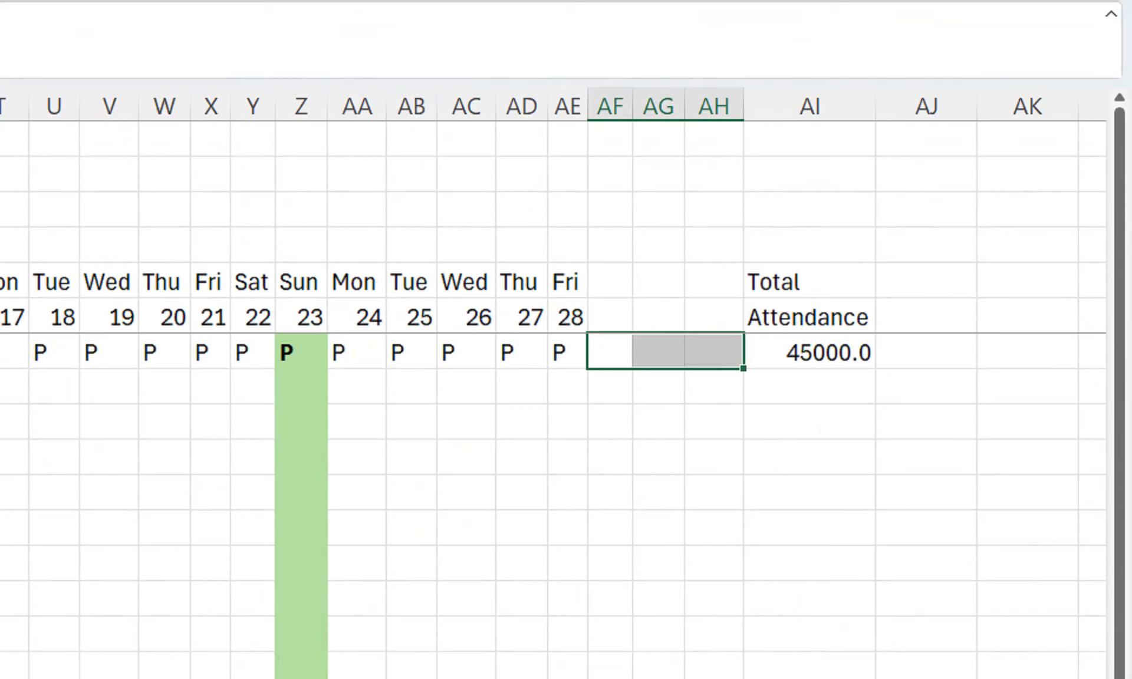
{"action": "left_click", "coordinate": [810, 352]}
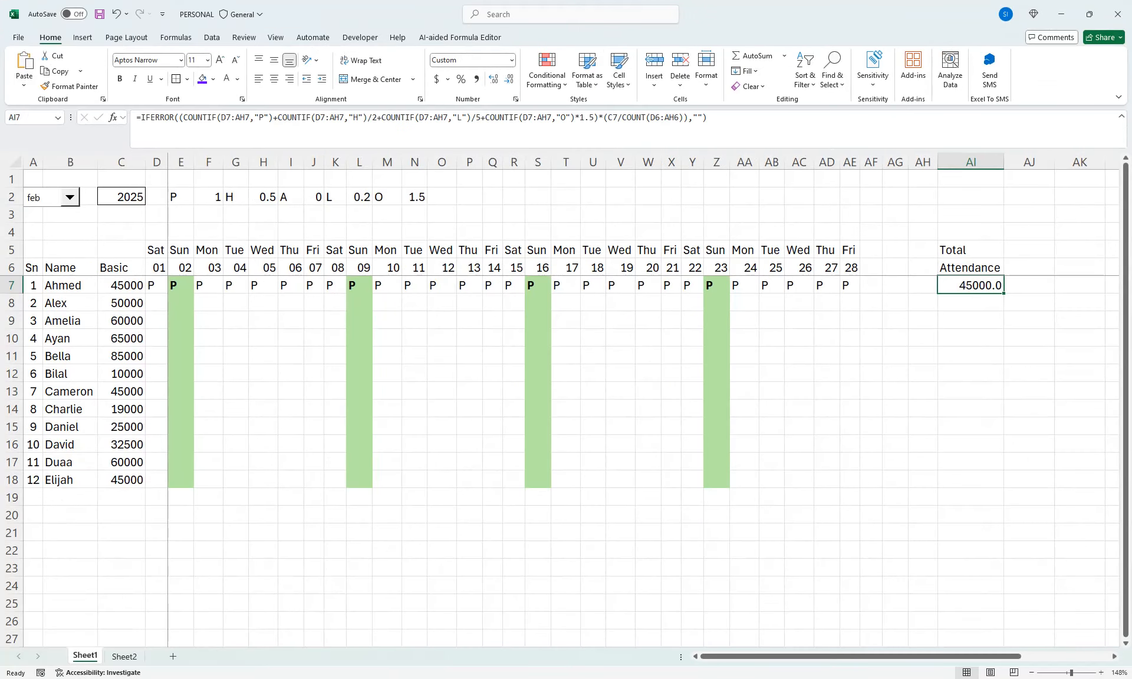
Switch the month to may and fill the "P" code from AE7 across to AH7
{"action": "left_click", "coordinate": [70, 197]}
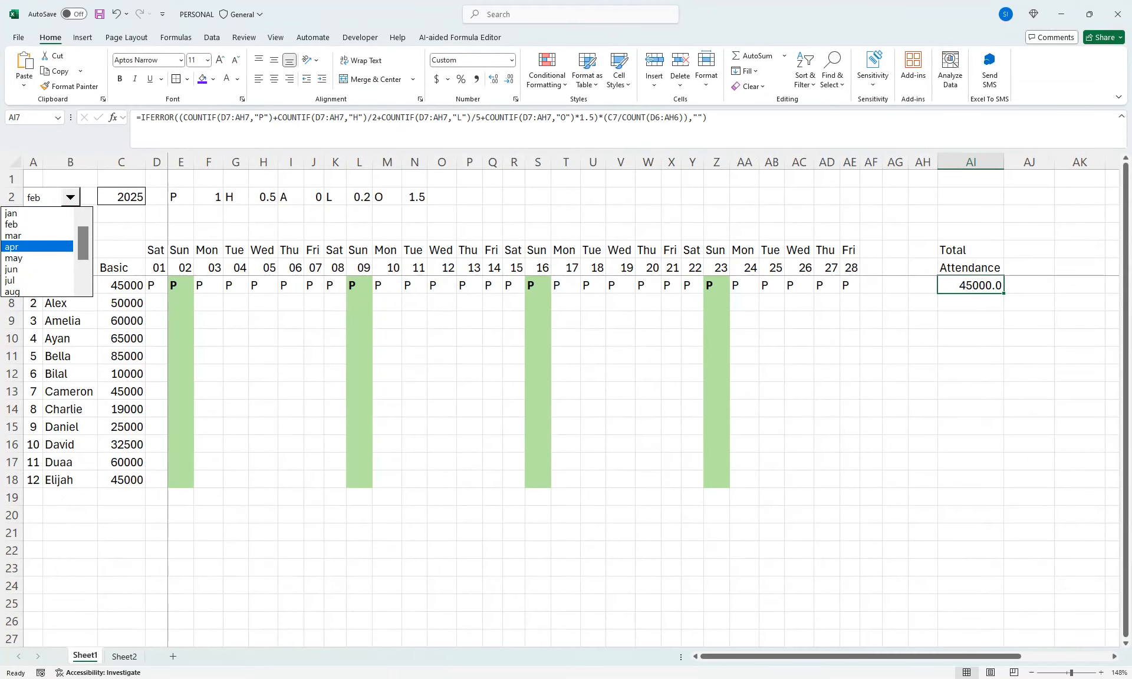
{"action": "key", "text": "Down"}
{"action": "key", "text": "Return"}
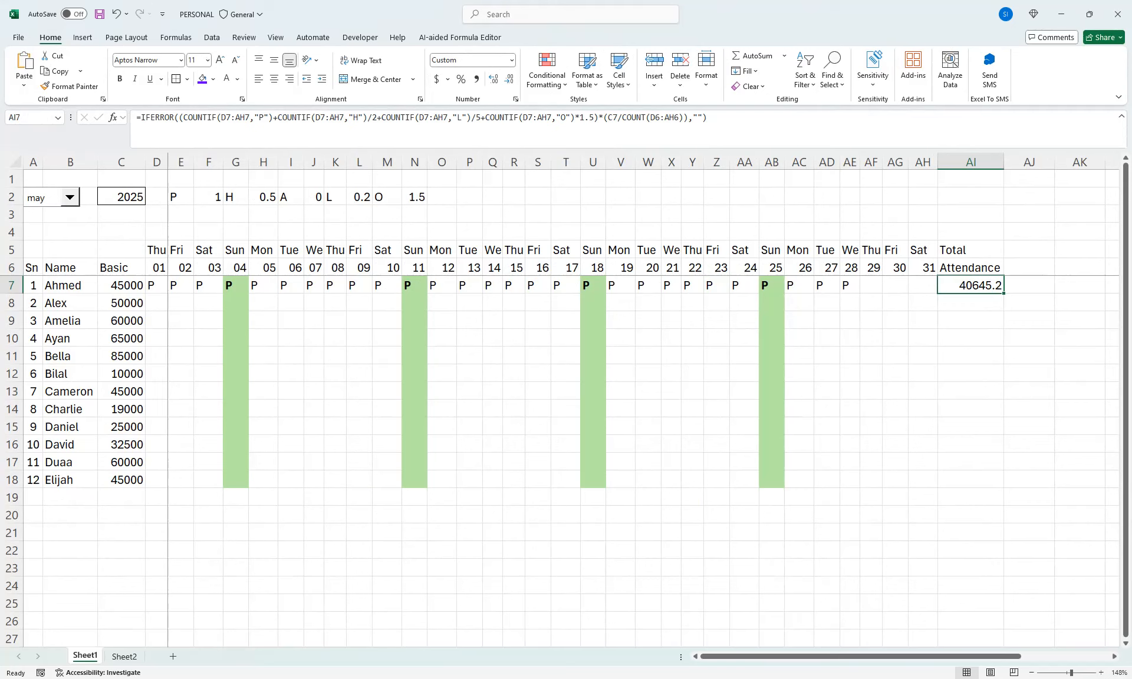
{"action": "left_click_drag", "start_coordinate": [849, 286], "coordinate": [922, 286]}
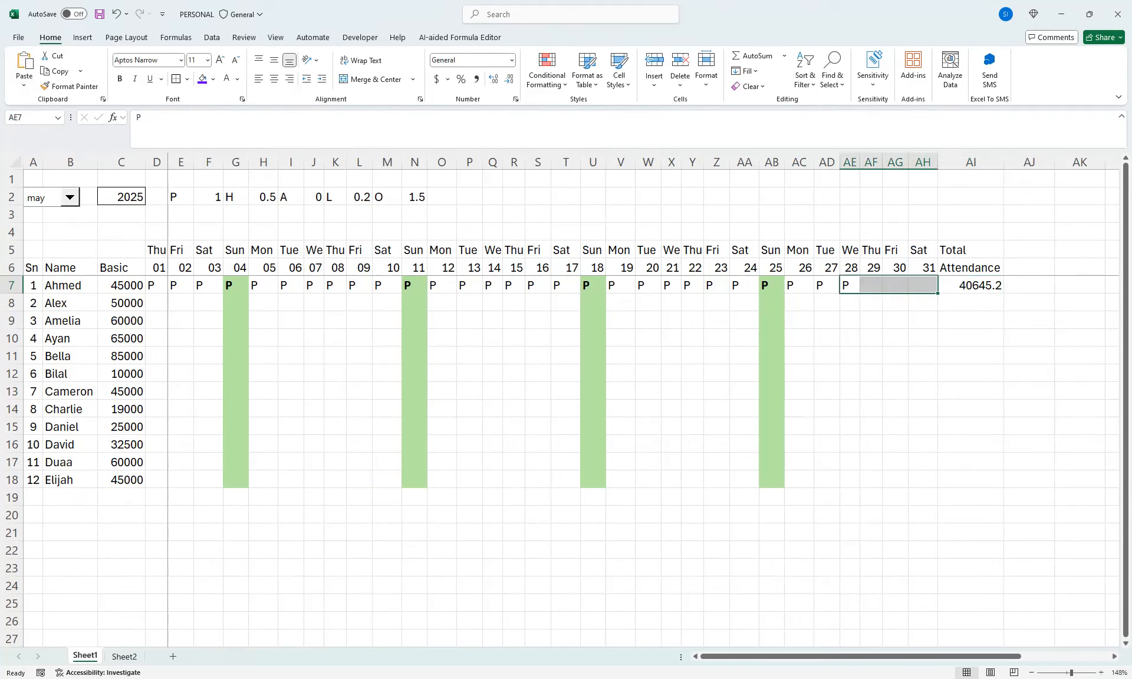
{"action": "key", "text": "ctrl+r"}
{"action": "left_click_drag", "start_coordinate": [923, 285], "coordinate": [871, 285]}
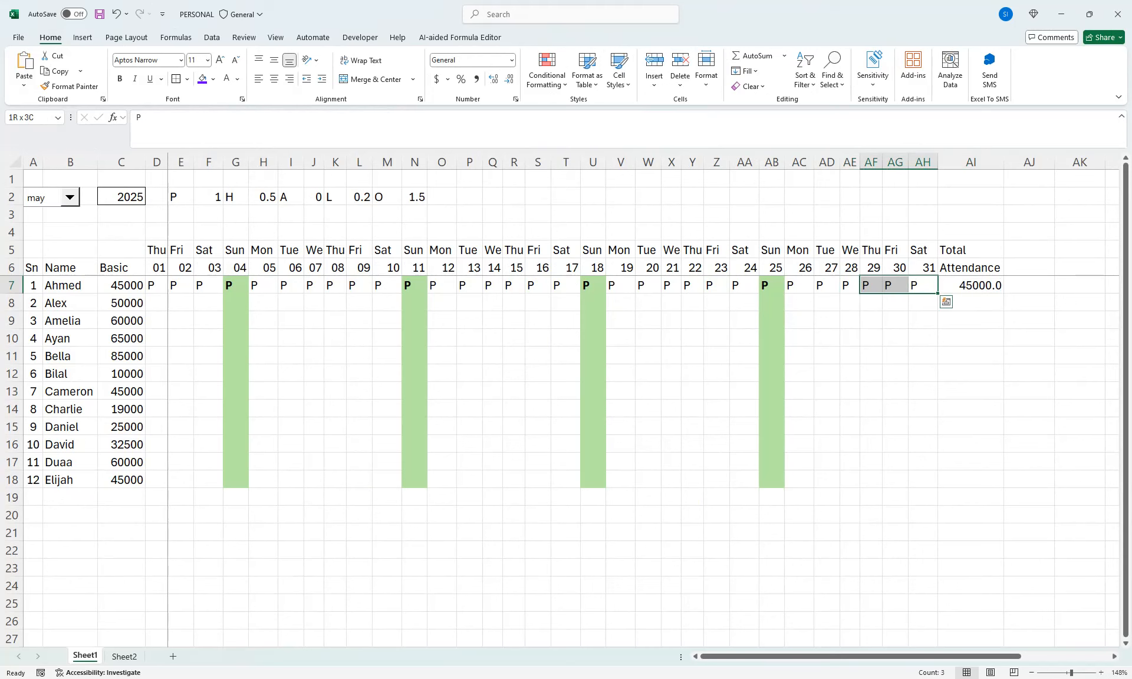
Add an Equal To conditional formatting rule to D7:AH18 that shows "P" with Green Fill with Dark Green Text
{"action": "key", "text": "ctrl+q"}
{"action": "left_click_drag", "start_coordinate": [922, 285], "coordinate": [172, 480]}
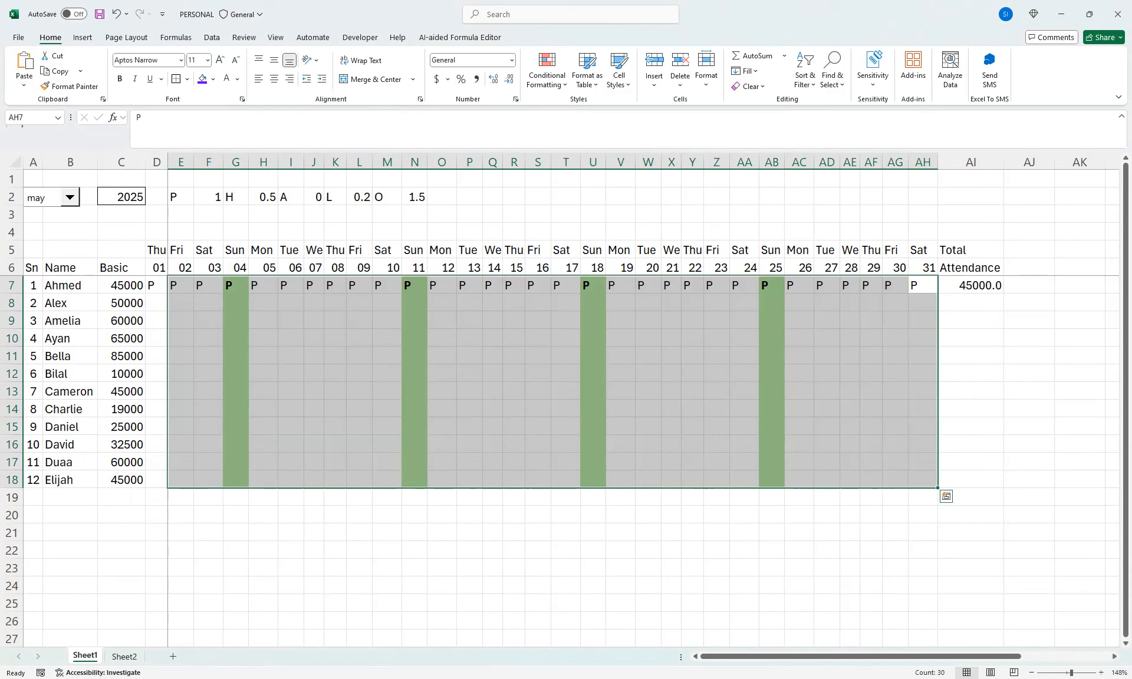
{"action": "left_click", "coordinate": [157, 285]}
{"action": "left_click_drag", "start_coordinate": [157, 285], "coordinate": [939, 488]}
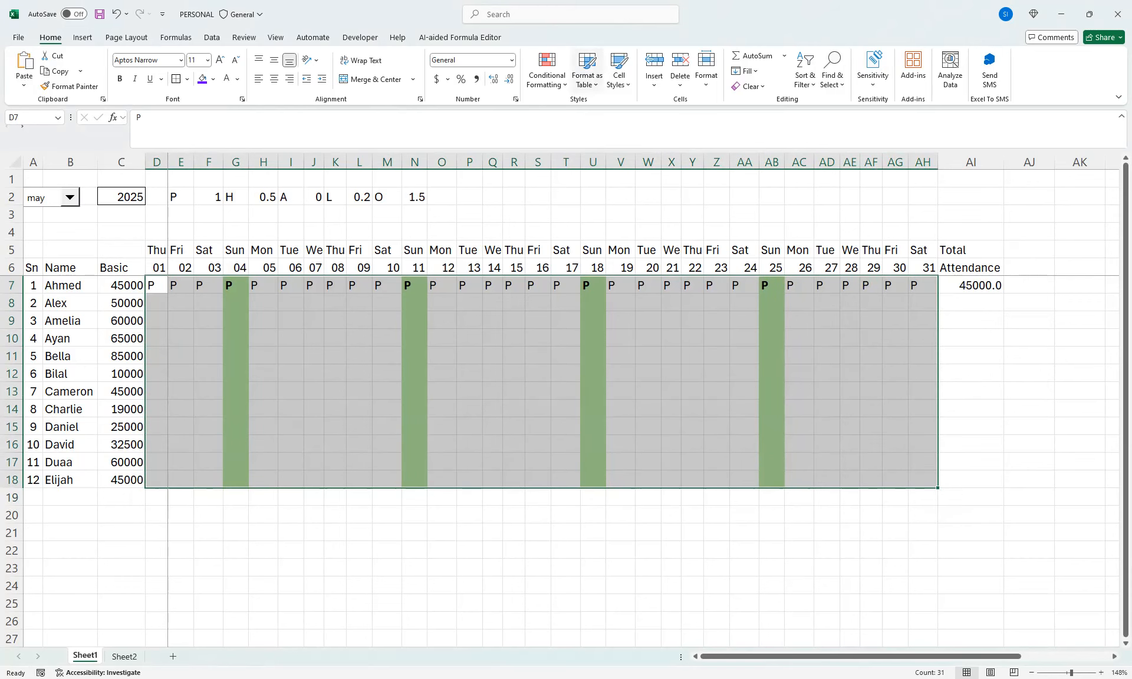
{"action": "left_click", "coordinate": [547, 71]}
{"action": "mouse_move", "coordinate": [584, 108]}
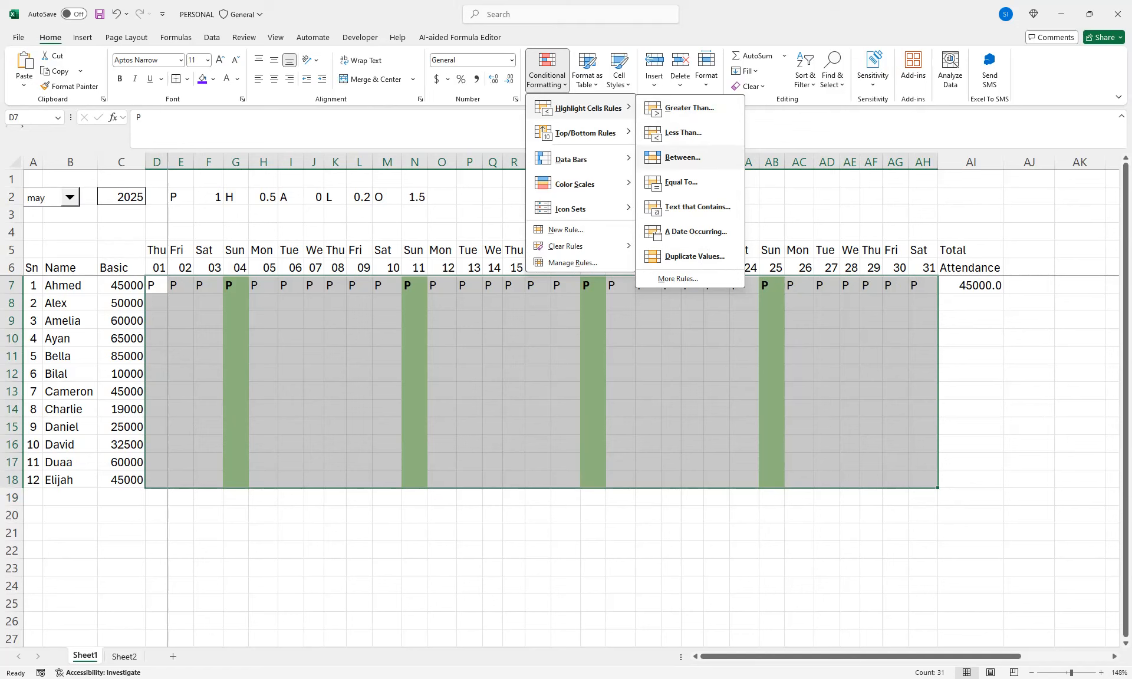
{"action": "left_click", "coordinate": [681, 182]}
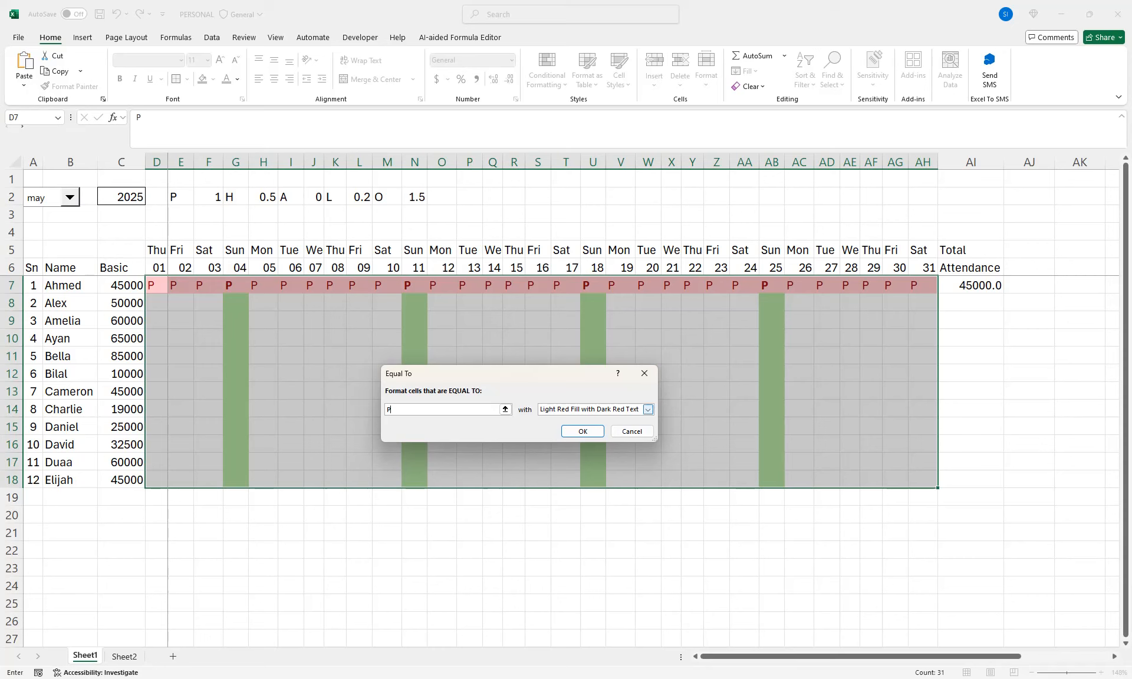
{"action": "left_click", "coordinate": [648, 409]}
{"action": "left_click", "coordinate": [587, 428]}
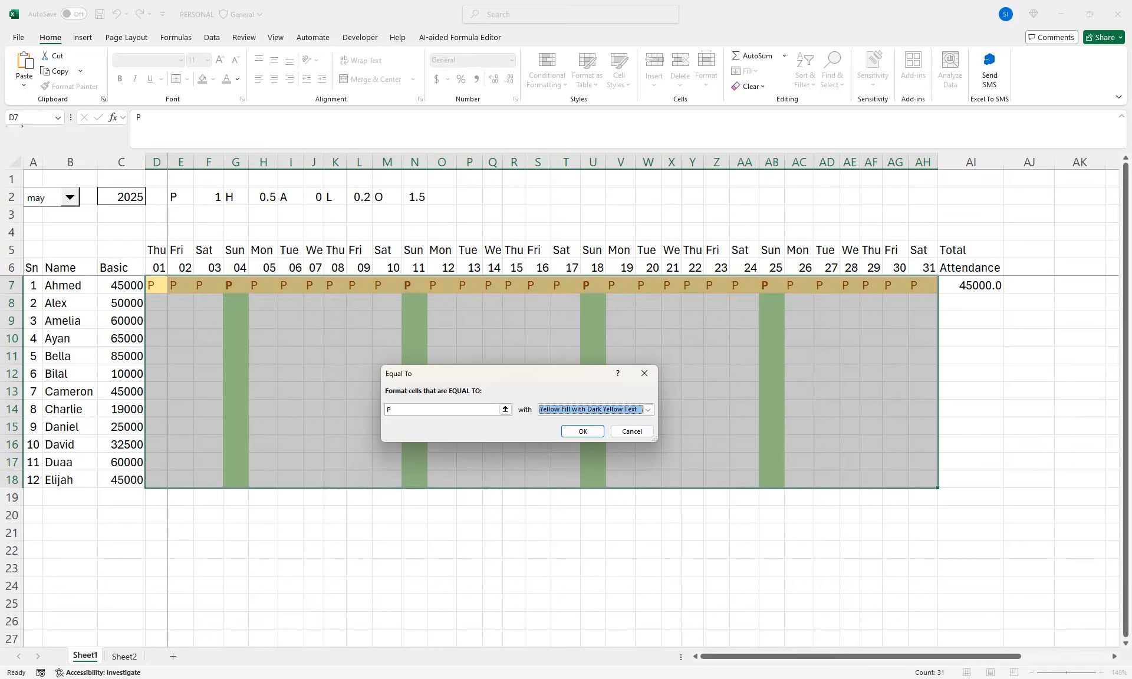
{"action": "left_click", "coordinate": [648, 410]}
{"action": "left_click", "coordinate": [587, 435]}
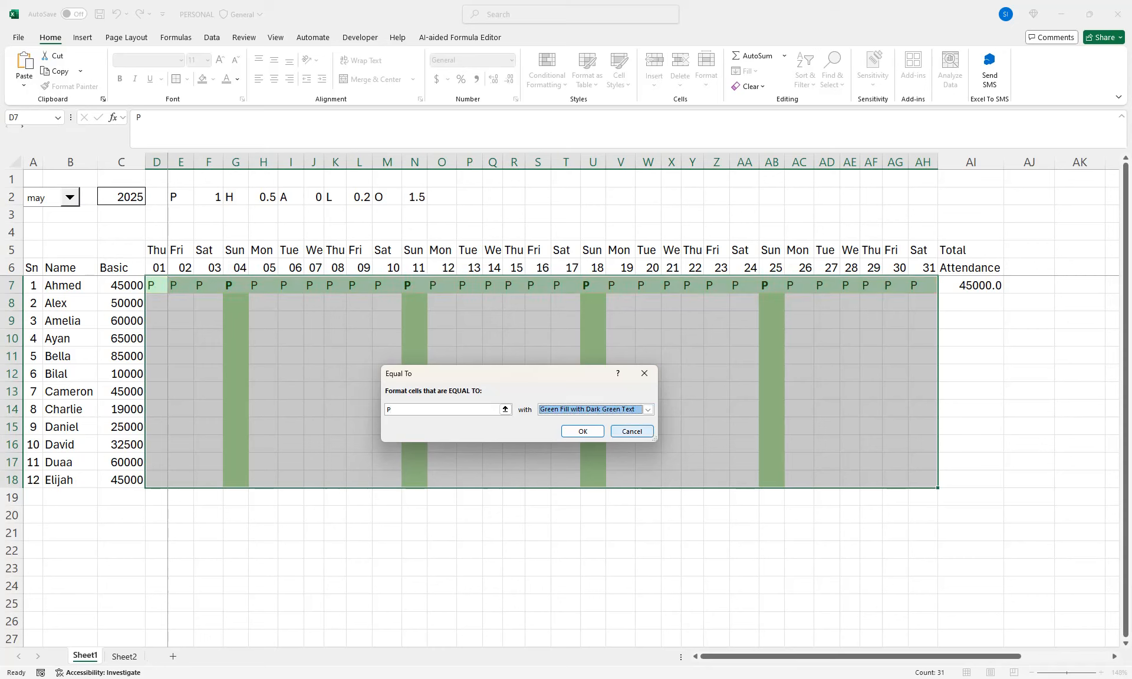
{"action": "left_click", "coordinate": [583, 431]}
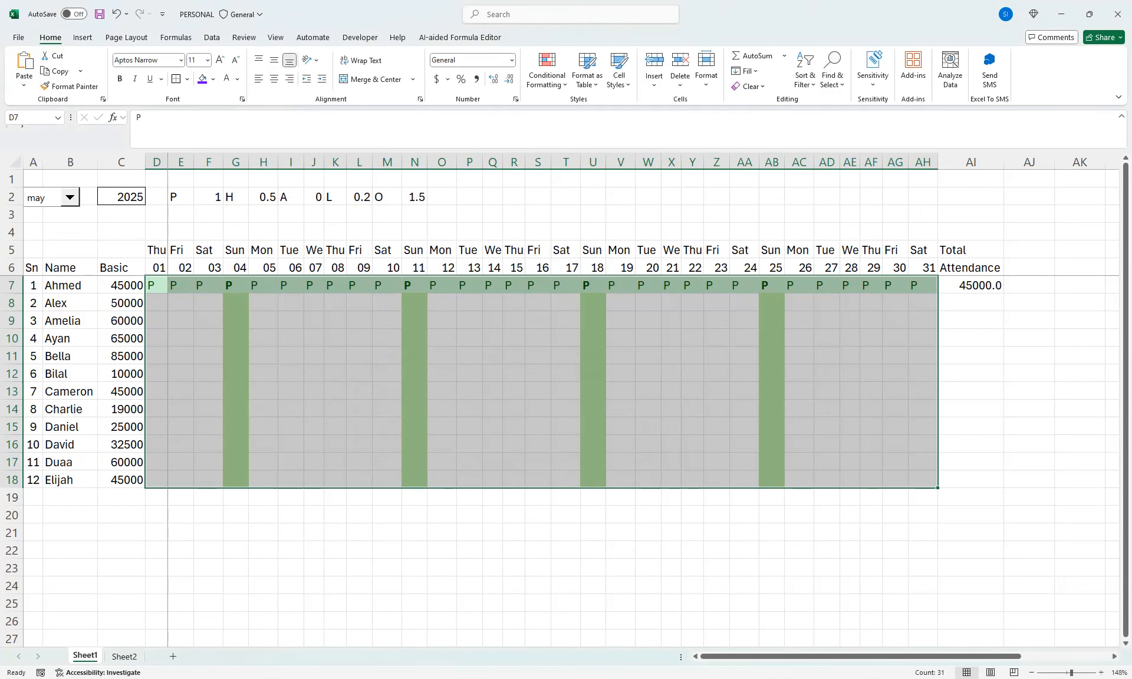
Add an Equal To rule to the same attendance range that shows "A" with Light Red Fill with Dark Red Text
{"action": "left_click", "coordinate": [547, 70]}
{"action": "mouse_move", "coordinate": [587, 108]}
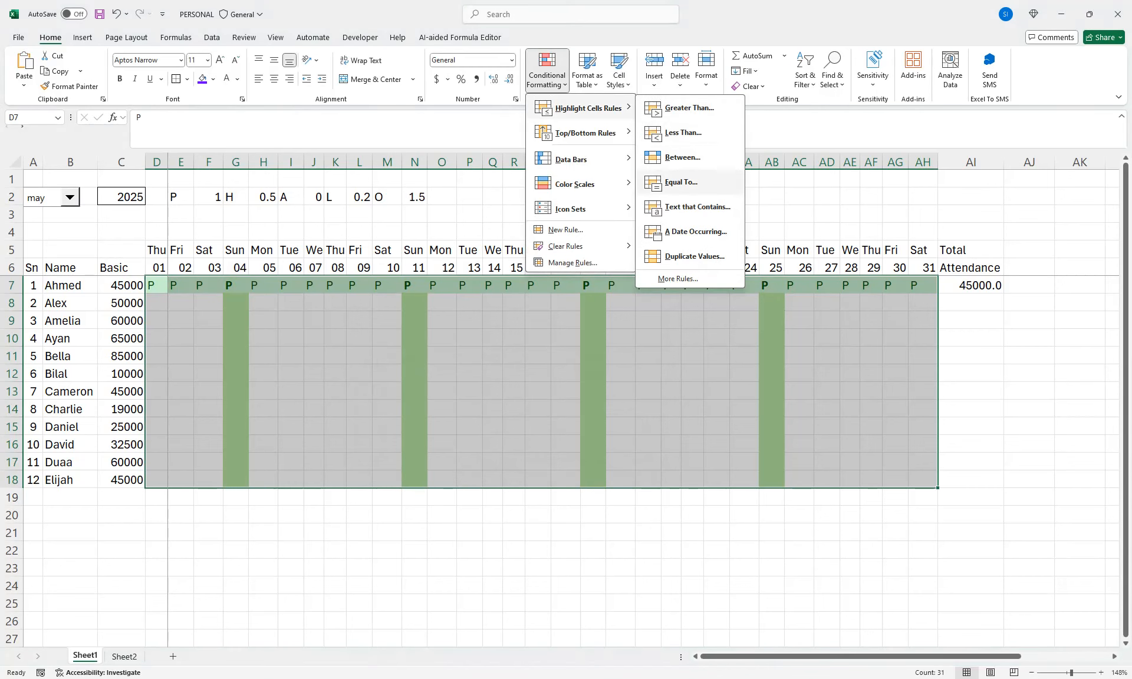
{"action": "left_click", "coordinate": [681, 182]}
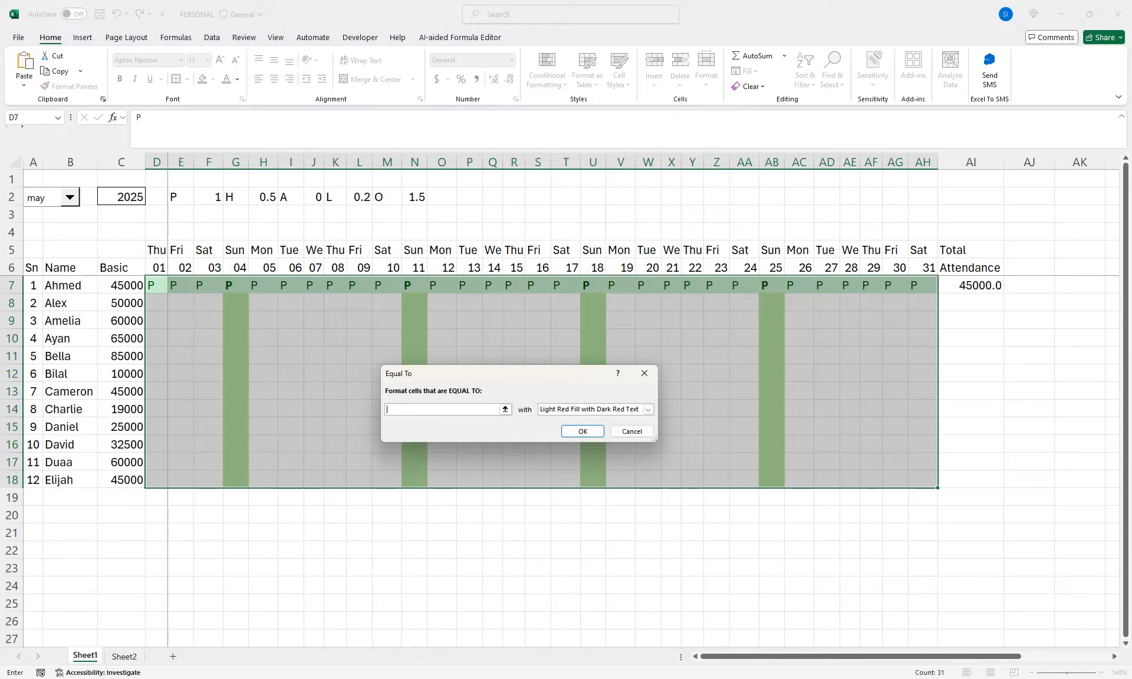
{"action": "type", "text": "A"}
{"action": "left_click", "coordinate": [582, 431]}
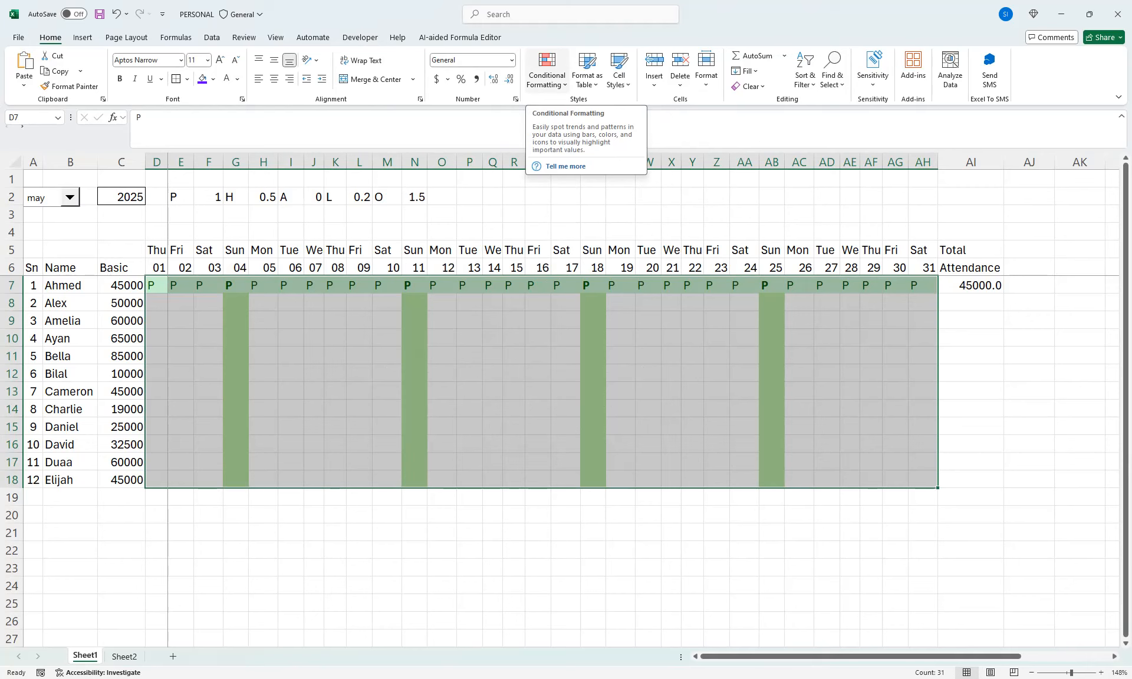
Add an Equal To rule for "L" on D7:AH18 with a custom format: lightest green fill and bold black text
{"action": "left_click", "coordinate": [547, 70]}
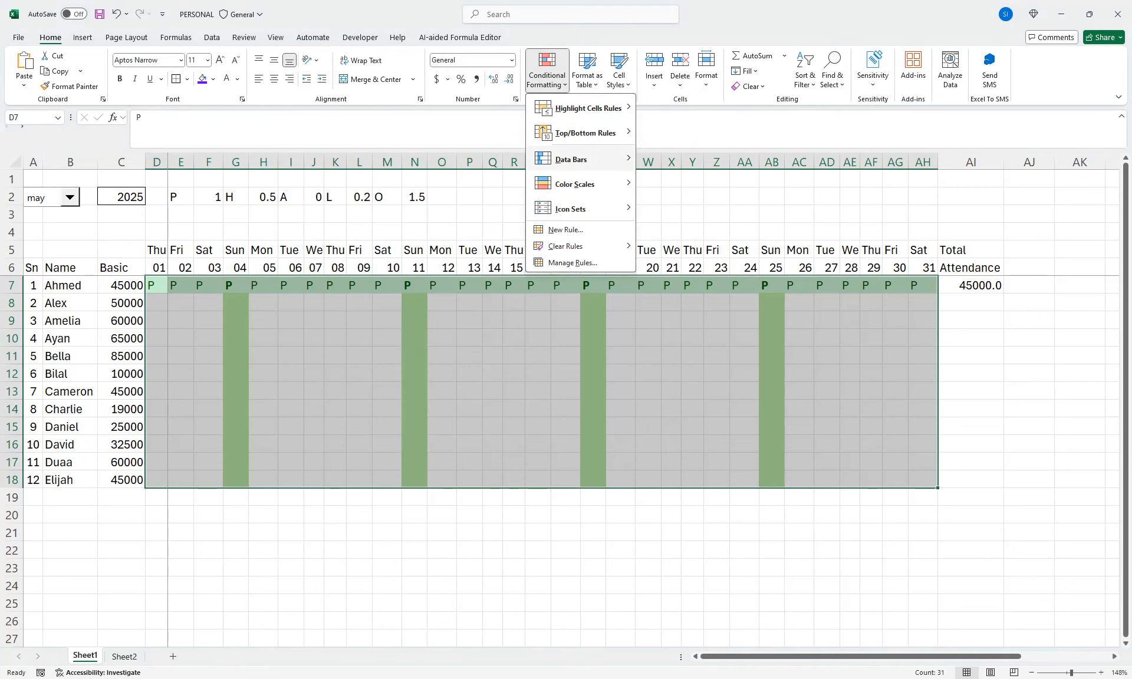
{"action": "mouse_move", "coordinate": [584, 132]}
{"action": "mouse_move", "coordinate": [583, 108]}
{"action": "left_click", "coordinate": [678, 179]}
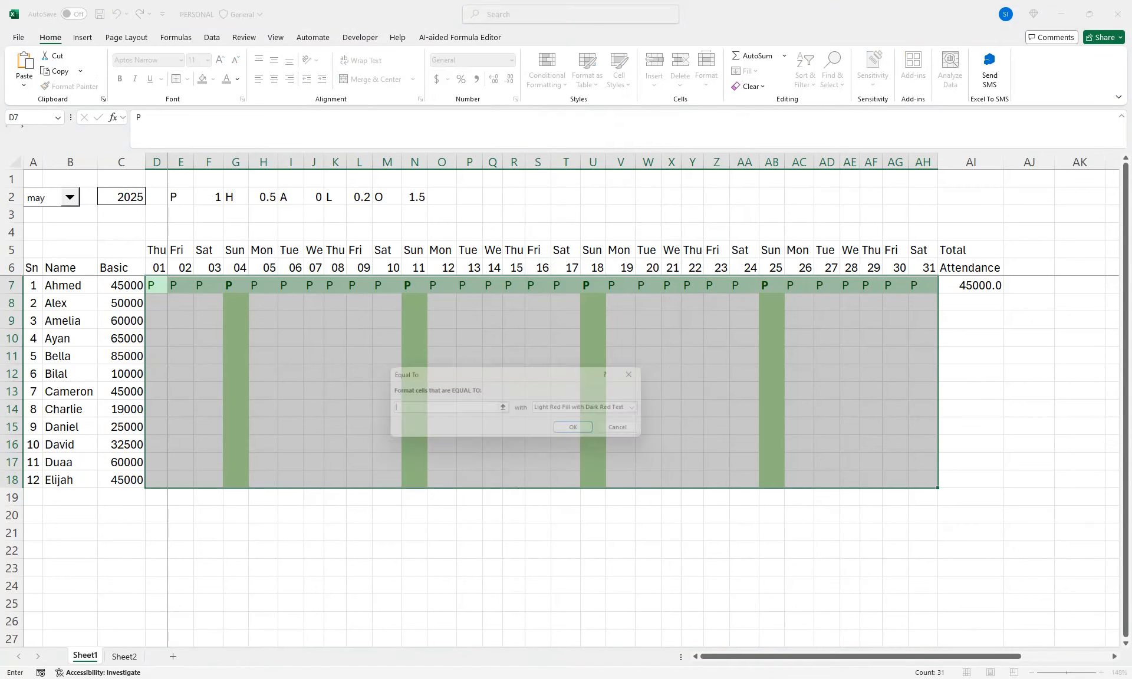
{"action": "left_click", "coordinate": [648, 410]}
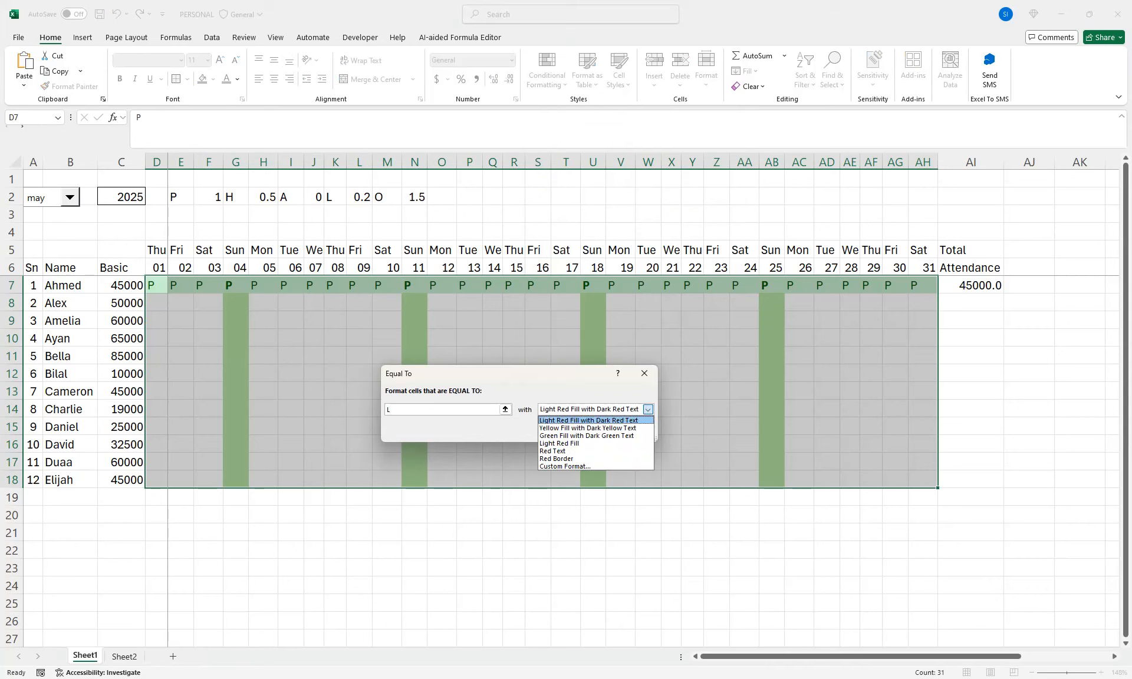
{"action": "key", "text": "Return"}
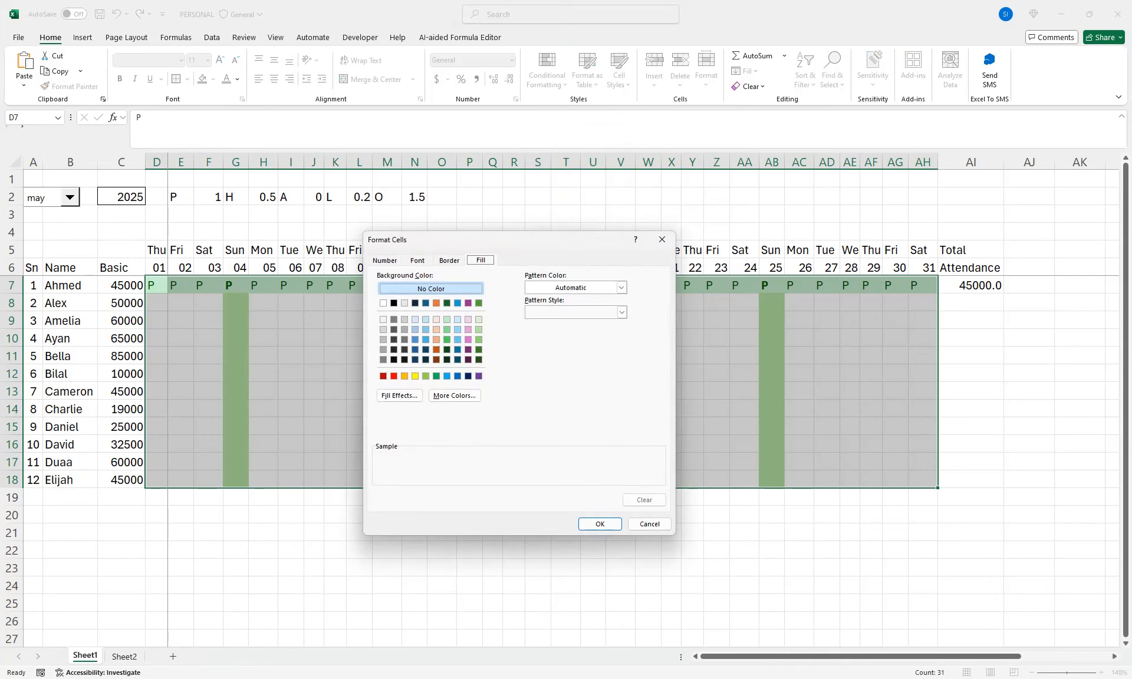
{"action": "left_click", "coordinate": [479, 320]}
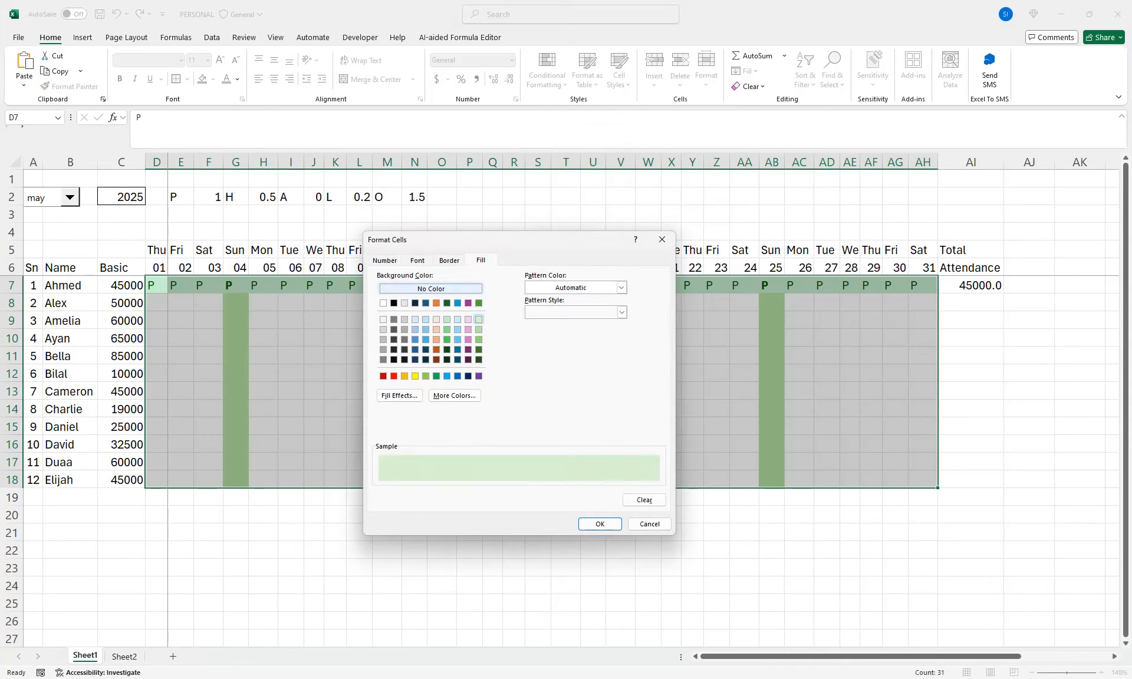
{"action": "left_click", "coordinate": [417, 260]}
{"action": "left_click", "coordinate": [543, 313]}
{"action": "left_click", "coordinate": [599, 358]}
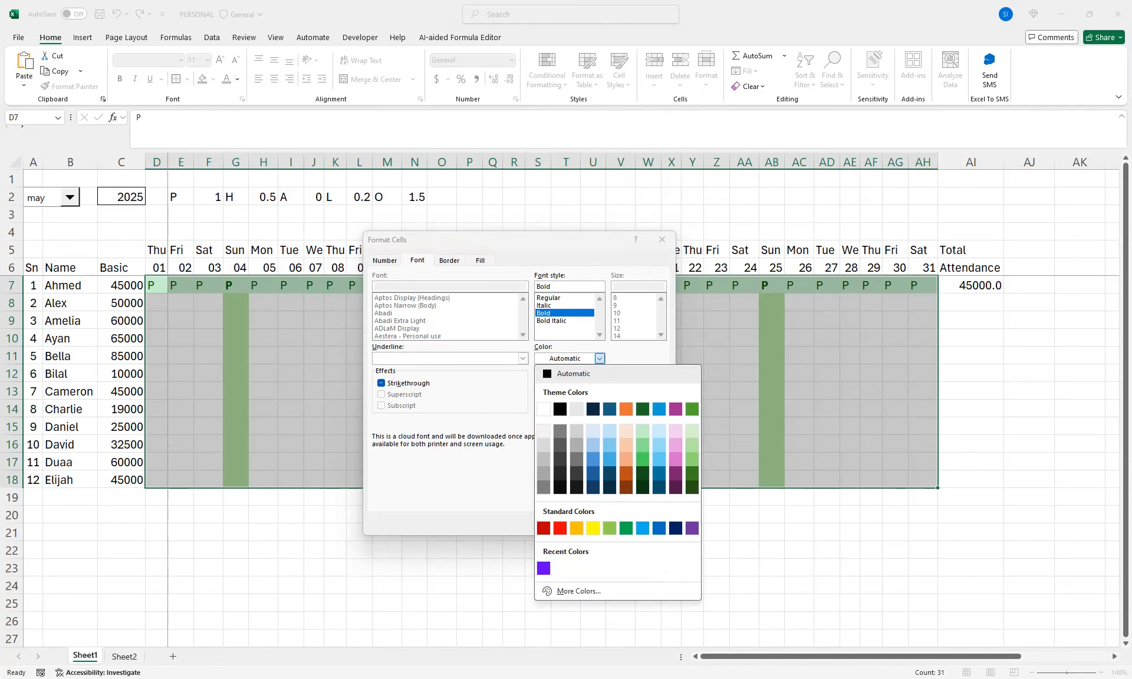
{"action": "left_click", "coordinate": [560, 410]}
{"action": "left_click", "coordinate": [599, 524]}
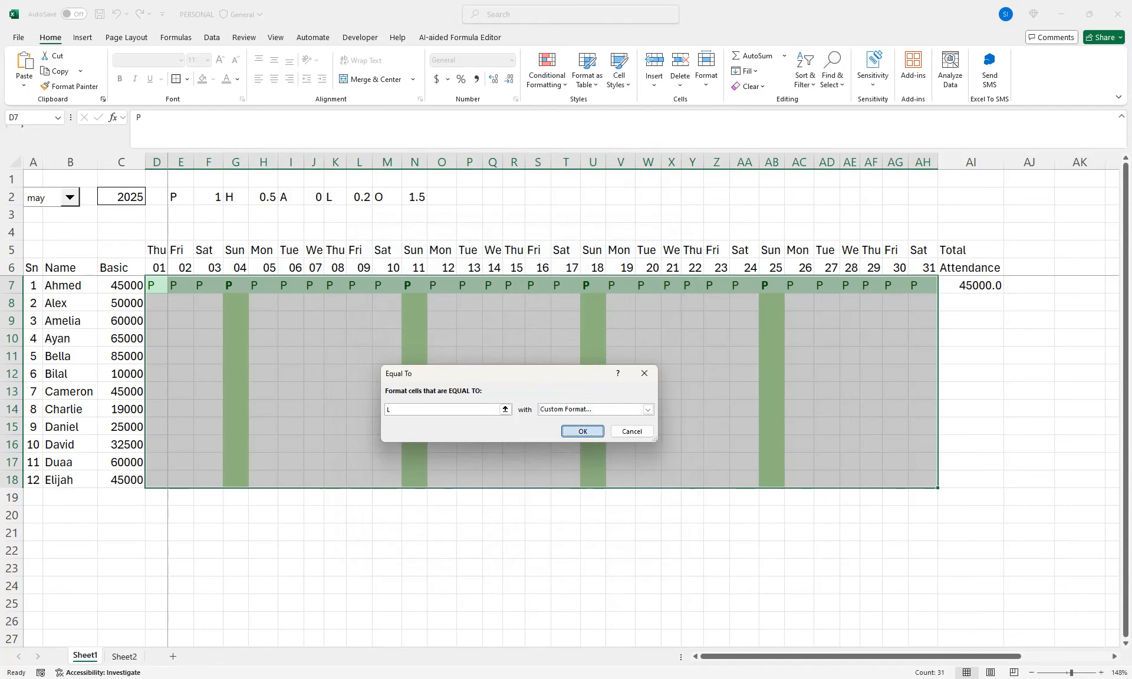
{"action": "left_click", "coordinate": [582, 430]}
Add an Equal To rule for "O" on D7:AH18 with Yellow Fill with Dark Yellow Text
{"action": "left_click", "coordinate": [547, 69]}
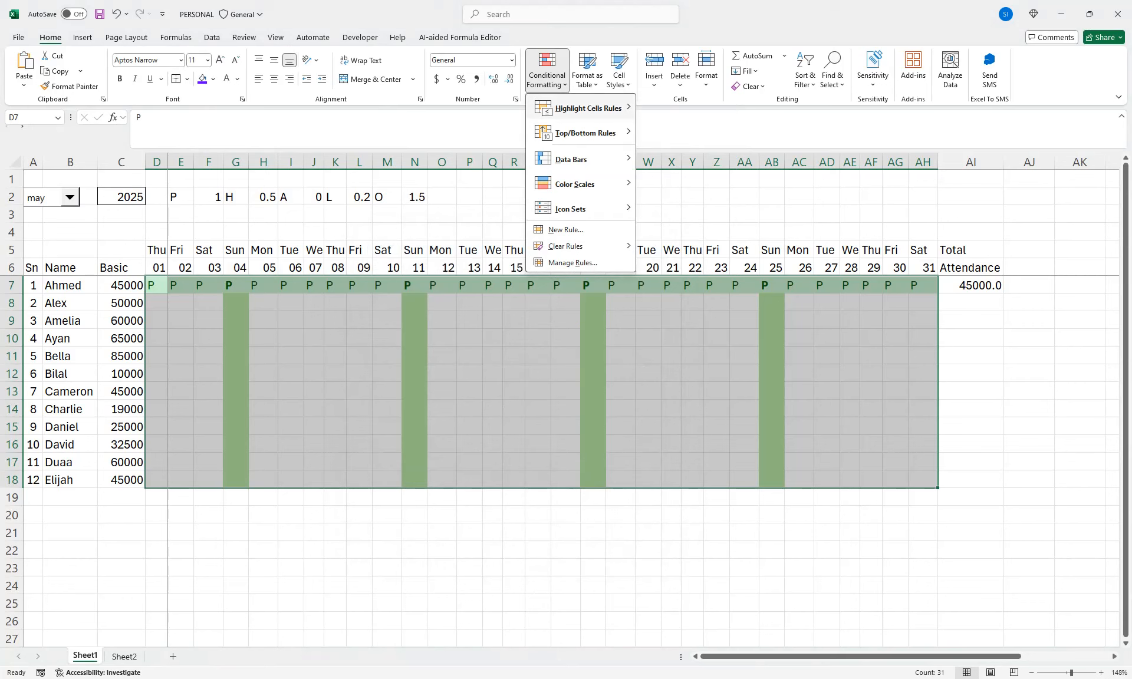
{"action": "mouse_move", "coordinate": [586, 108]}
{"action": "left_click", "coordinate": [680, 182]}
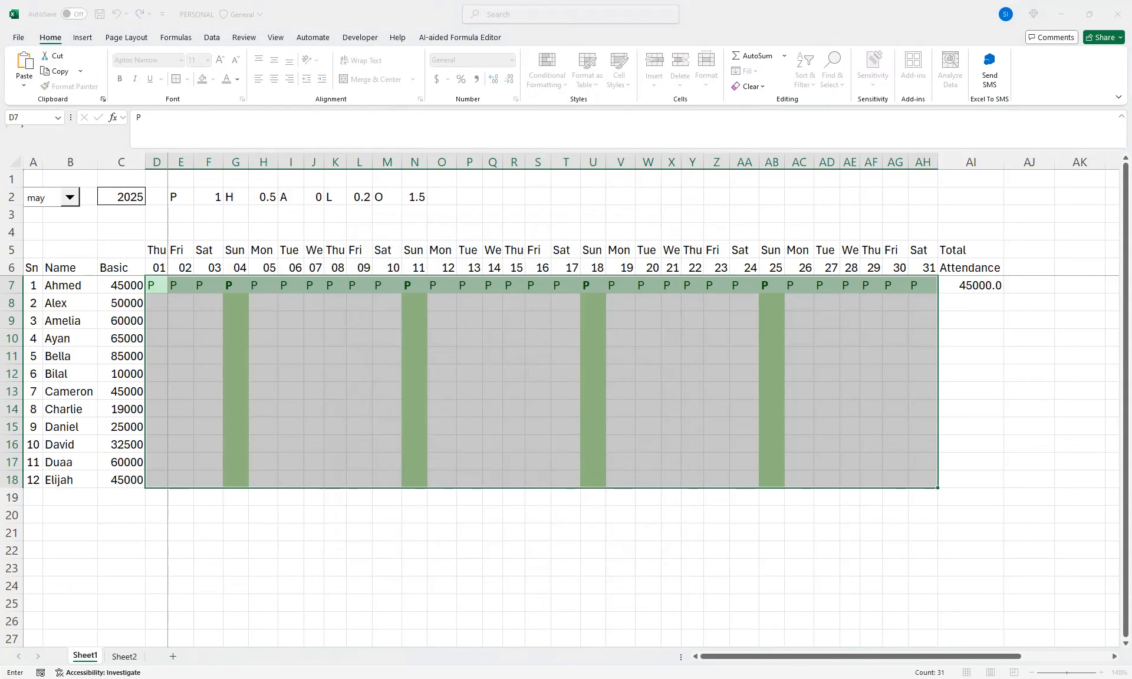
{"action": "type", "text": "O"}
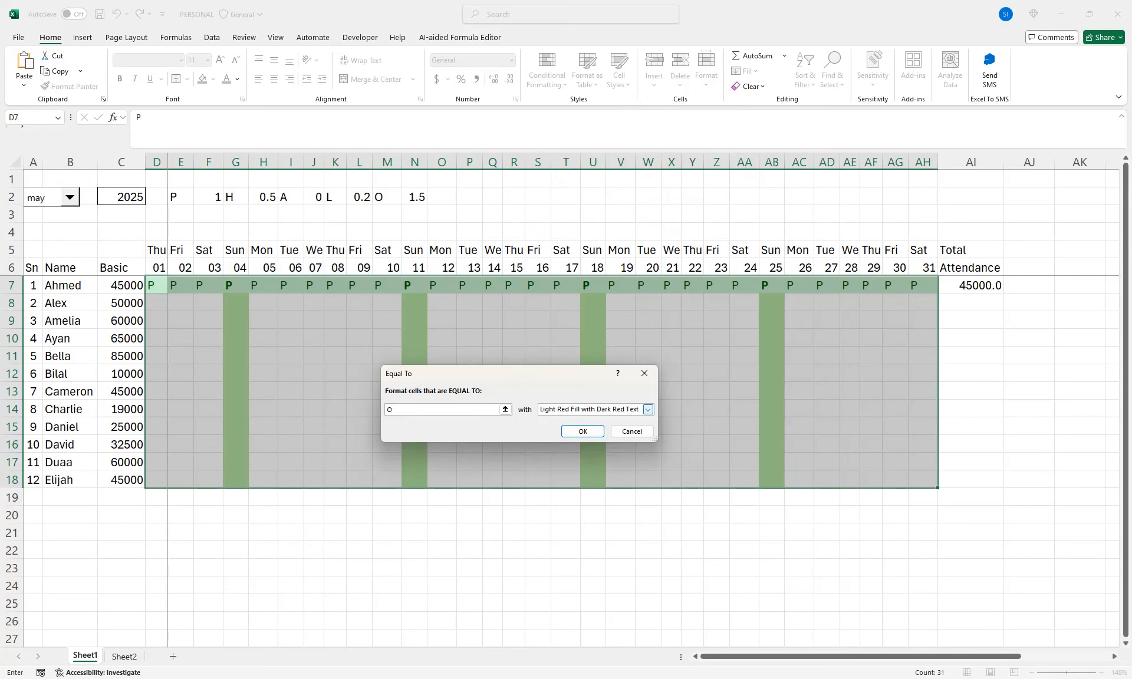
{"action": "left_click", "coordinate": [648, 409]}
{"action": "left_click", "coordinate": [587, 427]}
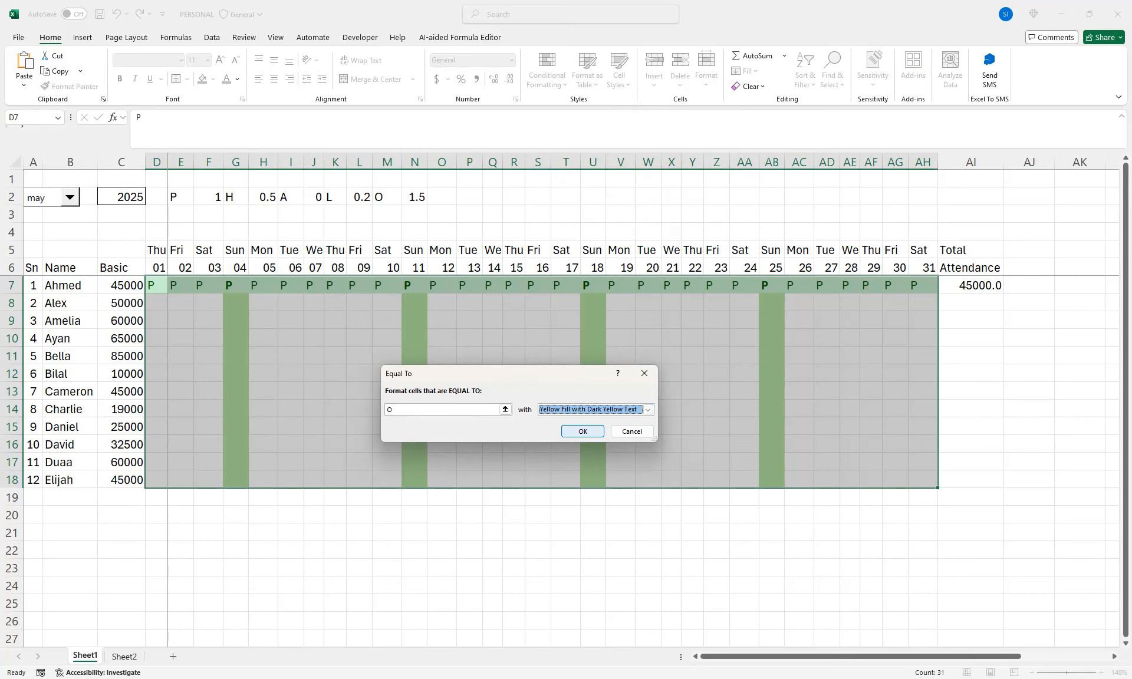
{"action": "left_click", "coordinate": [581, 430]}
Test the highlighting rules by entering "O" in I9 and "A" in E10
{"action": "left_click", "coordinate": [290, 320]}
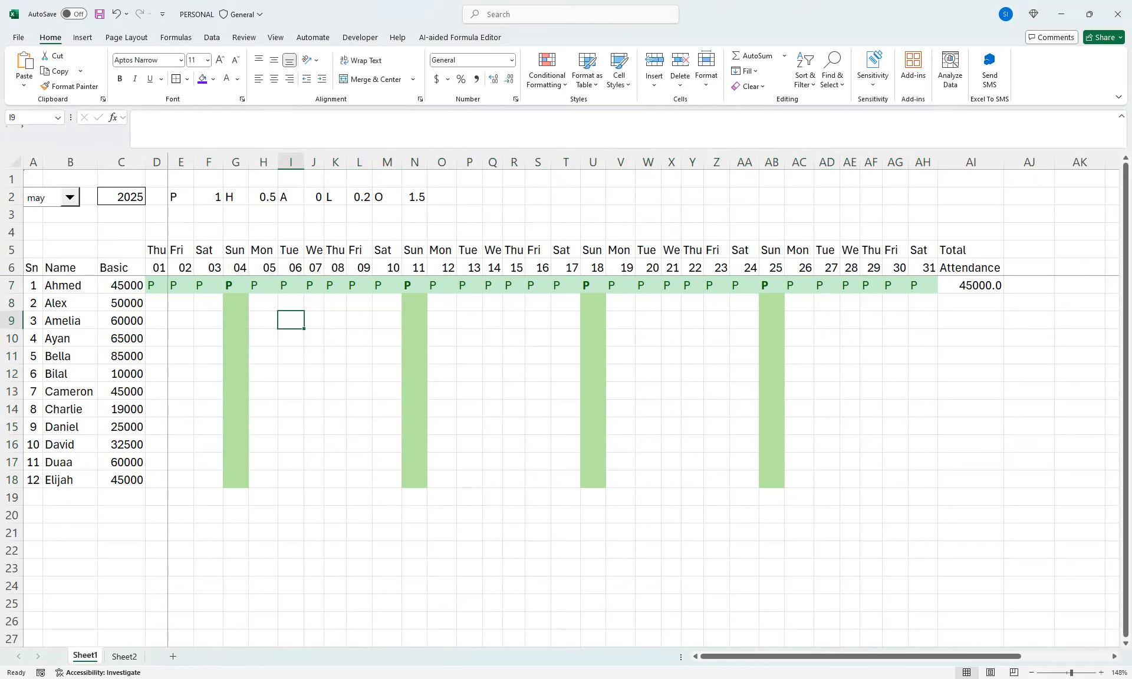
{"action": "type", "text": "O"}
{"action": "left_click", "coordinate": [359, 391]}
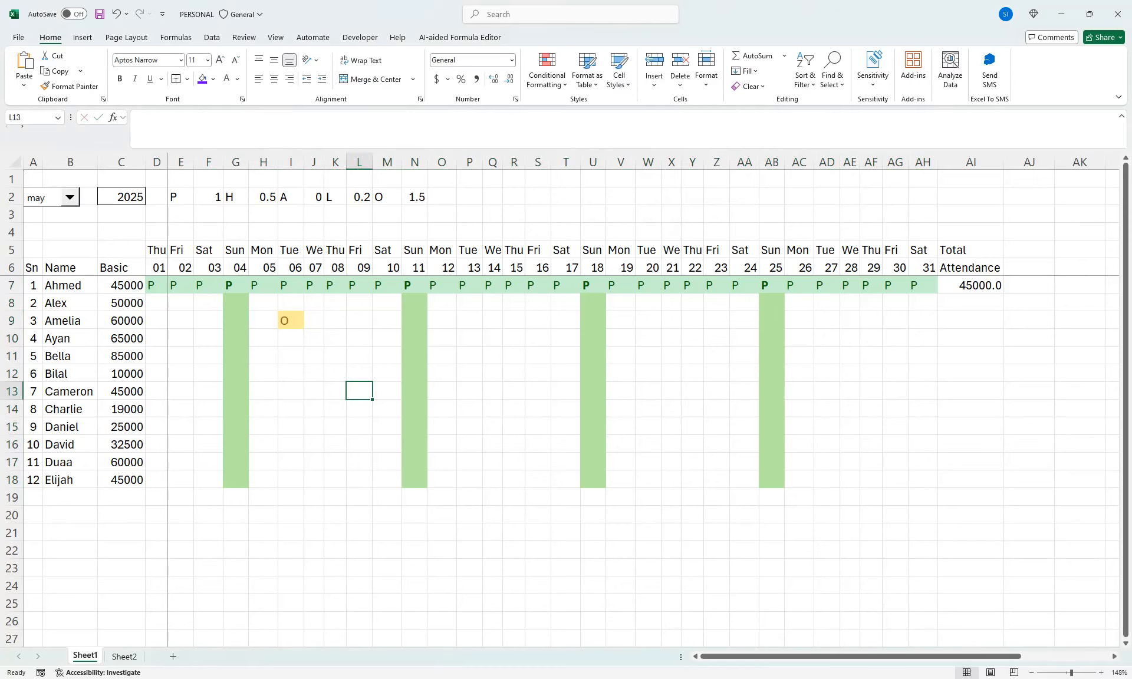
{"action": "left_click", "coordinate": [181, 338]}
{"action": "type", "text": "A"}
{"action": "left_click", "coordinate": [263, 390]}
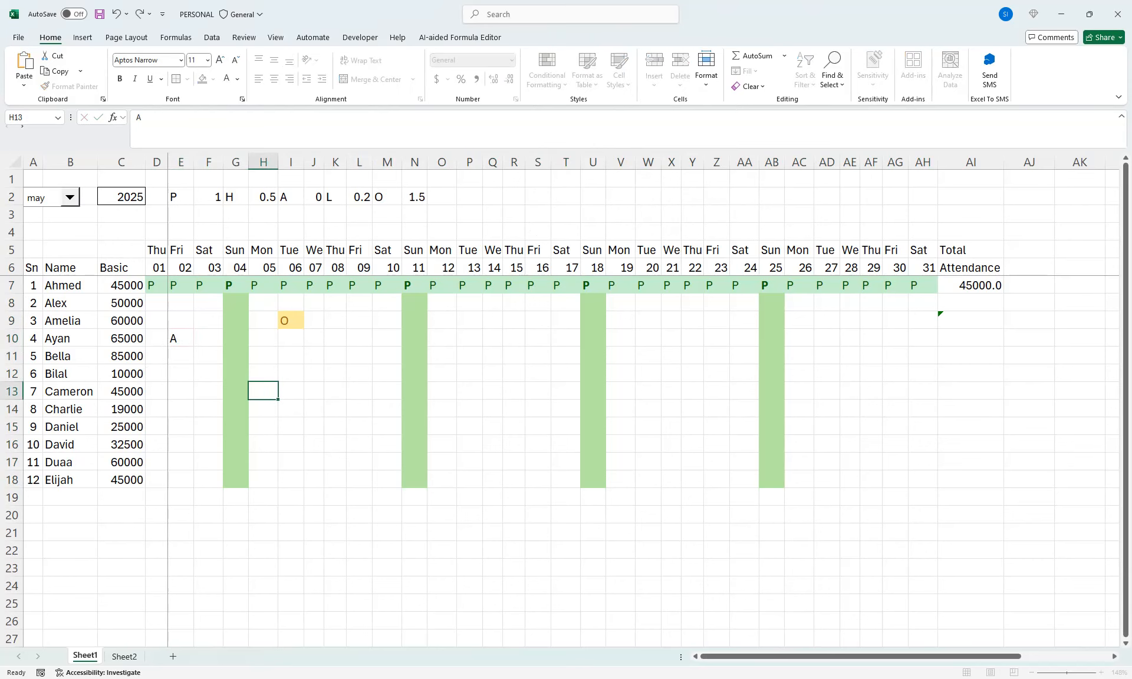
{"action": "left_click", "coordinate": [537, 373]}
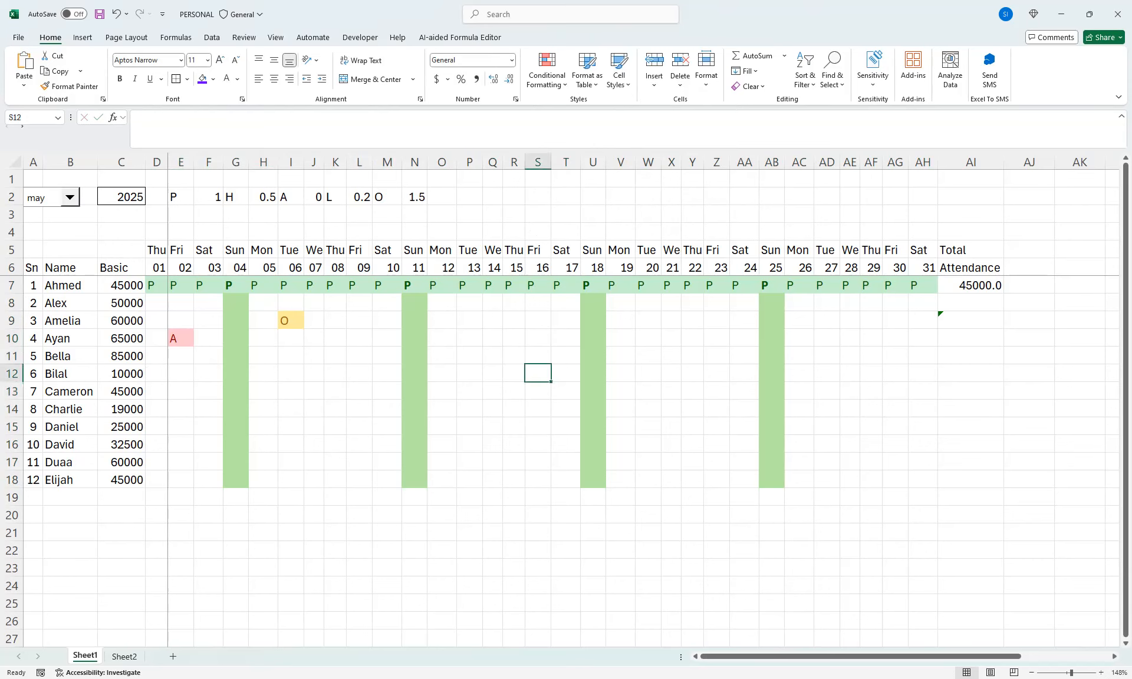
Test the "L" rule in S12, and fill row 7's "P" entries down through D7:AH18
{"action": "type", "text": "L"}
{"action": "left_click", "coordinate": [565, 409]}
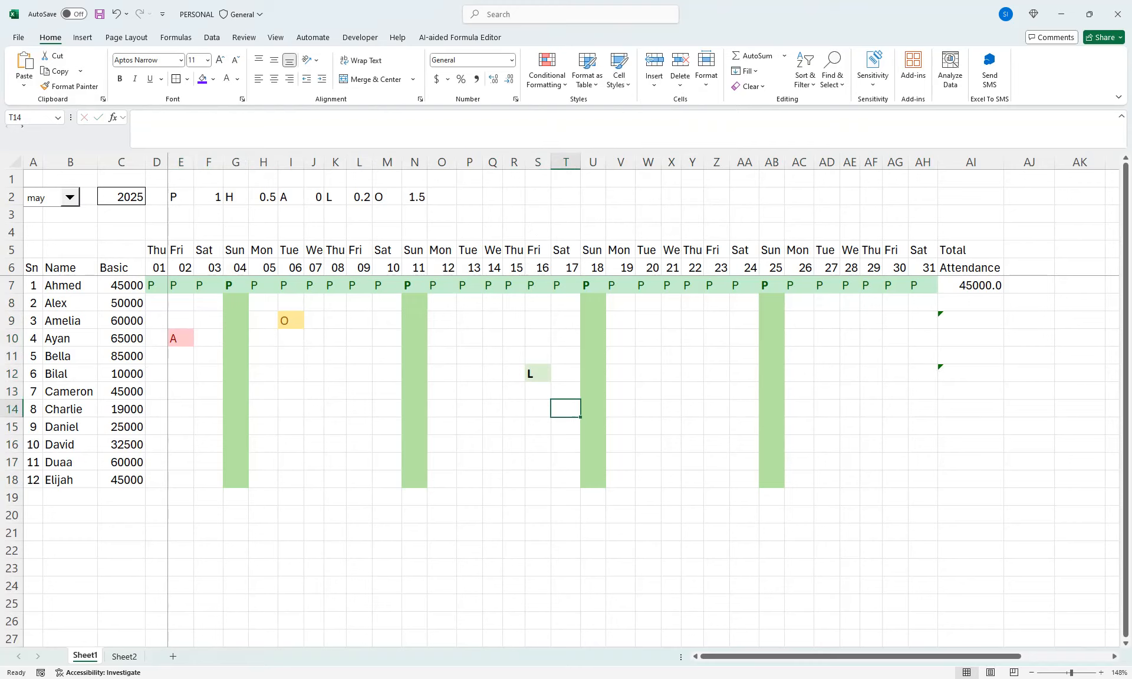
{"action": "left_click_drag", "start_coordinate": [155, 286], "coordinate": [937, 487]}
{"action": "key", "text": "ctrl+d"}
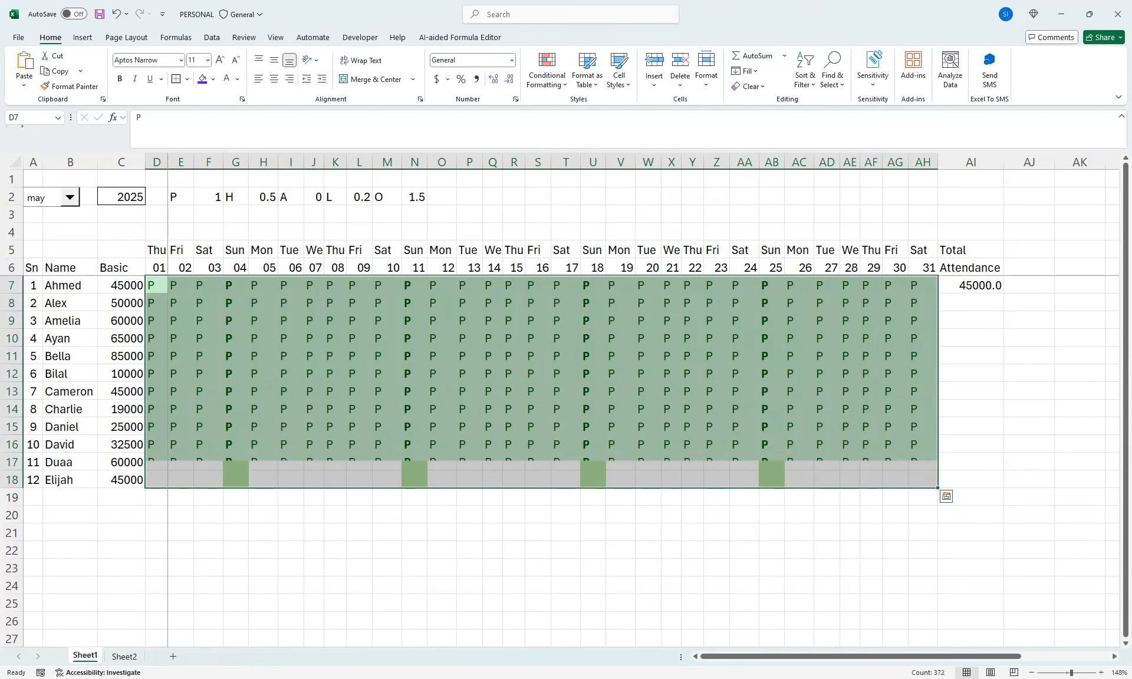
{"action": "left_click", "coordinate": [692, 357]}
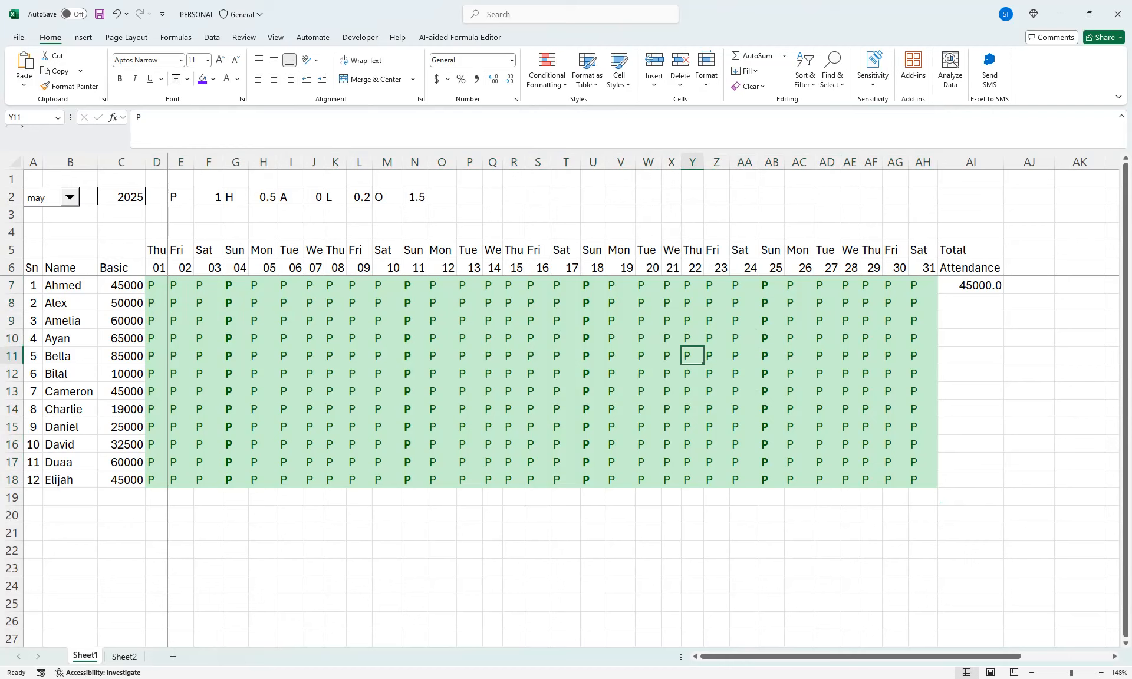
Mark absences by entering "A" in Y11, U13, M13, N9, J9, H10, E9 and F8
{"action": "type", "text": "PA"}
{"action": "left_click", "coordinate": [592, 391]}
{"action": "type", "text": "A"}
{"action": "left_click", "coordinate": [387, 391]}
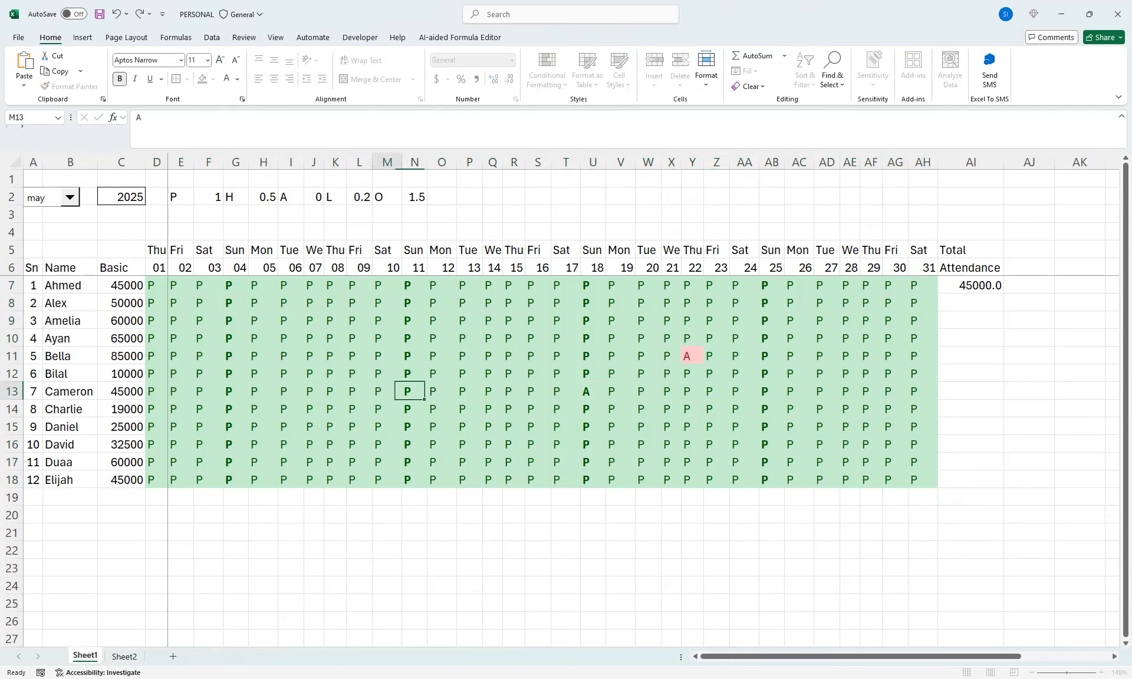
{"action": "type", "text": "A"}
{"action": "left_click", "coordinate": [414, 321]}
{"action": "type", "text": "A"}
{"action": "left_click", "coordinate": [313, 321]}
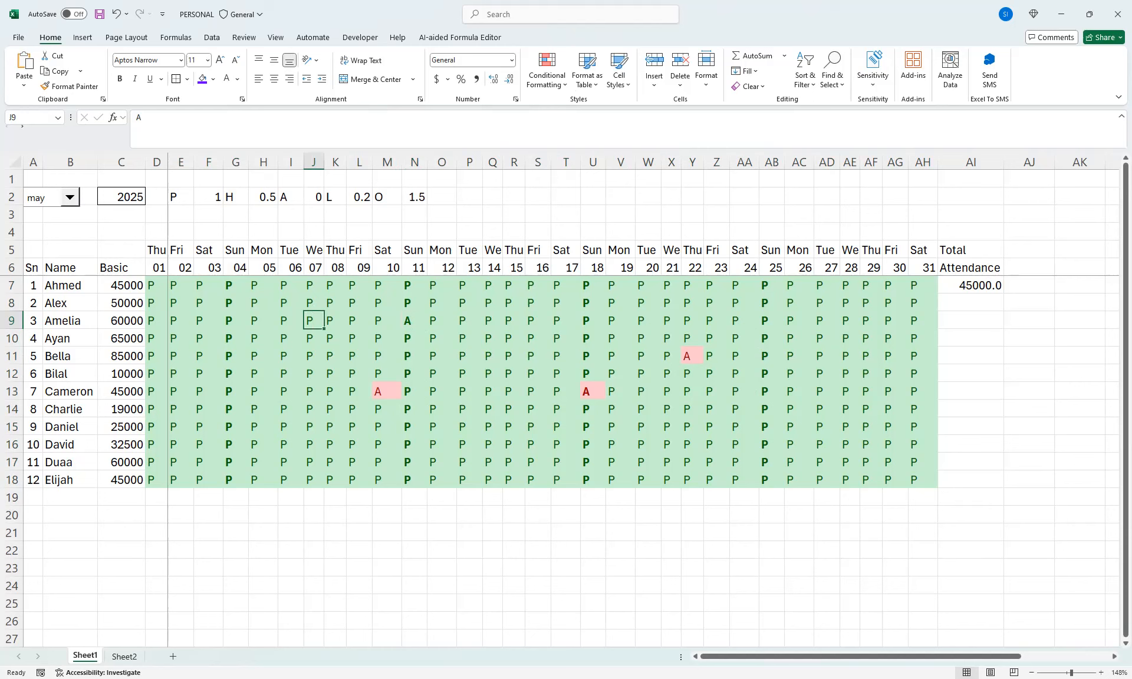
{"action": "type", "text": "A"}
{"action": "left_click", "coordinate": [262, 339]}
{"action": "type", "text": "A"}
{"action": "left_click", "coordinate": [181, 321]}
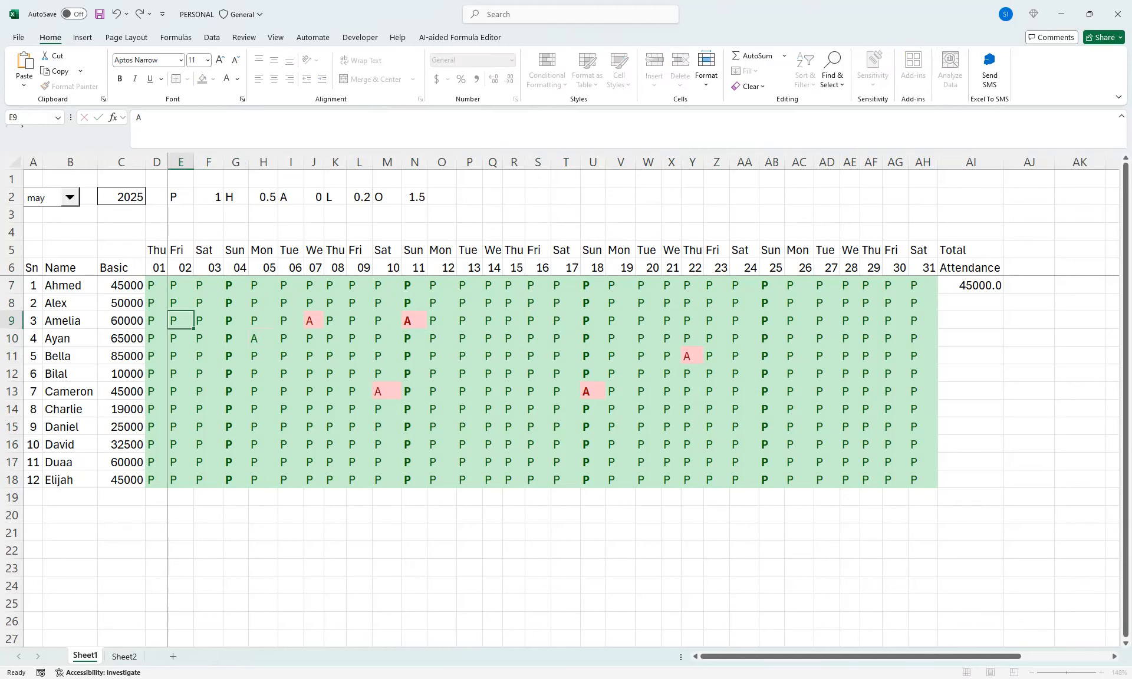
{"action": "type", "text": "A"}
{"action": "left_click", "coordinate": [208, 303]}
{"action": "type", "text": "A"}
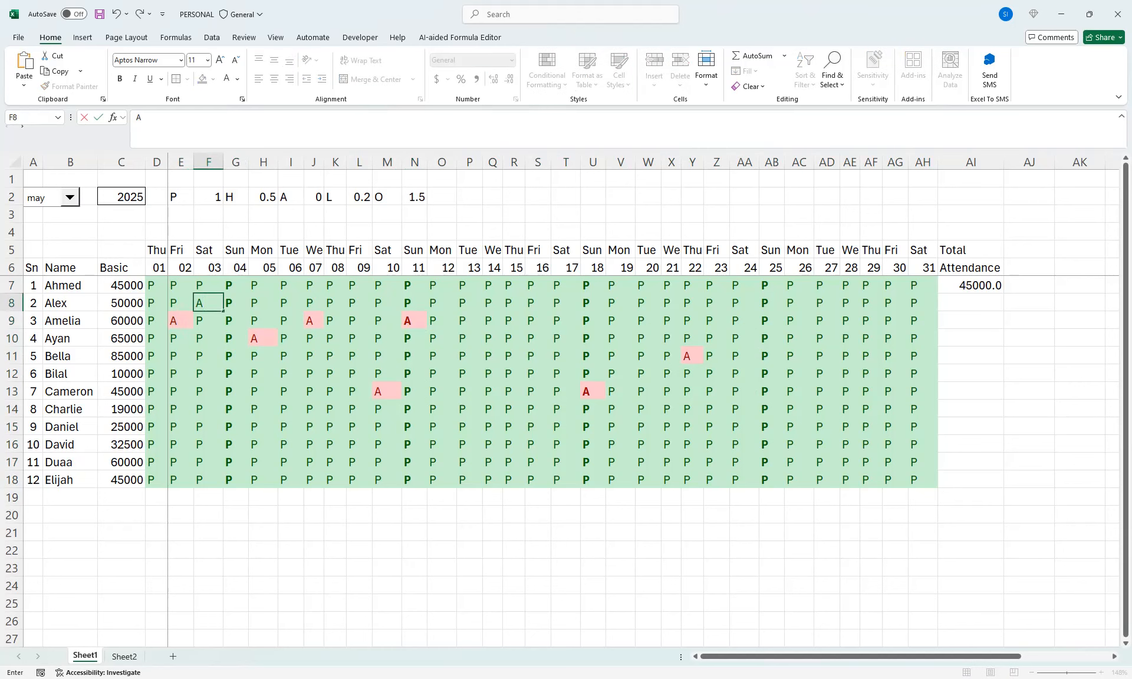
Enter the code "O" in T9, S15, L17, I17, G15, F11 and D15
{"action": "left_click", "coordinate": [566, 321]}
{"action": "type", "text": "O"}
{"action": "left_click", "coordinate": [538, 426]}
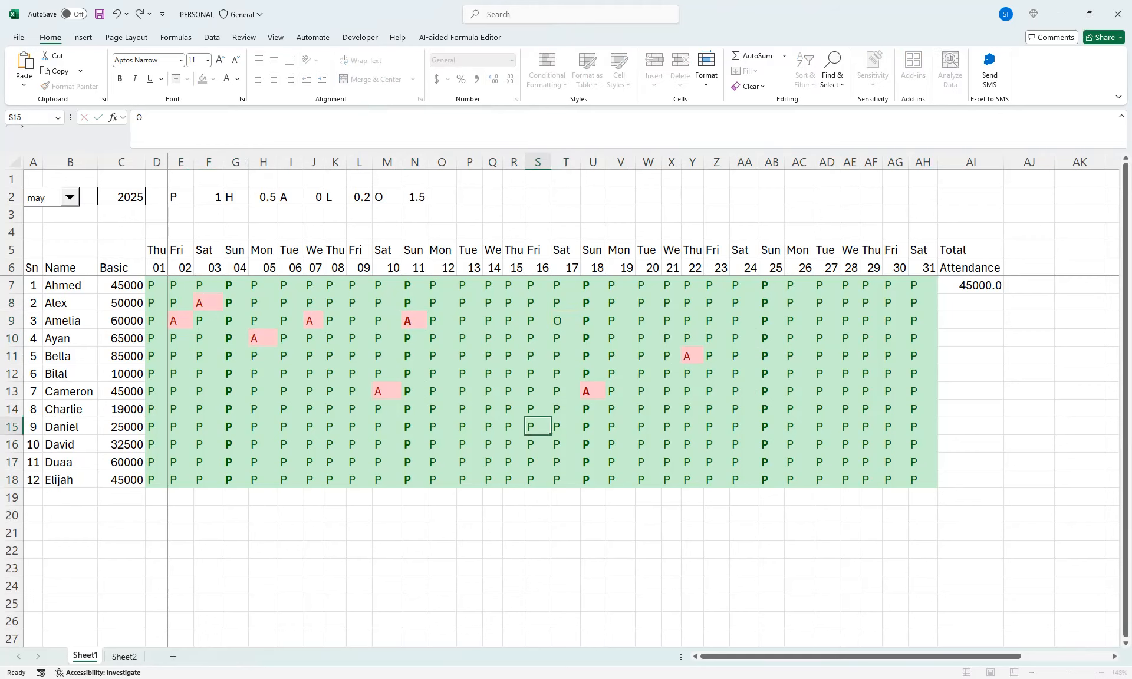
{"action": "type", "text": "O"}
{"action": "left_click", "coordinate": [359, 462]}
{"action": "type", "text": "O"}
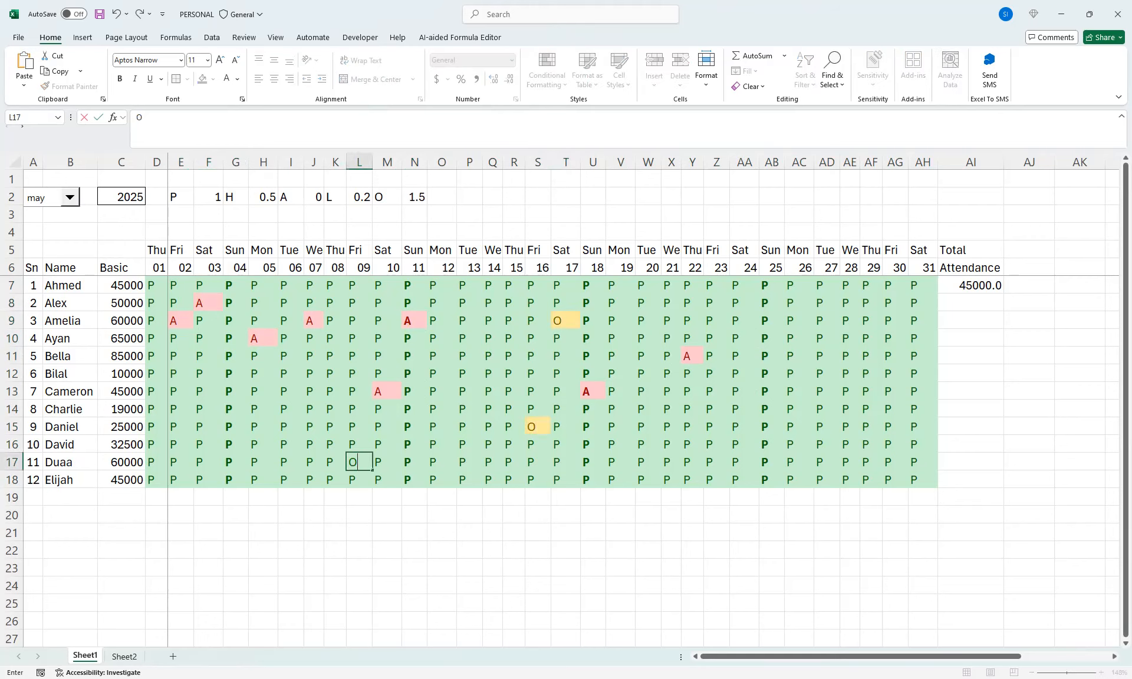
{"action": "left_click", "coordinate": [290, 462]}
{"action": "type", "text": "O"}
{"action": "left_click", "coordinate": [236, 427]}
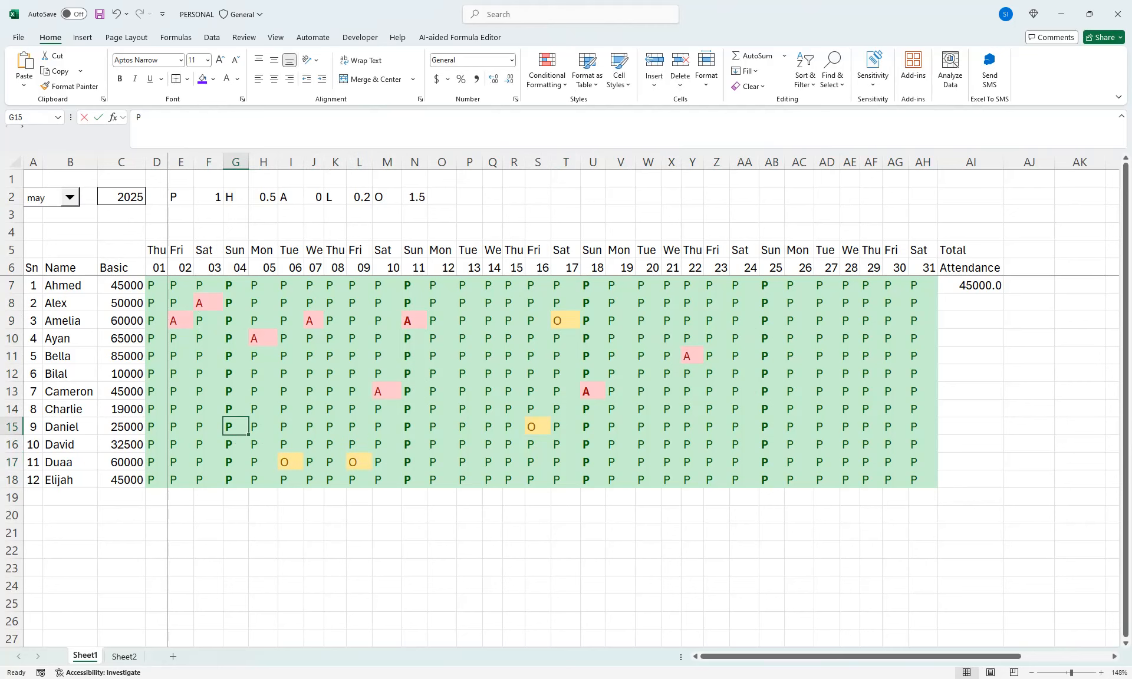
{"action": "type", "text": "O"}
{"action": "left_click", "coordinate": [208, 356]}
{"action": "type", "text": "O"}
{"action": "left_click", "coordinate": [156, 427]}
{"action": "type", "text": "O"}
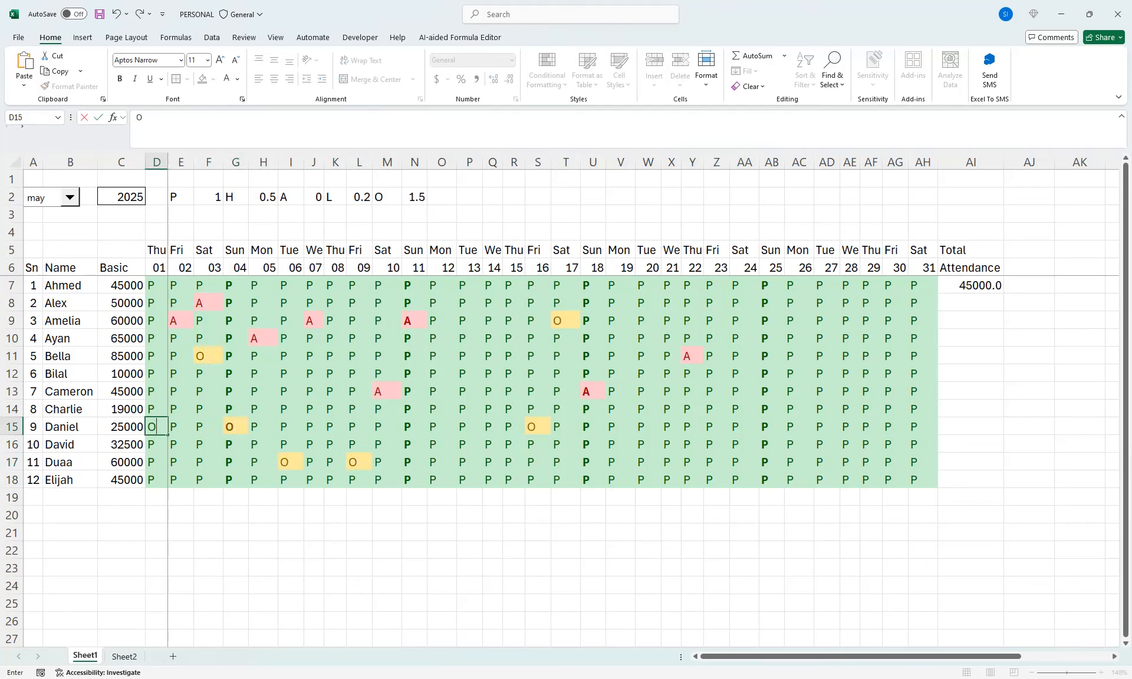
Enter the code "H" in I13
{"action": "left_click", "coordinate": [291, 391]}
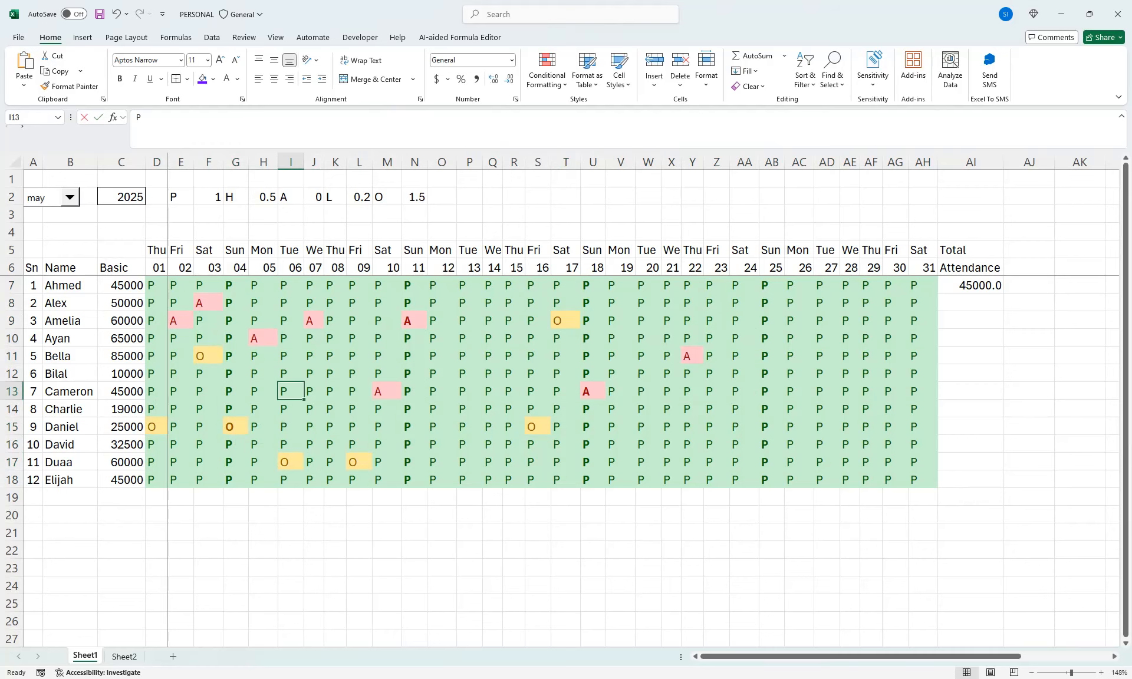
{"action": "type", "text": "H"}
{"action": "left_click", "coordinate": [359, 409]}
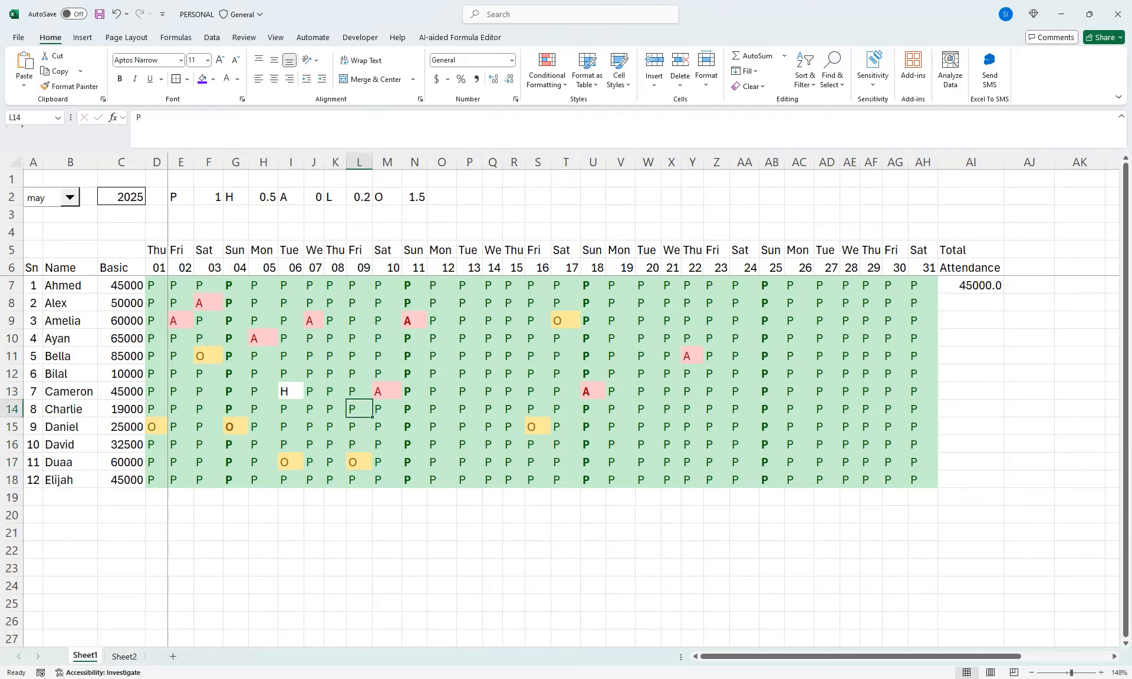
Move the Sunday formula rule for D7:AH18 to first place in the conditional formatting order and apply the change
{"action": "left_click", "coordinate": [290, 391]}
{"action": "left_click_drag", "start_coordinate": [152, 285], "coordinate": [937, 487]}
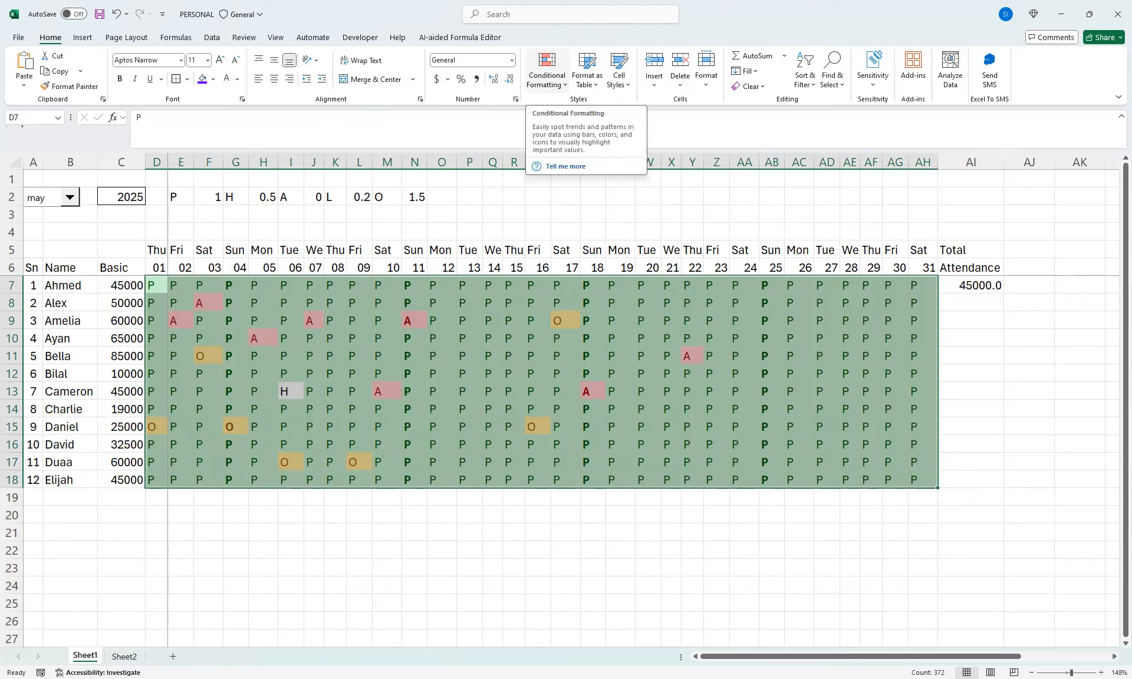
{"action": "left_click", "coordinate": [547, 69]}
{"action": "left_click", "coordinate": [567, 263]}
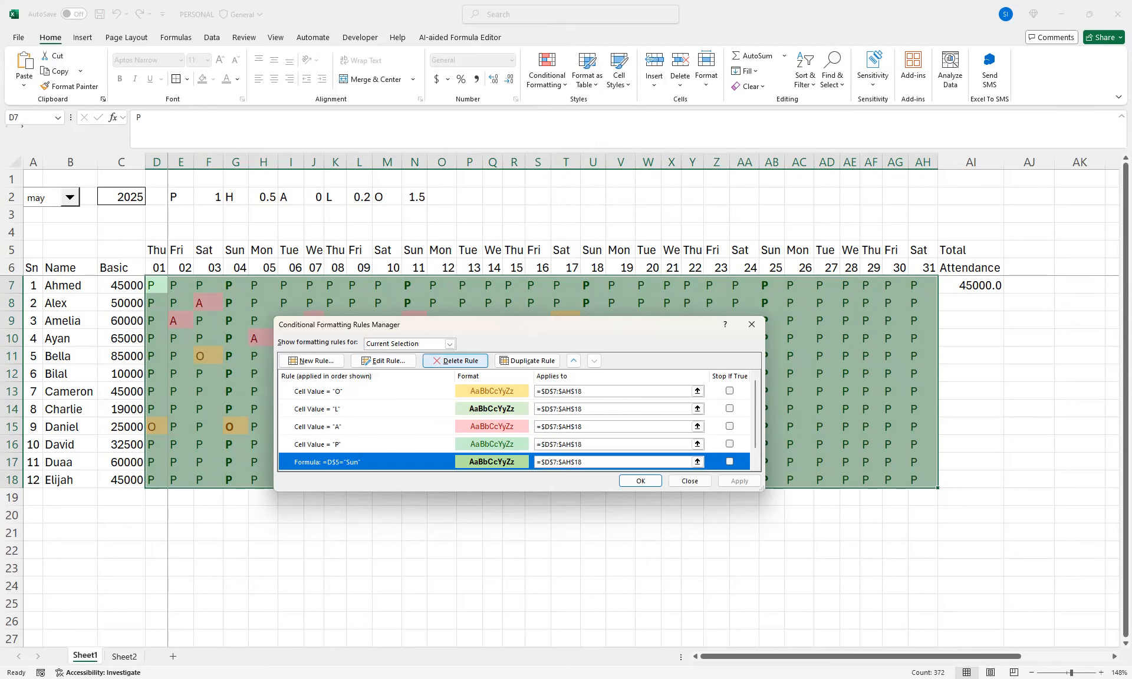
{"action": "left_click", "coordinate": [574, 360]}
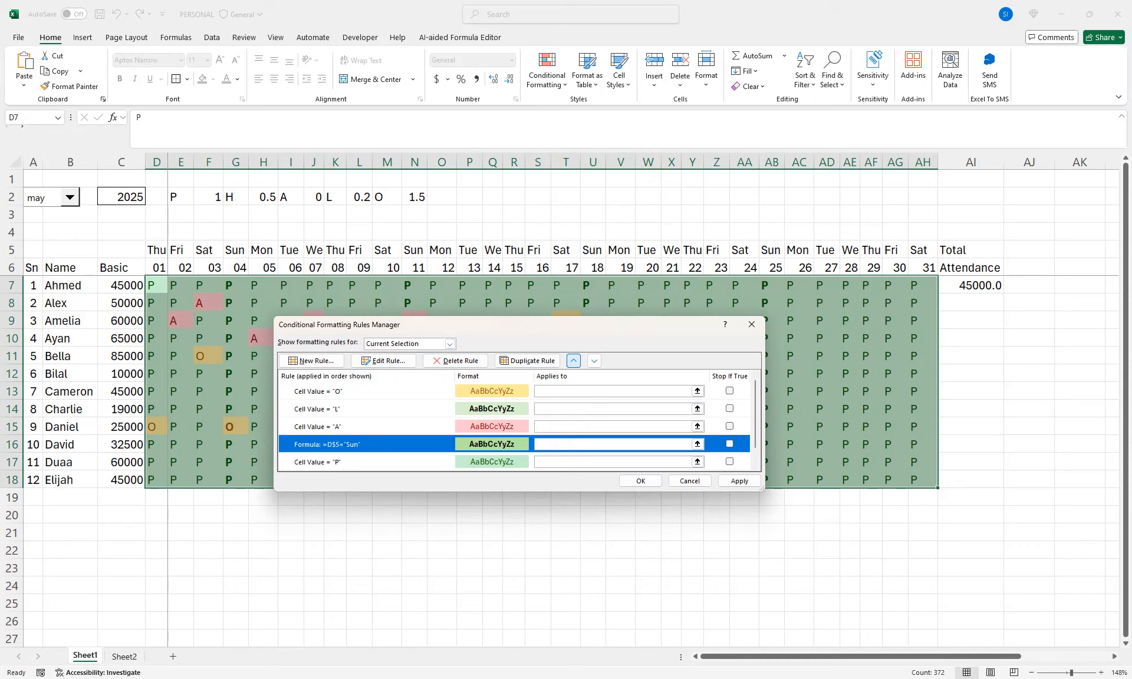
{"action": "left_click", "coordinate": [574, 360]}
{"action": "left_click", "coordinate": [574, 360]}
{"action": "left_click", "coordinate": [574, 360]}
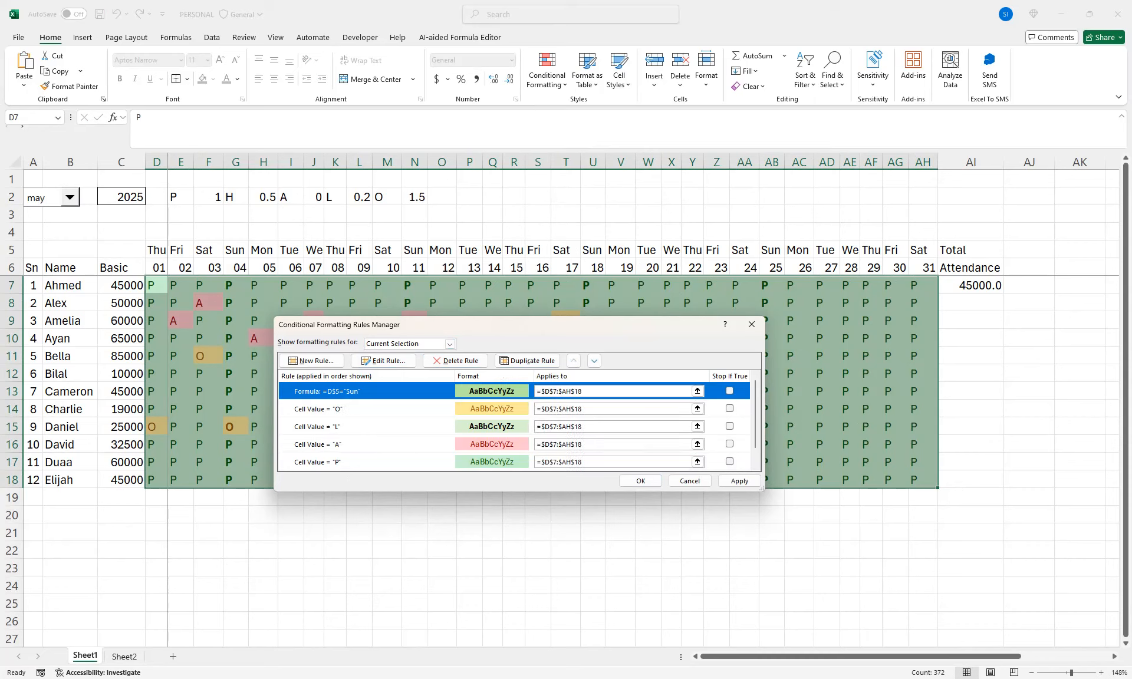
{"action": "left_click", "coordinate": [739, 481]}
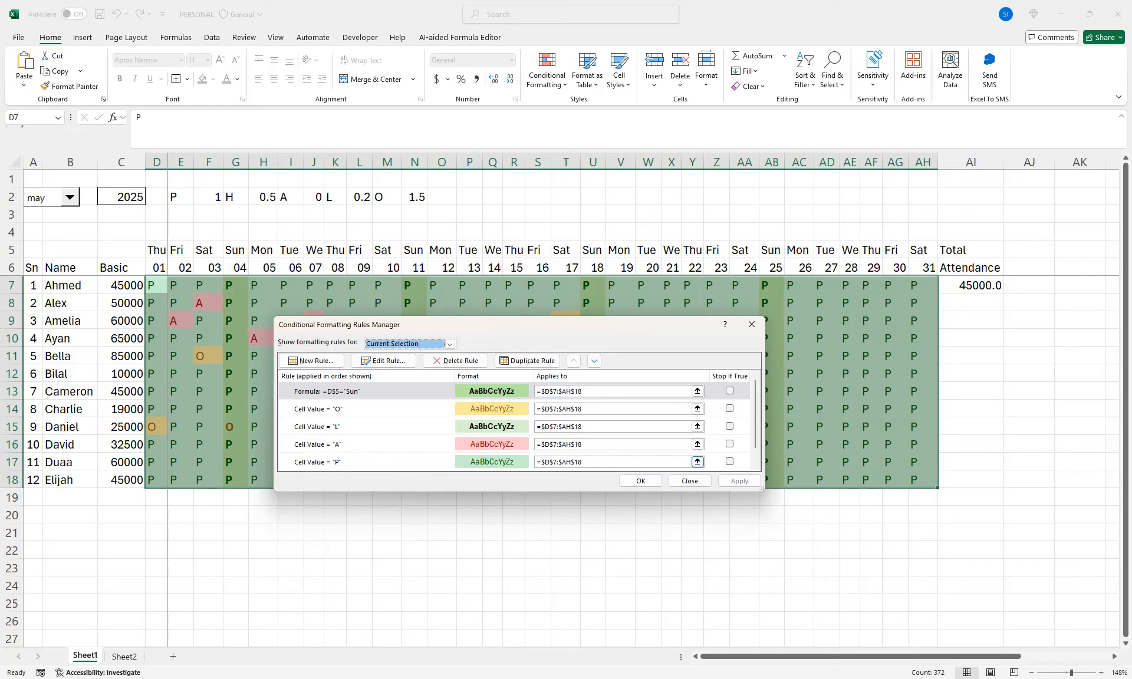
{"action": "left_click", "coordinate": [640, 481]}
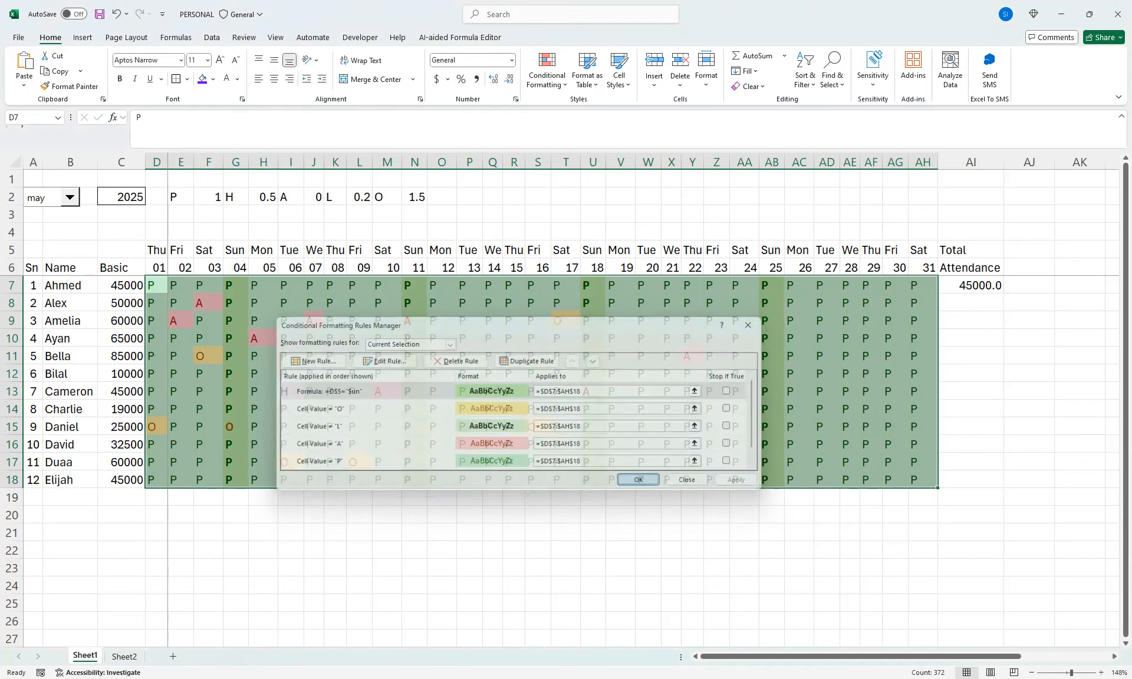
Set up an Equal To rule for "H" on D7:AH18 with a custom medium green fill
{"action": "left_click", "coordinate": [547, 70]}
{"action": "mouse_move", "coordinate": [586, 108]}
{"action": "left_click", "coordinate": [681, 182]}
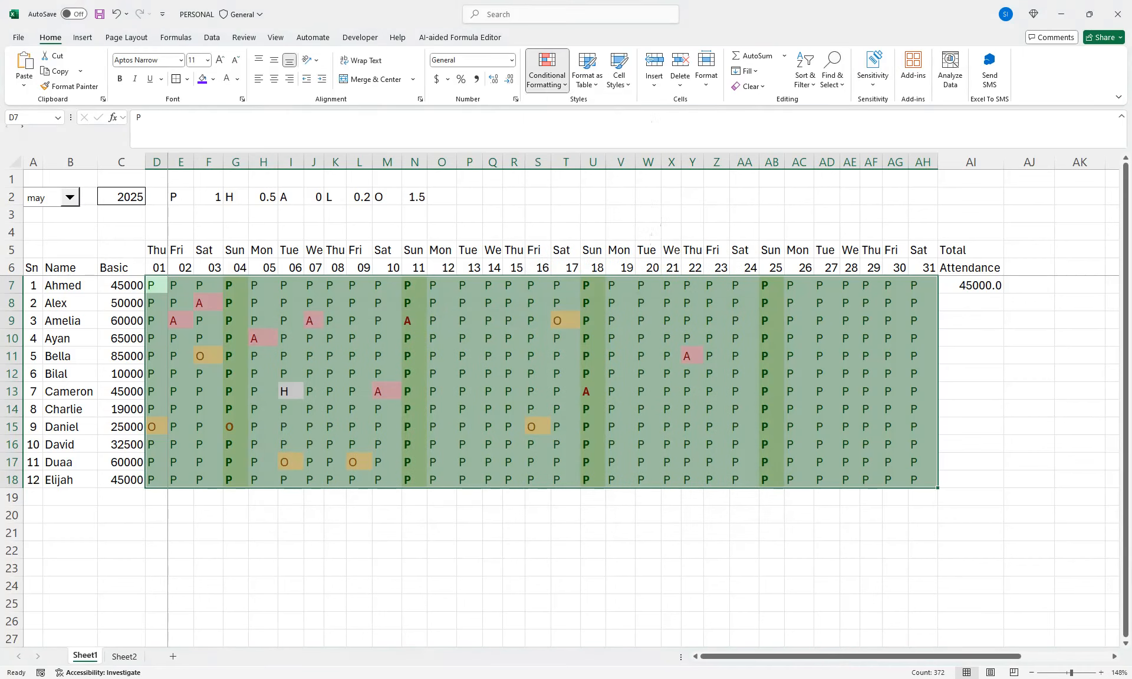
{"action": "type", "text": "H"}
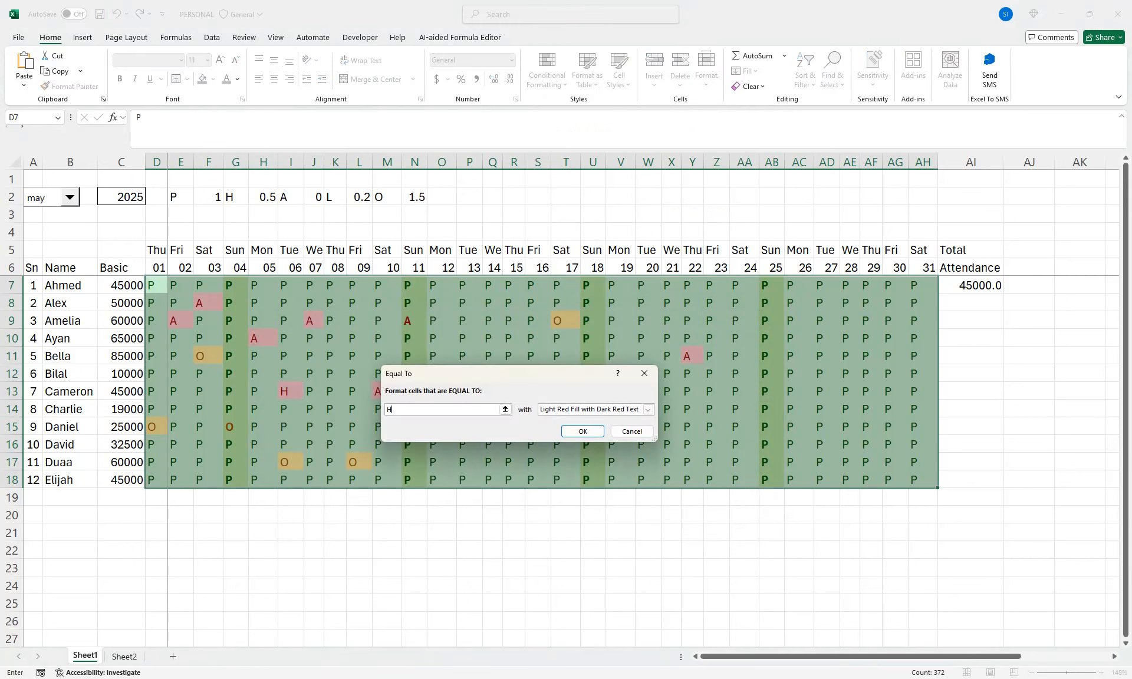
{"action": "left_click", "coordinate": [647, 410]}
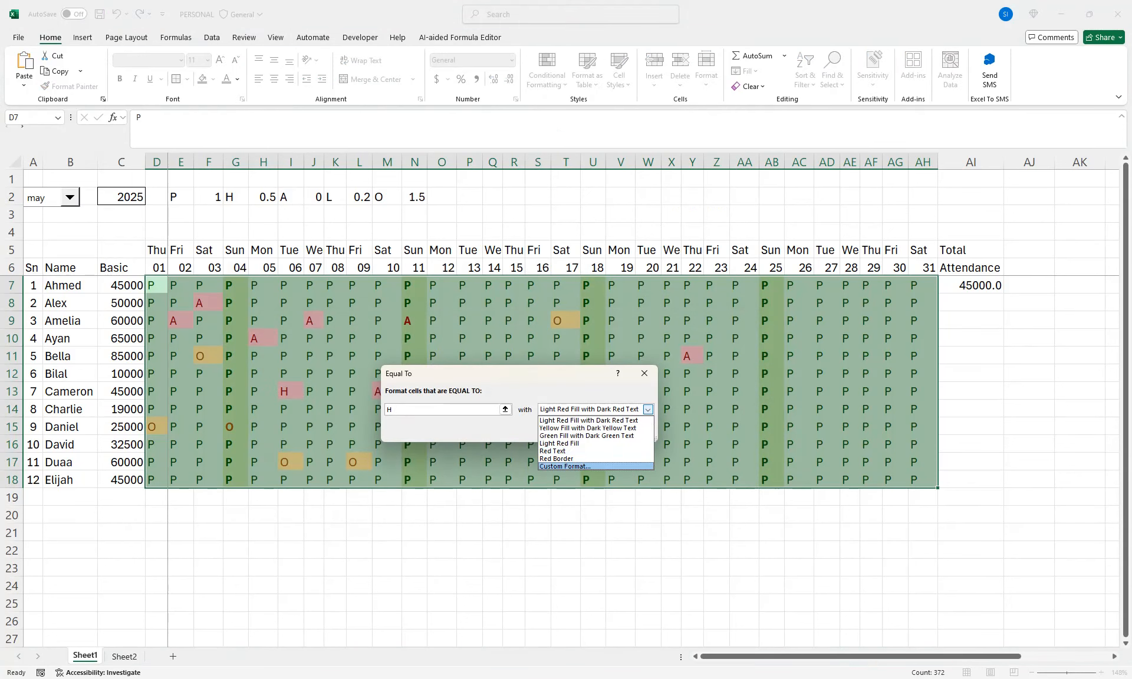
{"action": "left_click", "coordinate": [566, 466]}
{"action": "left_click", "coordinate": [480, 260]}
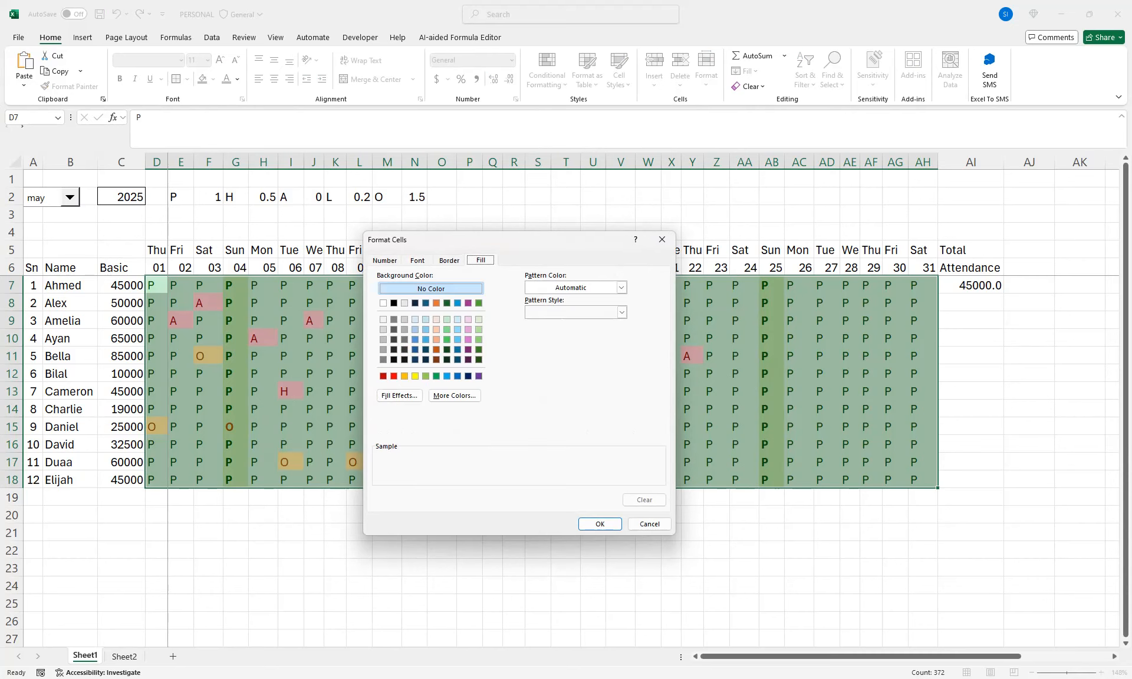
{"action": "left_click", "coordinate": [479, 360]}
{"action": "left_click", "coordinate": [479, 349]}
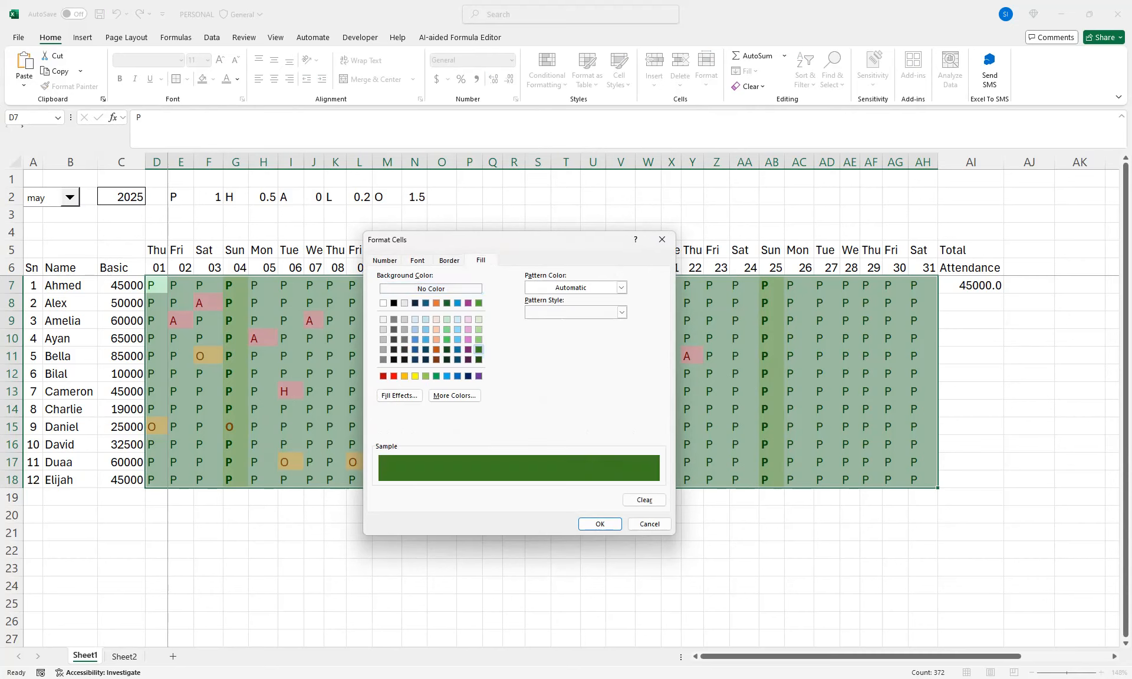
{"action": "left_click", "coordinate": [479, 340]}
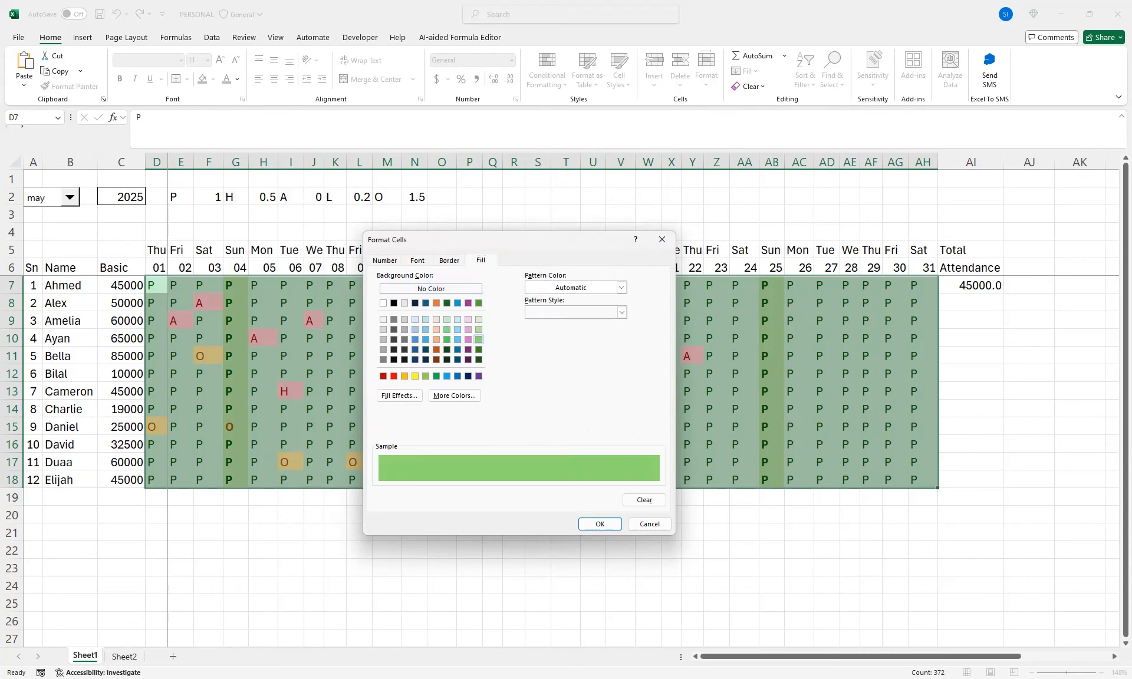
Give the "H" rule's custom format bold black text and apply the rule
{"action": "left_click", "coordinate": [417, 260]}
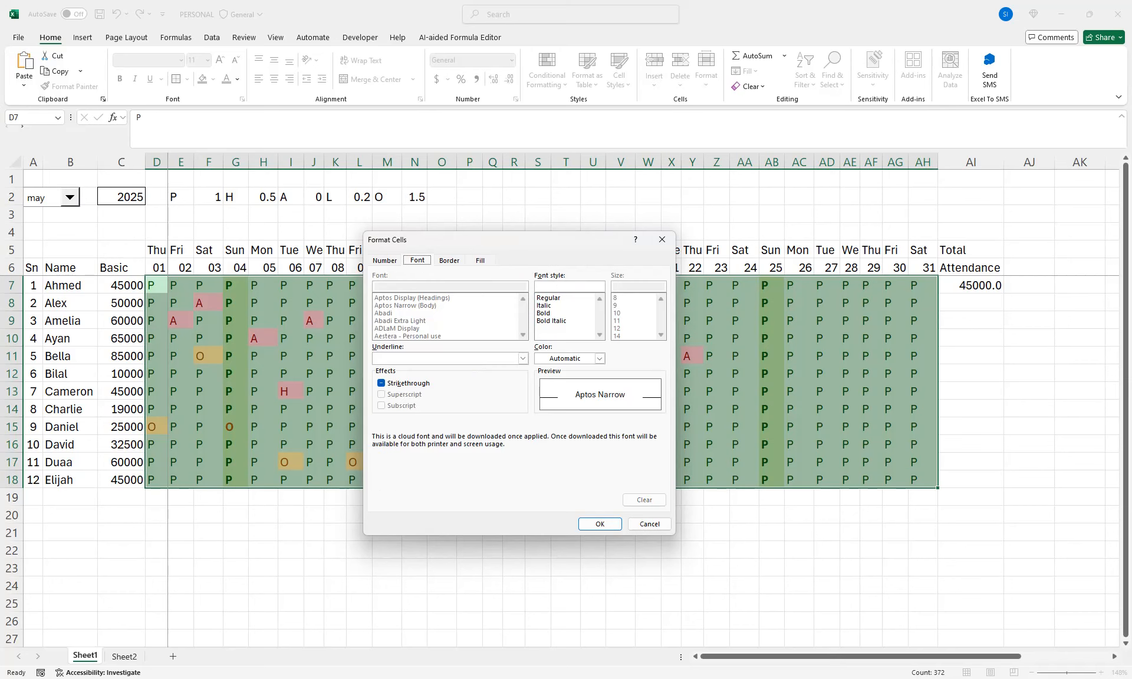
{"action": "left_click", "coordinate": [543, 313]}
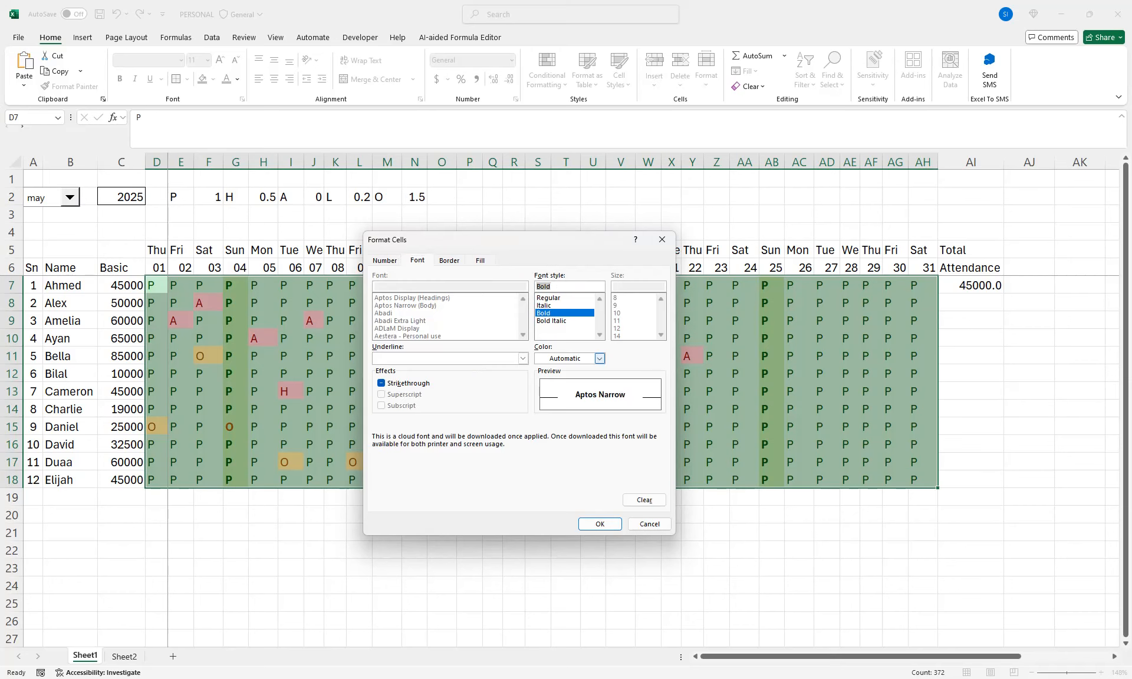
{"action": "left_click", "coordinate": [599, 358]}
{"action": "left_click", "coordinate": [560, 408]}
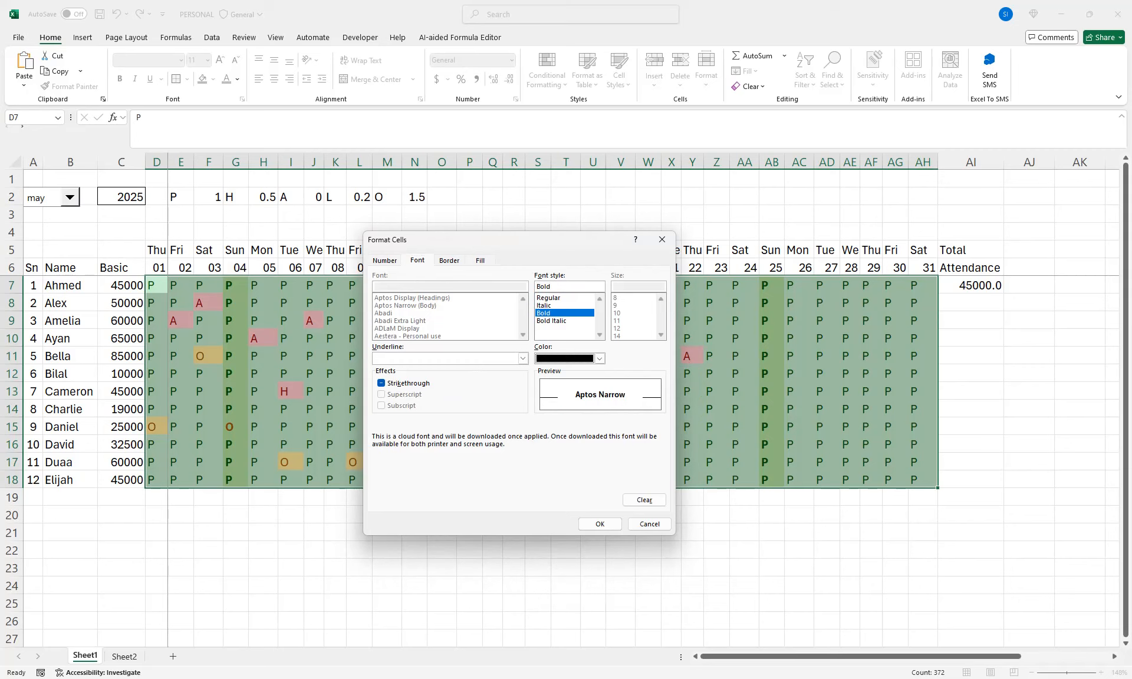
{"action": "left_click", "coordinate": [596, 524]}
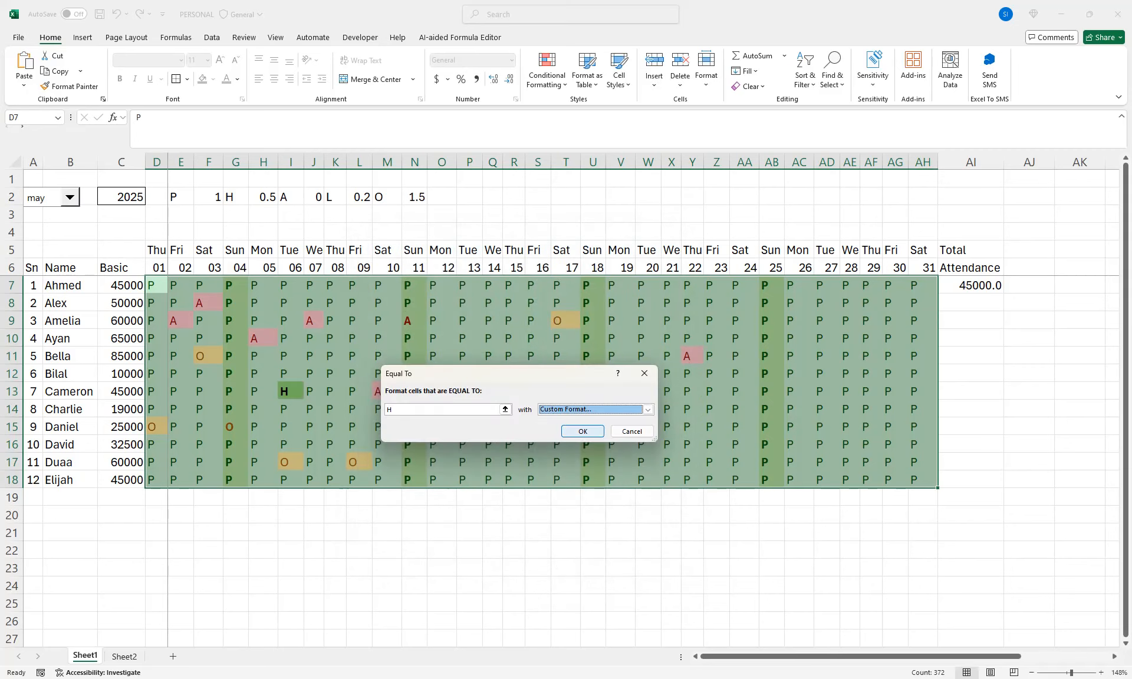
{"action": "left_click", "coordinate": [582, 432]}
{"action": "left_click", "coordinate": [290, 392]}
Enter the code "H" in S13 and W13
{"action": "left_click", "coordinate": [537, 392]}
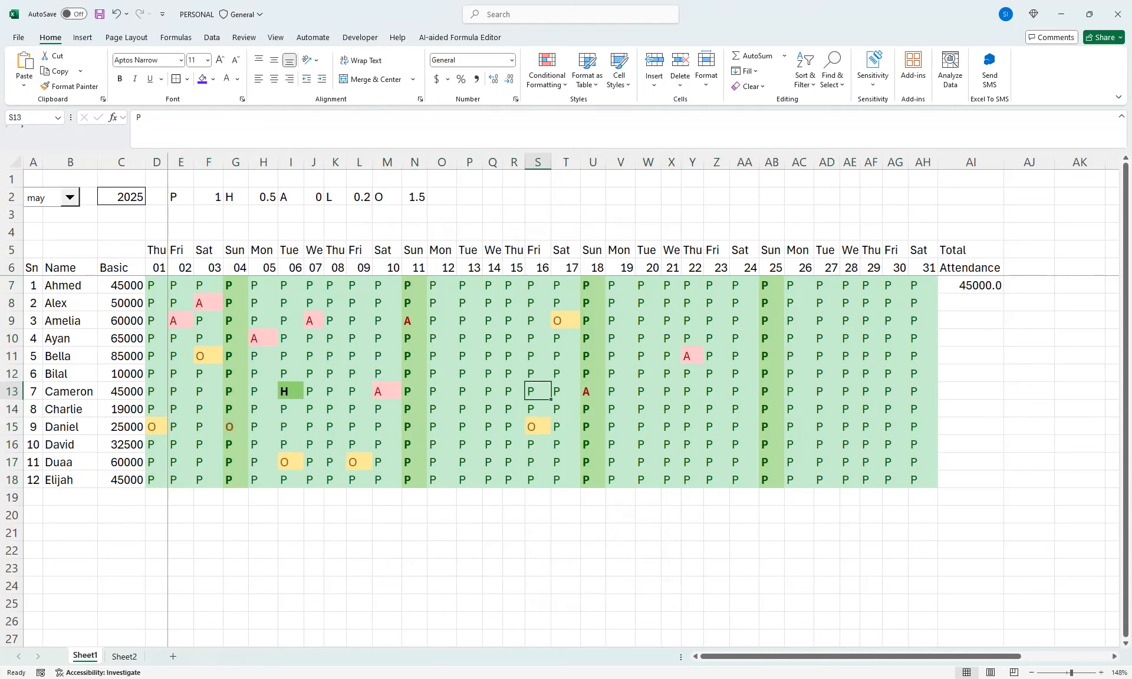
{"action": "type", "text": "H"}
{"action": "left_click", "coordinate": [648, 391]}
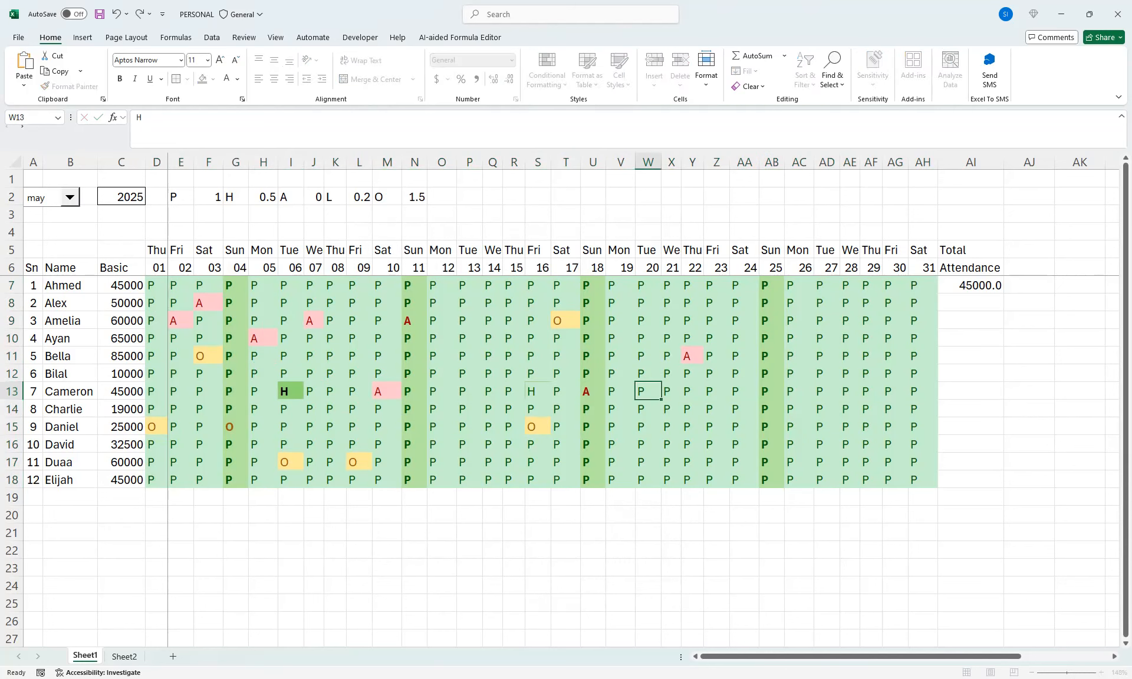
{"action": "type", "text": "H"}
Enter the absence code "A" in AA16, Z18, AE14 and AG12
{"action": "left_click", "coordinate": [744, 445]}
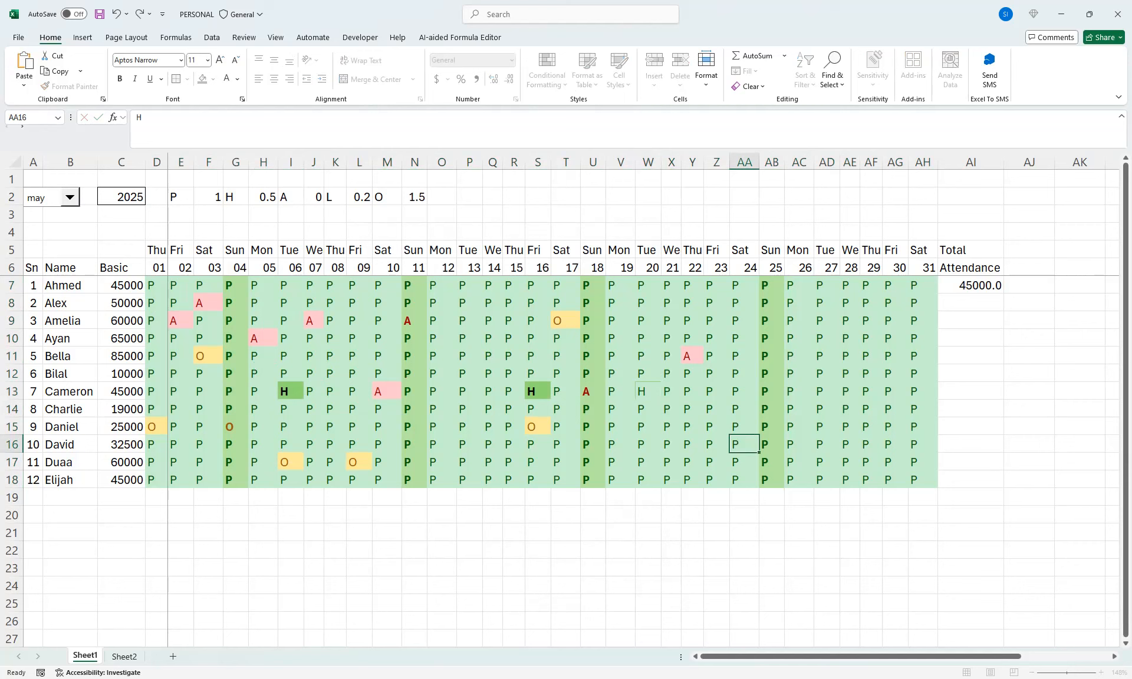
{"action": "type", "text": "A"}
{"action": "left_click", "coordinate": [716, 480]}
{"action": "type", "text": "A"}
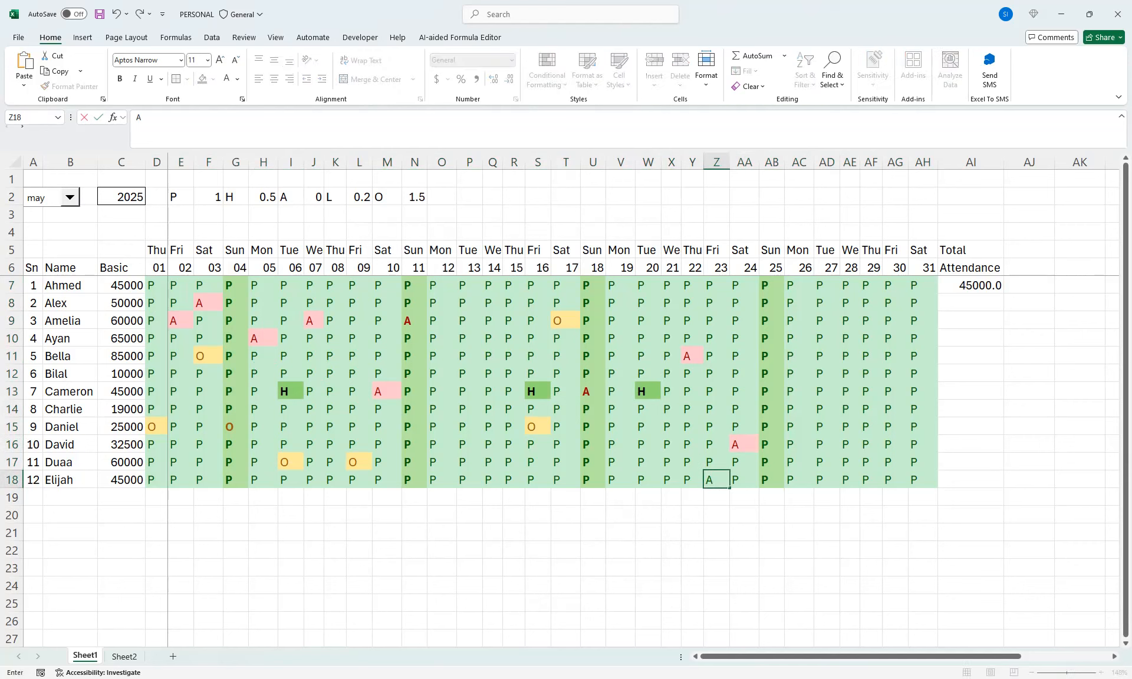
{"action": "left_click", "coordinate": [849, 409]}
{"action": "type", "text": "A"}
{"action": "left_click", "coordinate": [895, 374]}
{"action": "type", "text": "A"}
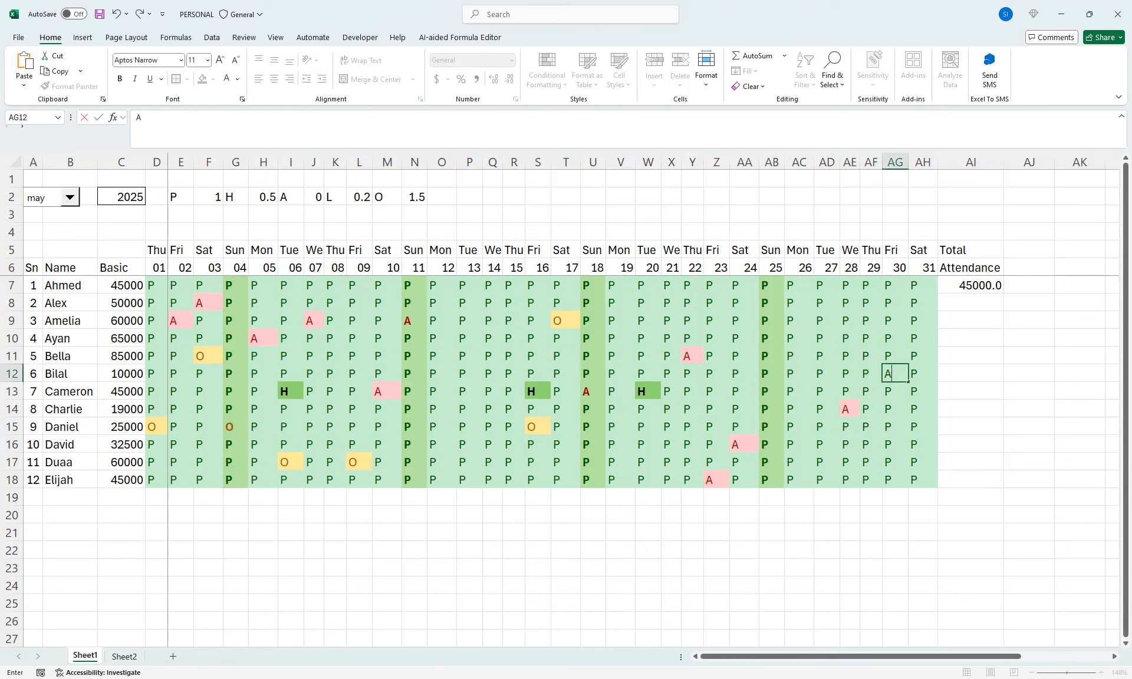
Enter the absence code "A" in AG10, AH9 and D9
{"action": "left_click", "coordinate": [895, 339]}
{"action": "type", "text": "A"}
{"action": "left_click", "coordinate": [922, 320]}
{"action": "type", "text": "A"}
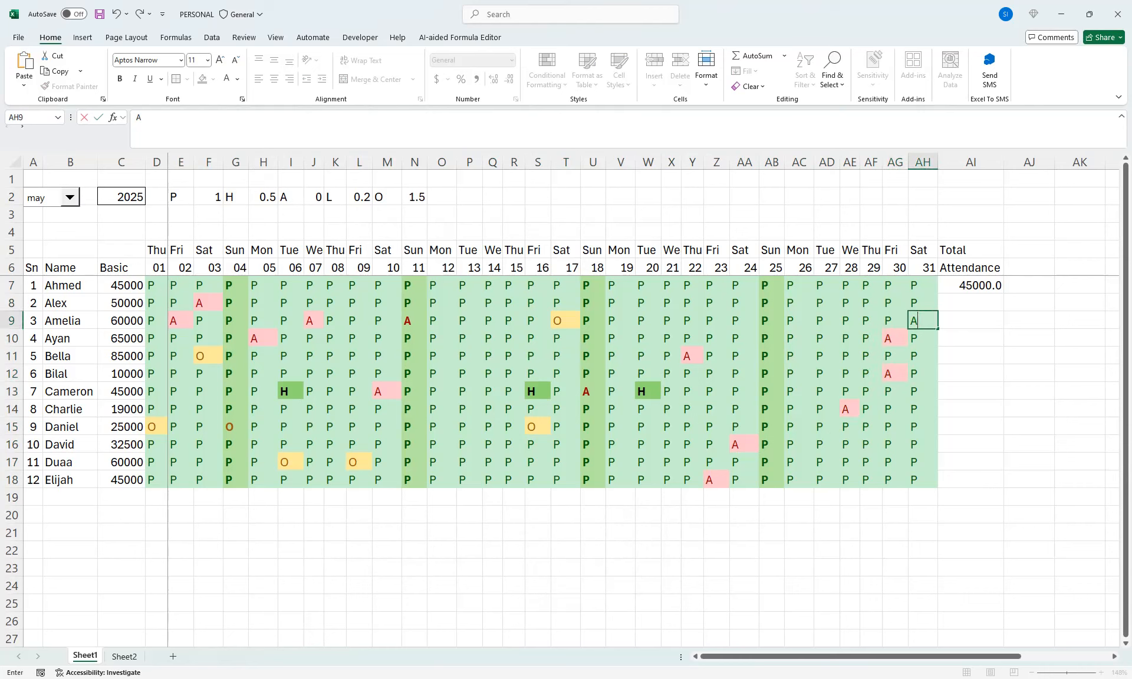
{"action": "left_click", "coordinate": [157, 320]}
{"action": "type", "text": "A"}
{"action": "left_click", "coordinate": [180, 356]}
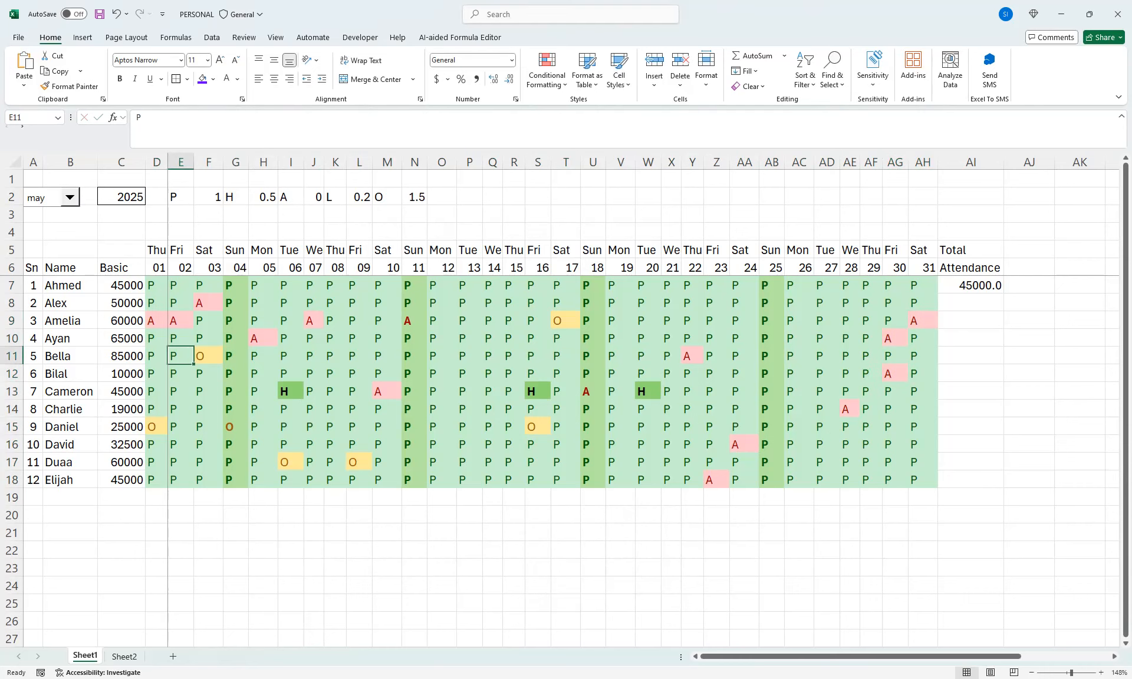
{"action": "left_click", "coordinate": [493, 356]}
{"action": "left_click", "coordinate": [716, 338]}
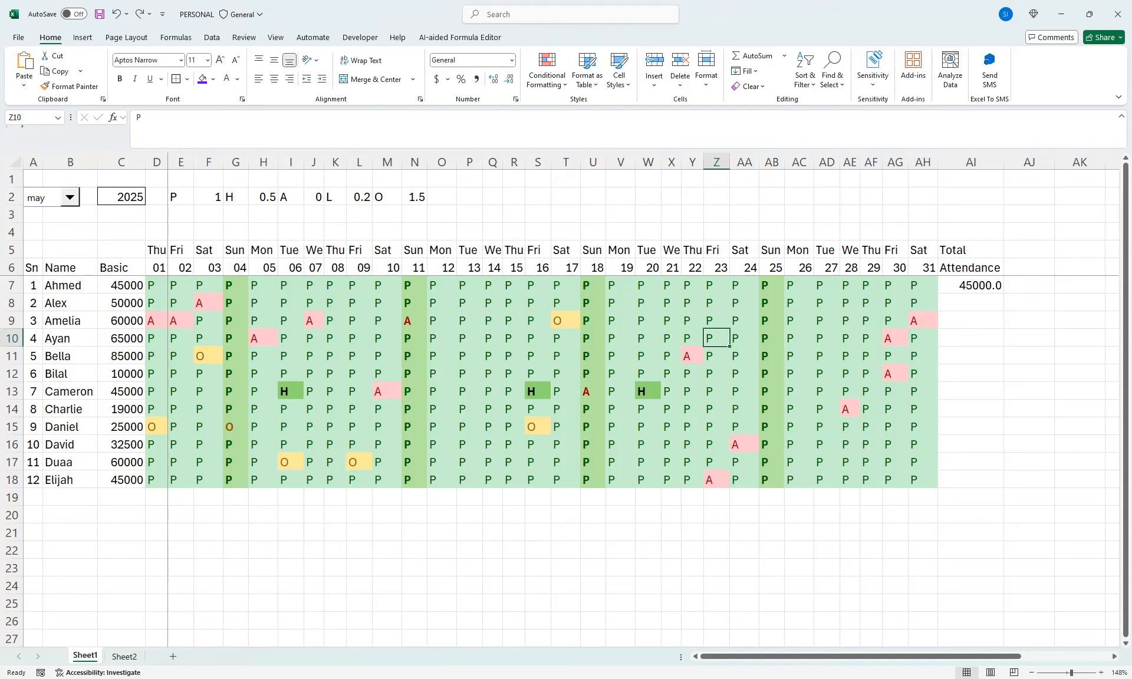
Inspect the cell references in the pay formula copied to AI9
{"action": "left_click", "coordinate": [956, 321]}
{"action": "double_click", "coordinate": [956, 321]}
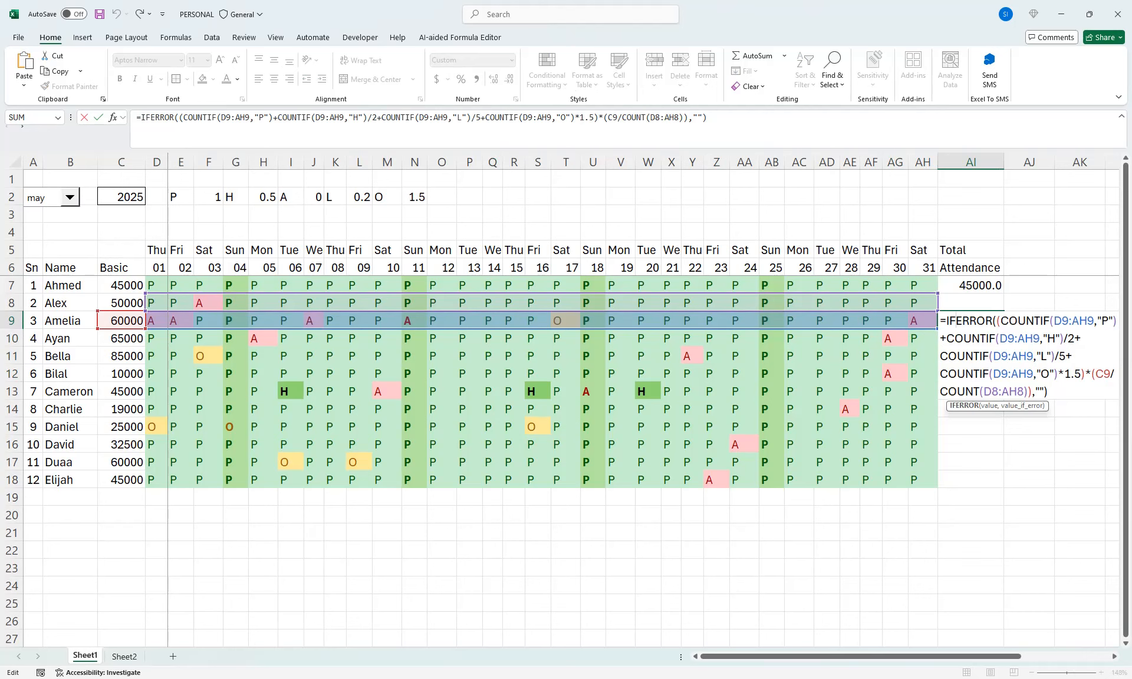
{"action": "key", "text": "Return"}
Make the COUNT range in AI7's pay formula absolute as $D$6:$AH$6 and fill the formula down through AI18
{"action": "double_click", "coordinate": [946, 285]}
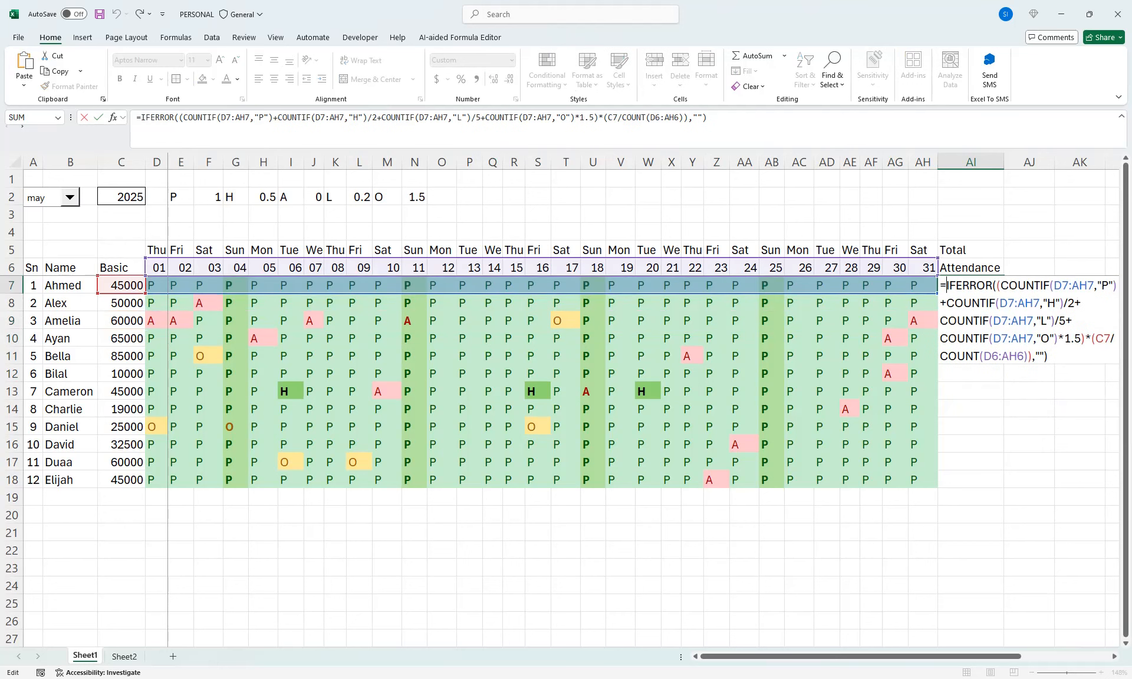
{"action": "left_click_drag", "start_coordinate": [679, 117], "coordinate": [650, 117]}
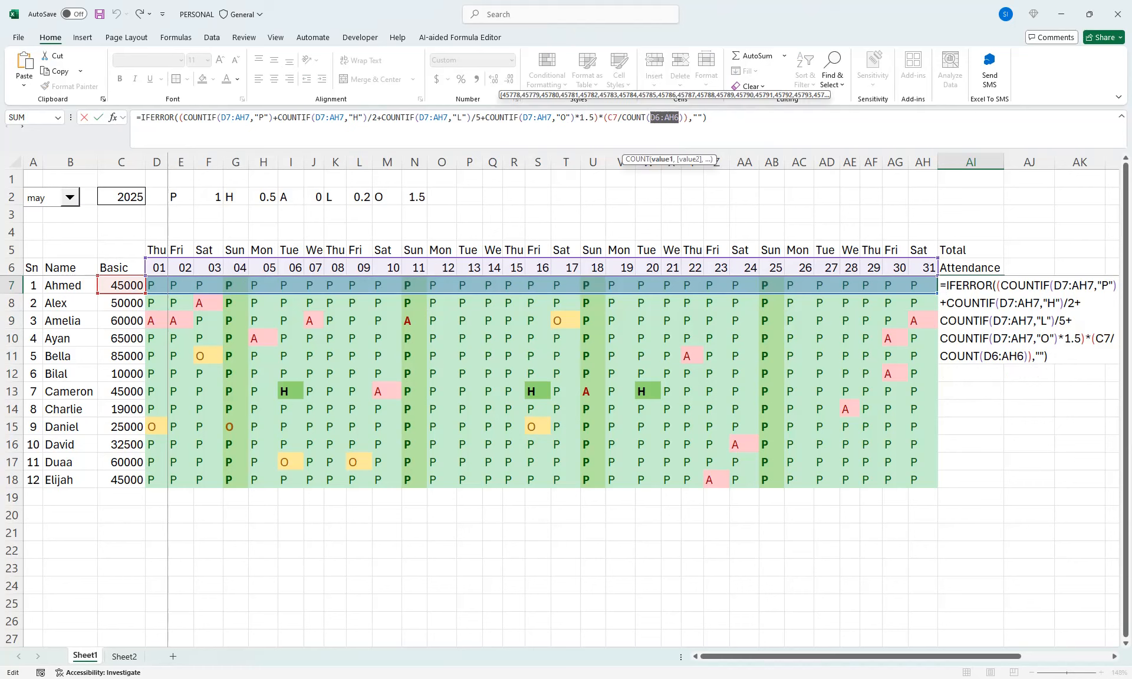
{"action": "key", "text": "F4"}
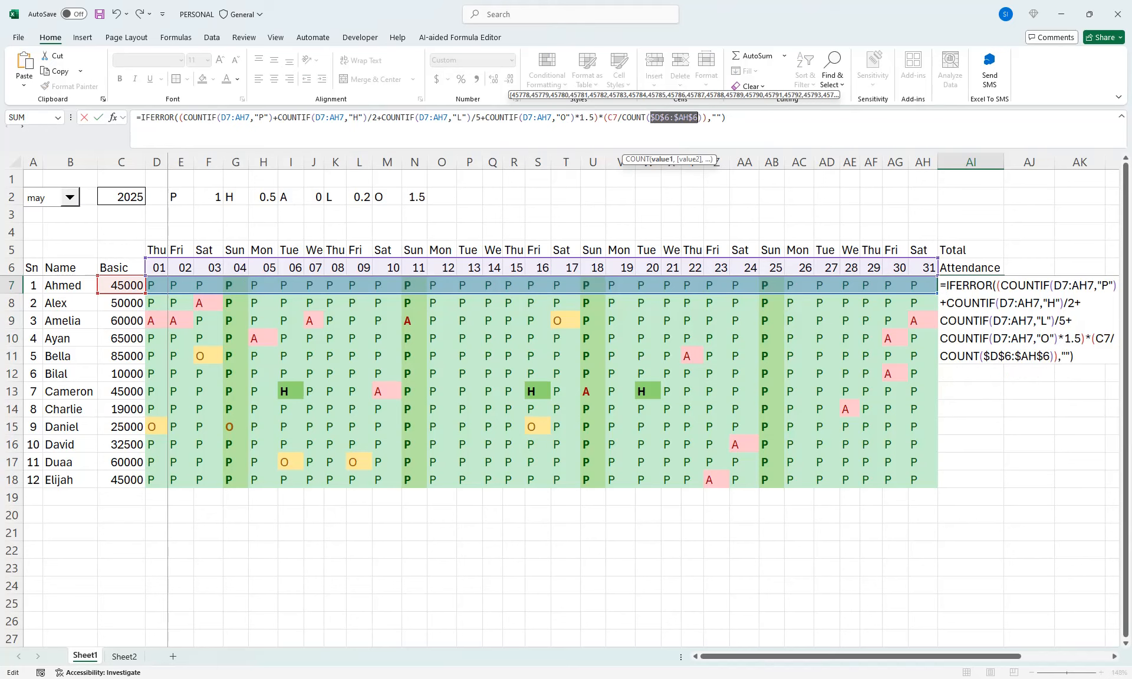
{"action": "key", "text": "ctrl+Return"}
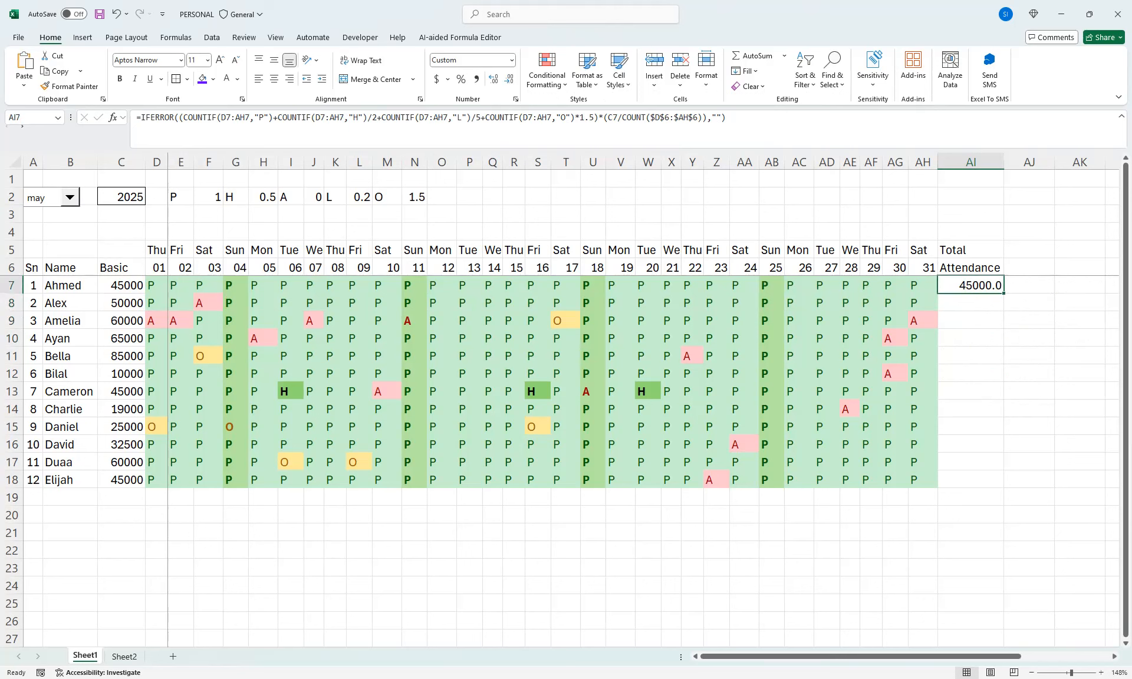
{"action": "left_click_drag", "start_coordinate": [1003, 293], "coordinate": [1004, 488]}
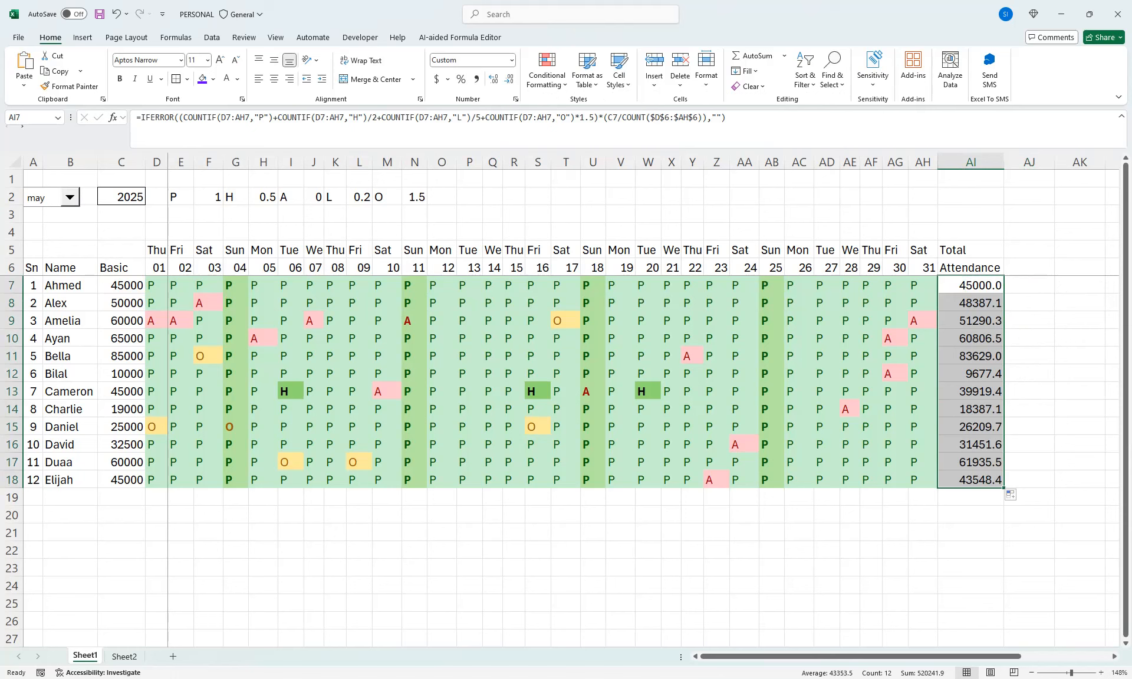
Change the attendance code in F8 to "P" and in AB8 to "O", checking the pay in AI8
{"action": "left_click", "coordinate": [122, 303]}
{"action": "left_click", "coordinate": [208, 303]}
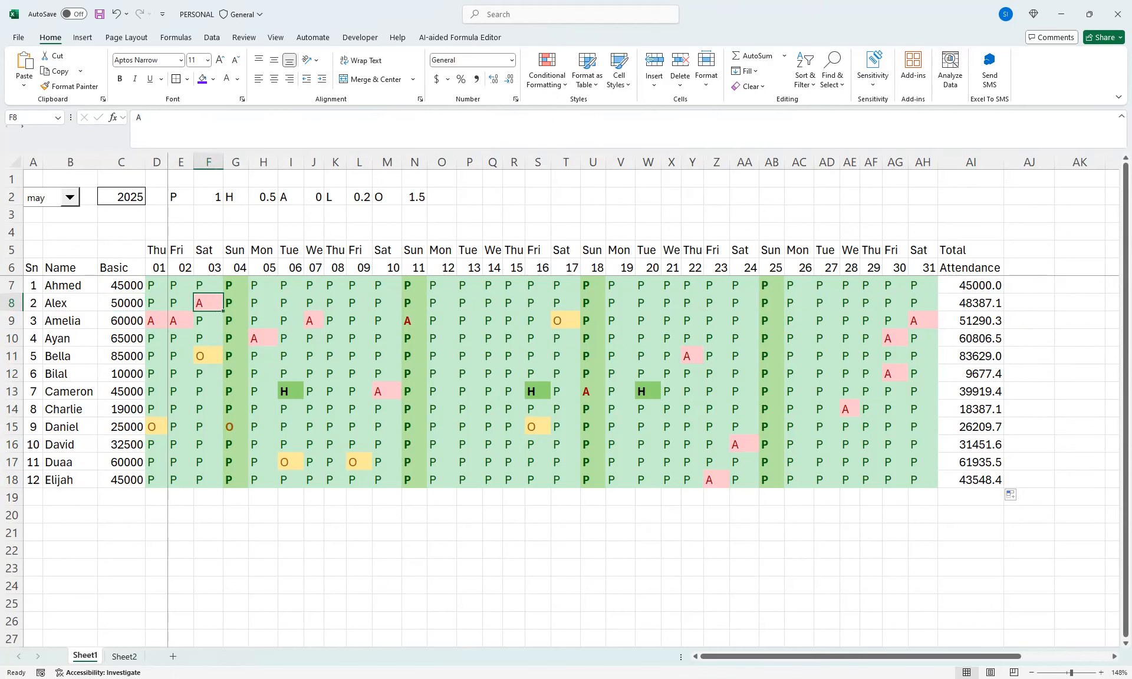
{"action": "type", "text": "P"}
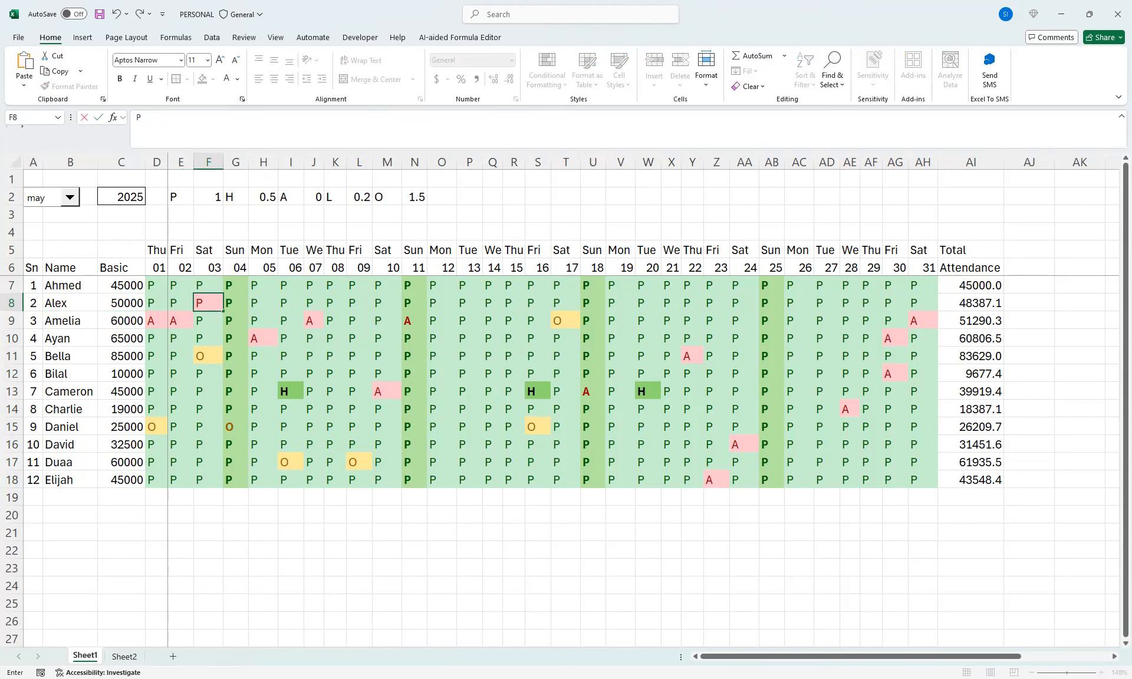
{"action": "left_click", "coordinate": [970, 320]}
{"action": "left_click", "coordinate": [771, 303]}
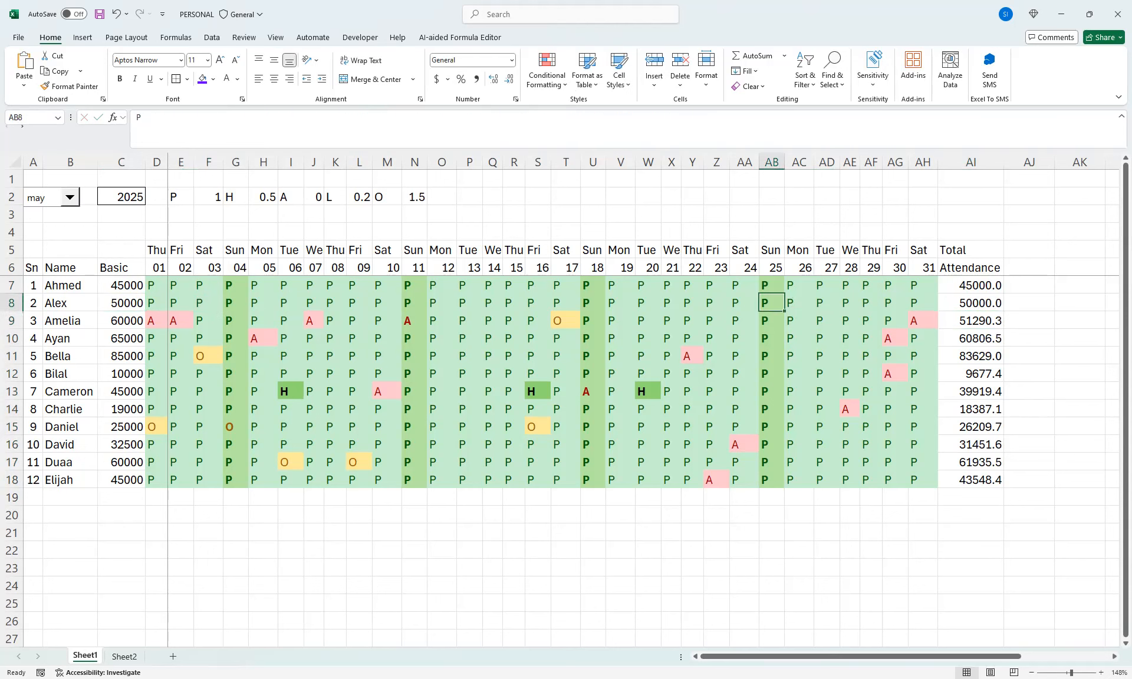
{"action": "type", "text": "O"}
{"action": "left_click", "coordinate": [799, 338]}
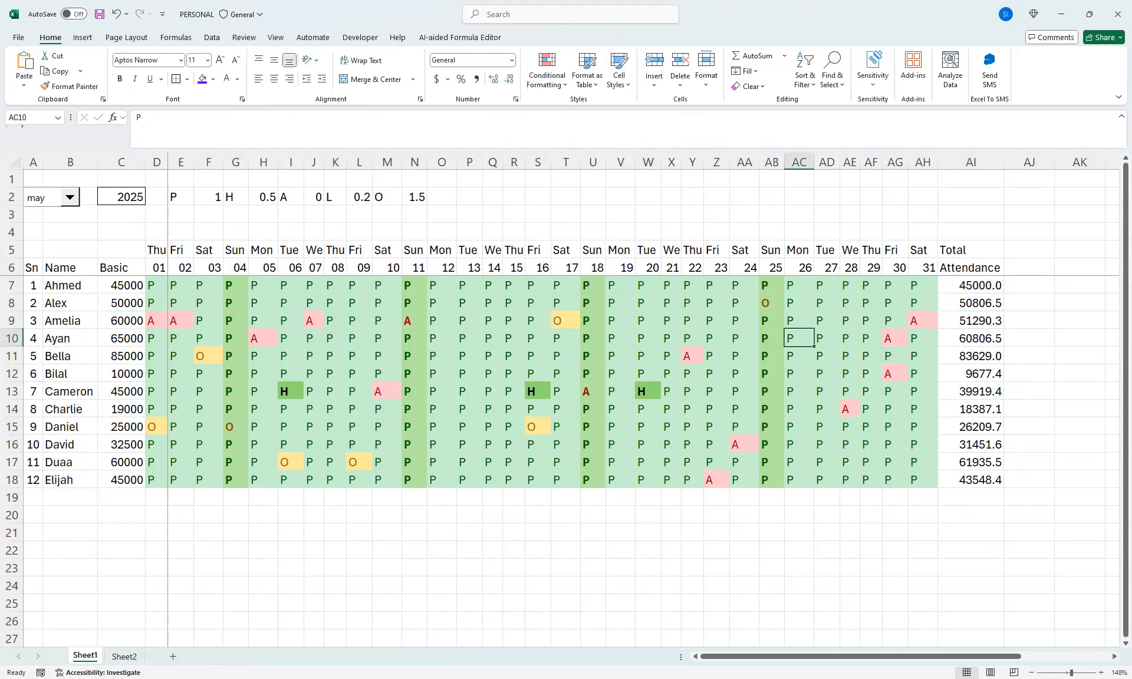
{"action": "left_click", "coordinate": [971, 303]}
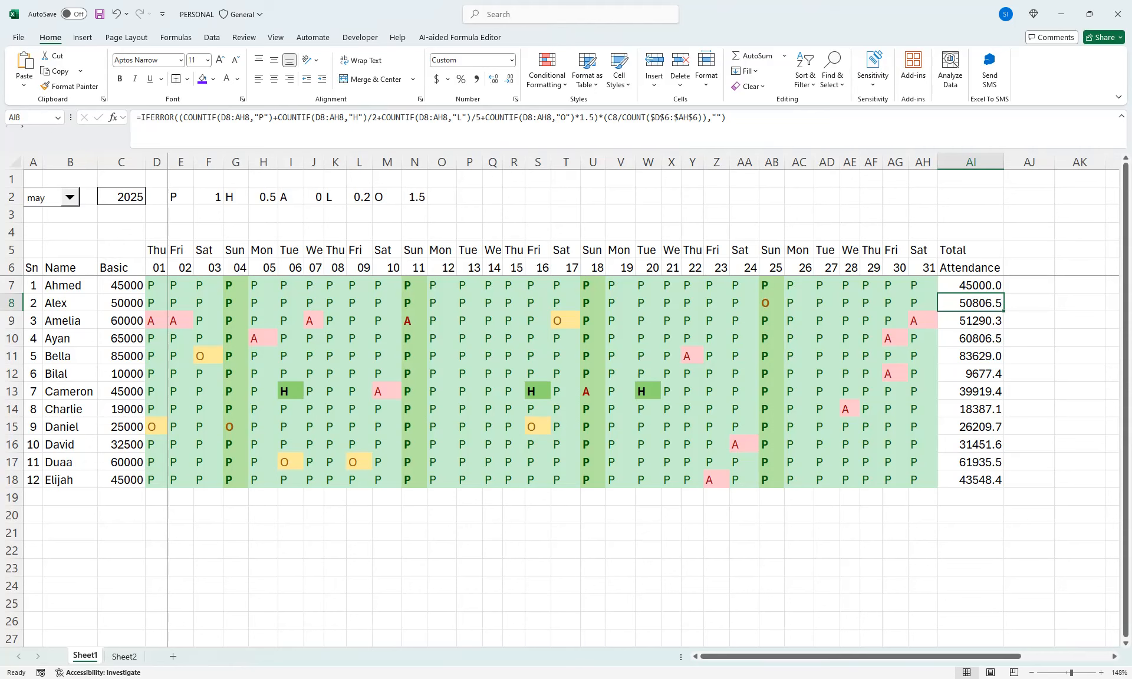
Add list data validation to AJ7:AJ18 with the source entries Paid,Pending
{"action": "left_click_drag", "start_coordinate": [1029, 284], "coordinate": [1029, 480]}
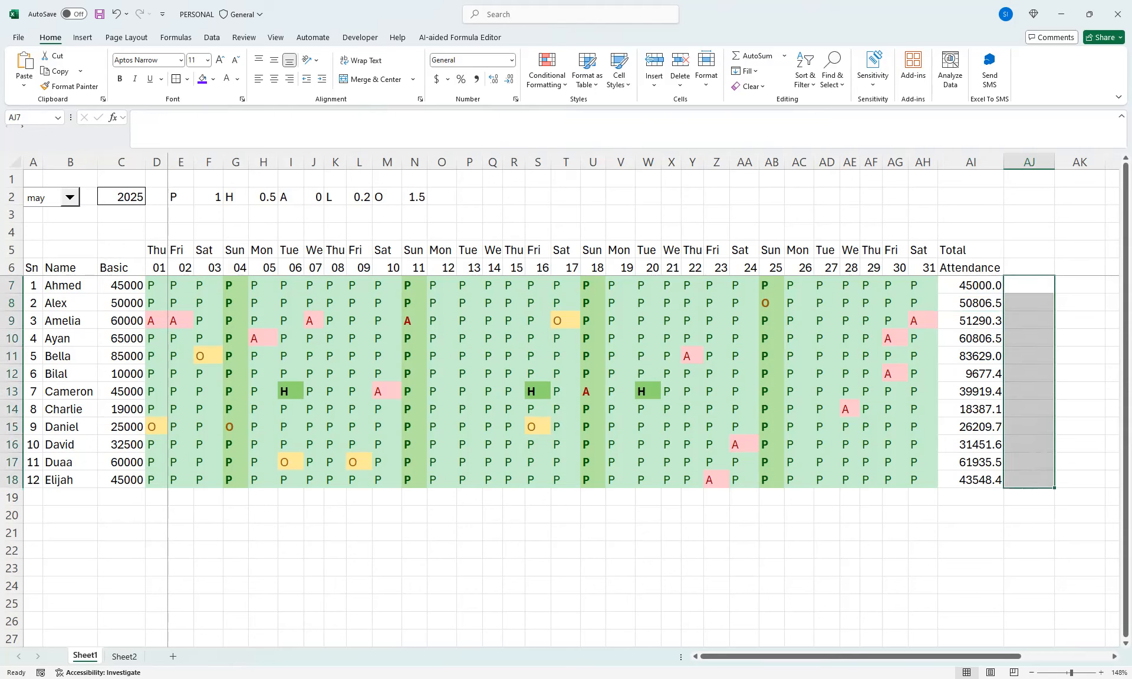
{"action": "left_click", "coordinate": [211, 37]}
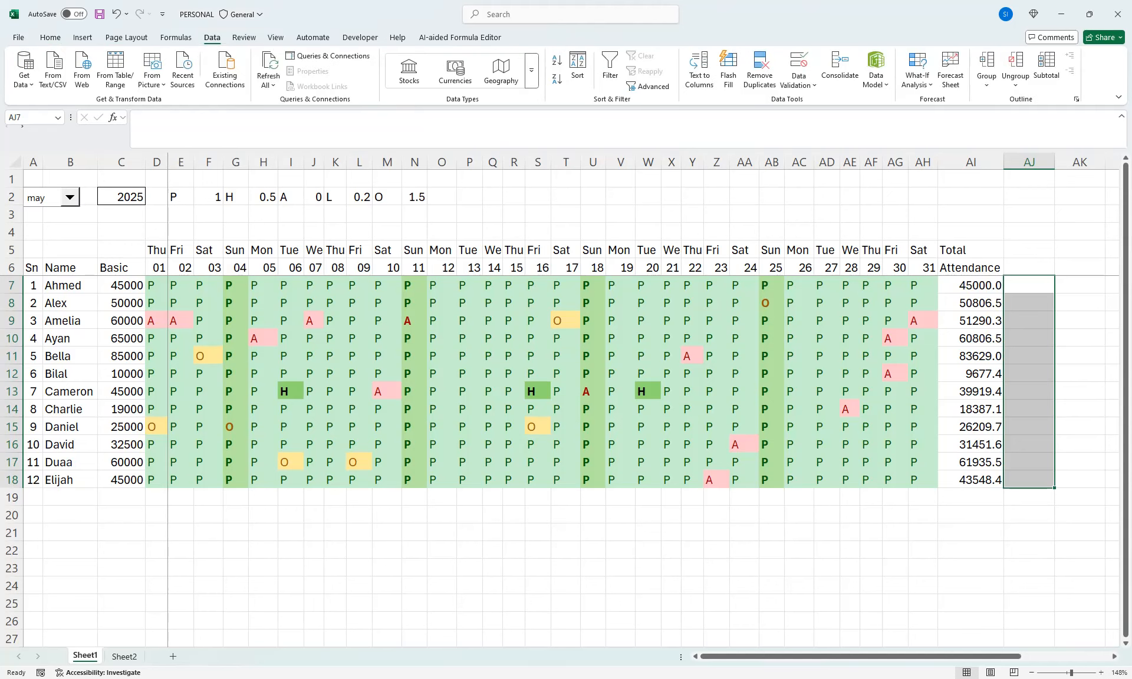
{"action": "left_click", "coordinate": [798, 83]}
{"action": "left_click", "coordinate": [822, 100]}
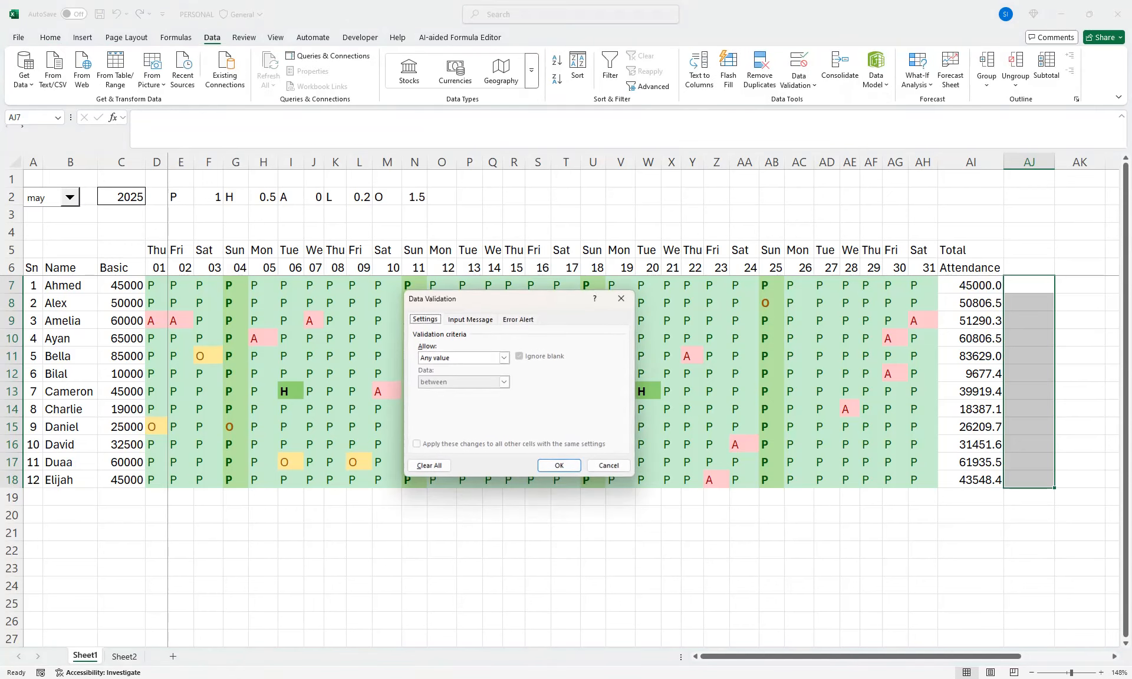
{"action": "left_click", "coordinate": [504, 358]}
{"action": "left_click", "coordinate": [426, 391]}
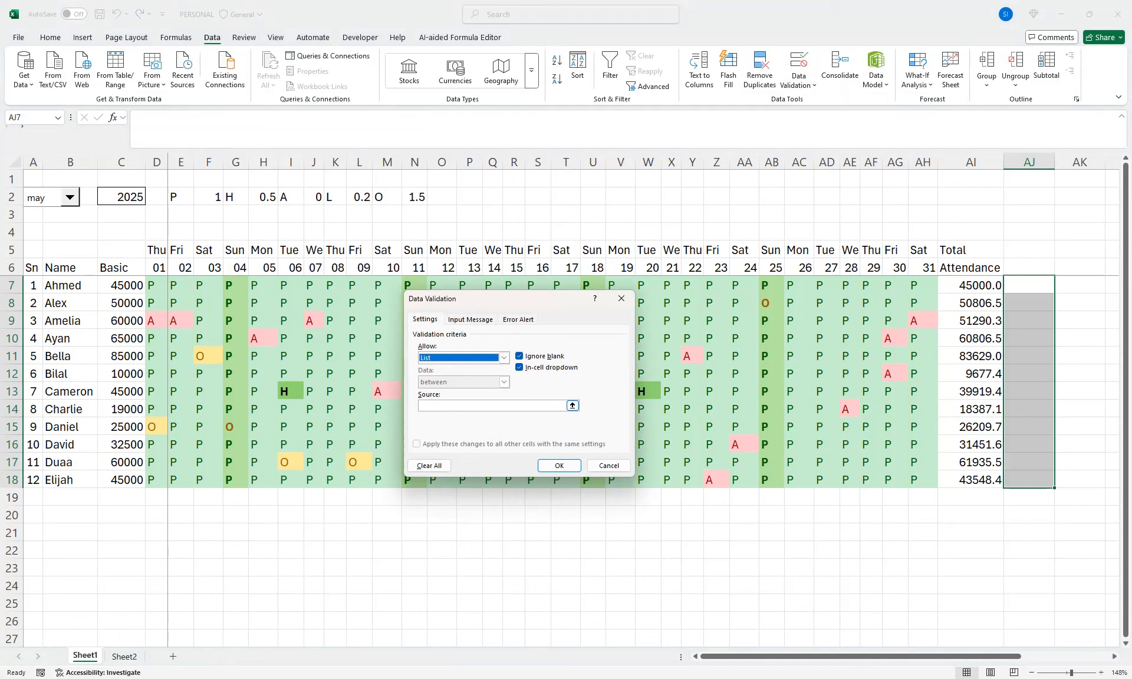
{"action": "left_click", "coordinate": [492, 405]}
{"action": "type", "text": "pAID"}
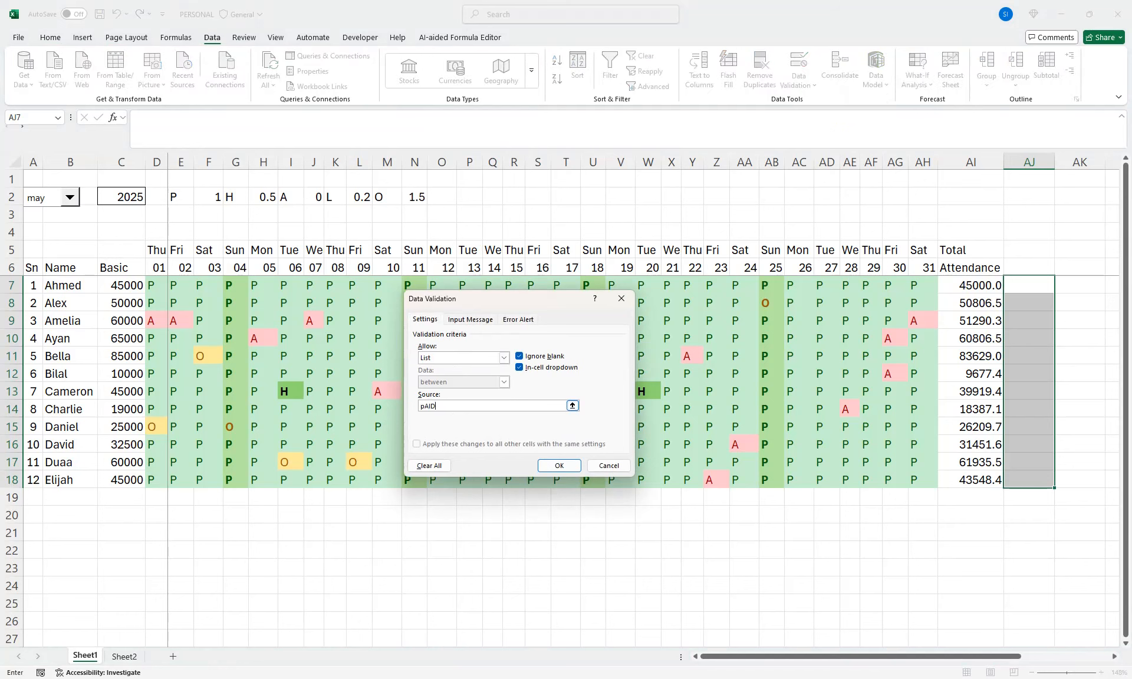
{"action": "key", "text": "BackSpace"}
{"action": "key", "text": "BackSpace"}
{"action": "key", "text": "BackSpace"}
{"action": "type", "text": "Paid"}
{"action": "type", "text": ",Pending"}
{"action": "key", "text": "Return"}
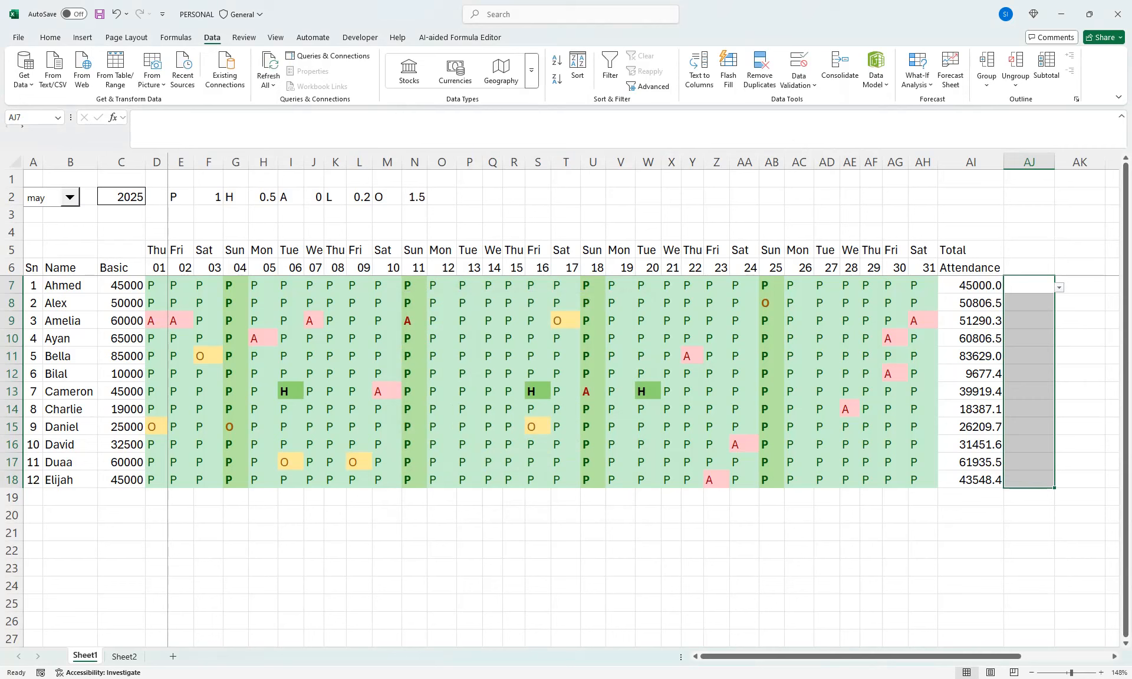
Choose Paid as the payment status in AJ7
{"action": "key", "text": "alt+Down"}
{"action": "key", "text": "Down"}
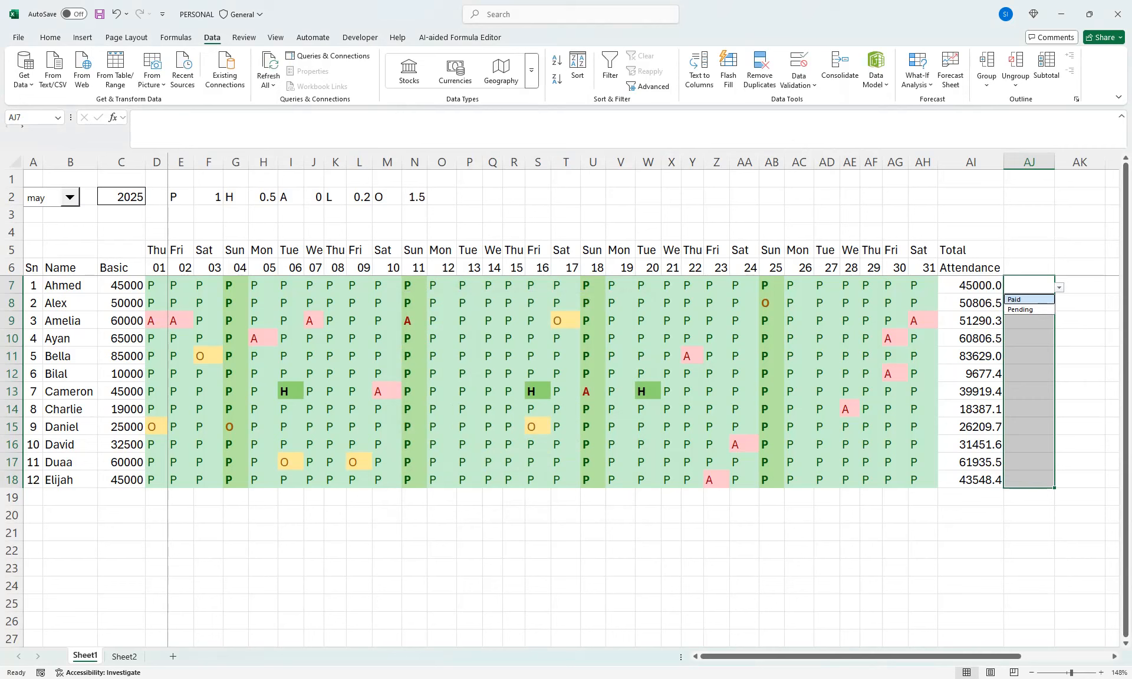
{"action": "key", "text": "Return"}
{"action": "left_click", "coordinate": [1029, 338]}
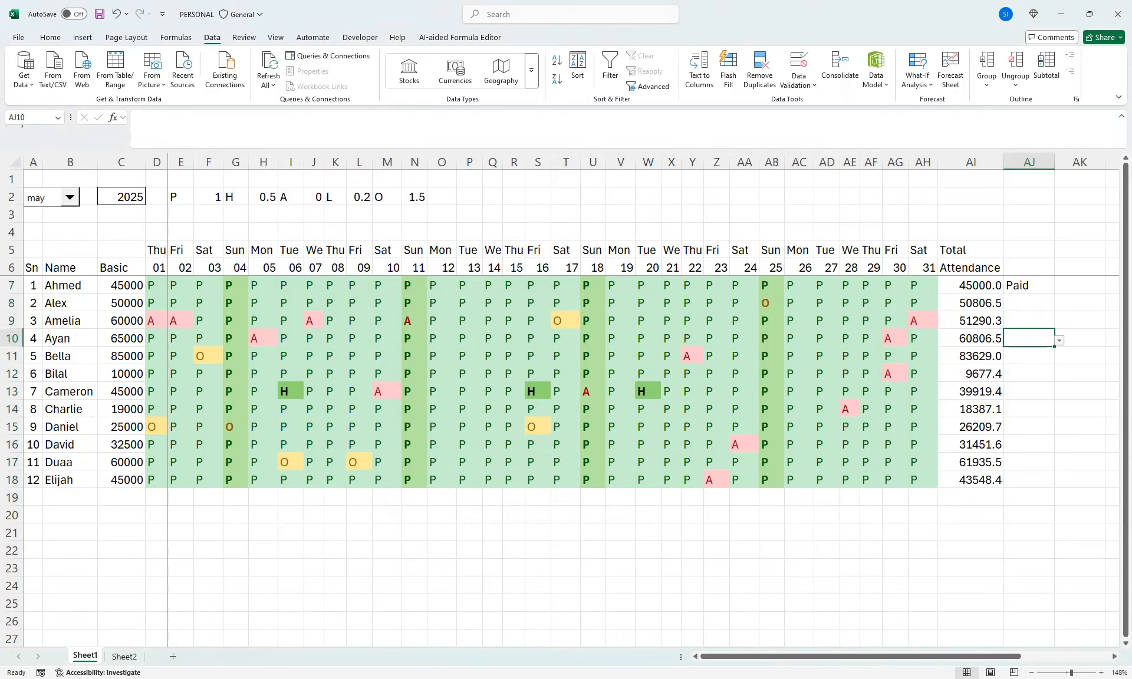
Choose Pending as the payment status in AJ8 and fill it down through AJ18
{"action": "left_click", "coordinate": [1029, 303]}
{"action": "key", "text": "alt+Down"}
{"action": "key", "text": "Down"}
{"action": "key", "text": "Down"}
{"action": "key", "text": "Return"}
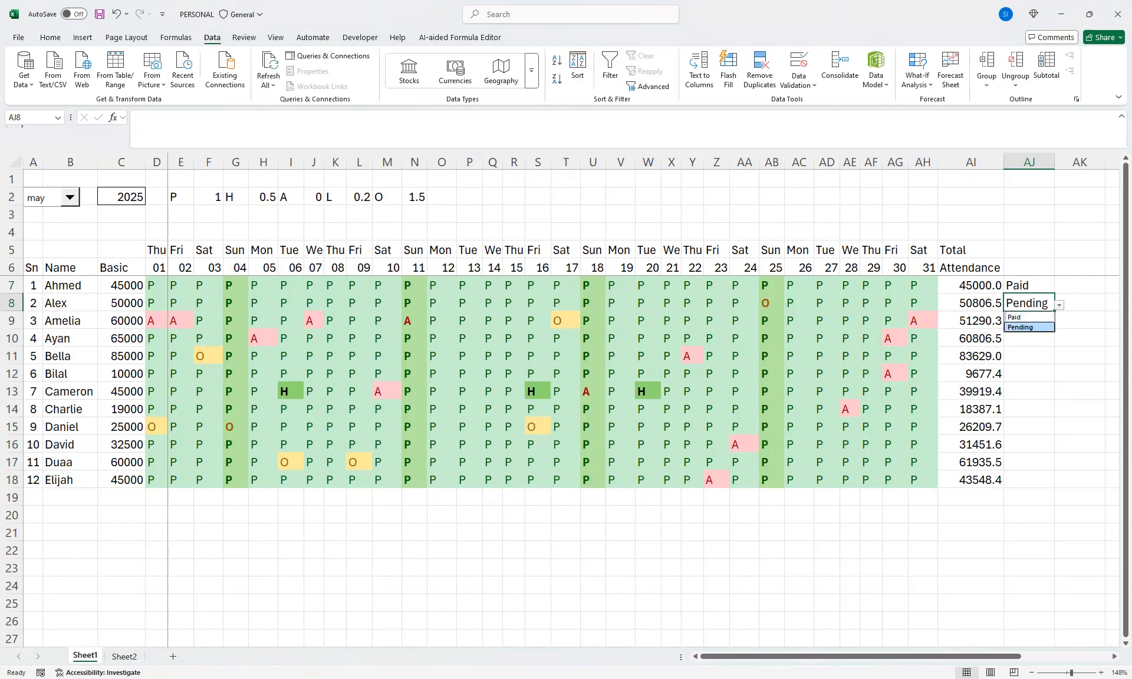
{"action": "key", "text": "shift+Down"}
{"action": "key", "text": "shift+Down"}
{"action": "key", "text": "shift+Down"}
{"action": "key", "text": "shift+Down"}
{"action": "key", "text": "shift+Down"}
{"action": "key", "text": "shift+Down"}
{"action": "key", "text": "shift+Down"}
{"action": "key", "text": "shift+Down"}
{"action": "key", "text": "shift+Down"}
{"action": "key", "text": "shift+Down"}
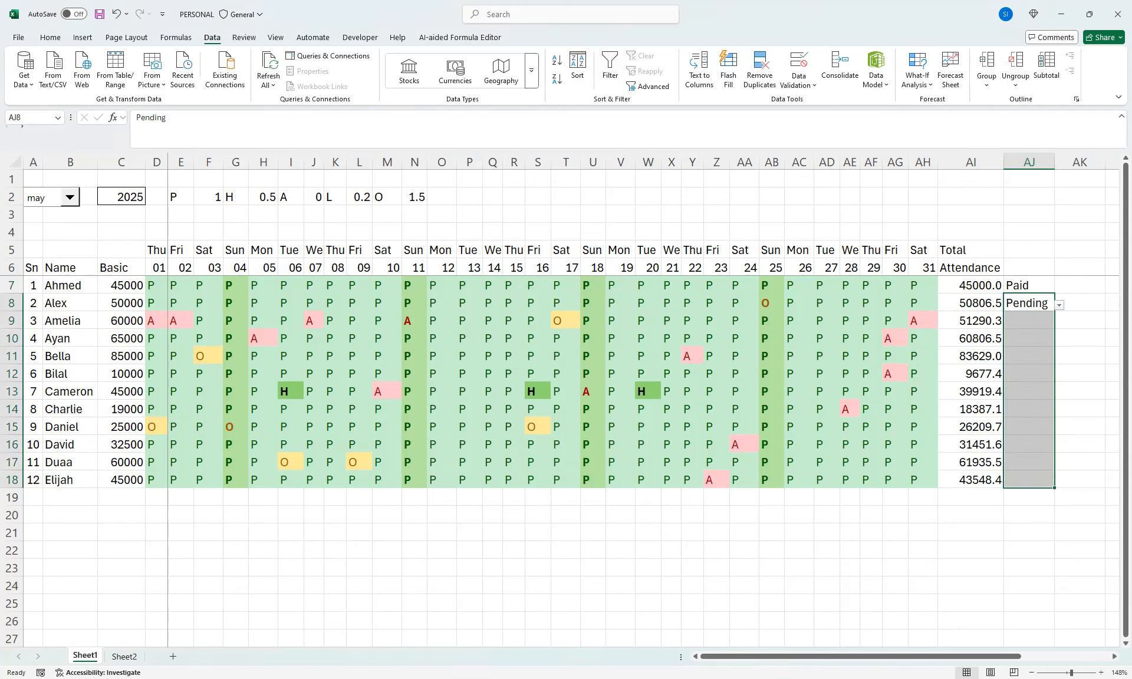
{"action": "key", "text": "ctrl+d"}
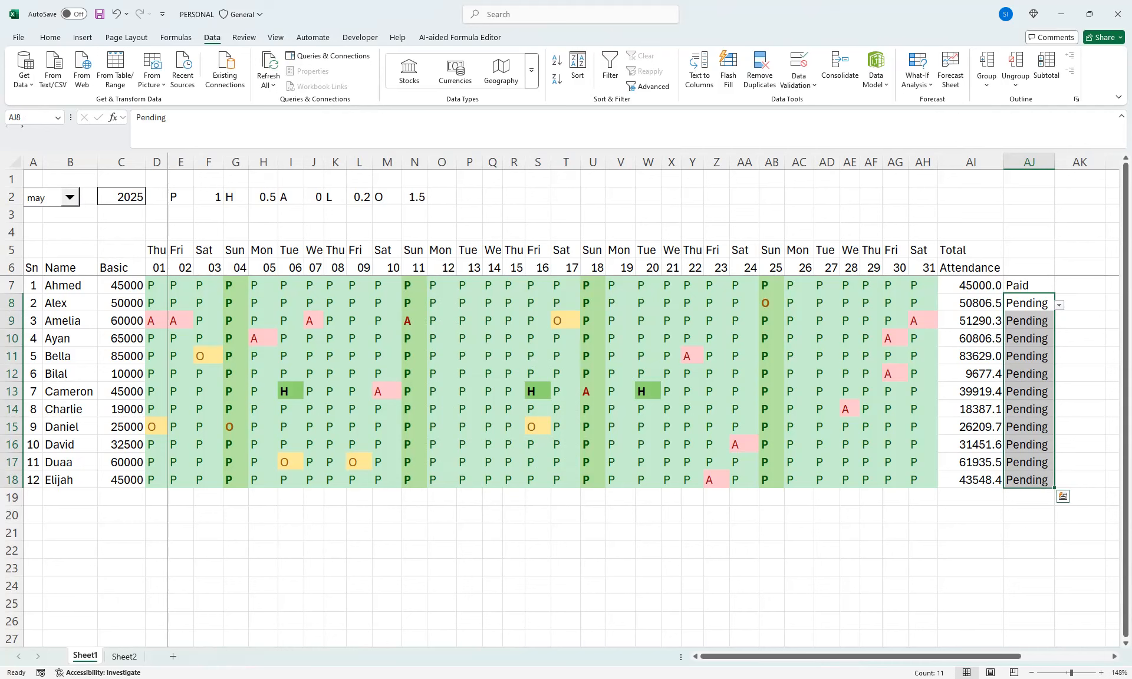
Move the payment status cells AJ7:AJ18 one column over to AK7:AK18
{"action": "key", "text": "Up"}
{"action": "key", "text": "shift+Down"}
{"action": "key", "text": "shift+Down"}
{"action": "key", "text": "shift+Down"}
{"action": "key", "text": "shift+Down"}
{"action": "key", "text": "shift+Down"}
{"action": "key", "text": "shift+Down"}
{"action": "key", "text": "shift+Down"}
{"action": "key", "text": "shift+Down"}
{"action": "key", "text": "shift+Down"}
{"action": "key", "text": "shift+Down"}
{"action": "key", "text": "shift+Down"}
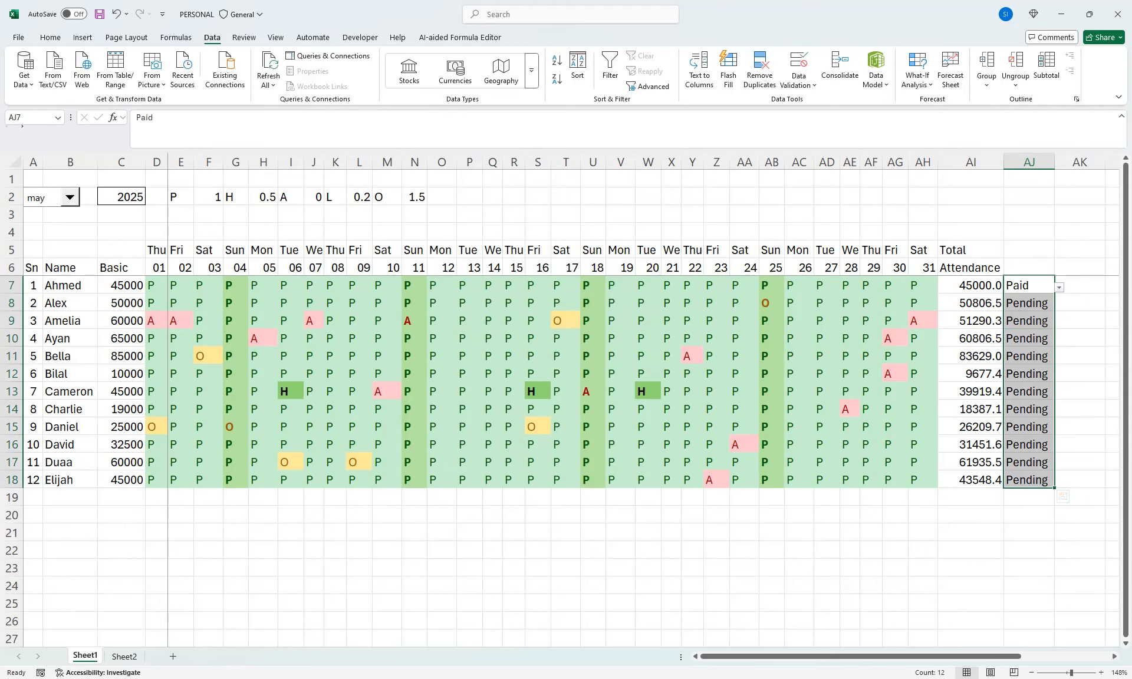
{"action": "left_click_drag", "start_coordinate": [1004, 328], "coordinate": [1048, 358]}
Enter the column header "Advance" in AJ6
{"action": "left_click", "coordinate": [1028, 285]}
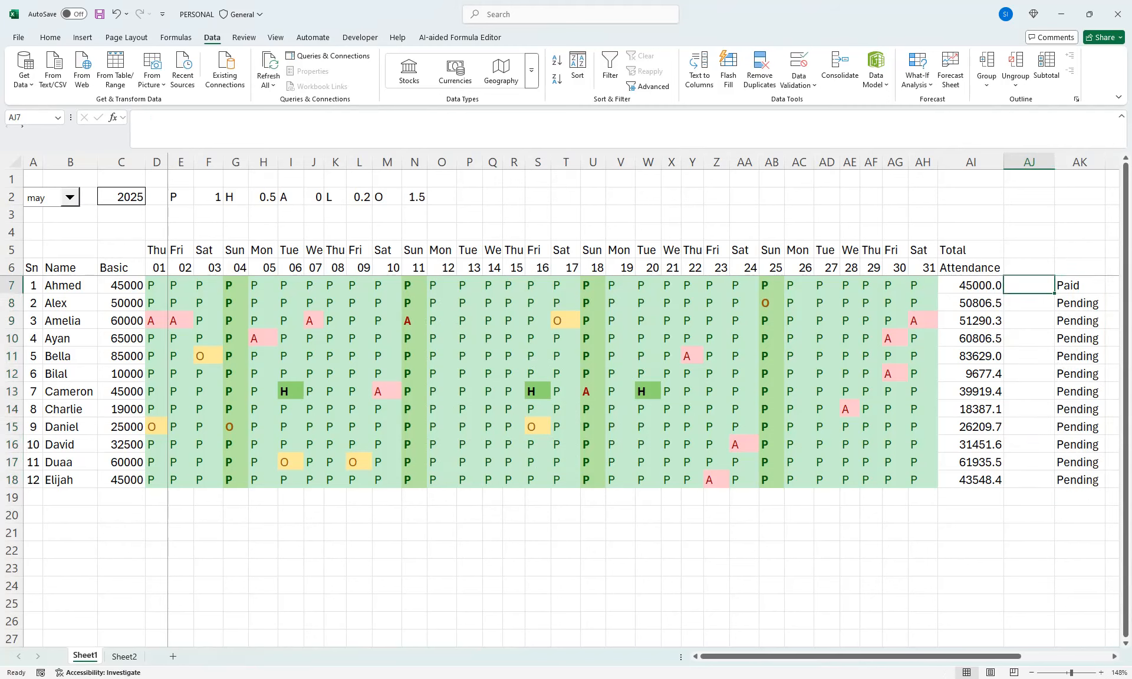
{"action": "key", "text": "Up"}
{"action": "type", "text": "Advanc"}
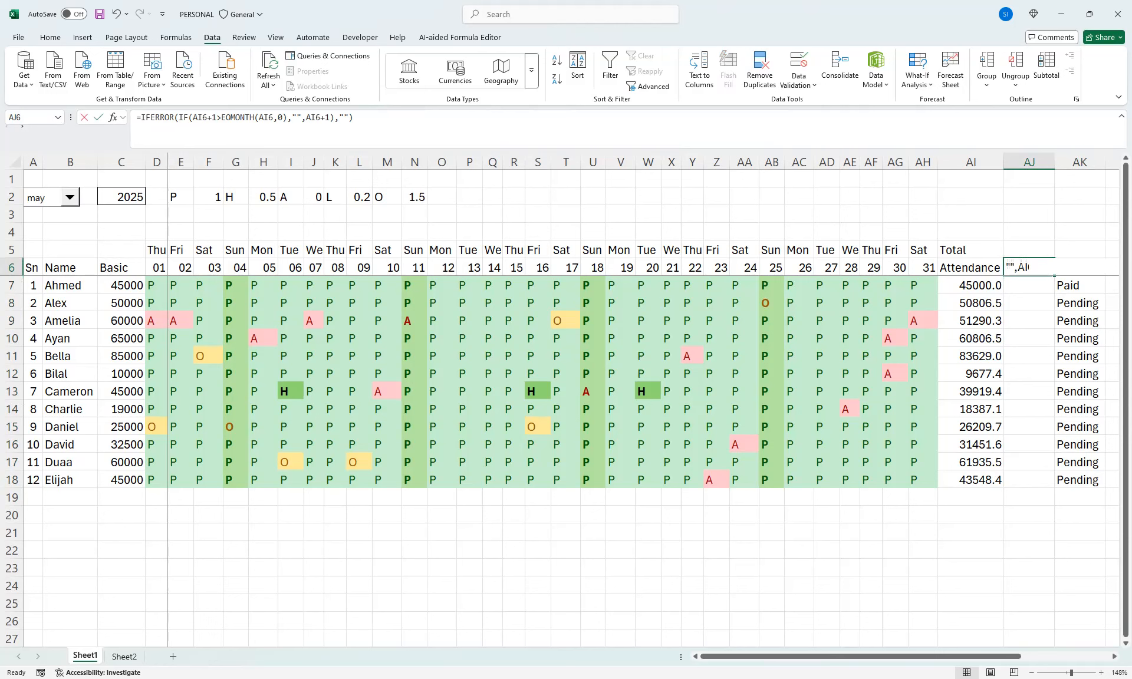
{"action": "type", "text": "re"}
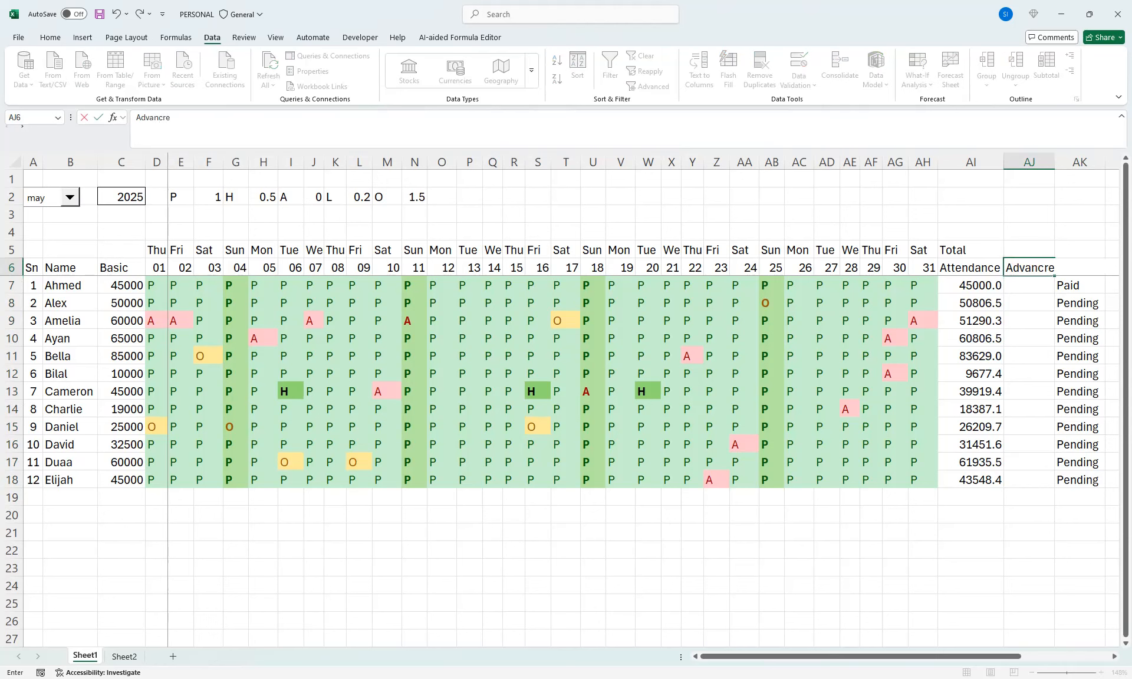
{"action": "key", "text": "BackSpace"}
{"action": "key", "text": "BackSpace"}
{"action": "type", "text": "e"}
{"action": "key", "text": "Return"}
{"action": "key", "text": "Return"}
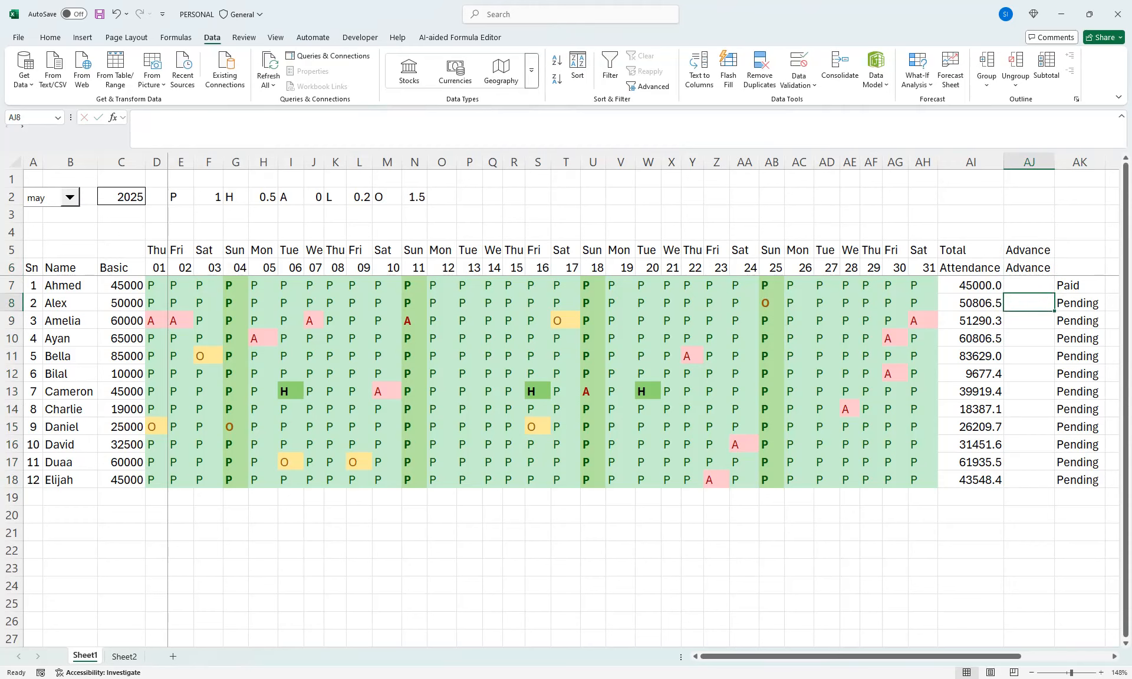
Clear the duplicate weekday-row entry in AJ5 above the Advance header
{"action": "left_click", "coordinate": [1029, 268]}
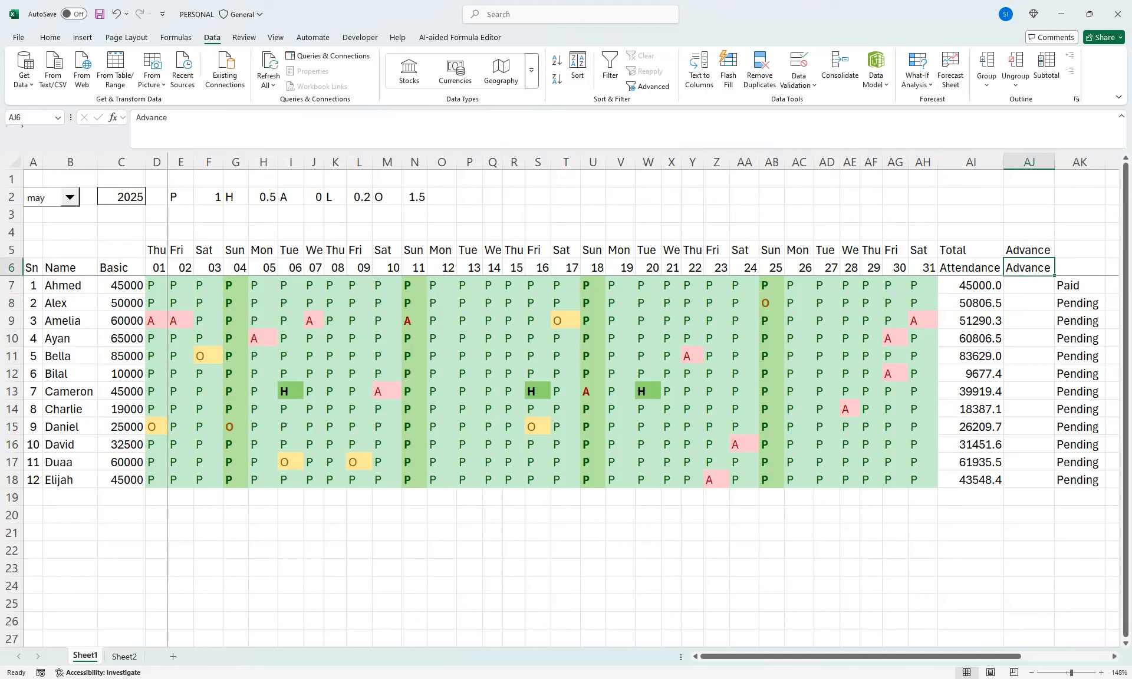
{"action": "left_click", "coordinate": [1029, 250]}
{"action": "key", "text": "Delete"}
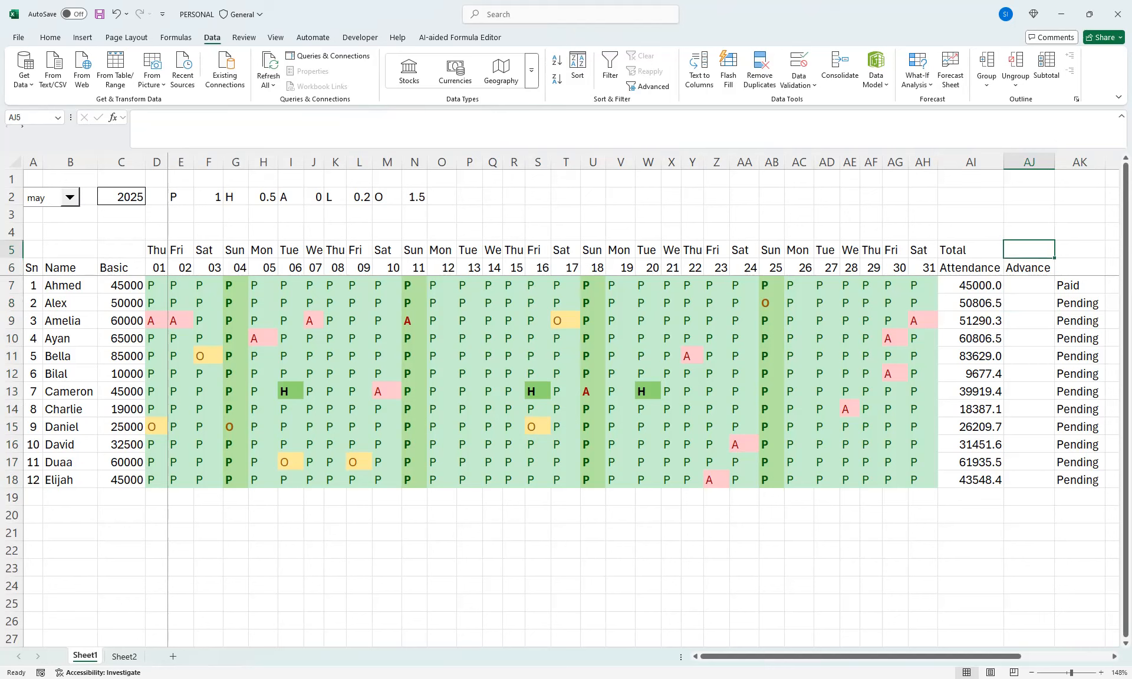
Move the payment status cells AK7:AK18 one column over to AL7:AL18
{"action": "left_click", "coordinate": [1029, 303]}
{"action": "left_click", "coordinate": [1028, 285]}
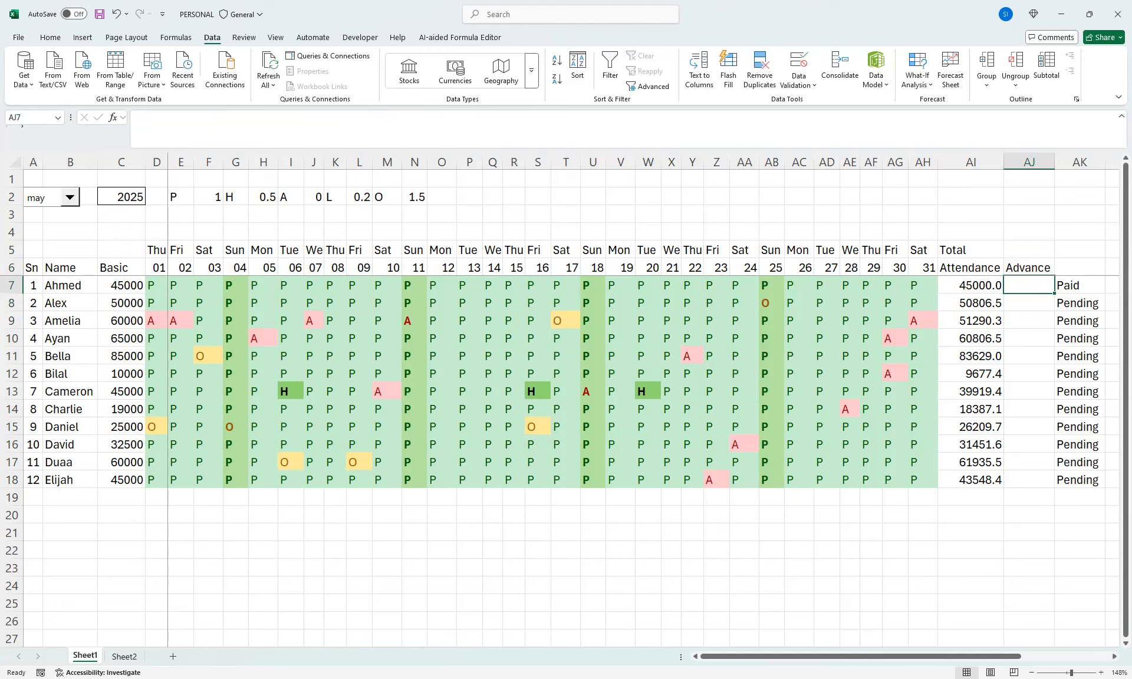
{"action": "left_click", "coordinate": [1079, 267]}
{"action": "left_click_drag", "start_coordinate": [1080, 285], "coordinate": [1080, 479]}
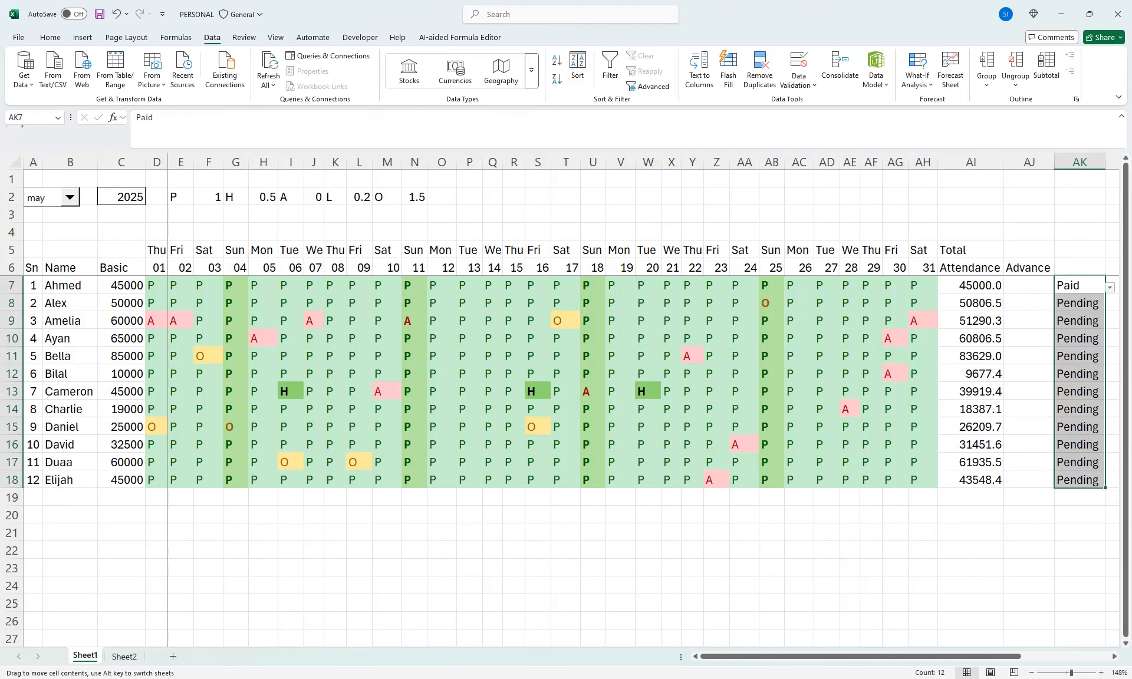
{"action": "left_click_drag", "start_coordinate": [1054, 341], "coordinate": [1078, 338]}
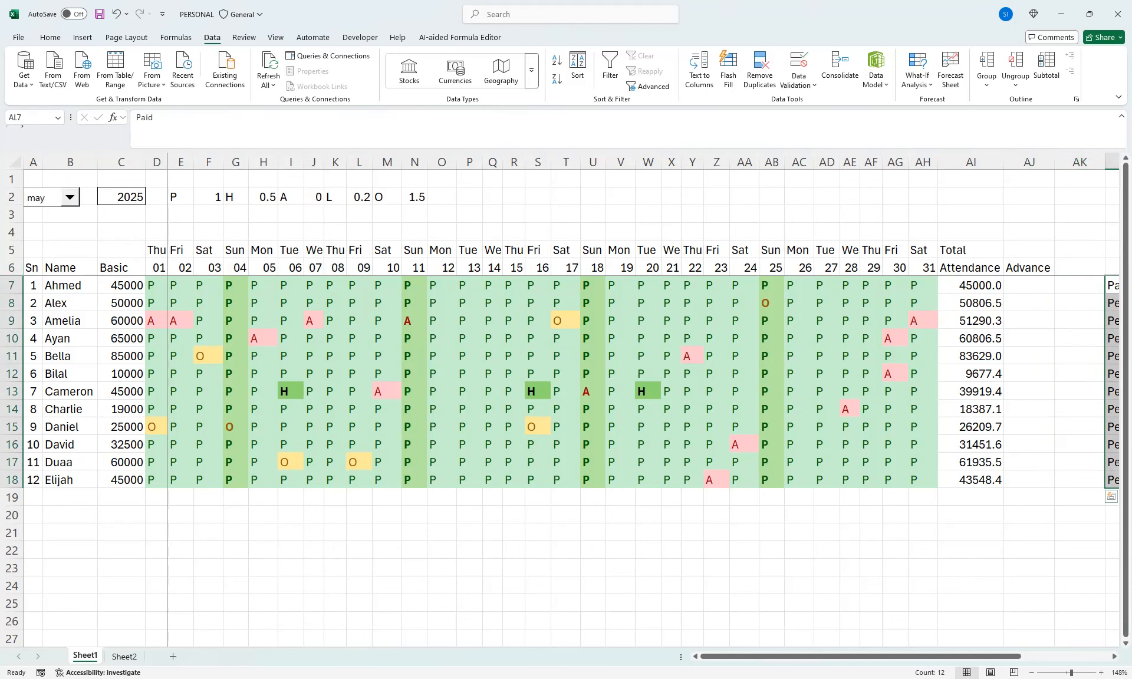
Enter the column header "Total Pay" in AK5
{"action": "left_click_drag", "start_coordinate": [1002, 656], "coordinate": [1014, 656]}
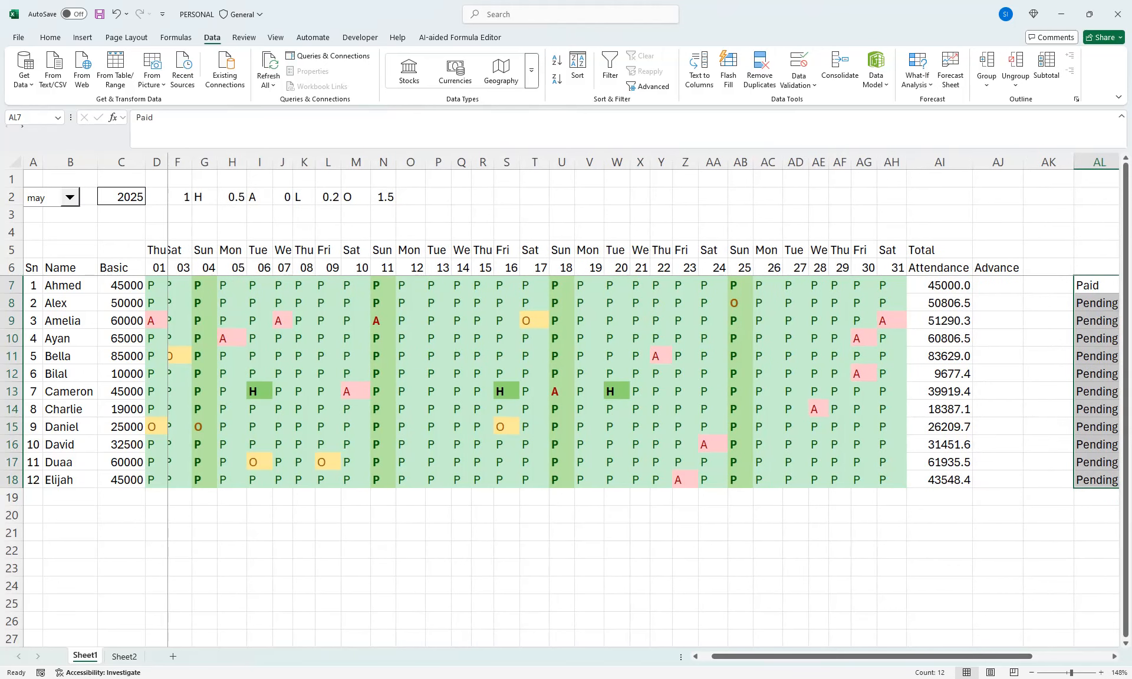
{"action": "left_click", "coordinate": [1048, 250]}
{"action": "type", "text": "Total"}
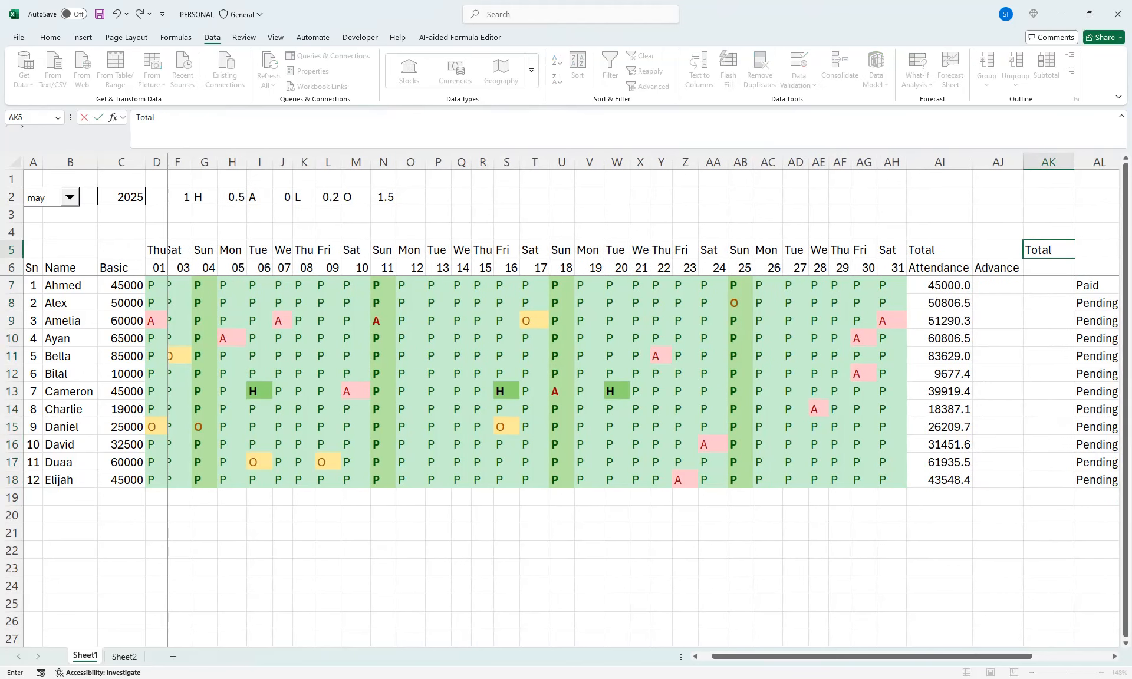
{"action": "type", "text": " Pay"}
{"action": "key", "text": "Return"}
{"action": "key", "text": "Return"}
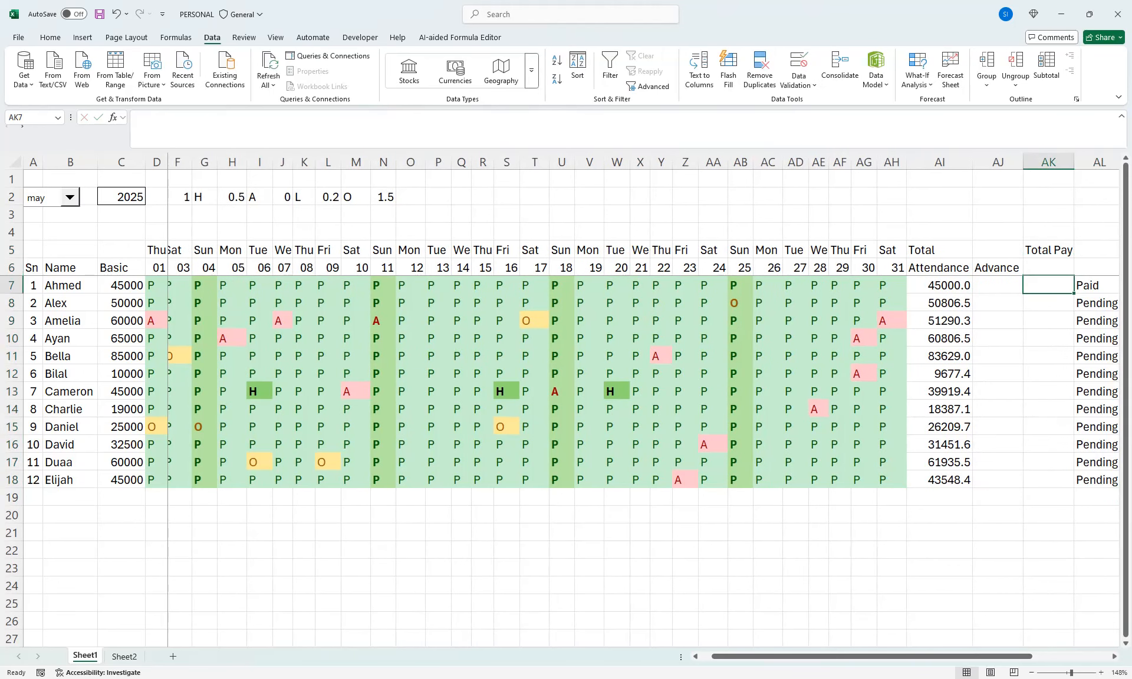
Calculate total pay in AK7 with =AI7-AJ7 and fill the formula down through AK18
{"action": "type", "text": "="}
{"action": "key", "text": "Left"}
{"action": "key", "text": "Left"}
{"action": "type", "text": "-"}
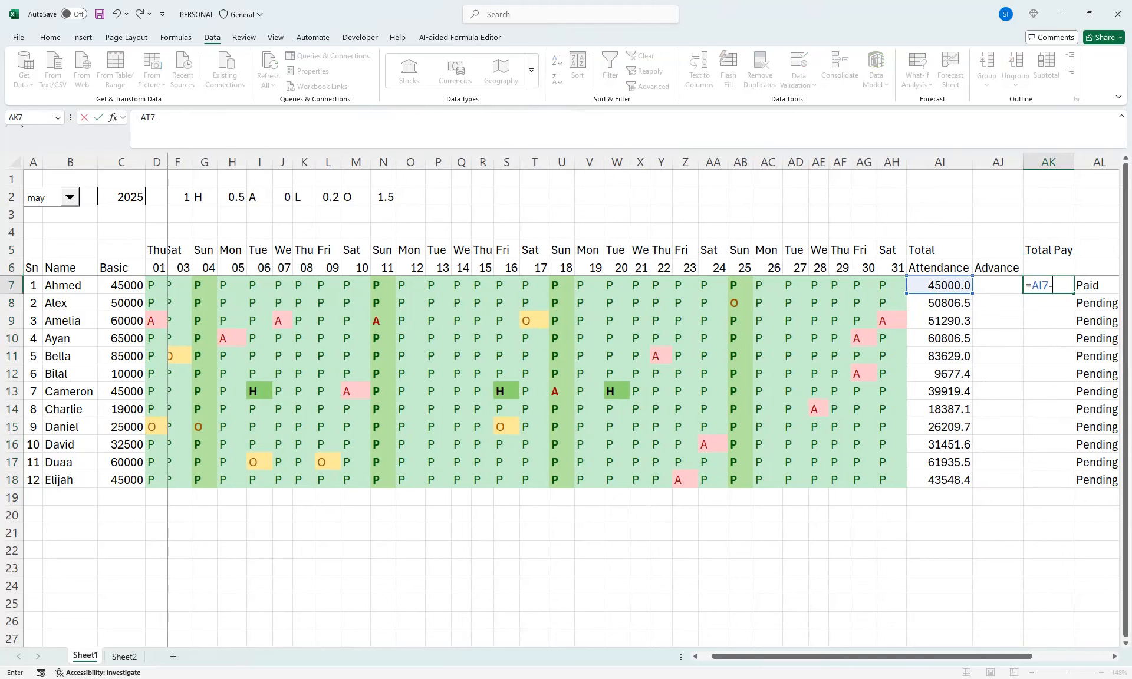
{"action": "key", "text": "Left"}
{"action": "key", "text": "Return"}
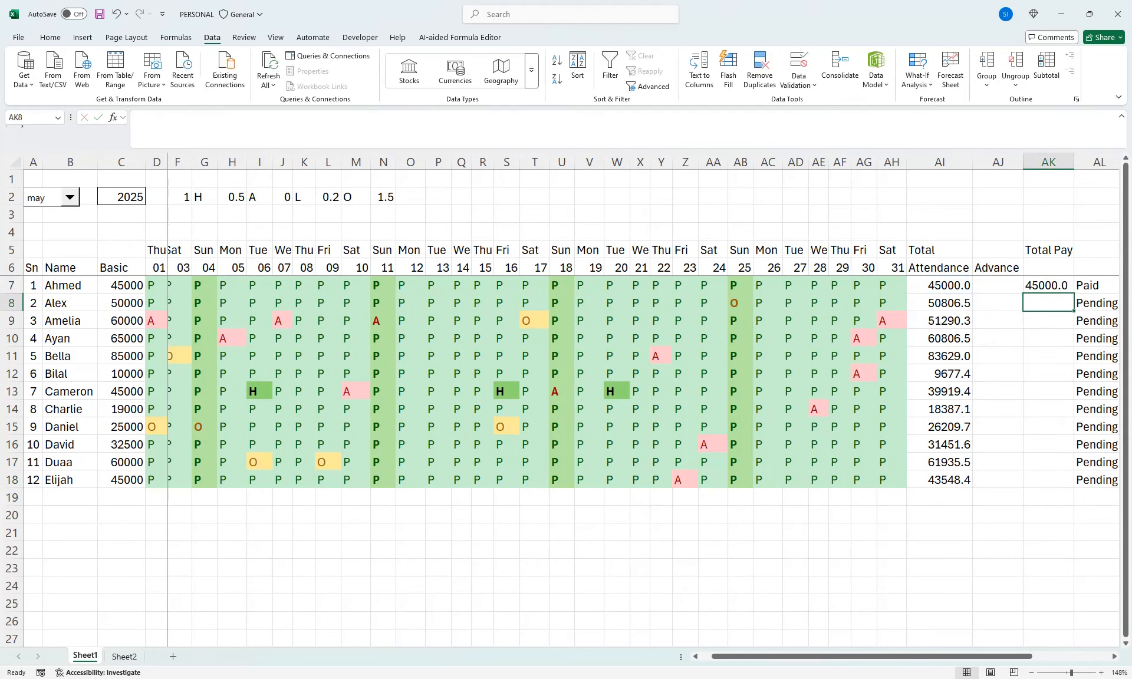
{"action": "key", "text": "Up"}
{"action": "left_click_drag", "start_coordinate": [1073, 293], "coordinate": [1074, 484]}
Enter an advance of 5000 in AJ7 for the first employee
{"action": "key", "text": "Left"}
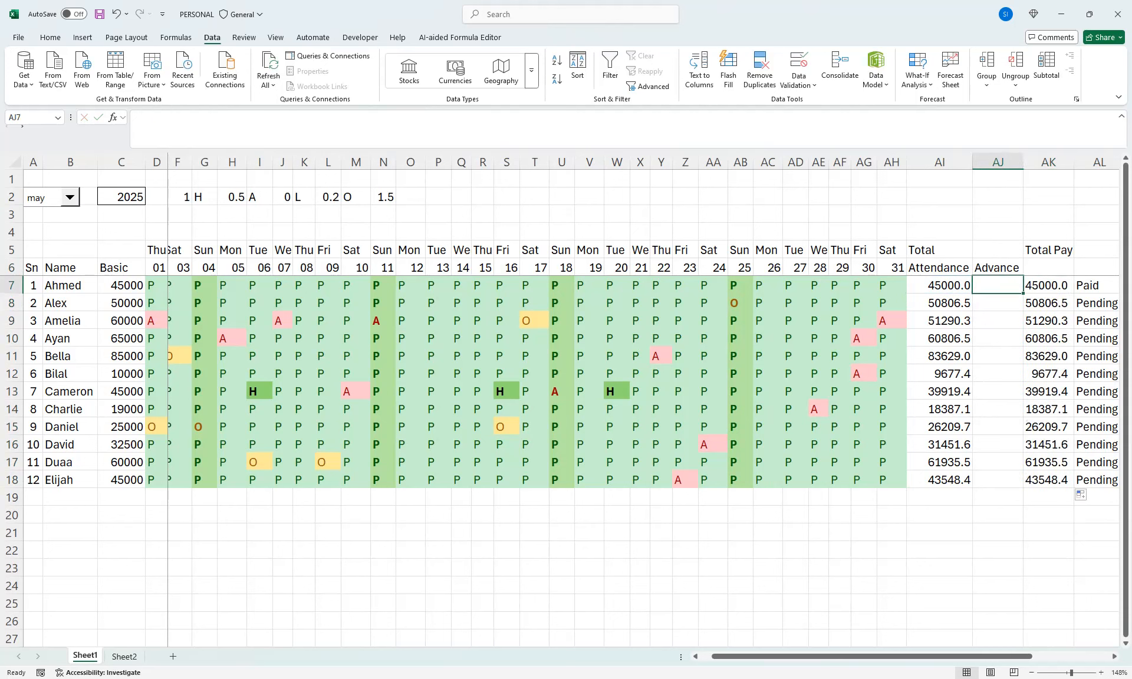
{"action": "type", "text": "5000"}
{"action": "key", "text": "Return"}
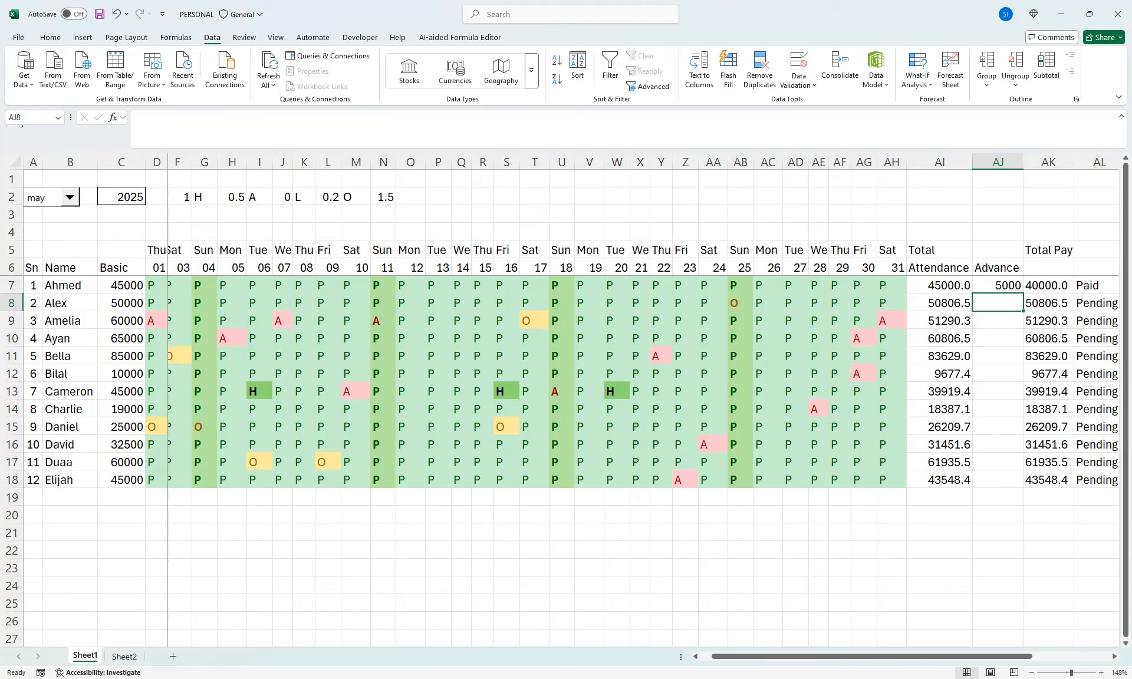
Mark the first employee's attendance on day 28, cell AE7, as H
{"action": "key", "text": "Up"}
{"action": "key", "text": "Left"}
{"action": "key", "text": "Left"}
{"action": "key", "text": "Left"}
{"action": "key", "text": "Left"}
{"action": "key", "text": "Left"}
{"action": "type", "text": "h"}
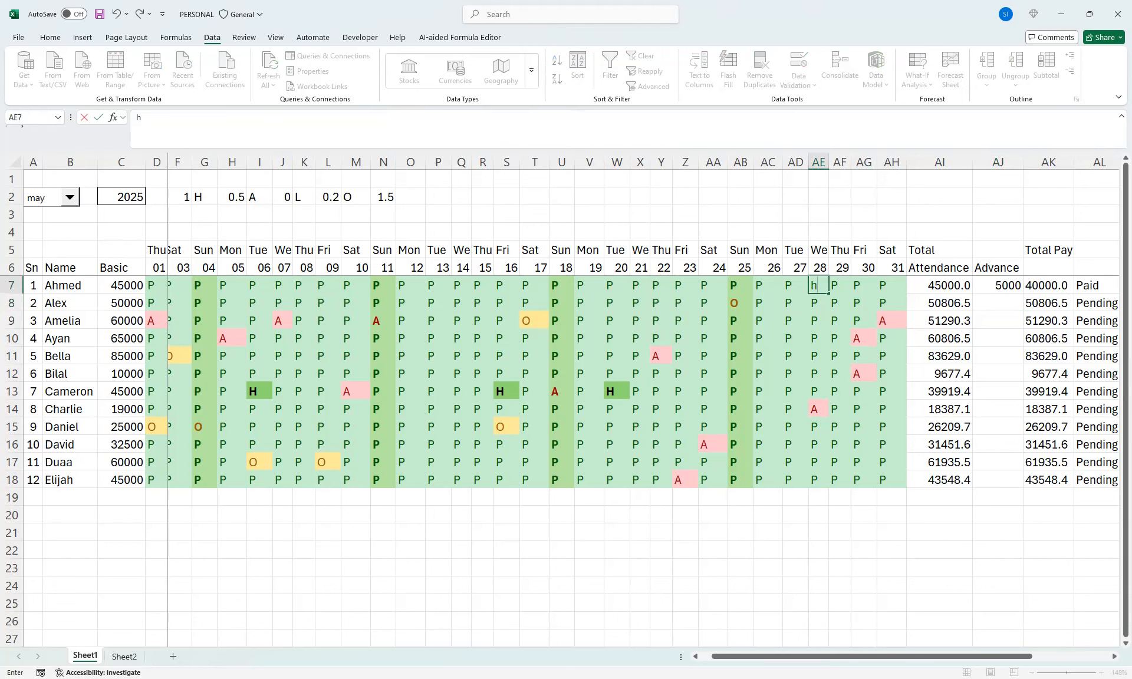
{"action": "key", "text": "Down"}
{"action": "key", "text": "Down"}
{"action": "key", "text": "Up"}
{"action": "key", "text": "Up"}
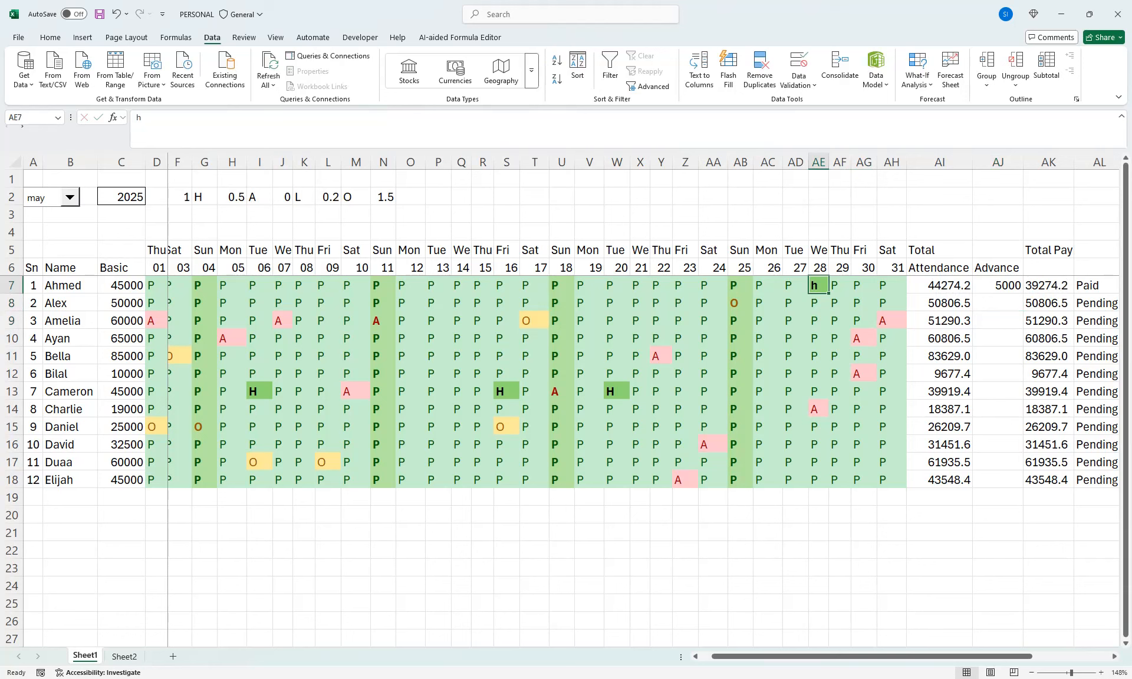
{"action": "type", "text": "H"}
{"action": "key", "text": "Return"}
{"action": "key", "text": "Right"}
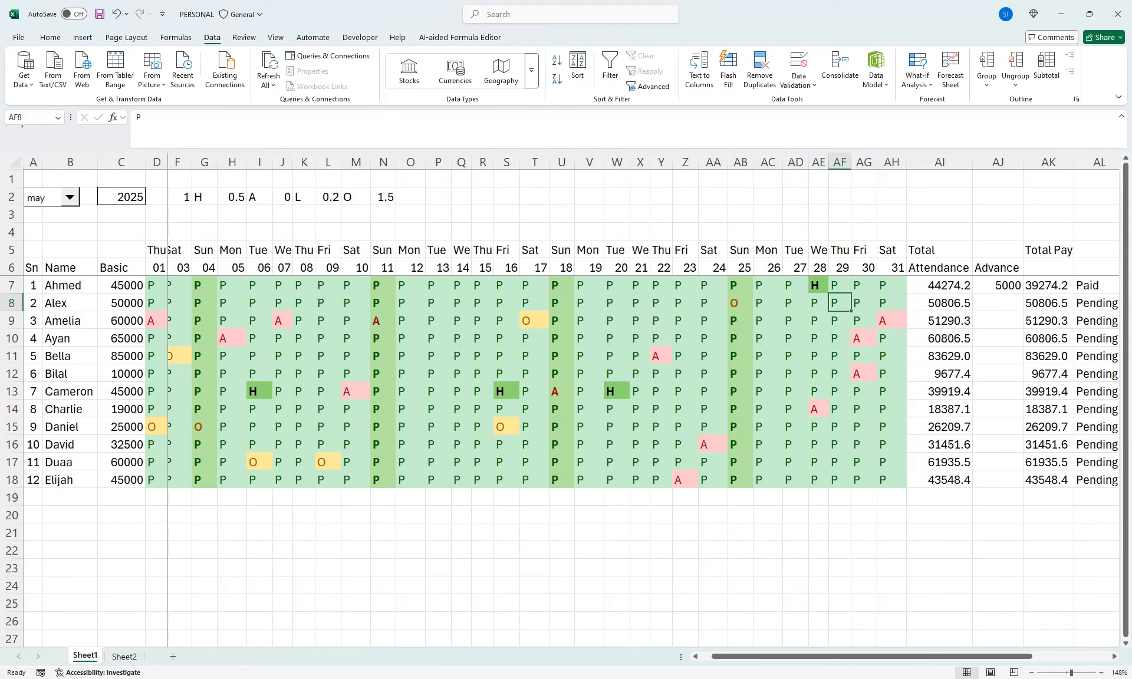
Merge and center the Advance header across AJ5:AJ6 and the Total Pay header across AK5:AK6
{"action": "left_click_drag", "start_coordinate": [997, 250], "coordinate": [998, 268]}
{"action": "left_click", "coordinate": [50, 37]}
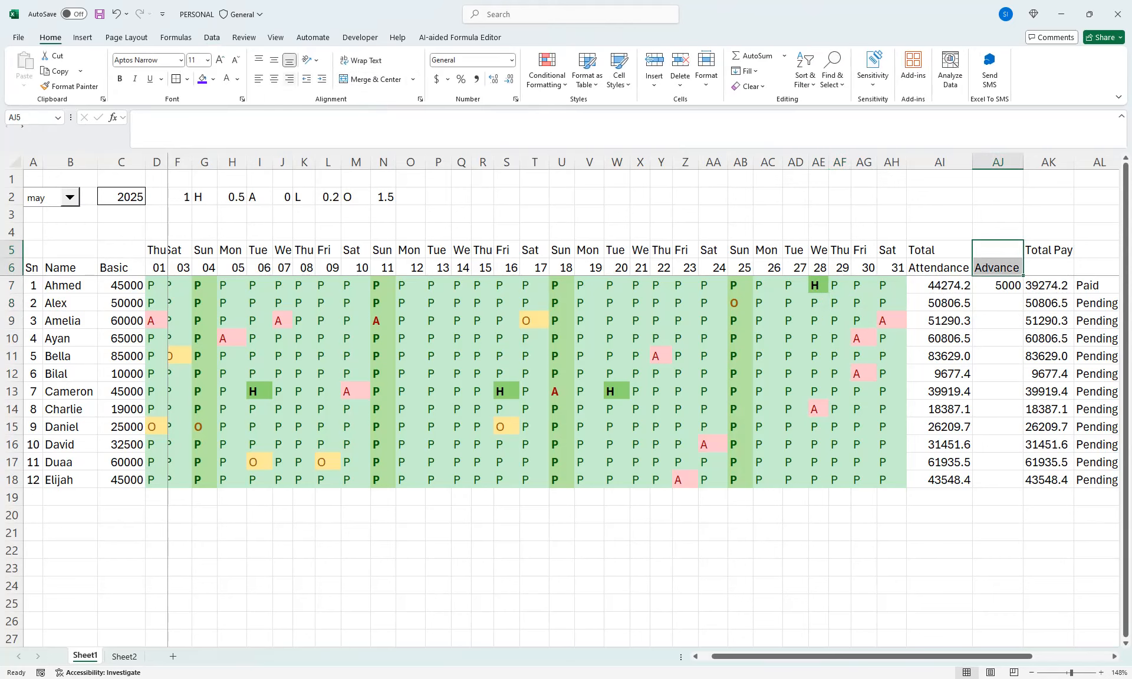
{"action": "left_click", "coordinate": [376, 79]}
{"action": "left_click_drag", "start_coordinate": [1048, 249], "coordinate": [1048, 268]}
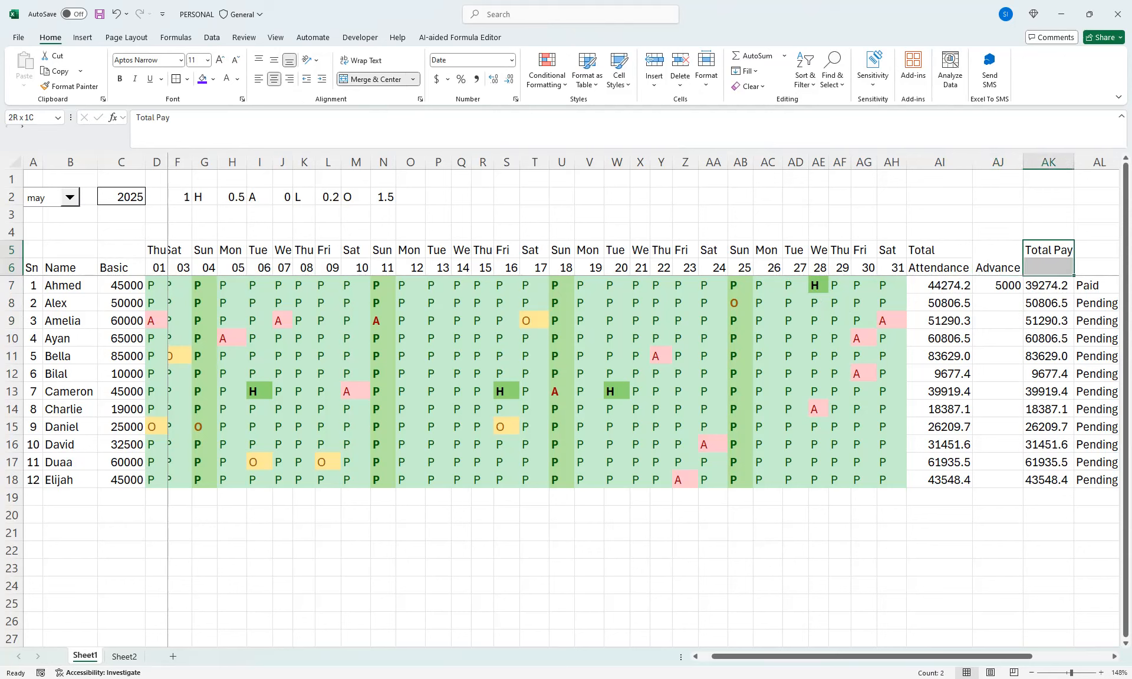
{"action": "left_click", "coordinate": [376, 79]}
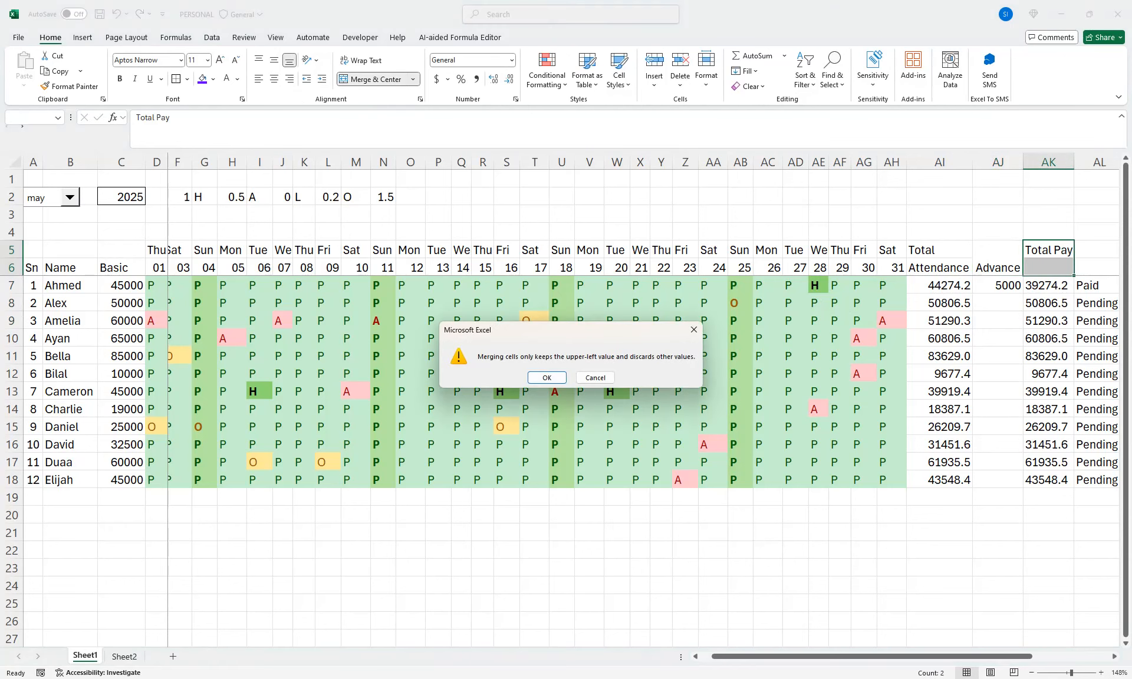
{"action": "left_click", "coordinate": [545, 373]}
Clear the contents of AL4:AO6 and middle-align the headers in AI5:AK6 vertically
{"action": "left_click_drag", "start_coordinate": [1096, 267], "coordinate": [1023, 233]}
{"action": "key", "text": "Delete"}
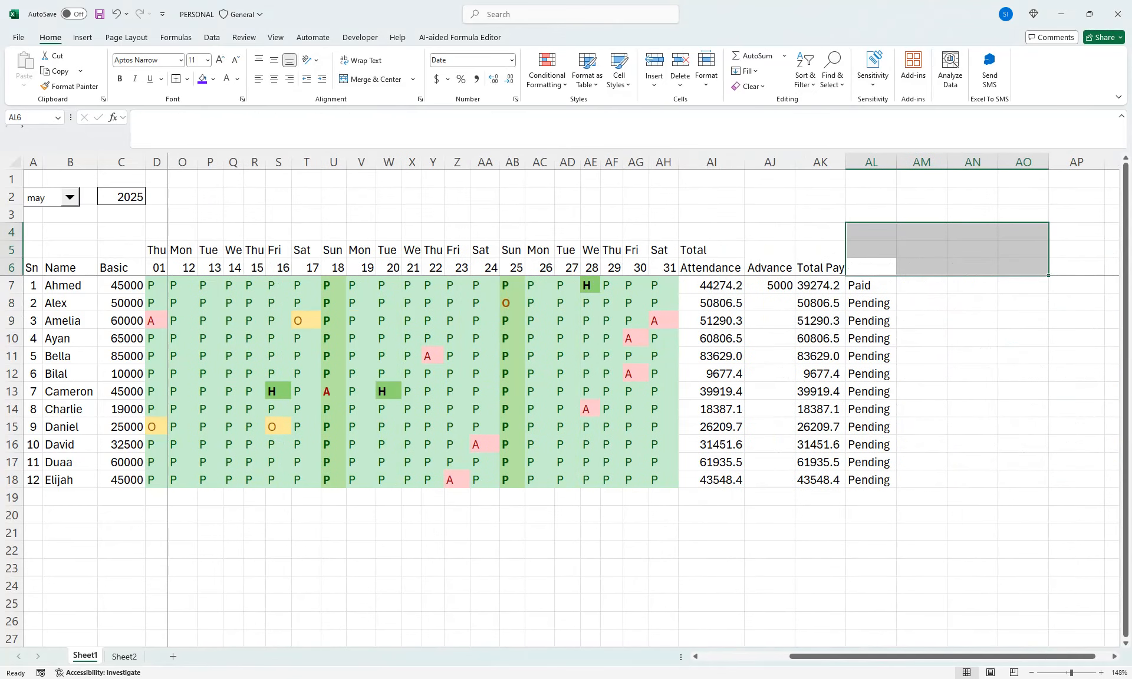
{"action": "left_click_drag", "start_coordinate": [820, 260], "coordinate": [710, 258]}
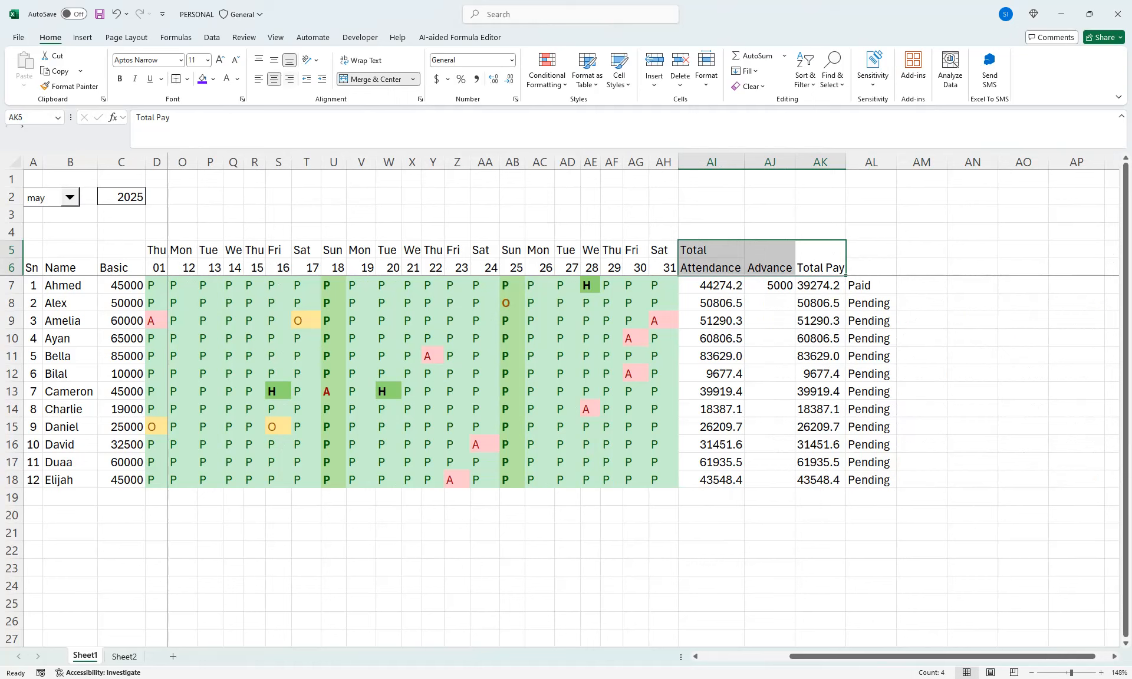
{"action": "left_click", "coordinate": [274, 78]}
{"action": "left_click", "coordinate": [274, 59]}
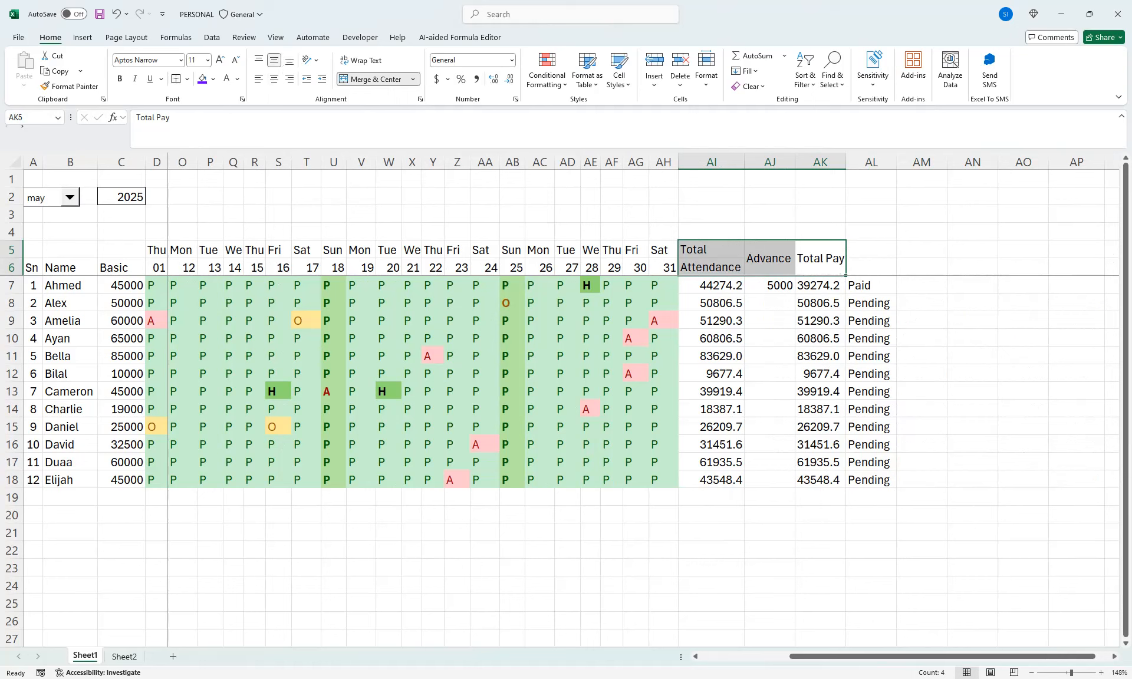
Merge and center AL5:AL6 and enter the header "status" above the payment status column
{"action": "key", "text": "Right"}
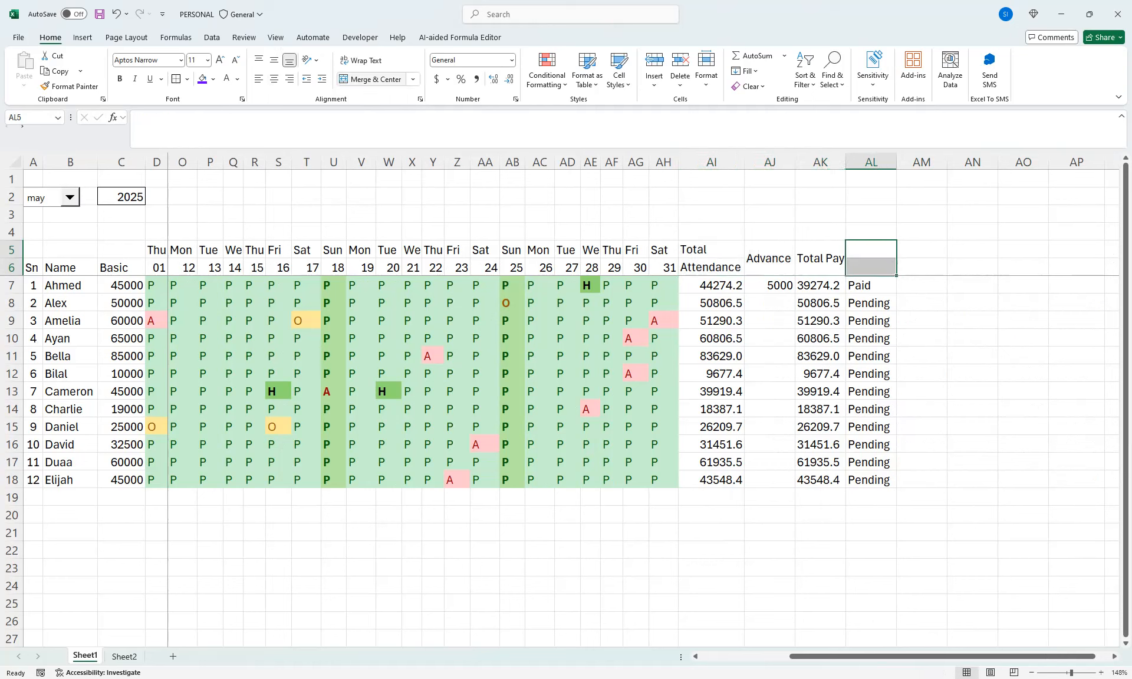
{"action": "type", "text": "status"}
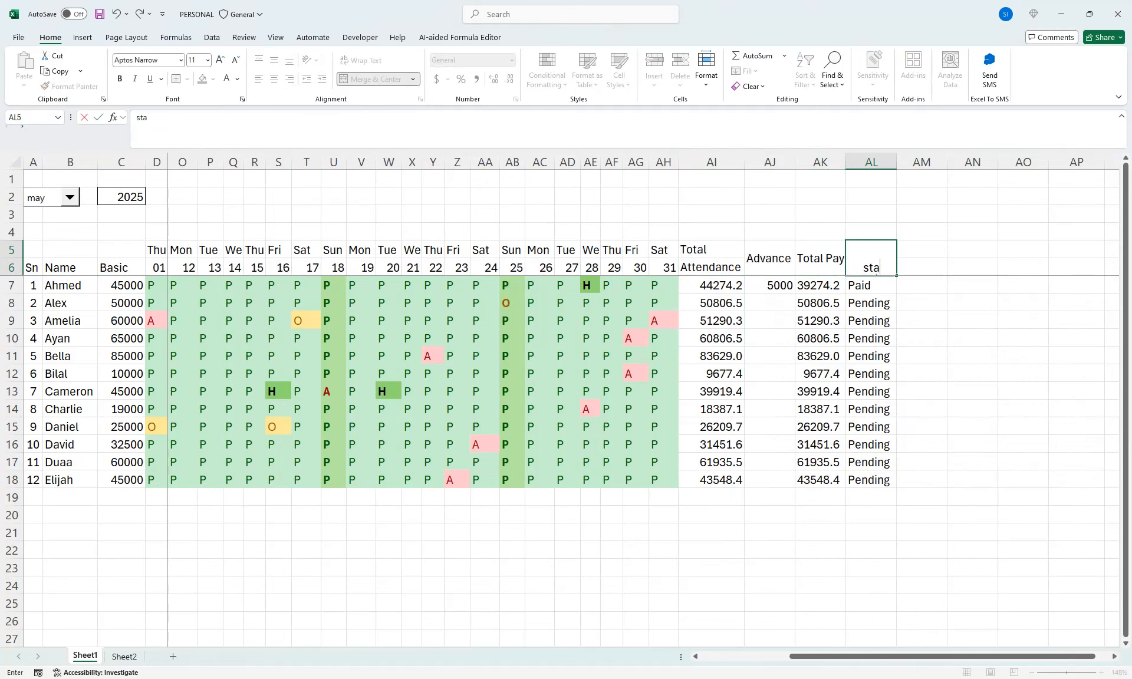
{"action": "key", "text": "Return"}
{"action": "key", "text": "Return"}
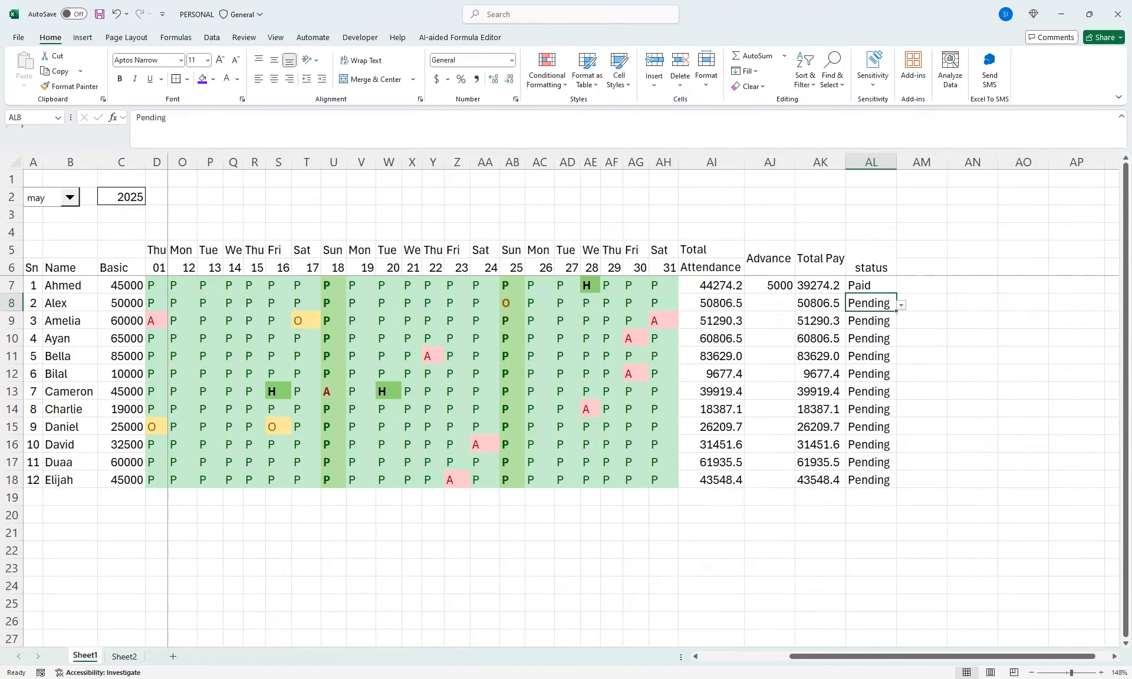
Center the Advance, Total Pay and status headers in AJ5:AL6 both horizontally and vertically
{"action": "key", "text": "Up"}
{"action": "key", "text": "Up"}
{"action": "key", "text": "shift+Left"}
{"action": "key", "text": "shift+Left"}
{"action": "key", "text": "shift+Left"}
{"action": "key", "text": "Left"}
{"action": "key", "text": "Left"}
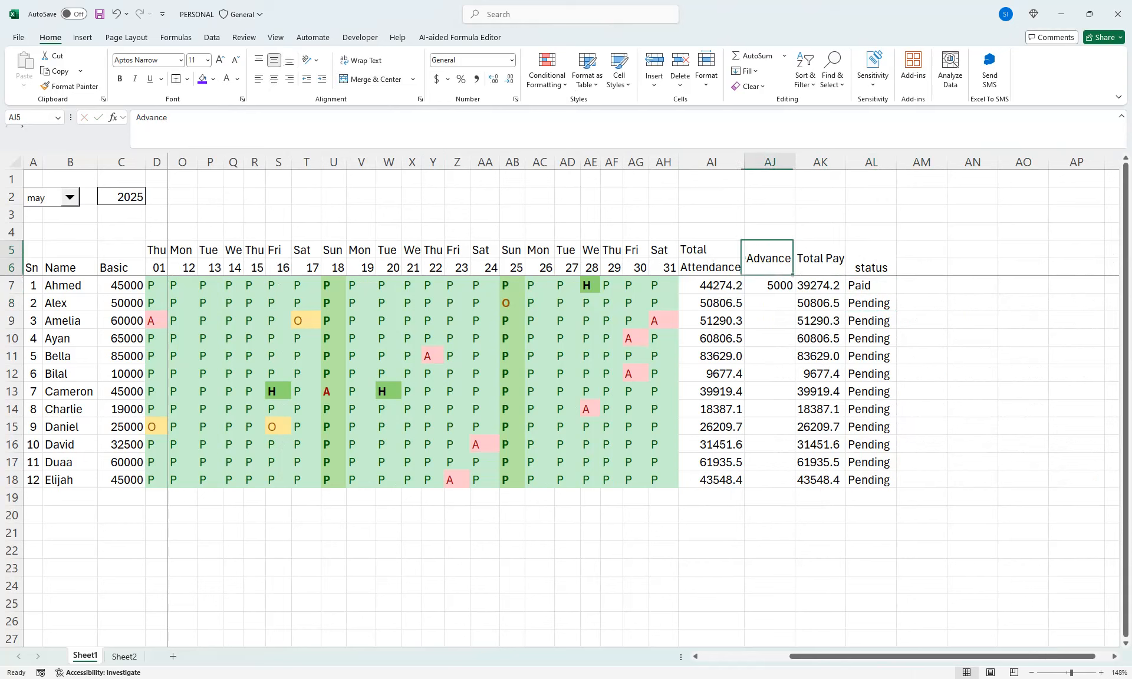
{"action": "key", "text": "shift+Right"}
{"action": "key", "text": "shift+Right"}
{"action": "key", "text": "alt+h"}
{"action": "key", "text": "a"}
{"action": "key", "text": "c"}
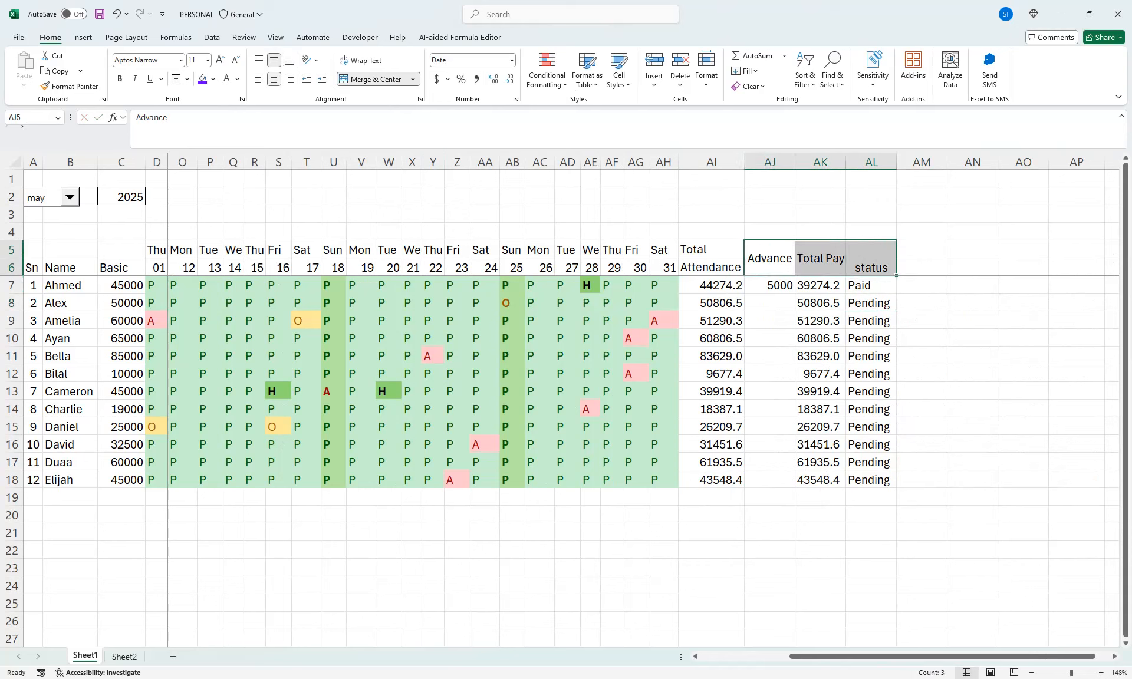
{"action": "key", "text": "alt+h"}
{"action": "key", "text": "a"}
{"action": "key", "text": "b"}
{"action": "key", "text": "alt+h"}
{"action": "key", "text": "a"}
{"action": "key", "text": "m"}
{"action": "left_click", "coordinate": [871, 259]}
{"action": "left_click_drag", "start_coordinate": [711, 250], "coordinate": [870, 259]}
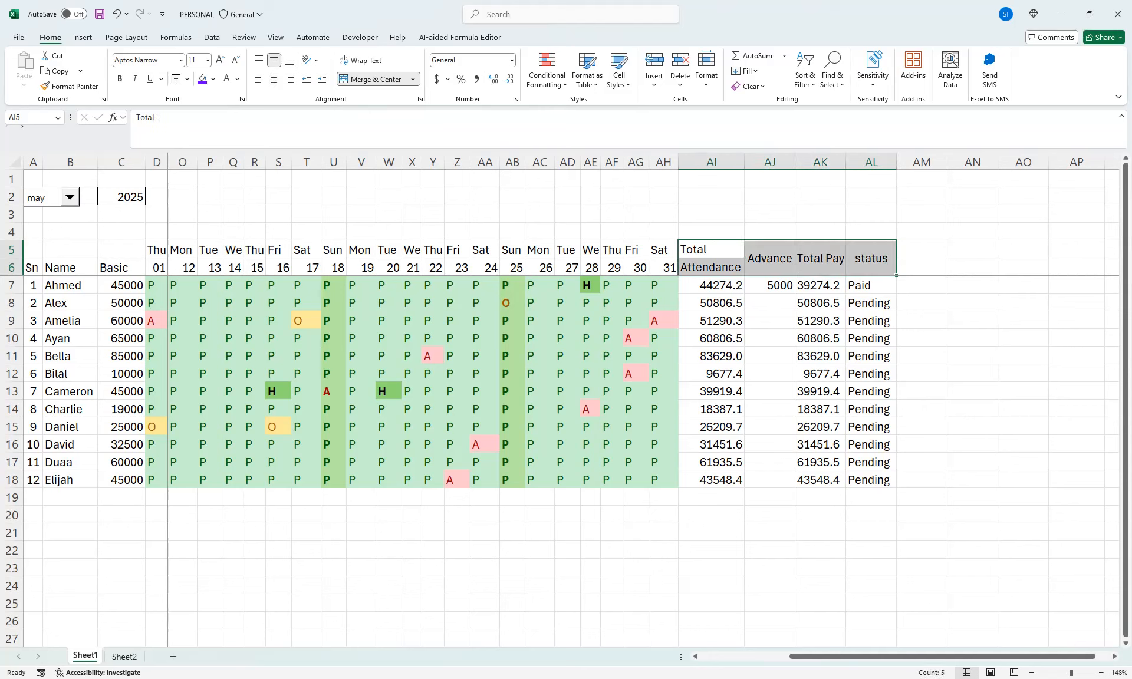
Enter an advance of 23000 in AJ11 for the fifth employee
{"action": "left_click", "coordinate": [769, 356]}
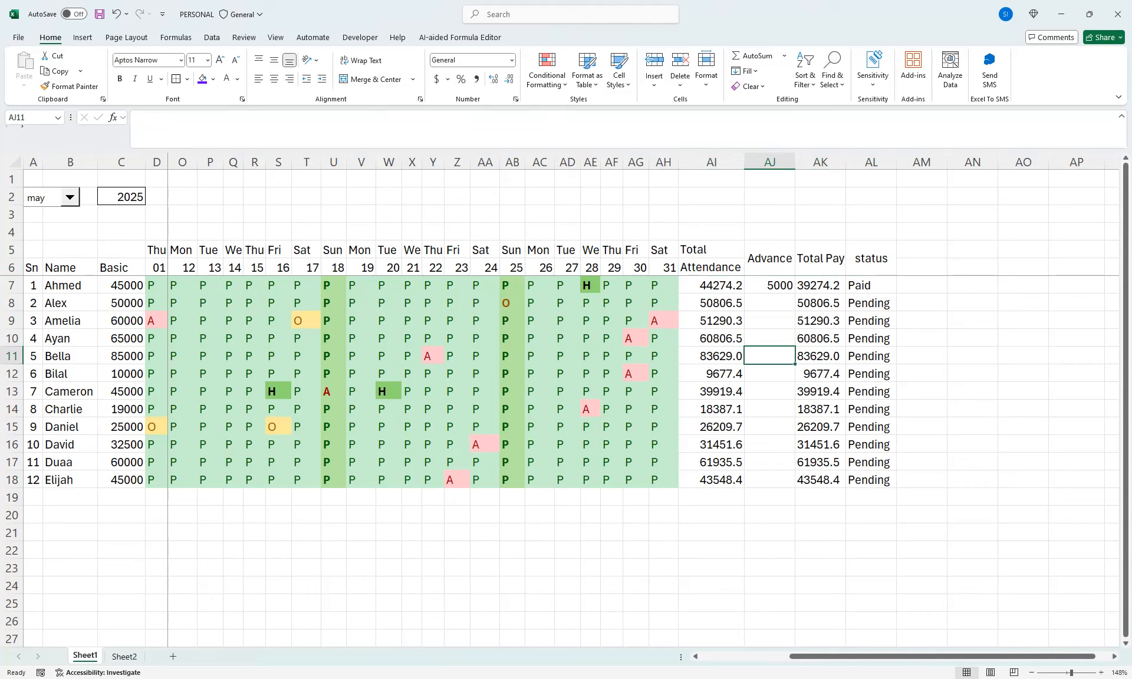
{"action": "type", "text": "23000"}
{"action": "key", "text": "Return"}
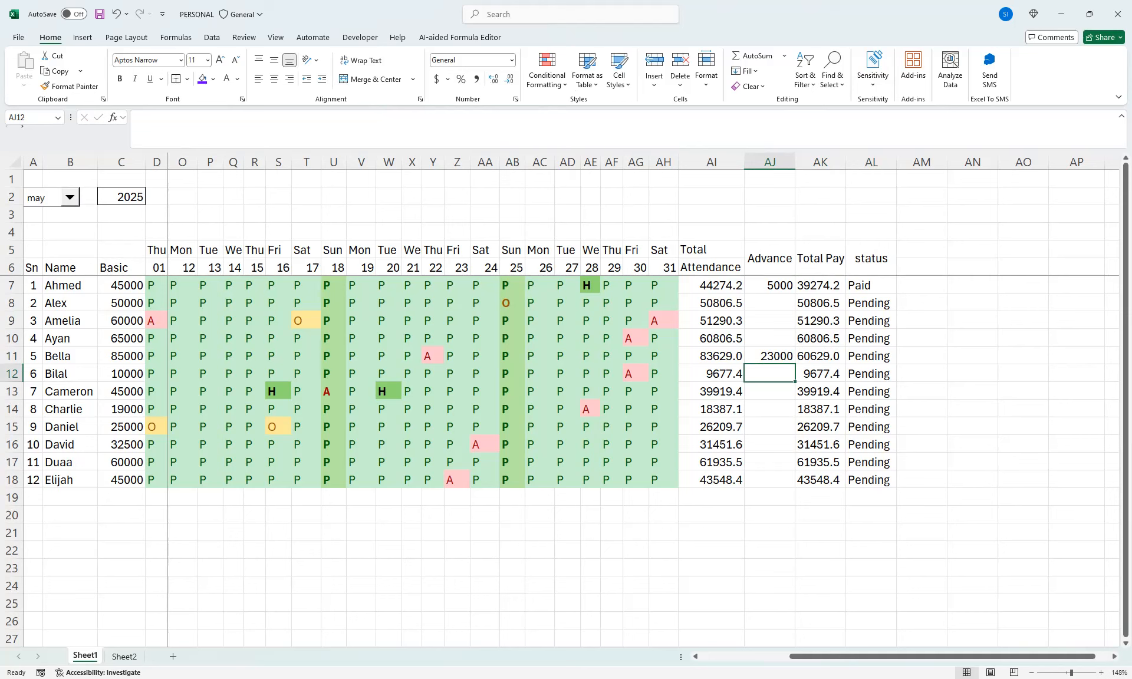
Enter an advance of 20000 in AJ16 for the tenth employee
{"action": "key", "text": "Left"}
{"action": "key", "text": "Left"}
{"action": "key", "text": "Left"}
{"action": "key", "text": "Left"}
{"action": "key", "text": "Left"}
{"action": "key", "text": "Left"}
{"action": "key", "text": "Left"}
{"action": "key", "text": "Left"}
{"action": "key", "text": "Left"}
{"action": "key", "text": "Left"}
{"action": "key", "text": "Left"}
{"action": "key", "text": "Left"}
{"action": "key", "text": "Left"}
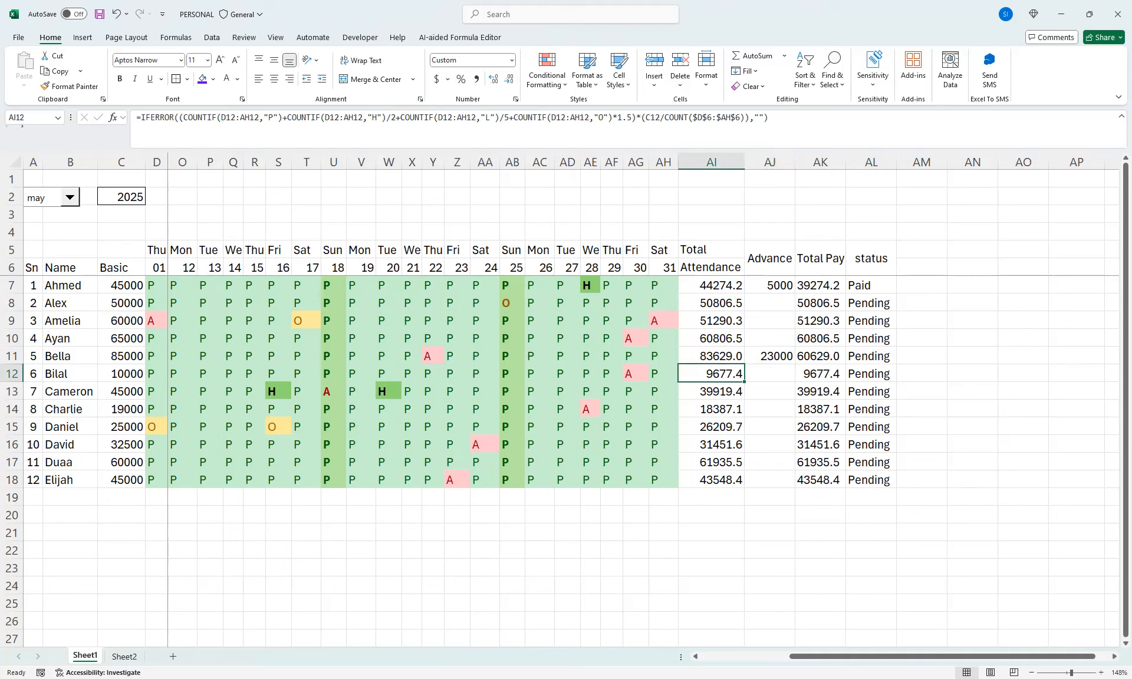
{"action": "key", "text": "Right"}
{"action": "key", "text": "Right"}
{"action": "key", "text": "Right"}
{"action": "key", "text": "Right"}
{"action": "key", "text": "Right"}
{"action": "key", "text": "Right"}
{"action": "key", "text": "Right"}
{"action": "key", "text": "Right"}
{"action": "key", "text": "Right"}
{"action": "key", "text": "Right"}
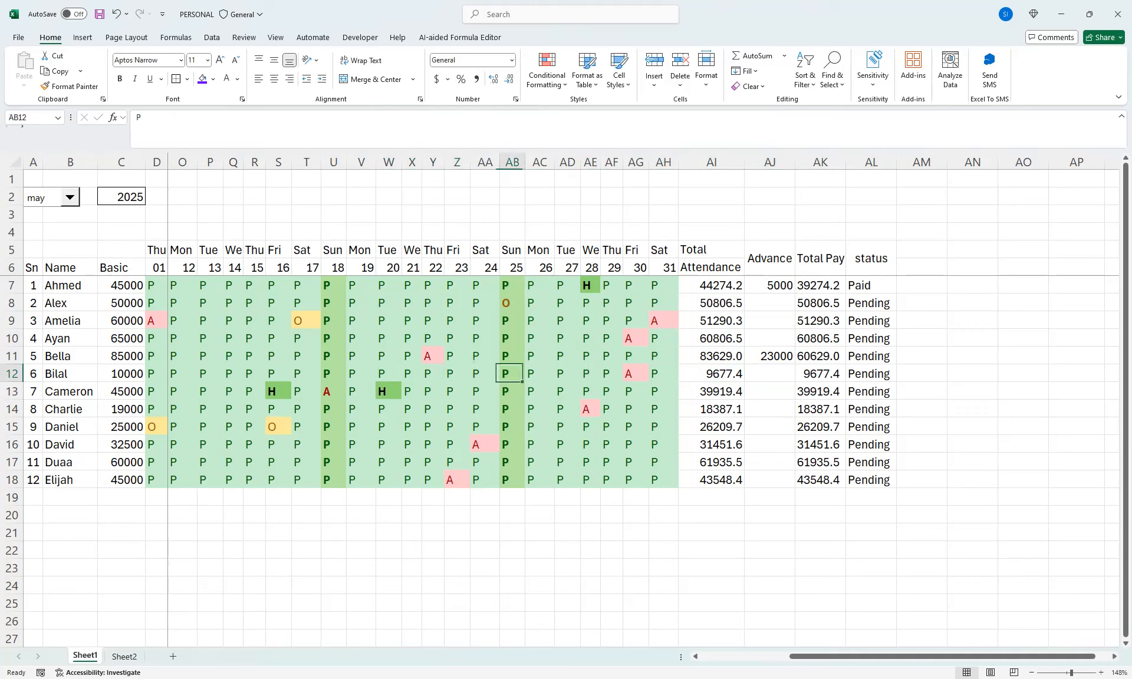
{"action": "key", "text": "Right"}
{"action": "key", "text": "Right"}
{"action": "key", "text": "Right"}
{"action": "key", "text": "Right"}
{"action": "key", "text": "Down"}
{"action": "key", "text": "Down"}
{"action": "key", "text": "Down"}
{"action": "key", "text": "Down"}
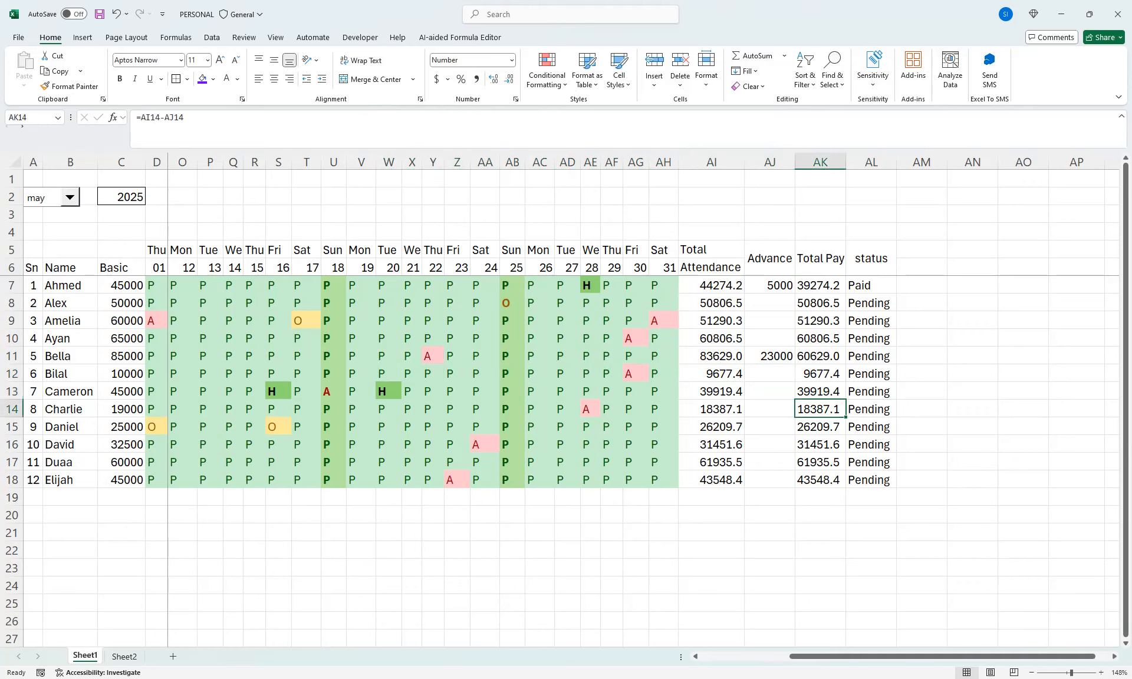
{"action": "key", "text": "Left"}
{"action": "type", "text": "2"}
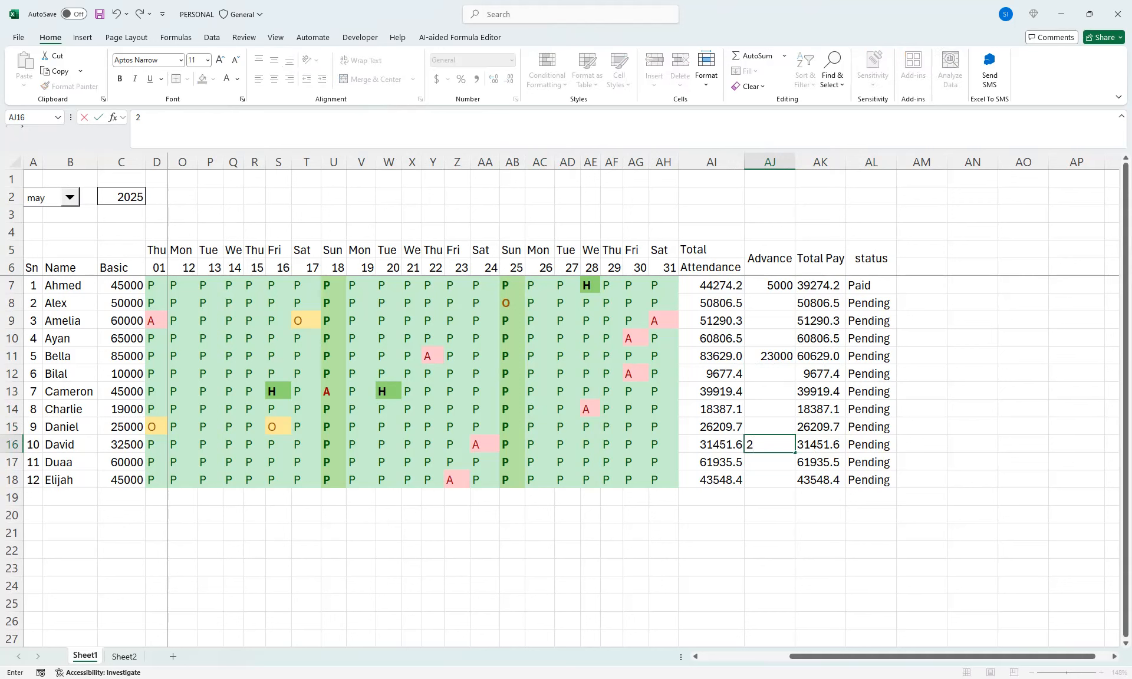
{"action": "type", "text": "0000"}
{"action": "key", "text": "Return"}
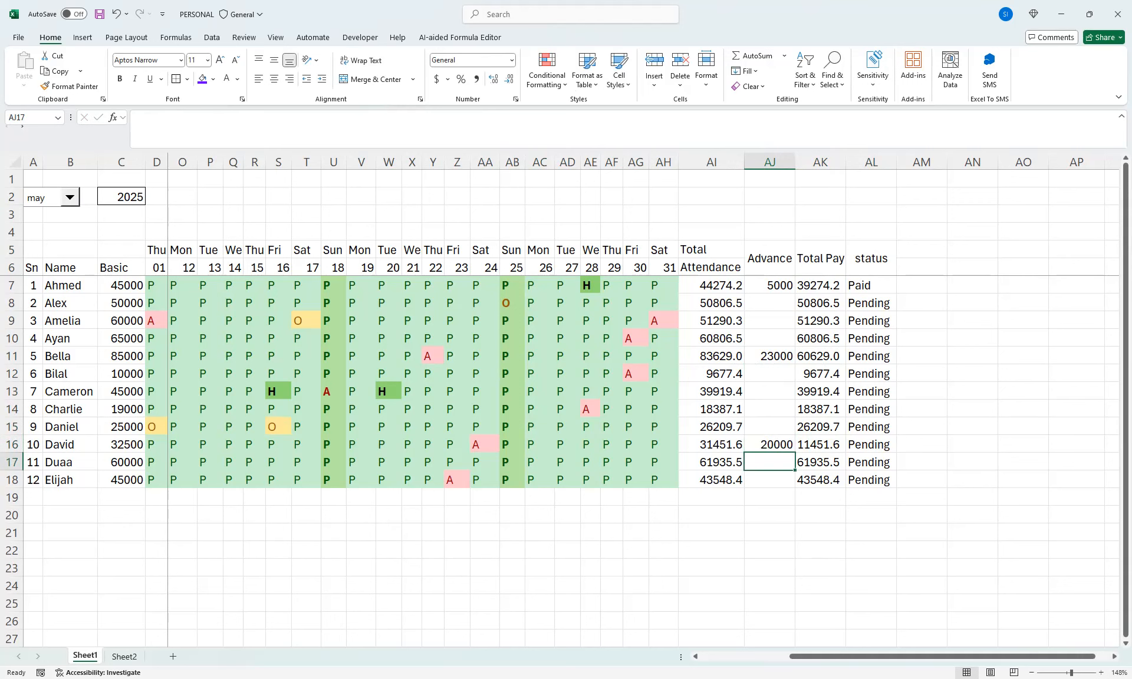
Change the tenth employee's advance in AJ16 to 14500
{"action": "key", "text": "Up"}
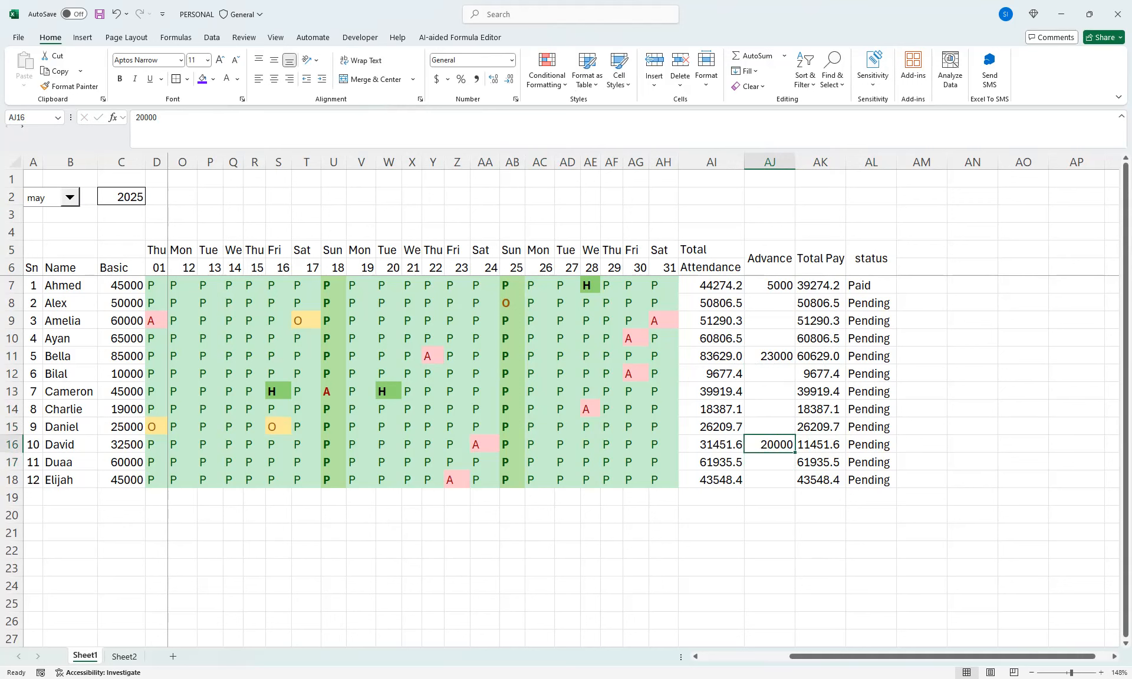
{"action": "type", "text": "14500"}
{"action": "key", "text": "Return"}
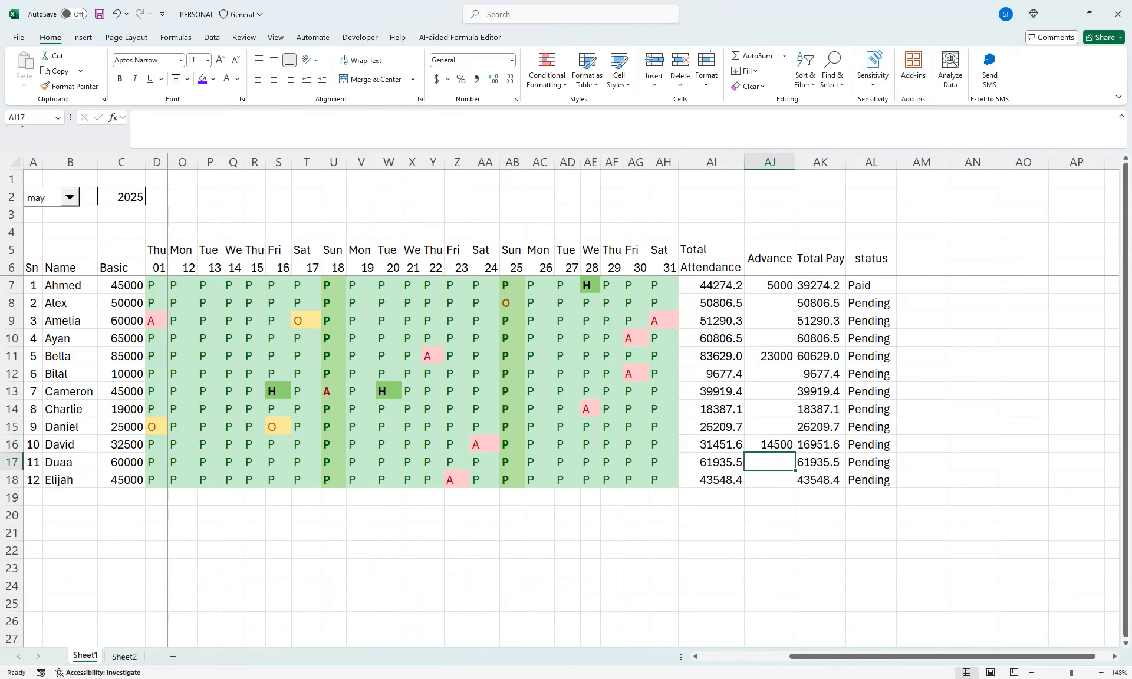
Set the payment status in AL12, AL16 and AL18 to Paid
{"action": "left_click", "coordinate": [870, 374]}
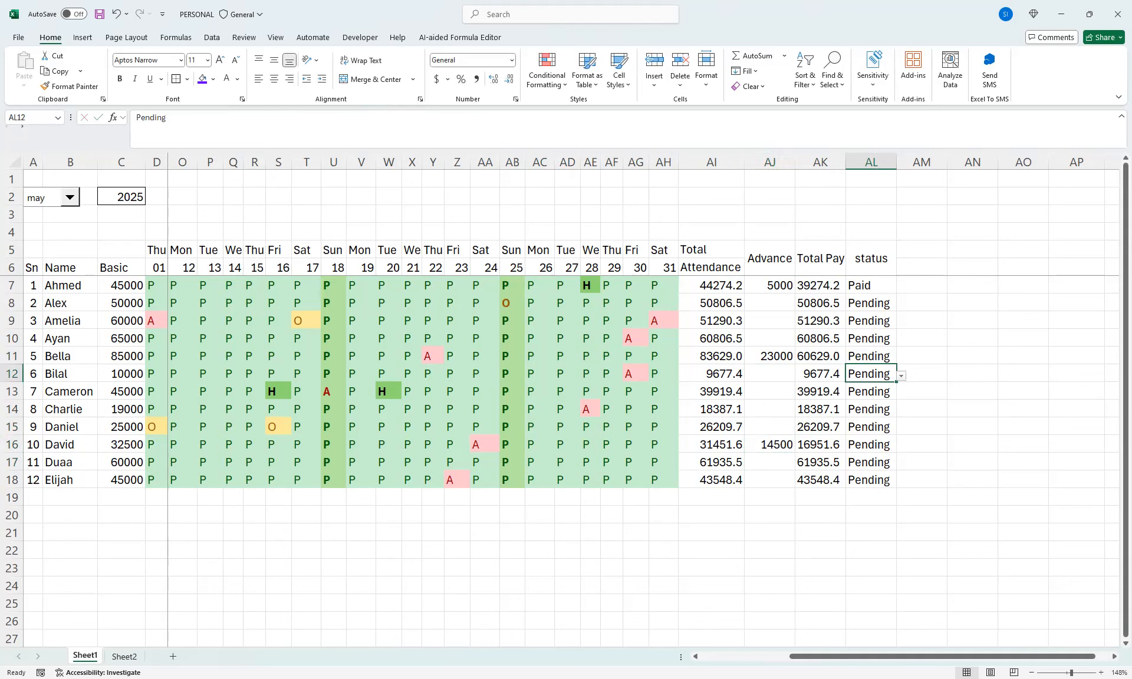
{"action": "left_click", "coordinate": [901, 376]}
{"action": "left_click", "coordinate": [871, 388]}
{"action": "left_click", "coordinate": [871, 445]}
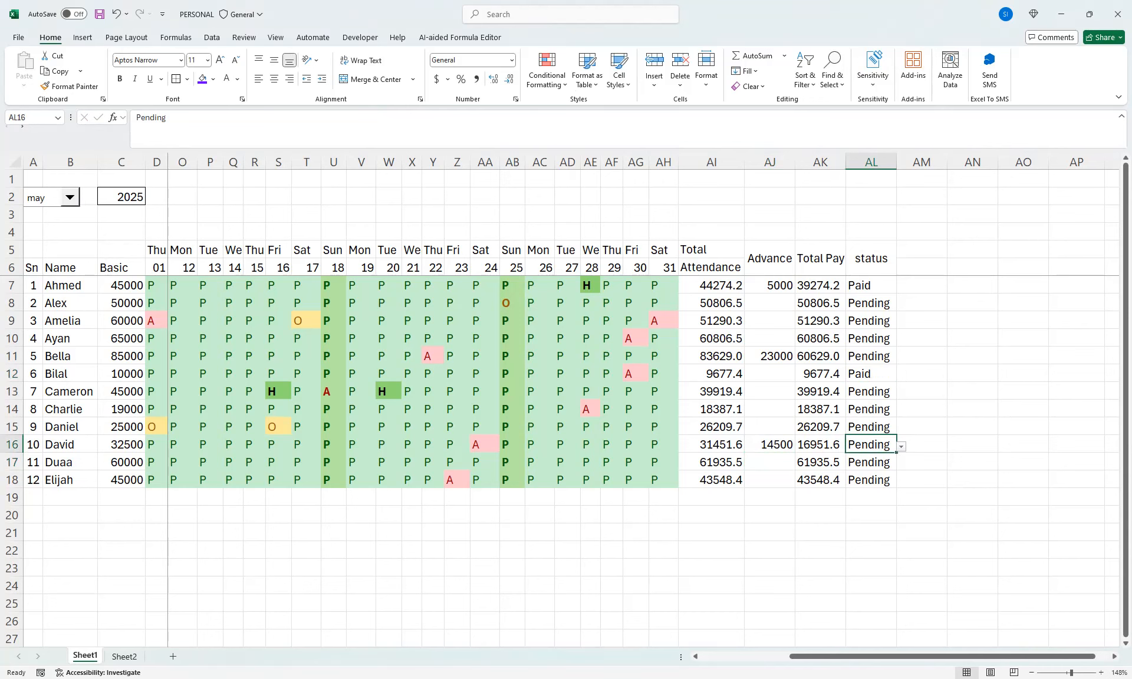
{"action": "left_click", "coordinate": [901, 447]}
{"action": "left_click", "coordinate": [871, 458]}
{"action": "left_click", "coordinate": [871, 480]}
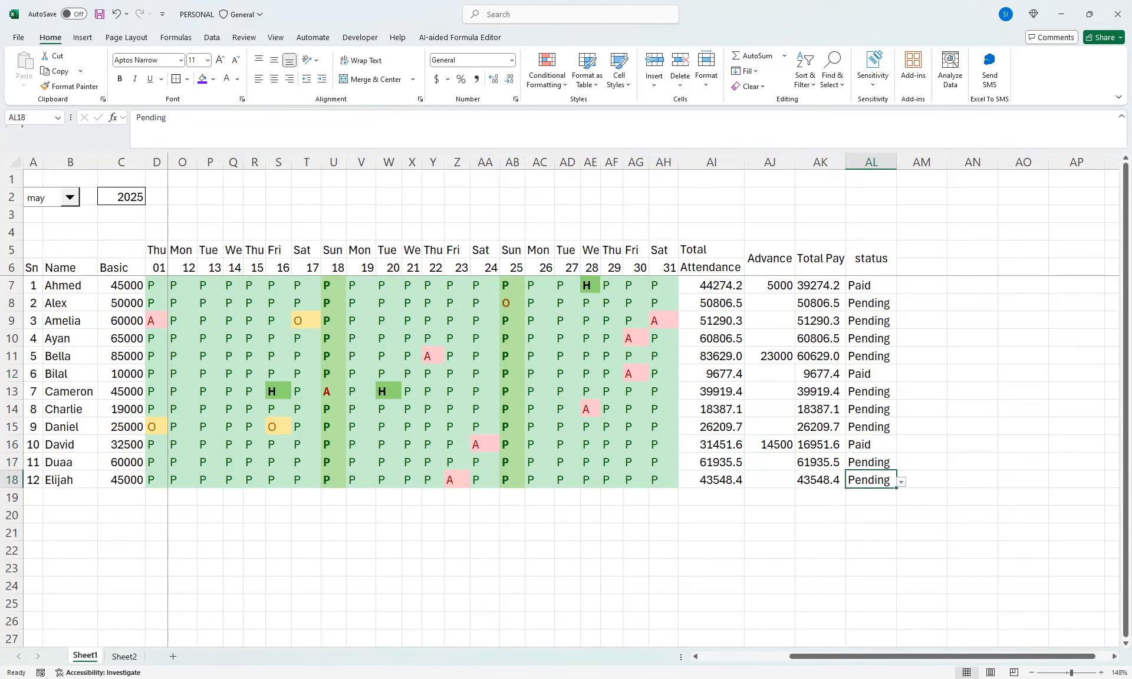
{"action": "left_click", "coordinate": [901, 482]}
{"action": "left_click", "coordinate": [870, 494]}
{"action": "left_click", "coordinate": [871, 374]}
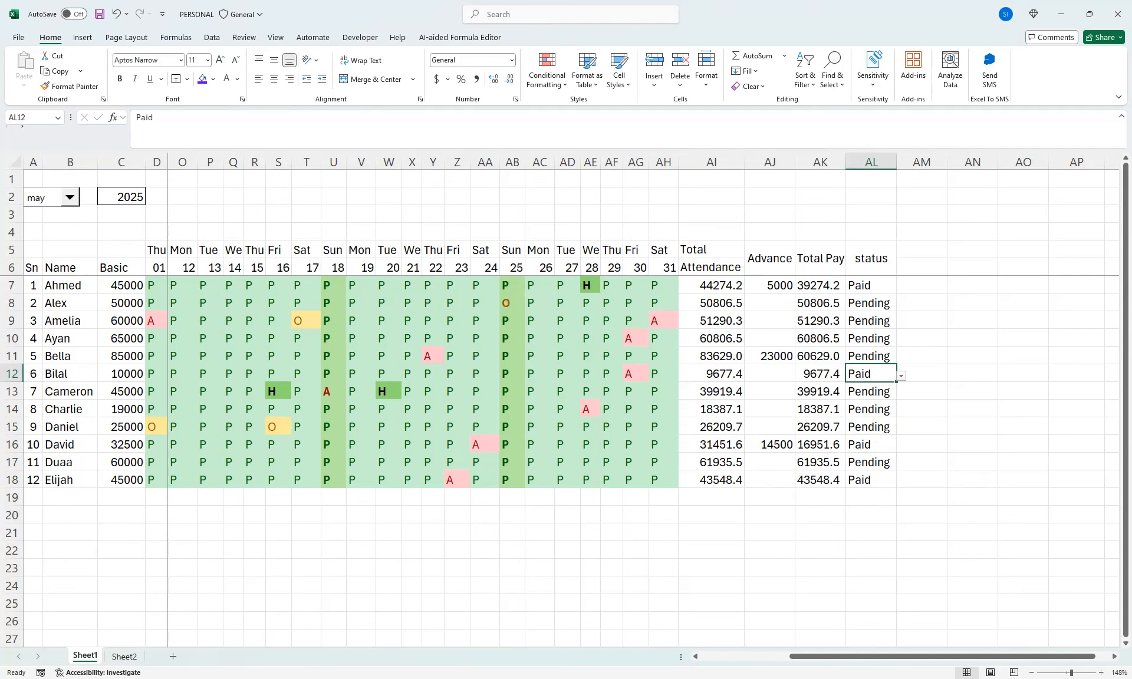
Fill the date, attendance, pay and status headers D5:AL6 with a custom light red color
{"action": "left_click_drag", "start_coordinate": [871, 258], "coordinate": [156, 258]}
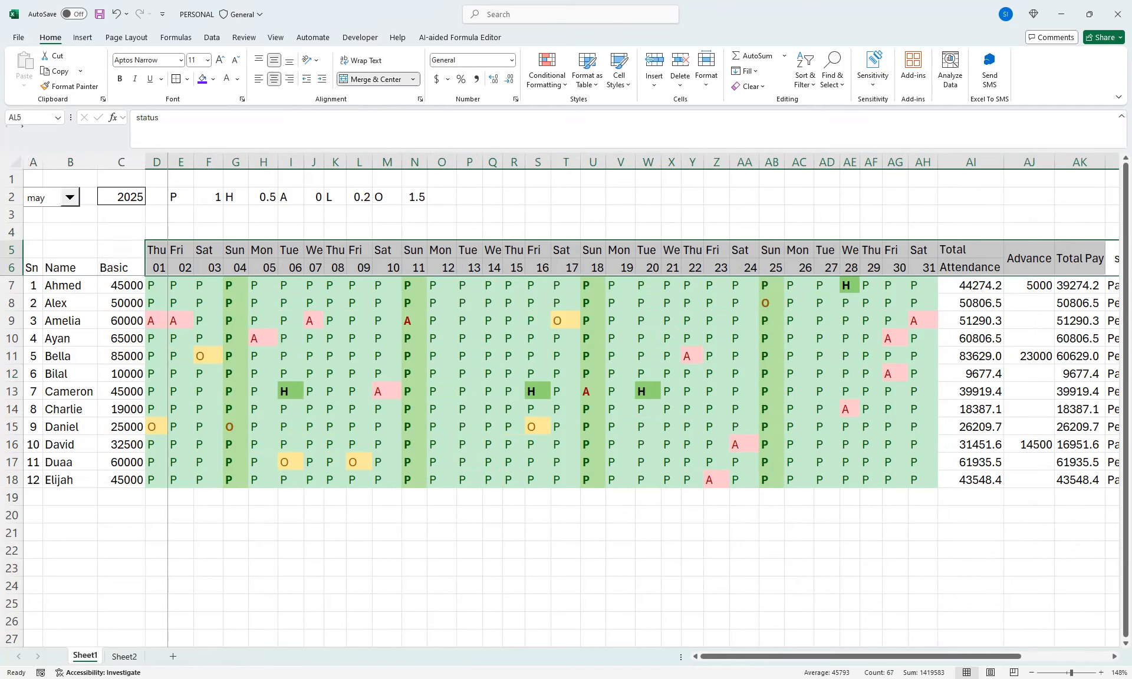
{"action": "left_click", "coordinate": [213, 79]}
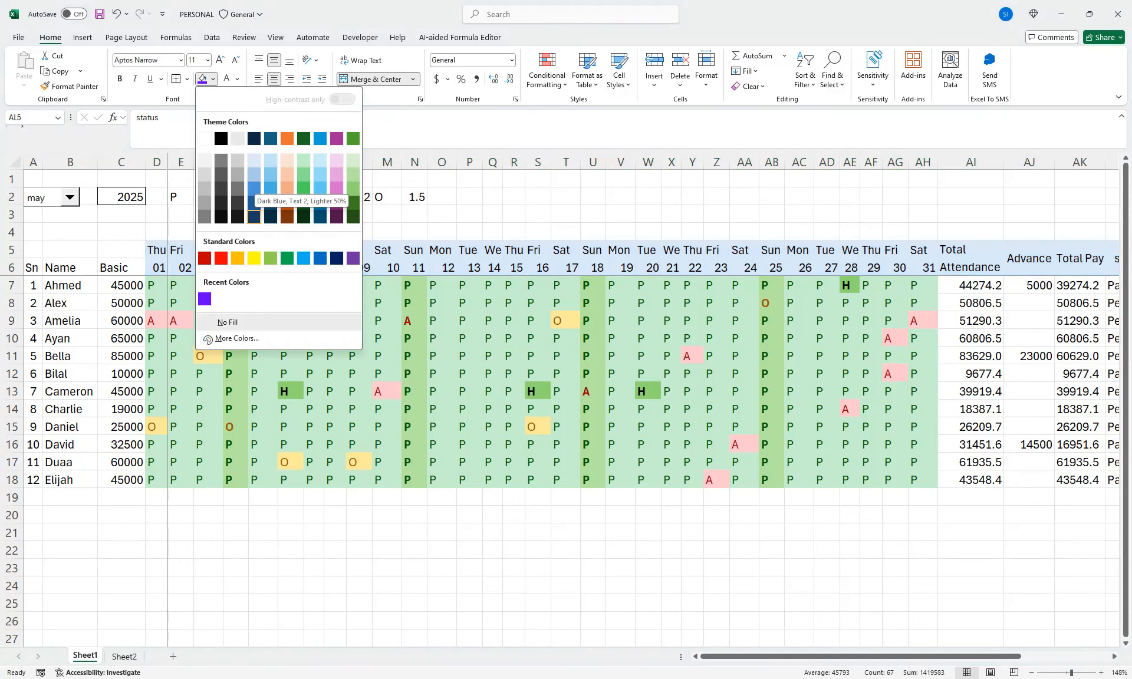
{"action": "left_click", "coordinate": [237, 338]}
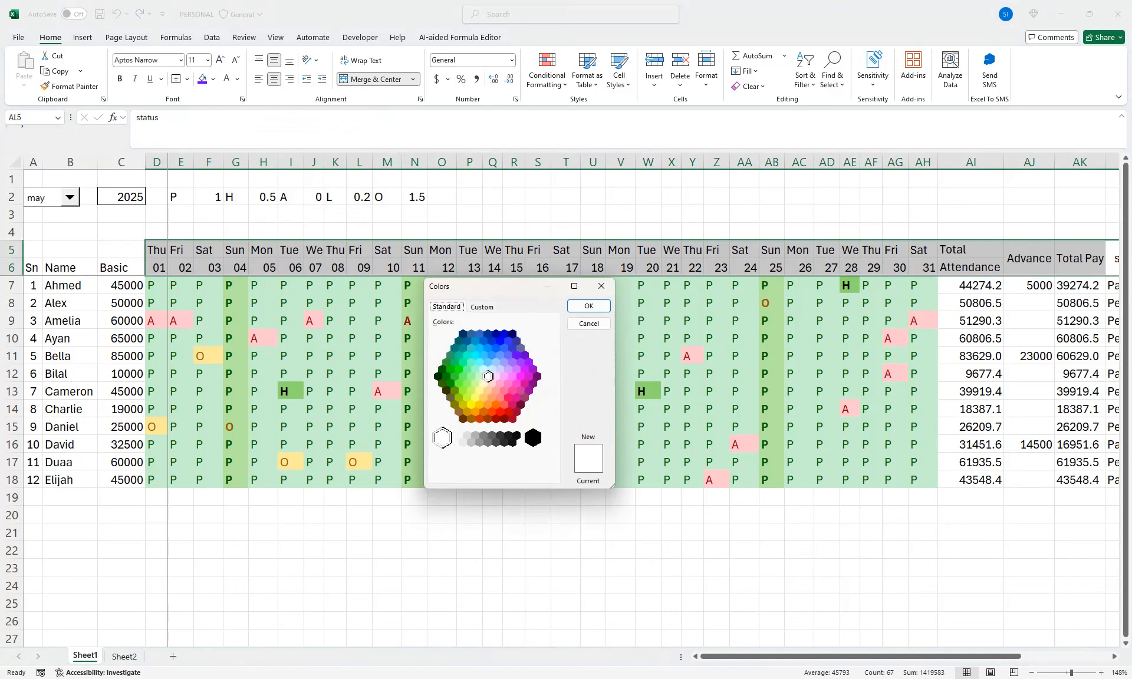
{"action": "left_click", "coordinate": [482, 307]}
{"action": "left_click", "coordinate": [532, 352]}
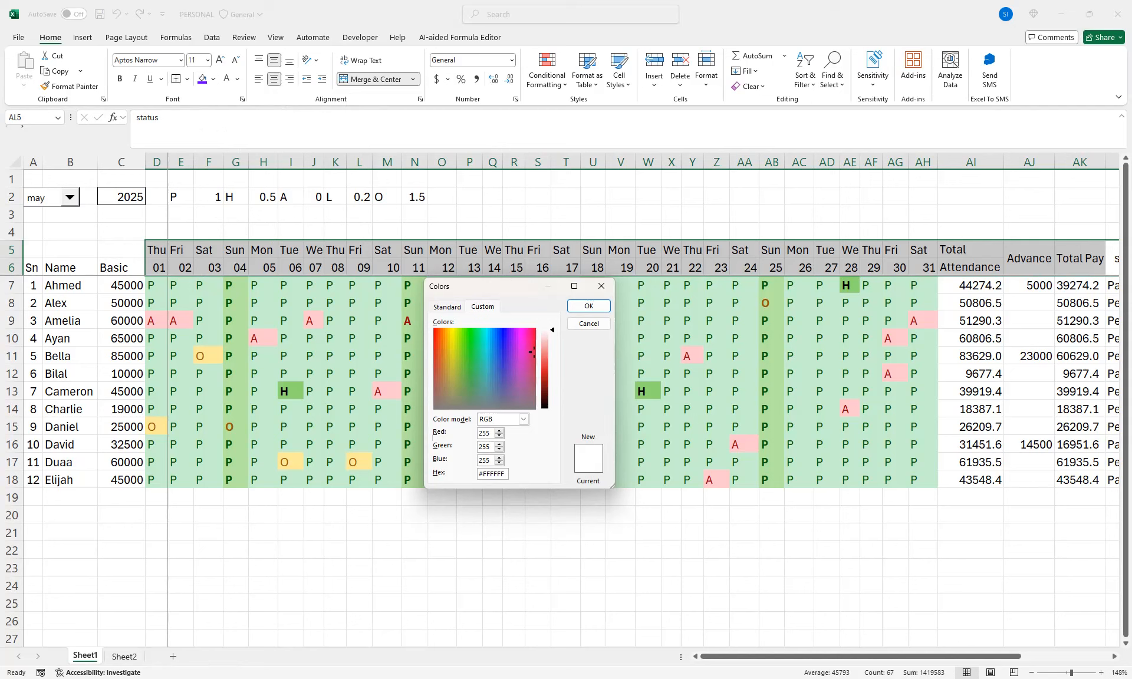
{"action": "left_click_drag", "start_coordinate": [552, 330], "coordinate": [552, 346]}
{"action": "left_click", "coordinate": [589, 305]}
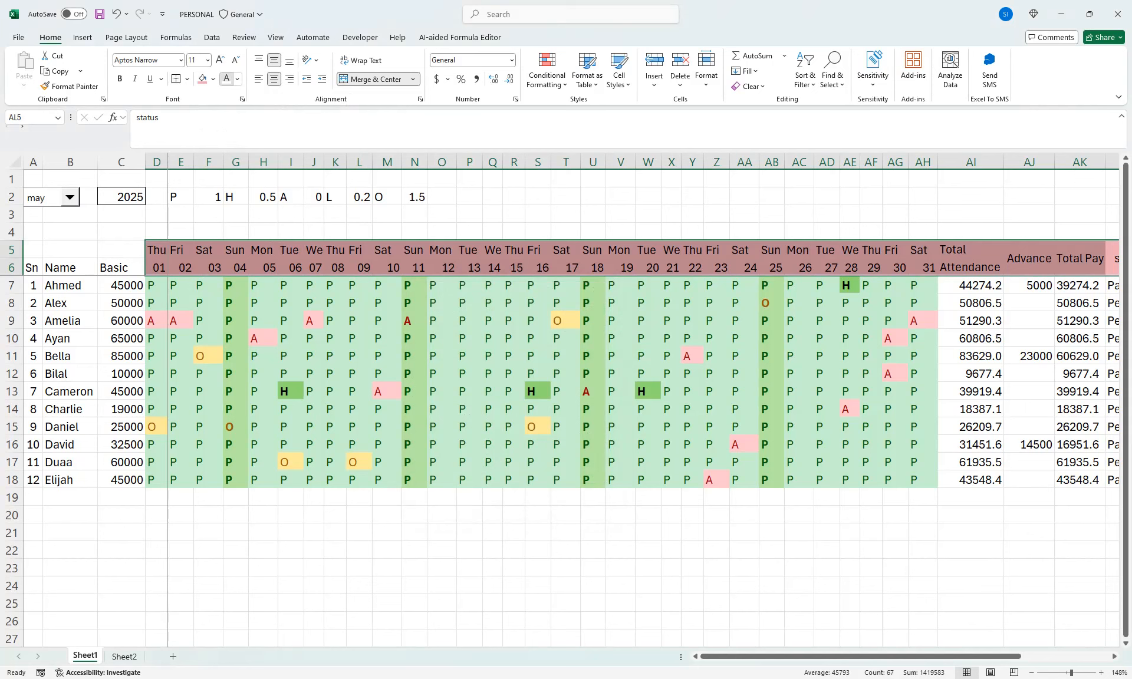
Make the text of the header cells D5:AL6 white
{"action": "left_click", "coordinate": [226, 79]}
{"action": "scroll", "coordinate": [589, 383], "scroll_direction": "right", "scroll_amount": 2}
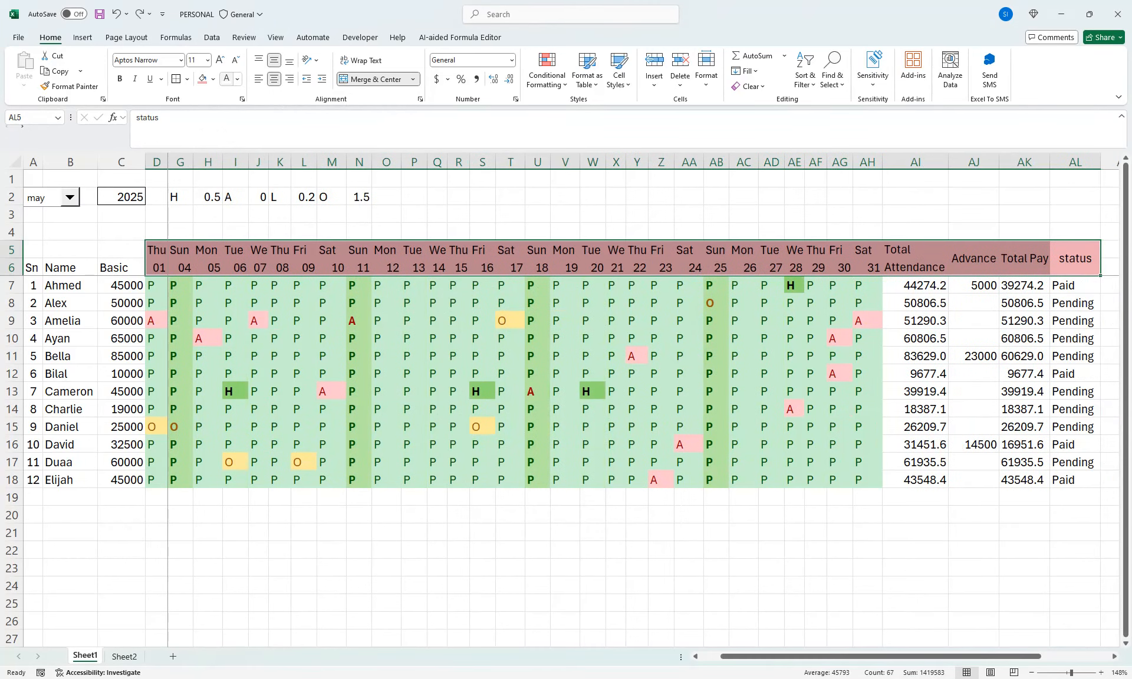
{"action": "left_click", "coordinate": [226, 79]}
{"action": "left_click", "coordinate": [436, 409]}
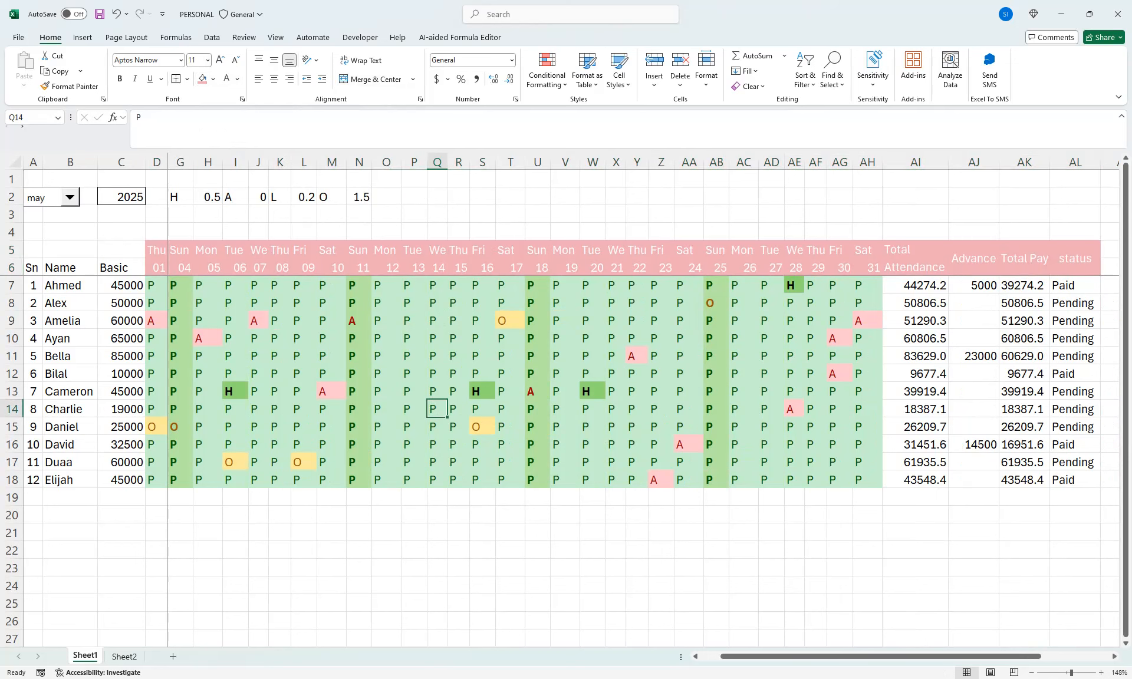
Apply the Note cell style to headers A5:C6 and the 20% - Accent2 style to the employee cells A7:C18
{"action": "mouse_move", "coordinate": [121, 250]}
{"action": "left_mouse_down"}
{"action": "mouse_move", "coordinate": [70, 267]}
{"action": "mouse_move", "coordinate": [121, 267]}
{"action": "left_mouse_up"}
{"action": "left_click", "coordinate": [618, 79]}
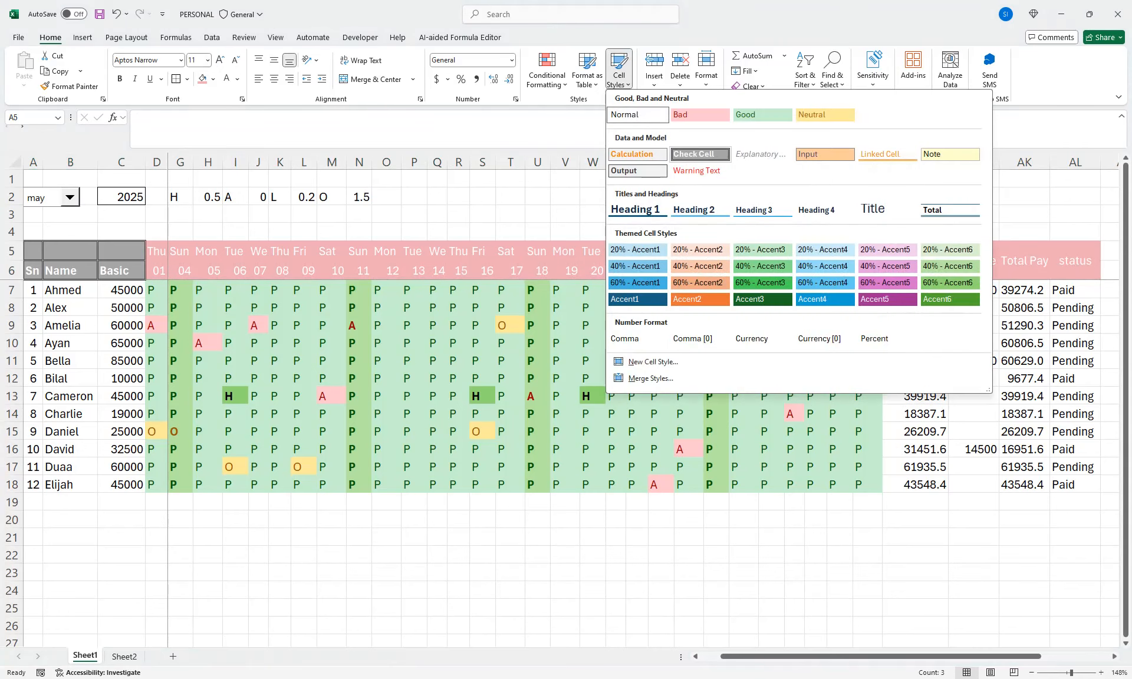
{"action": "left_click", "coordinate": [949, 154]}
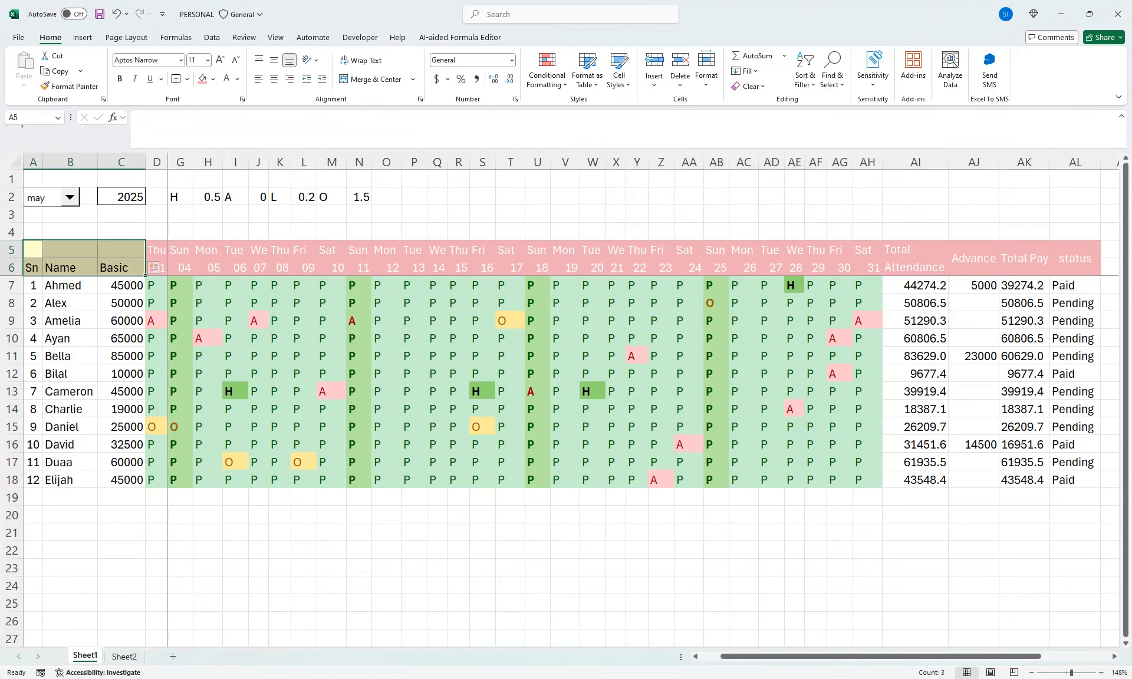
{"action": "left_click_drag", "start_coordinate": [33, 285], "coordinate": [132, 480]}
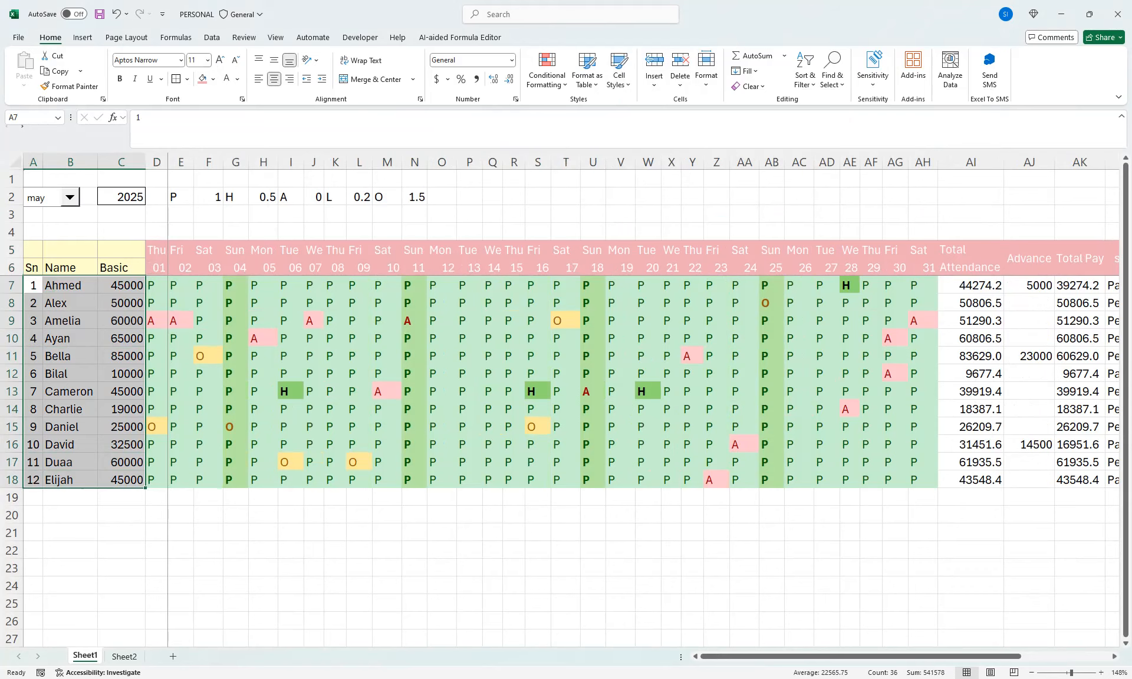
{"action": "left_click", "coordinate": [619, 70]}
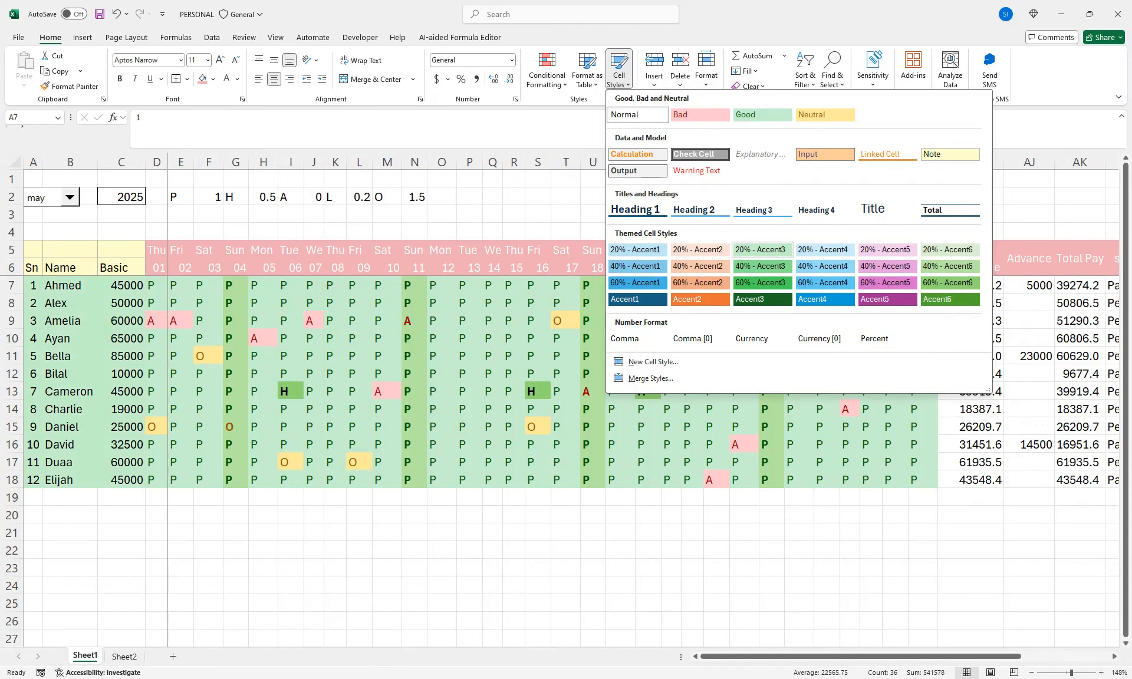
{"action": "left_click", "coordinate": [699, 249]}
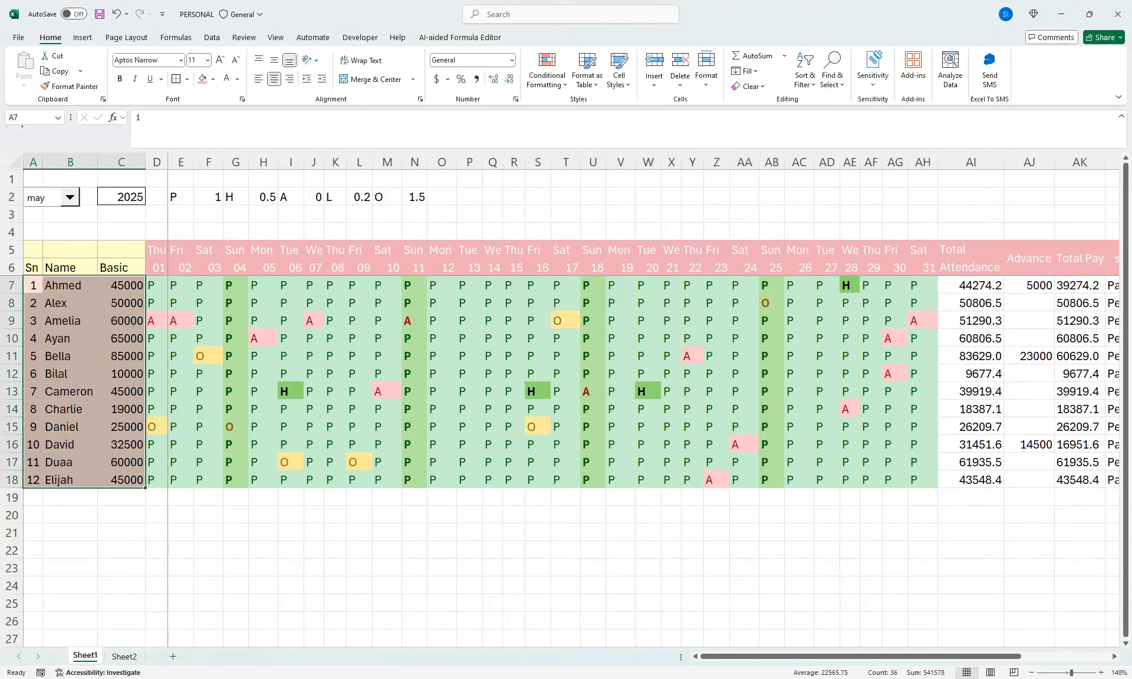
Apply the 40% - Accent3 cell style to the attendance, advance, pay and status cells AI7:AL18
{"action": "left_click_drag", "start_coordinate": [971, 285], "coordinate": [1107, 482]}
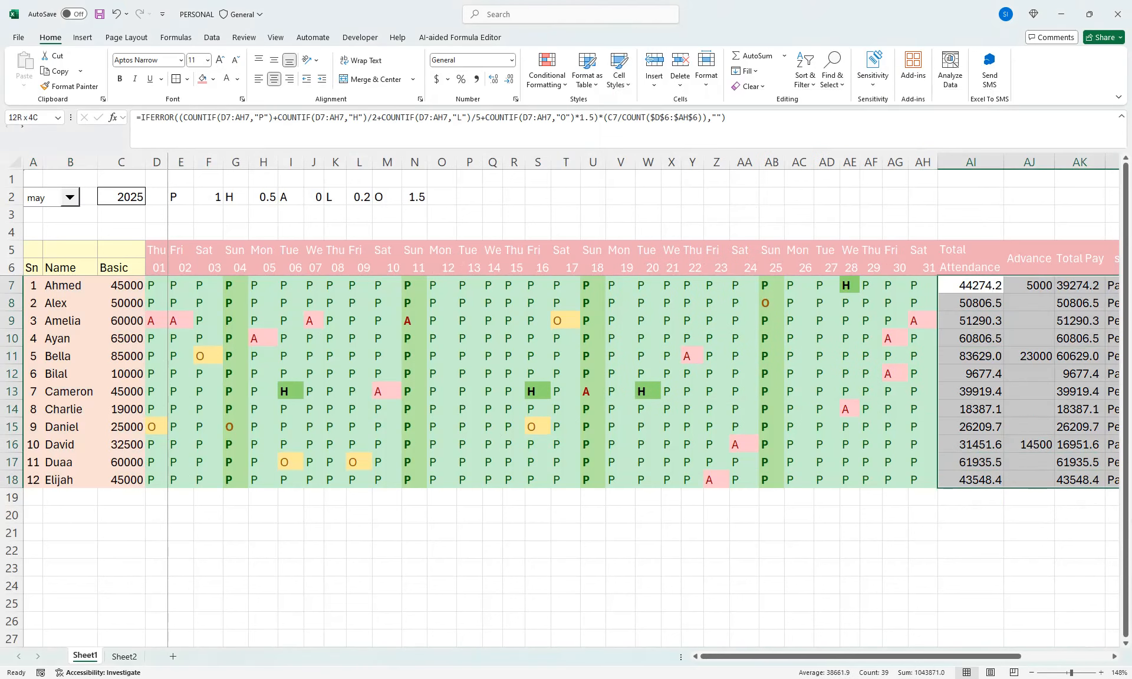
{"action": "left_click", "coordinate": [547, 70]}
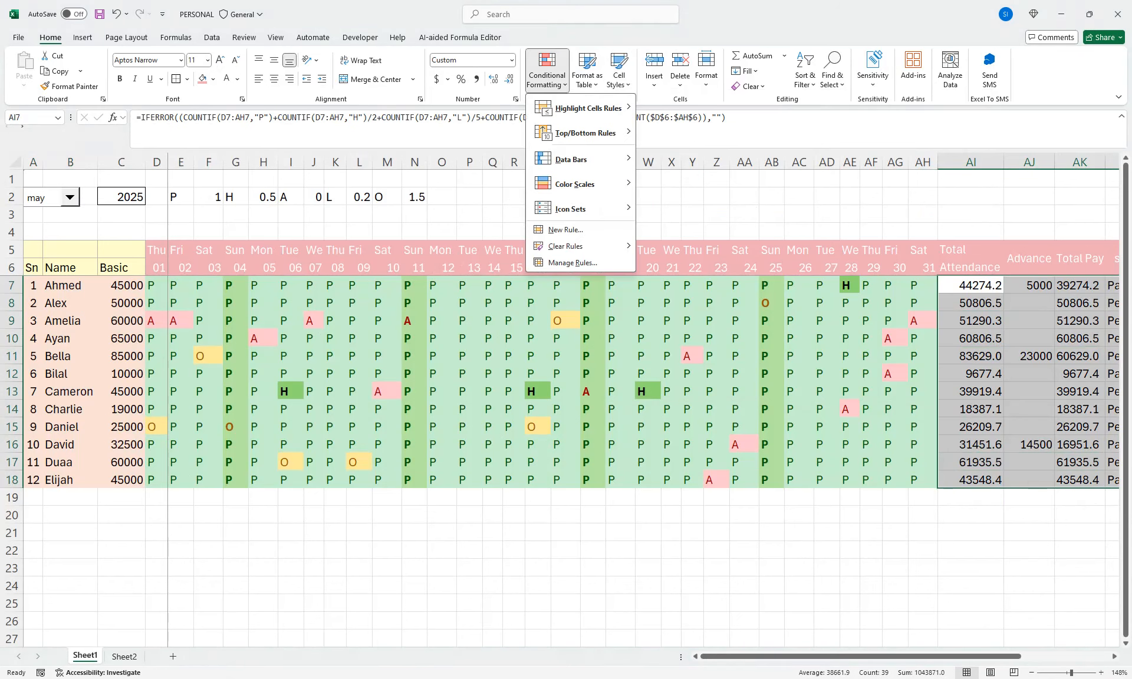
{"action": "left_click", "coordinate": [619, 70]}
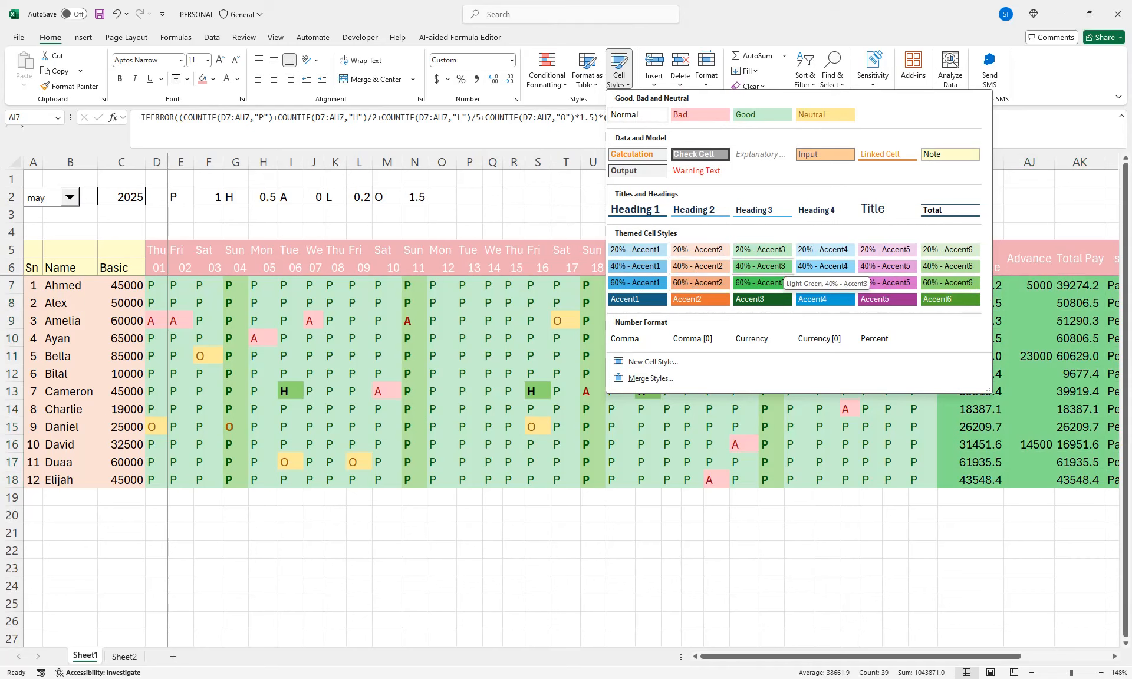
{"action": "left_click", "coordinate": [767, 267]}
{"action": "left_click", "coordinate": [290, 250]}
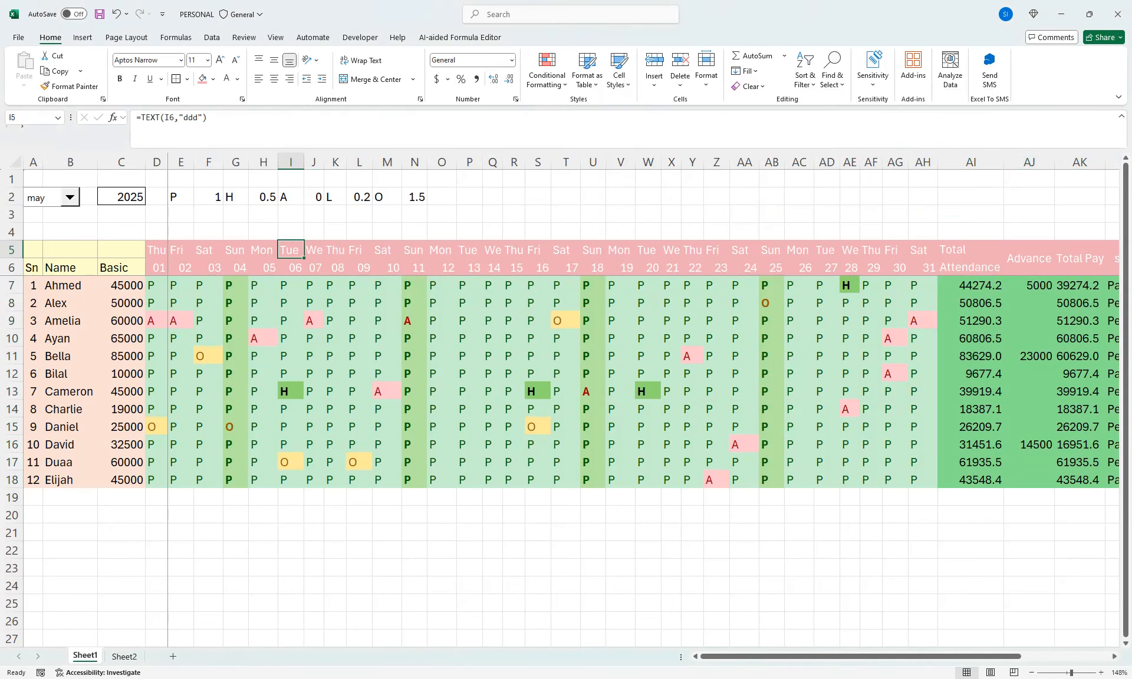
{"action": "left_click", "coordinate": [209, 198]}
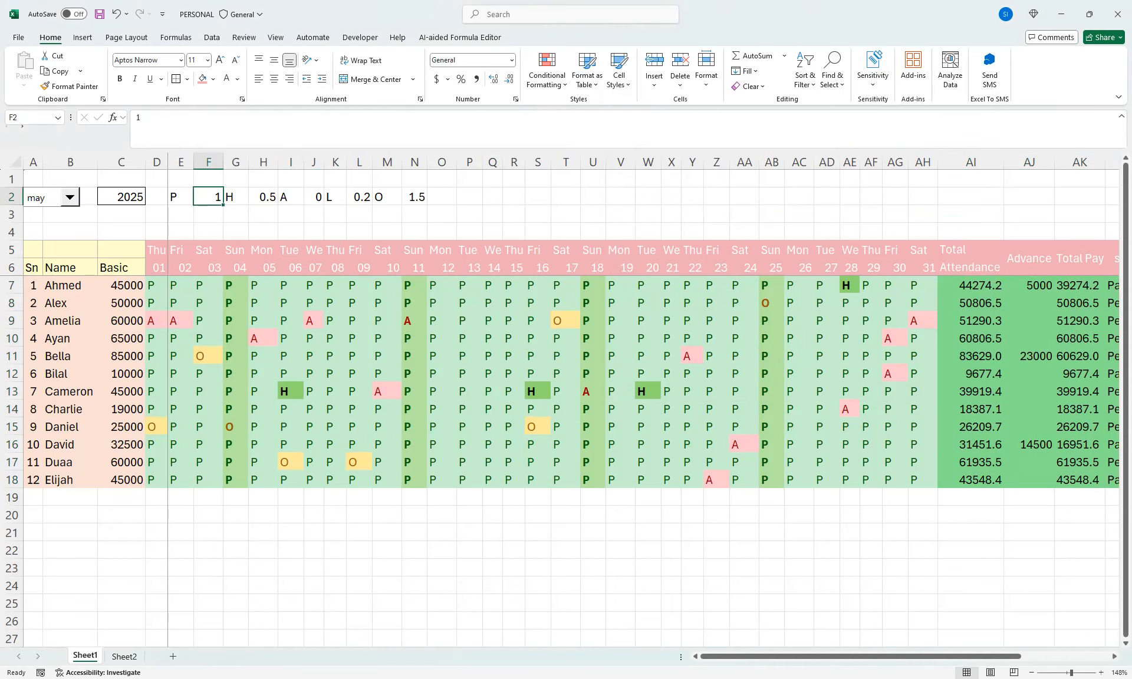
{"action": "left_click_drag", "start_coordinate": [71, 179], "coordinate": [156, 232]}
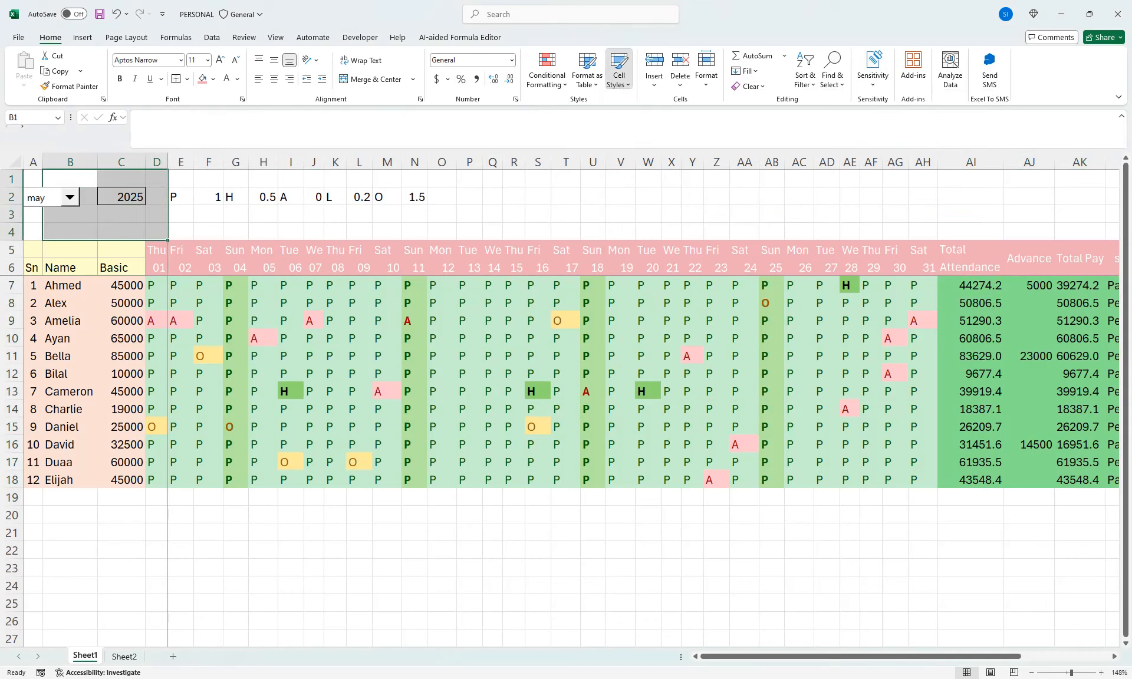
{"action": "left_click", "coordinate": [619, 68]}
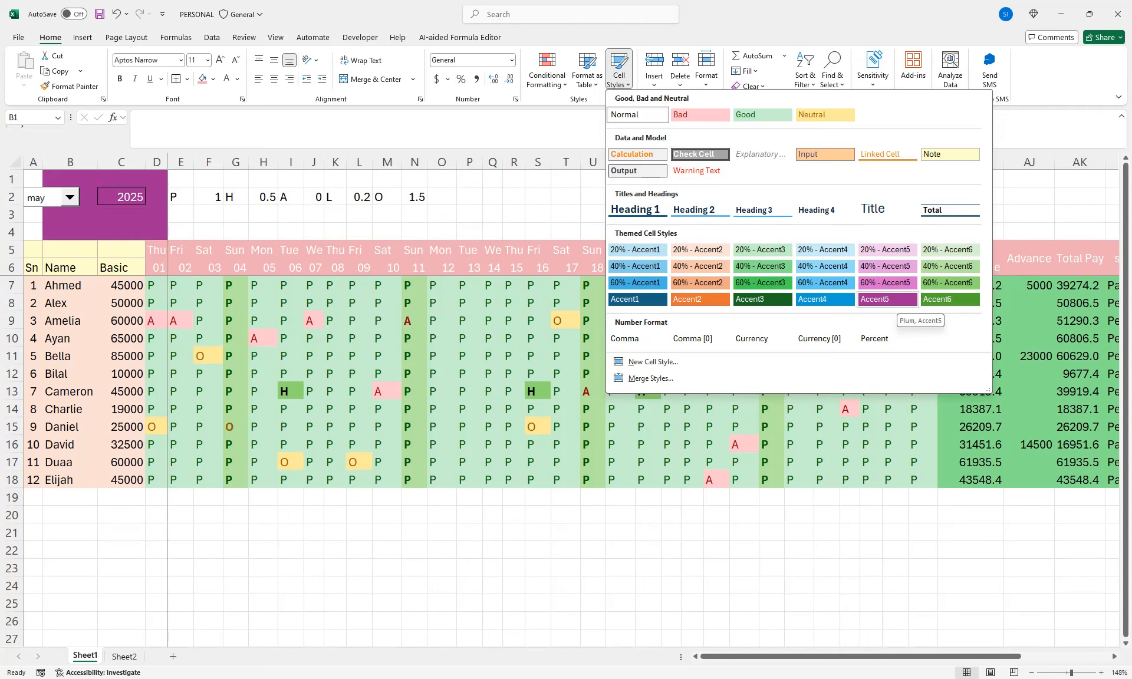
{"action": "left_click", "coordinate": [33, 179]}
{"action": "left_click_drag", "start_coordinate": [33, 180], "coordinate": [157, 231]}
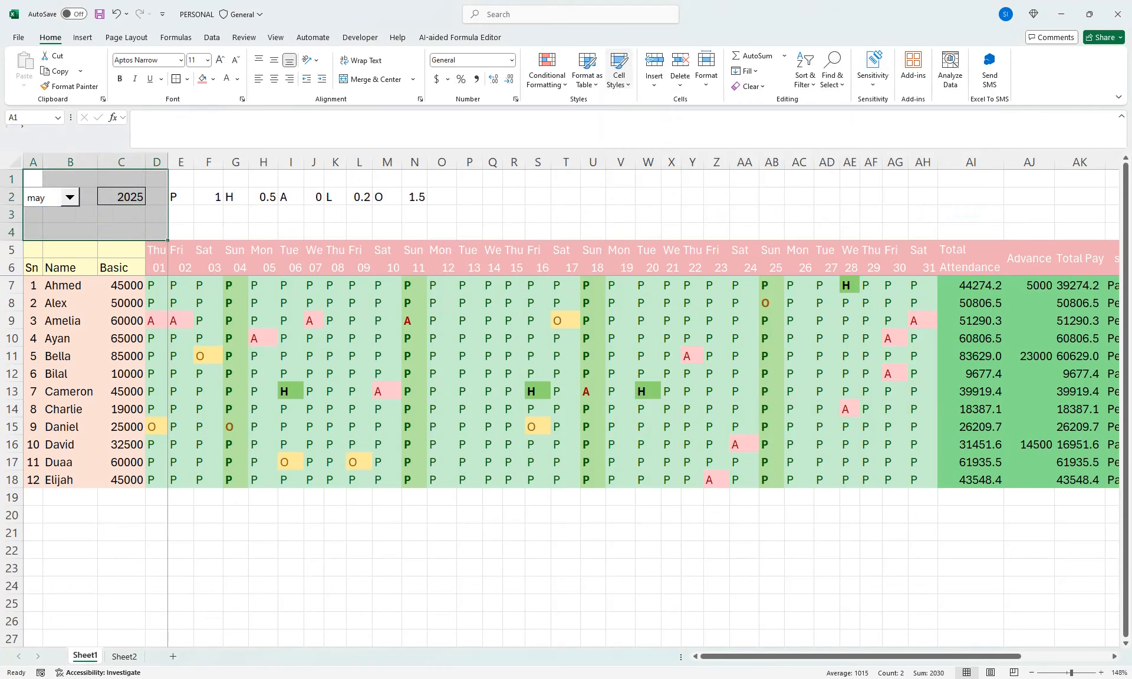
{"action": "left_click", "coordinate": [619, 71]}
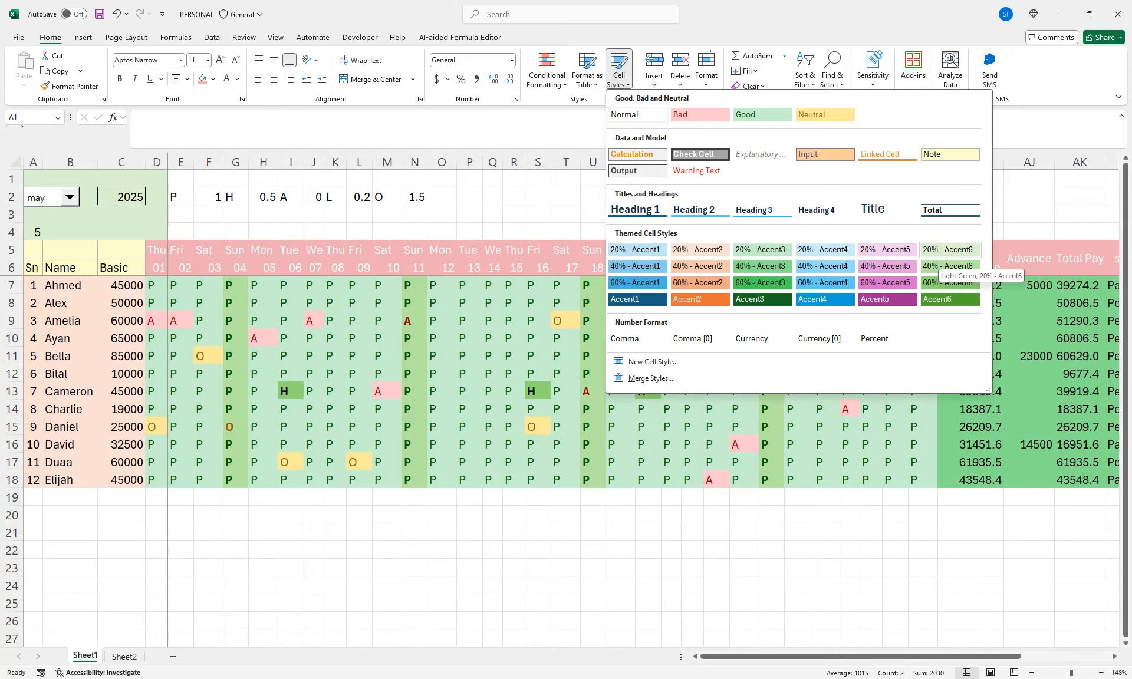
{"action": "left_click", "coordinate": [359, 373]}
Recolor the attendance, advance, pay and status cells AI7:AL18 light orange
{"action": "left_click", "coordinate": [359, 374]}
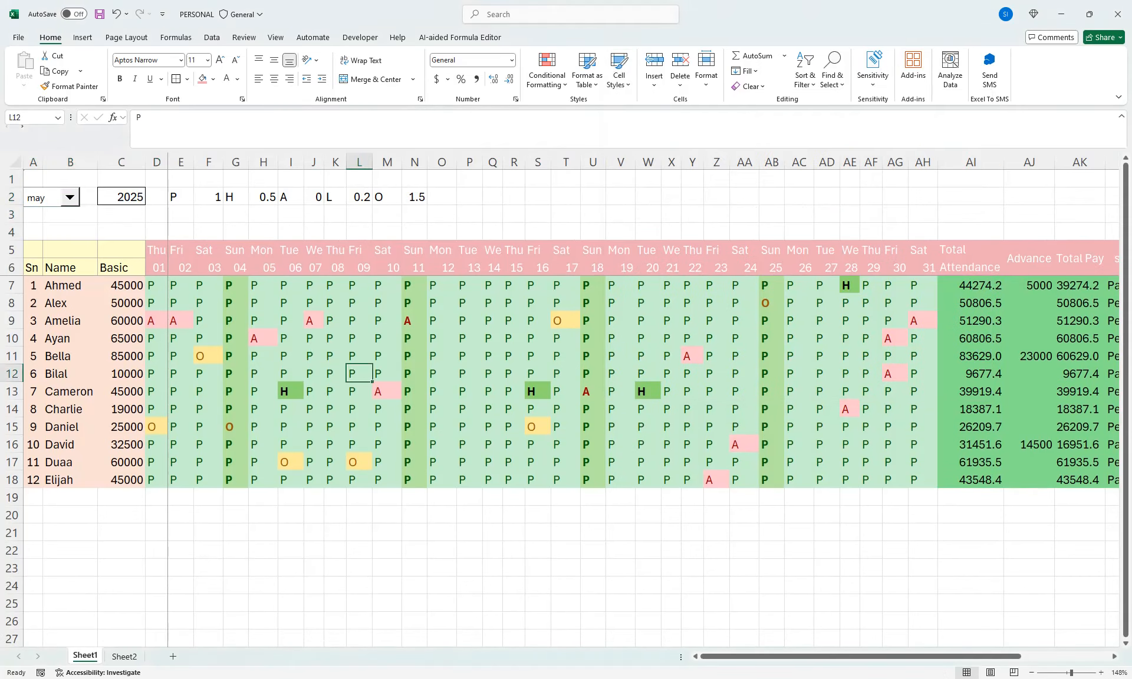
{"action": "key", "text": "ctrl+z"}
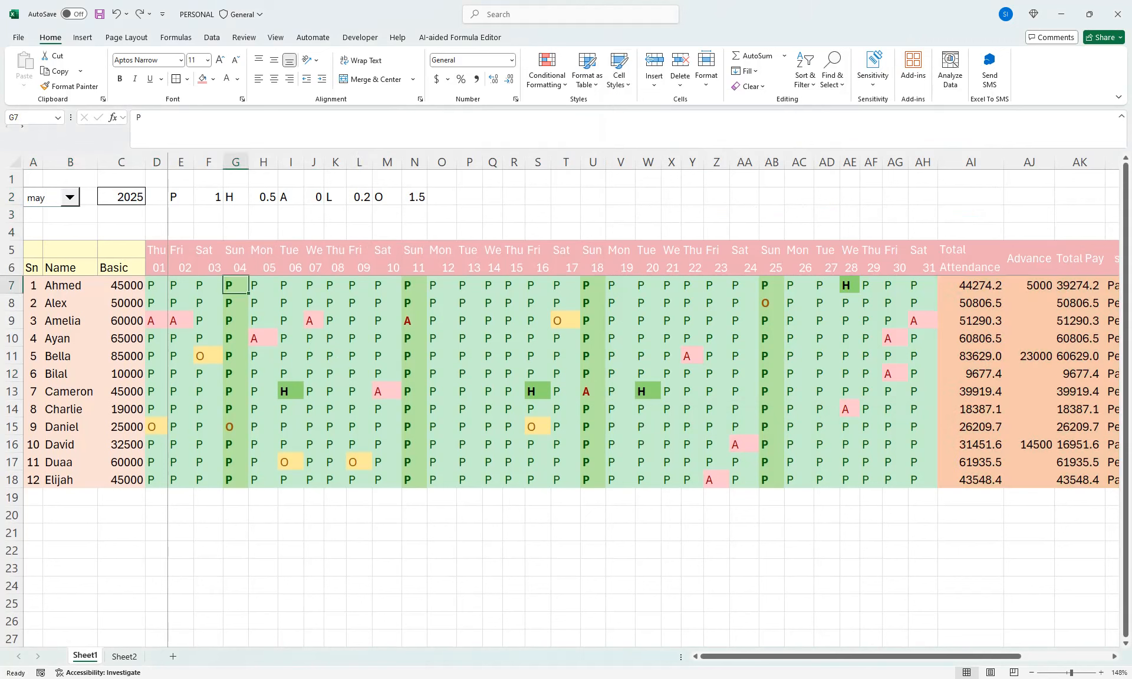
Merge and center the Sn, Name and Basic headers each across rows 5 and 6, and angle Sn counterclockwise
{"action": "left_click_drag", "start_coordinate": [121, 250], "coordinate": [33, 268]}
{"action": "left_click", "coordinate": [371, 79]}
{"action": "left_click", "coordinate": [371, 79]}
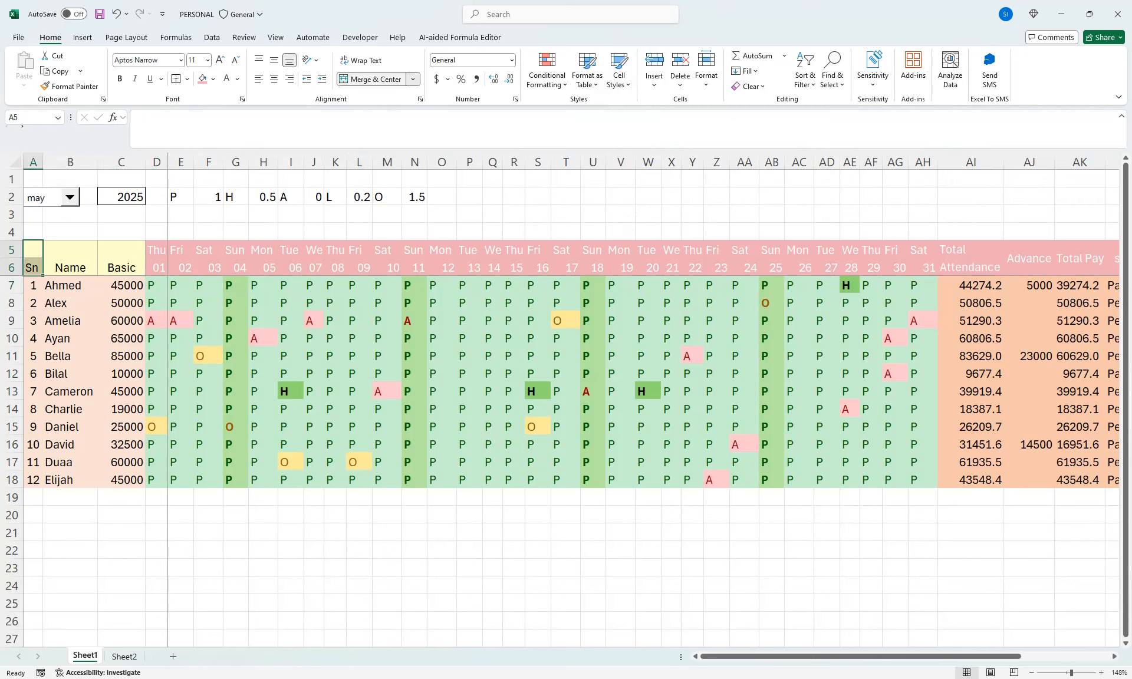
{"action": "left_click", "coordinate": [372, 79]}
{"action": "left_click", "coordinate": [311, 59]}
{"action": "left_click", "coordinate": [339, 94]}
Format the Name and Basic headers as bold, vertically centered text angled counterclockwise
{"action": "left_click_drag", "start_coordinate": [122, 260], "coordinate": [74, 259]}
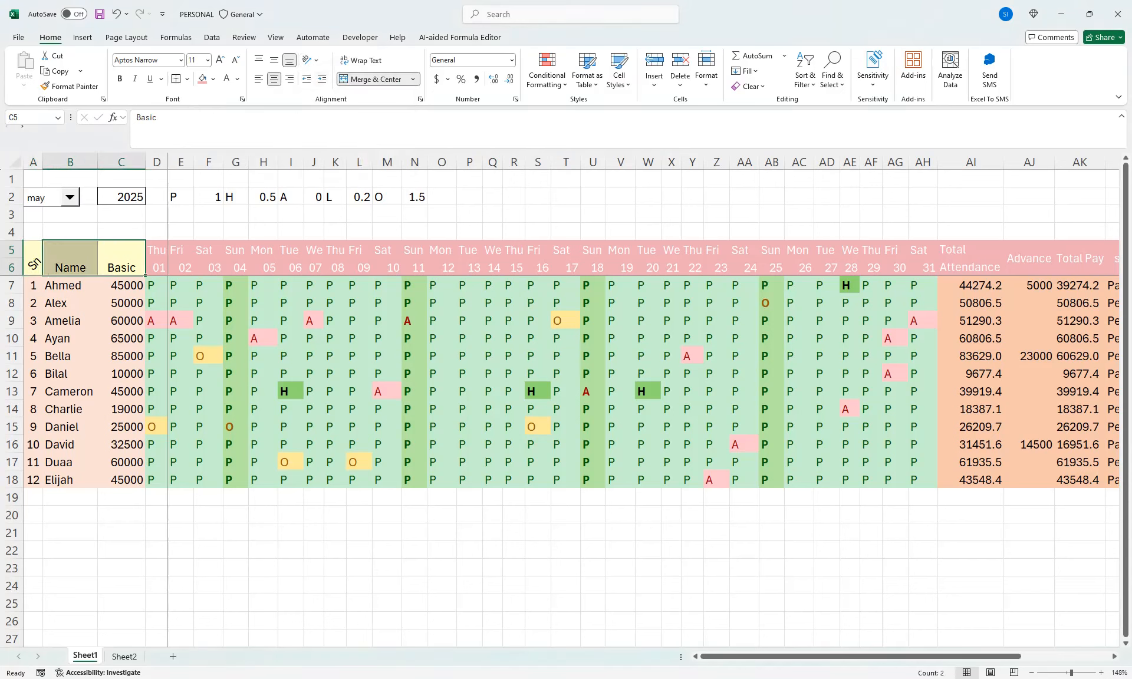
{"action": "left_click", "coordinate": [311, 59]}
{"action": "left_click", "coordinate": [339, 77]}
{"action": "left_click", "coordinate": [273, 59]}
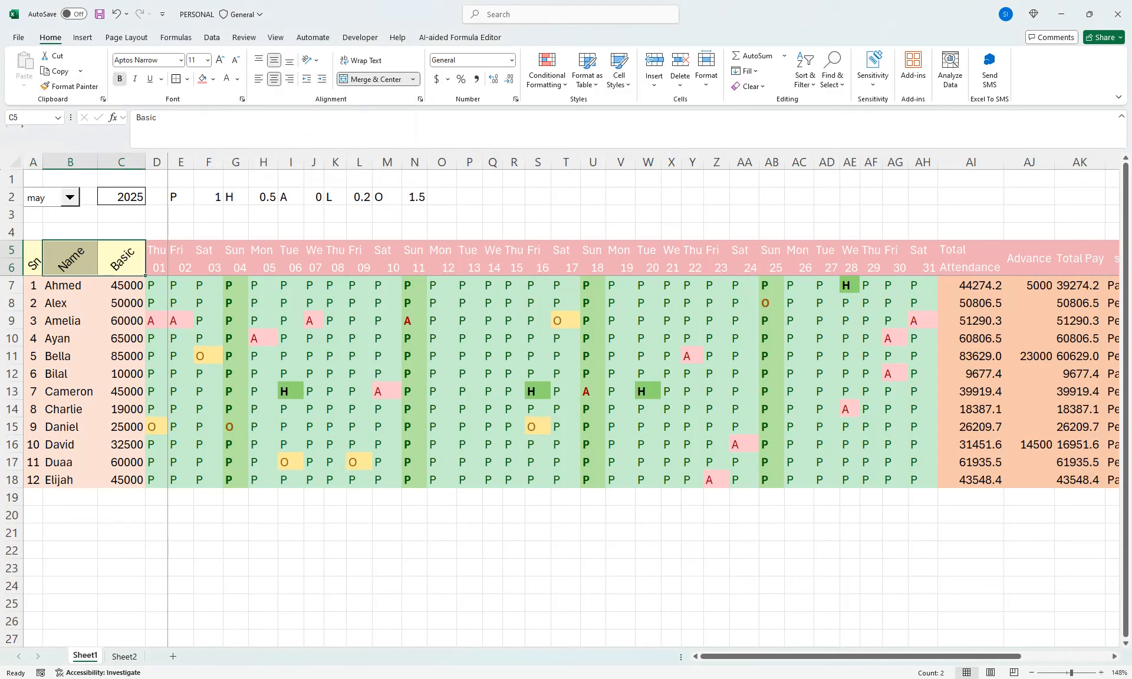
{"action": "left_click", "coordinate": [119, 78]}
{"action": "left_click", "coordinate": [284, 285]}
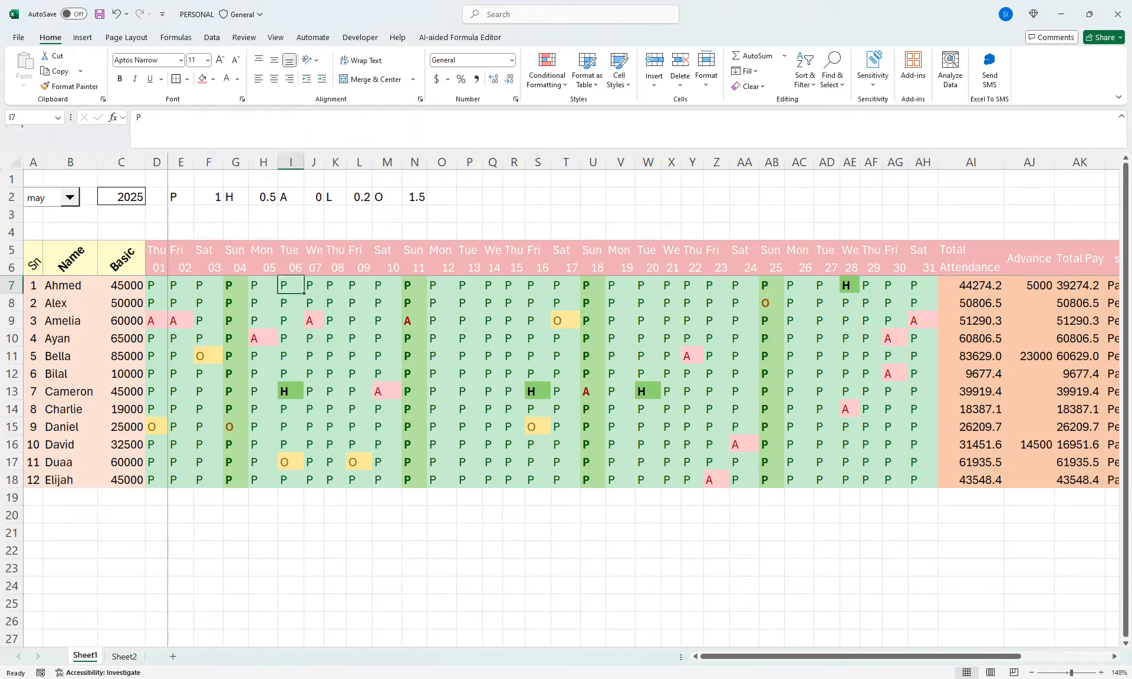